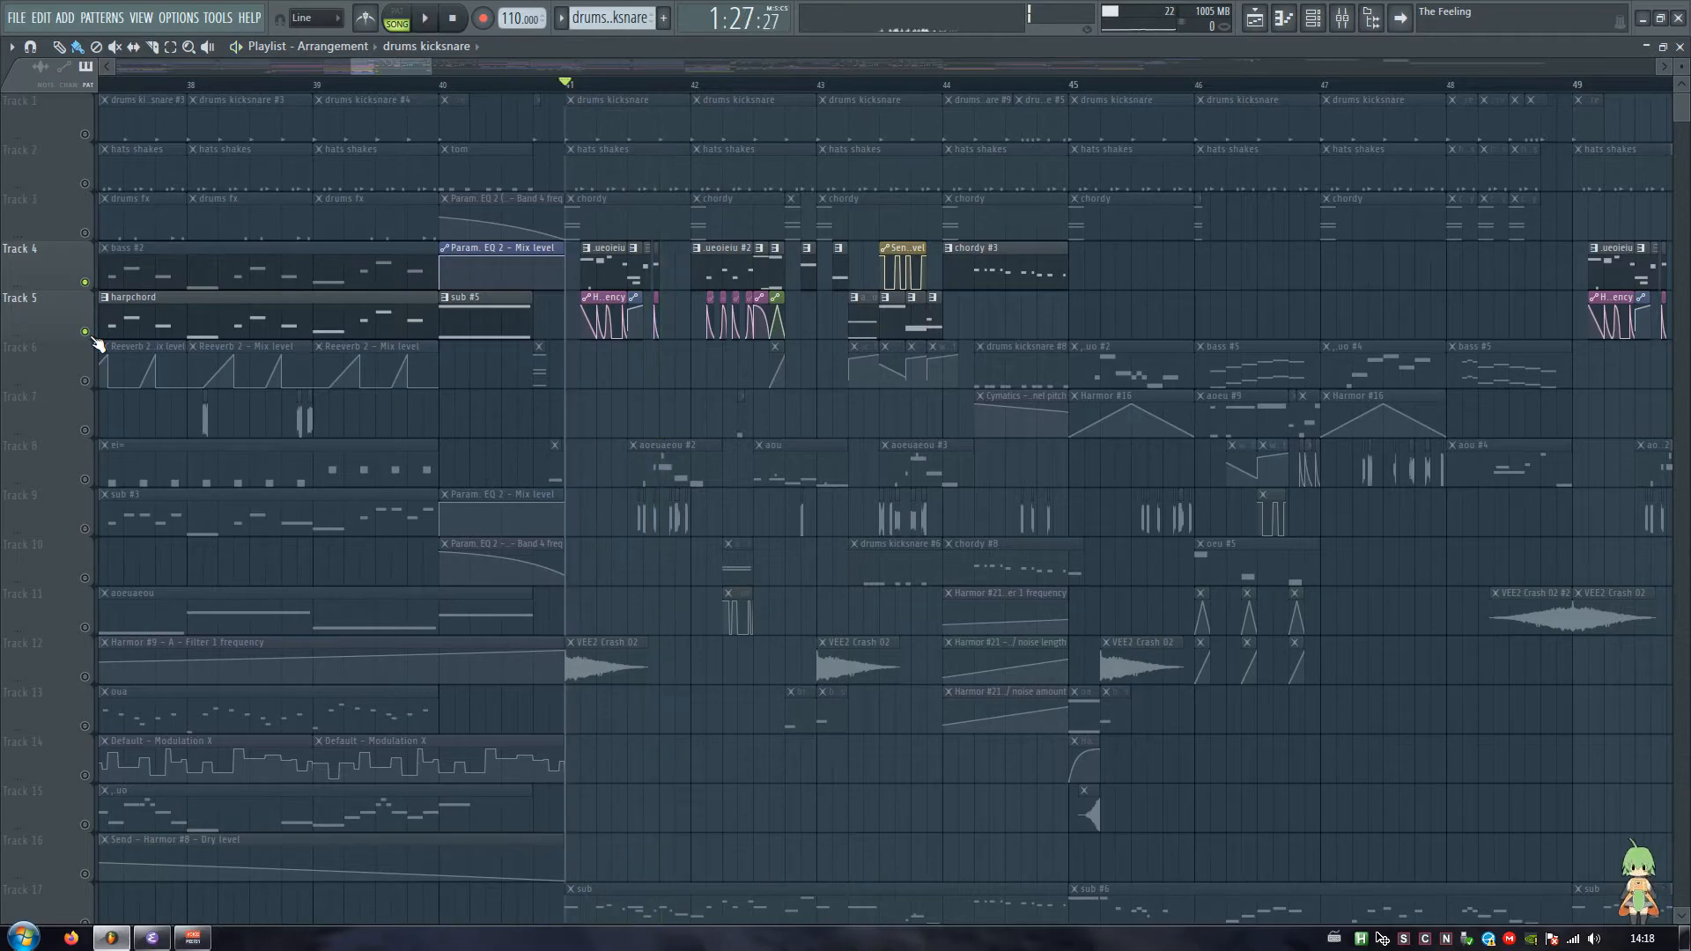
Step: Play a moment of the arrangement with every track unsoloed and solo Tracks 4 and 5 again
right_click(86, 332)
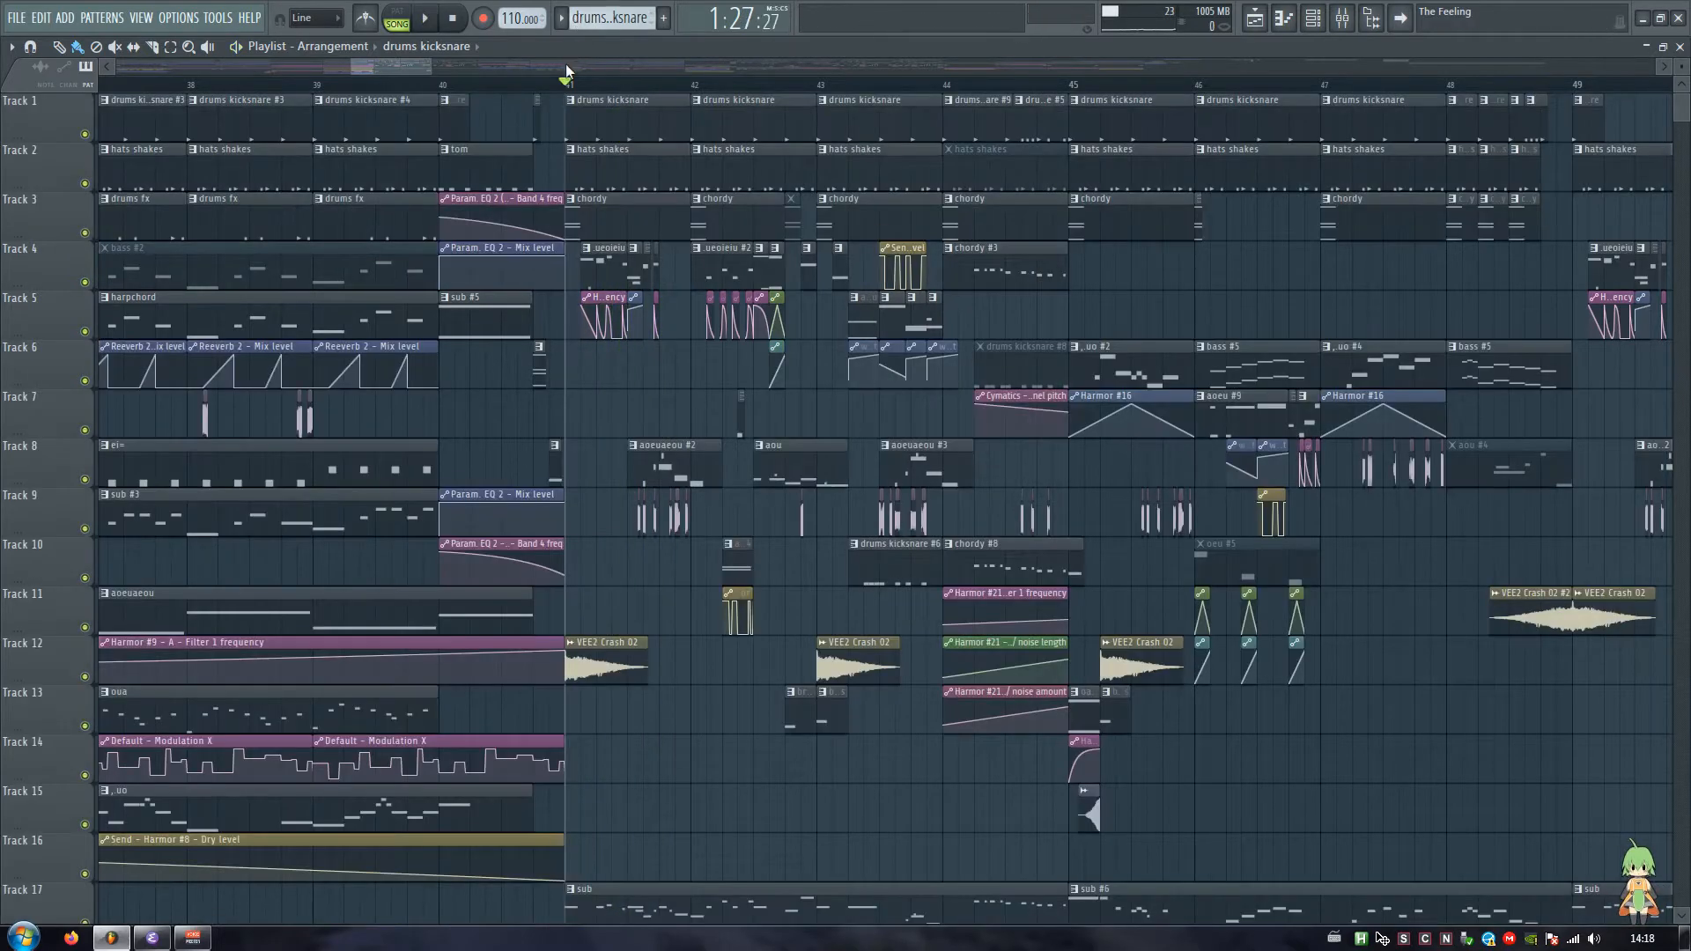
key(space)
key(space)
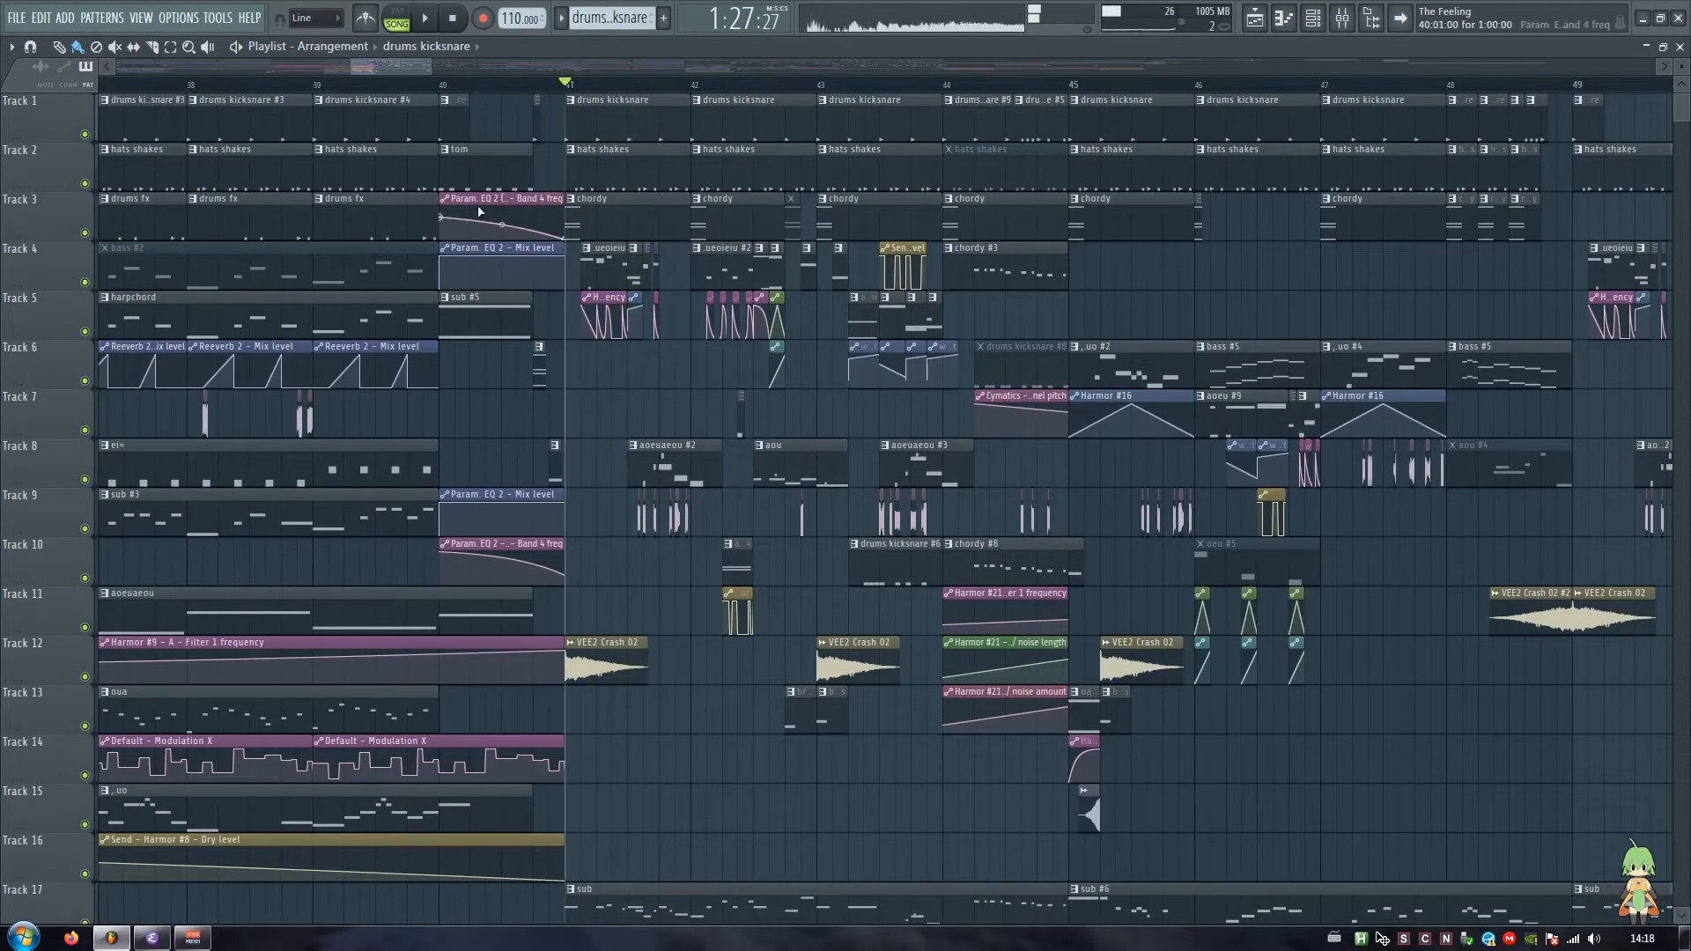
right_click(85, 283)
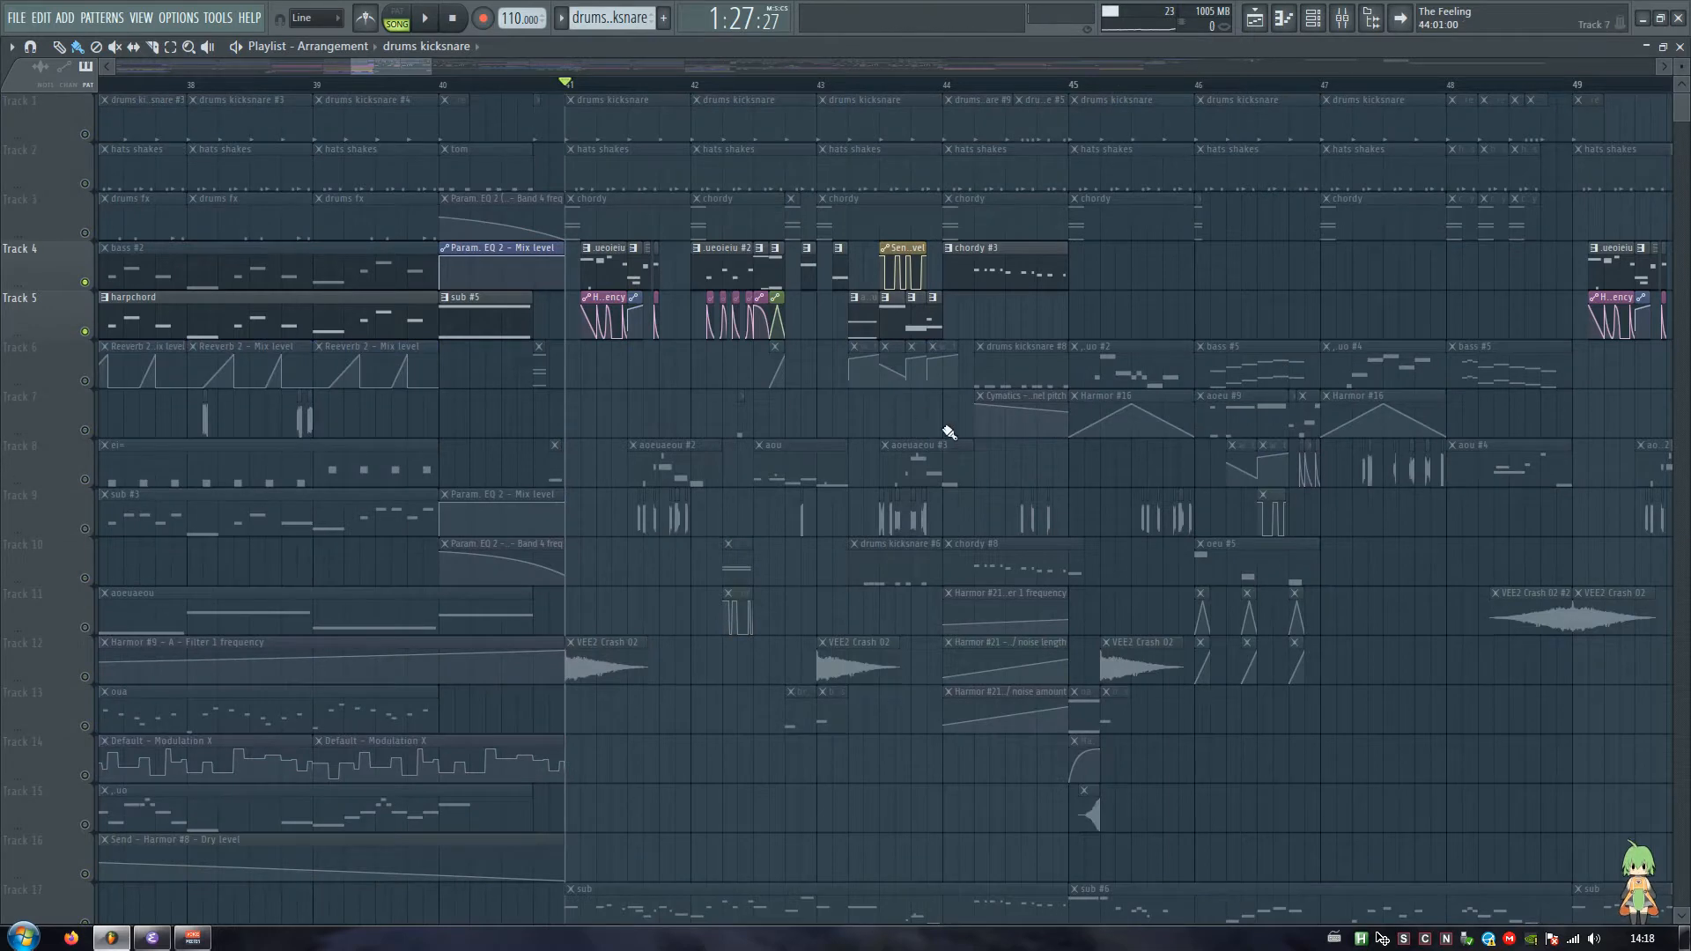
Step: Hide the playlist to work in the channel rack and create a new pattern named aeuaoeu
key(F5)
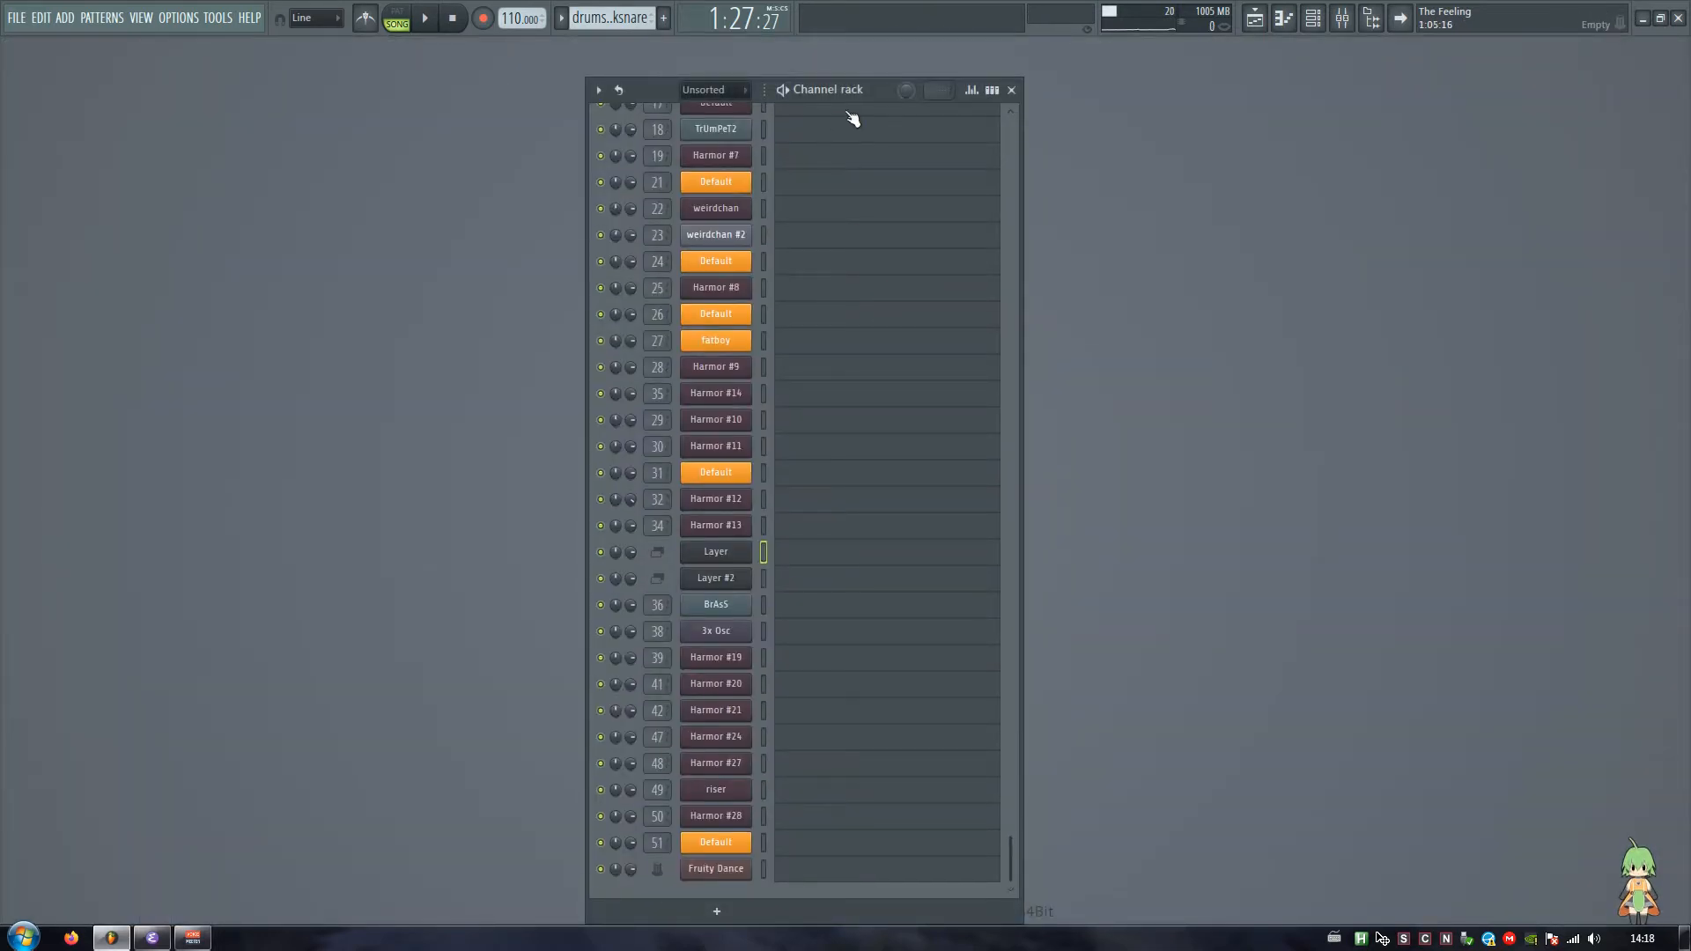
drag(871, 92, 1016, 100)
click(650, 19)
click(677, 28)
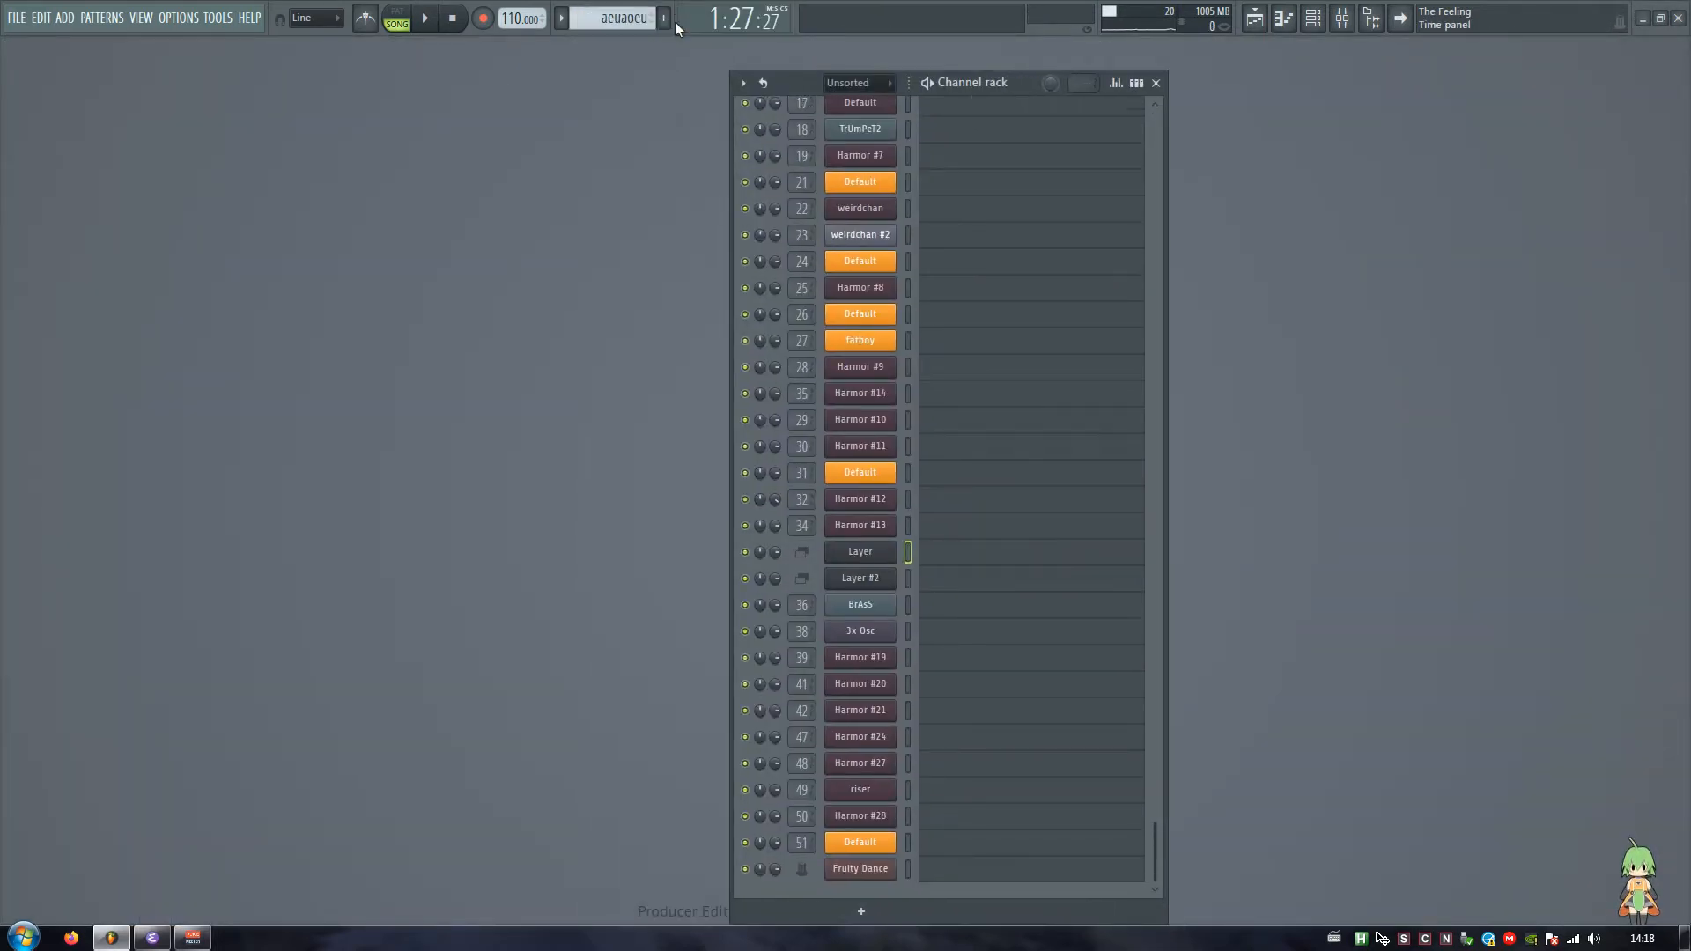
Step: Add a Harmor instrument to the channel rack and load its Default preset
middle_click(846, 913)
text(harmor)
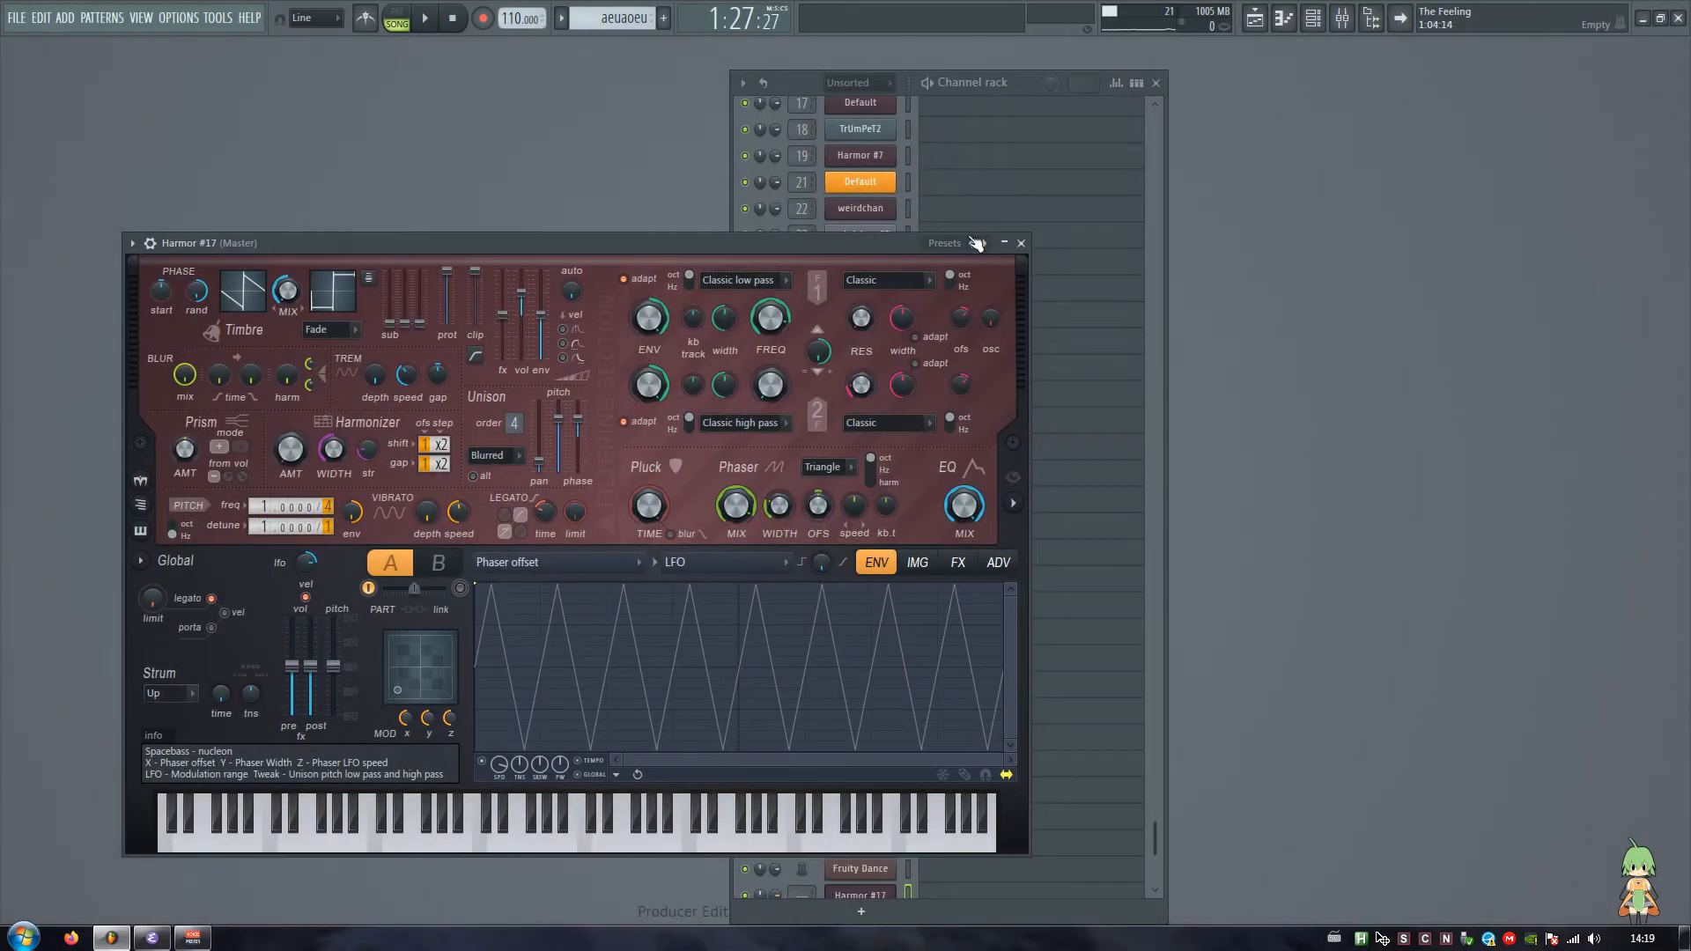
right_click(974, 246)
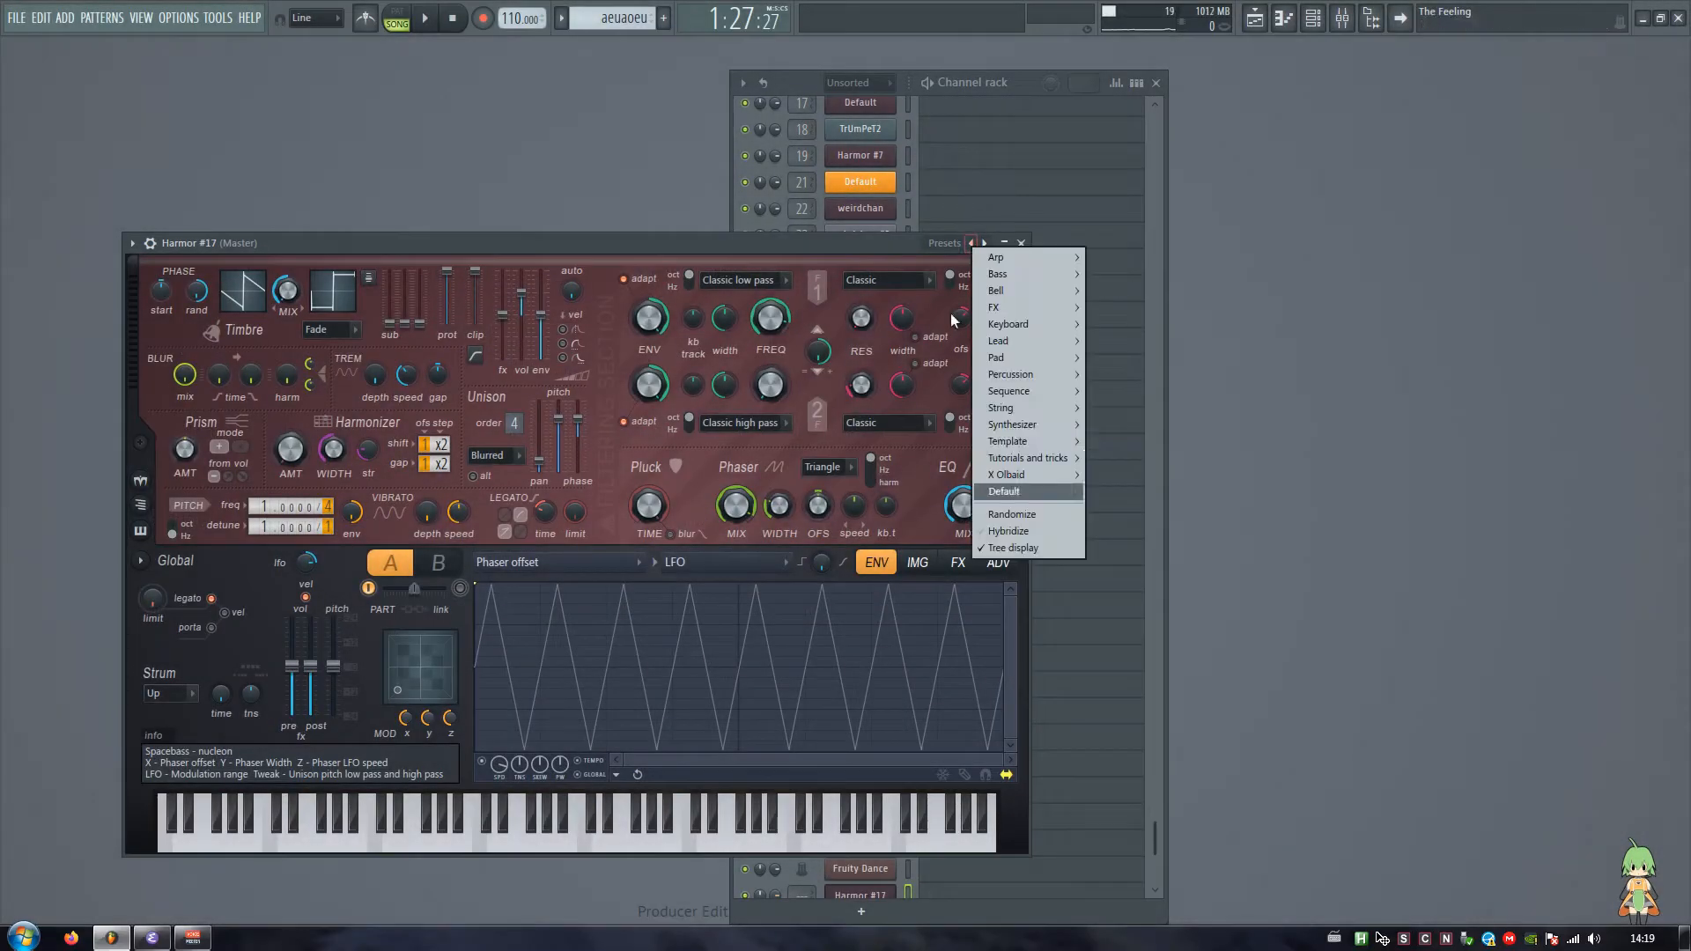
click(989, 491)
drag(663, 245, 963, 155)
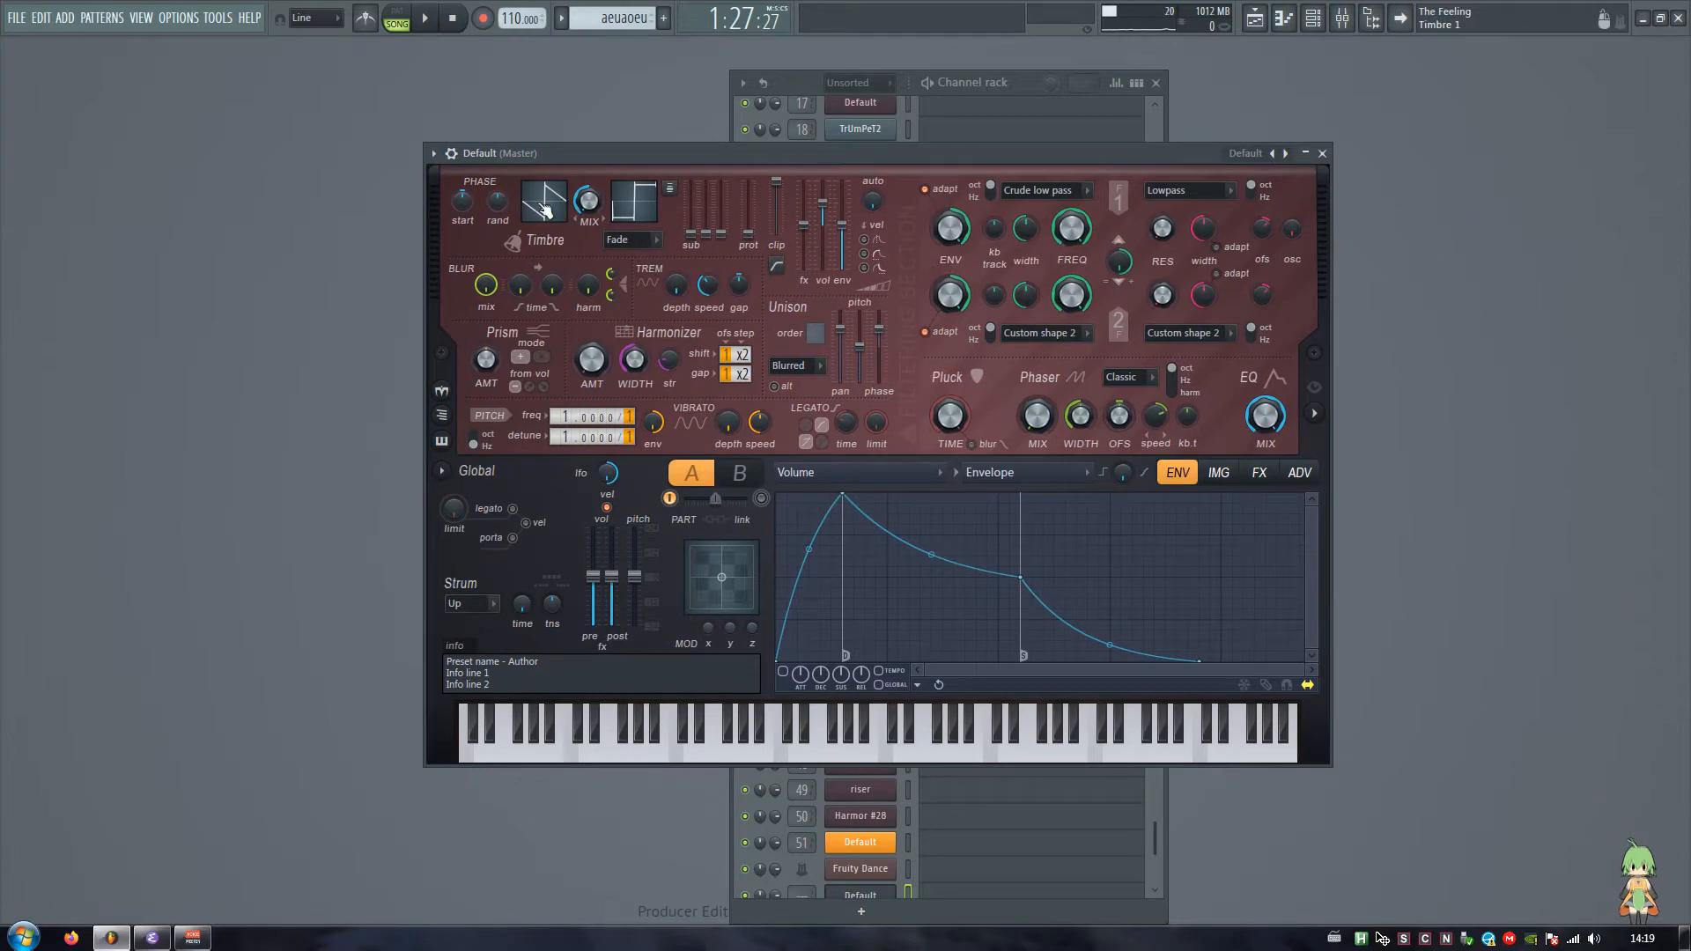
Step: Show the browser and open the Full kick folder of the Cymatics - Terror sample pack
click(1372, 18)
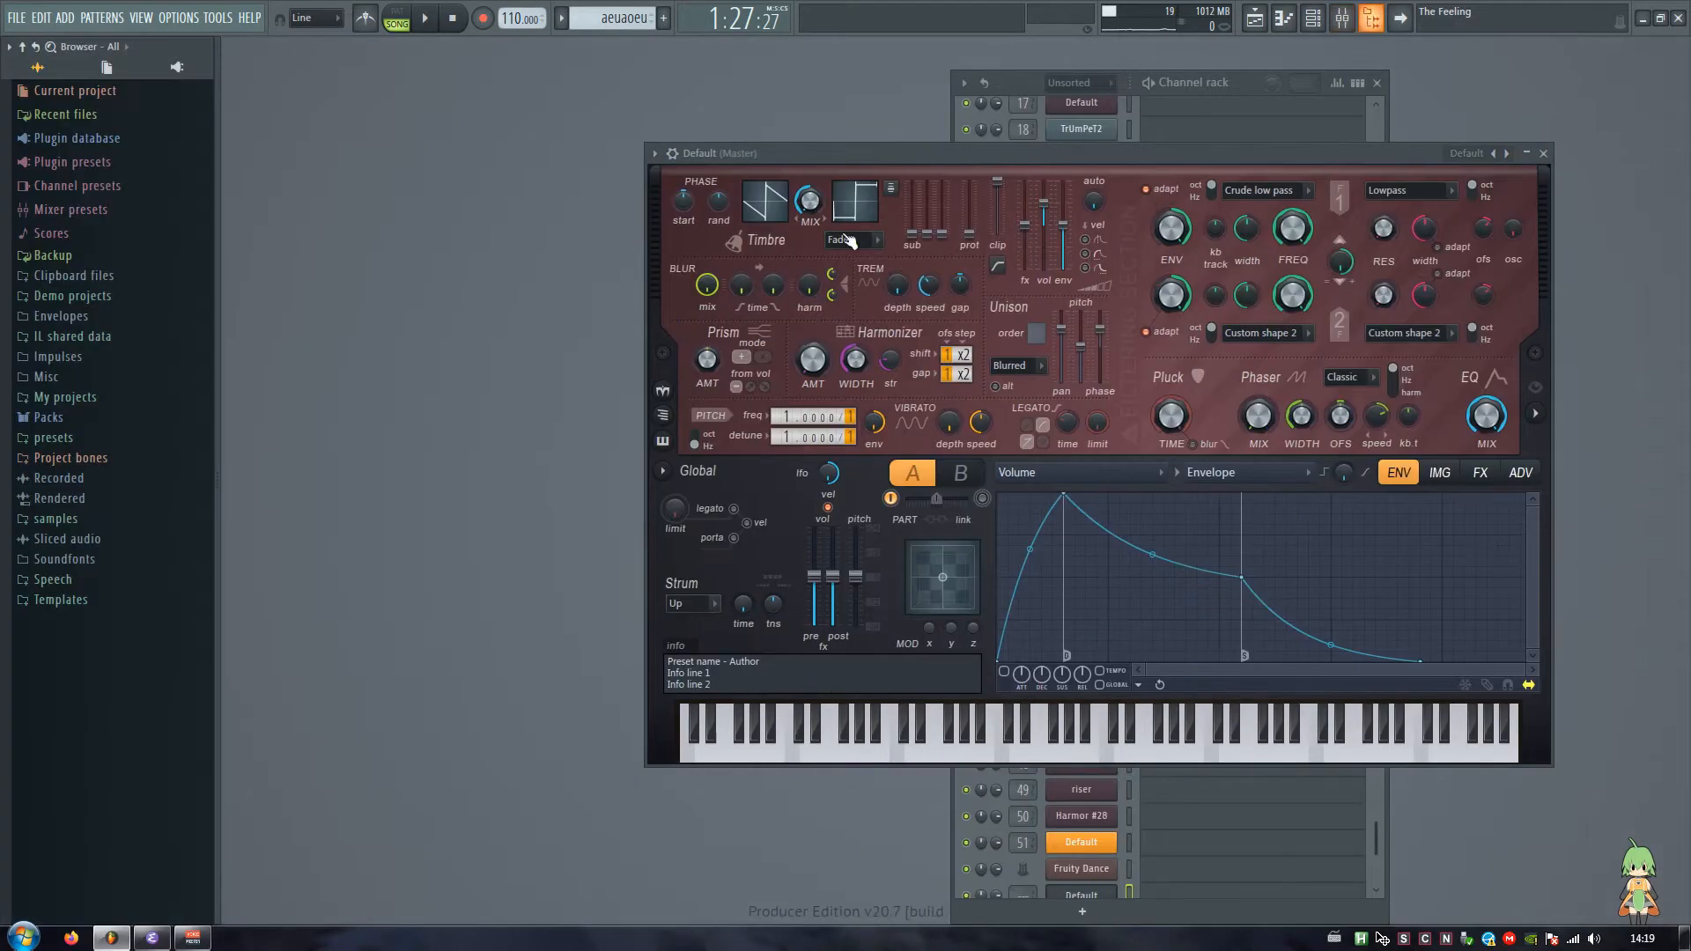
click(118, 520)
drag(214, 502, 199, 502)
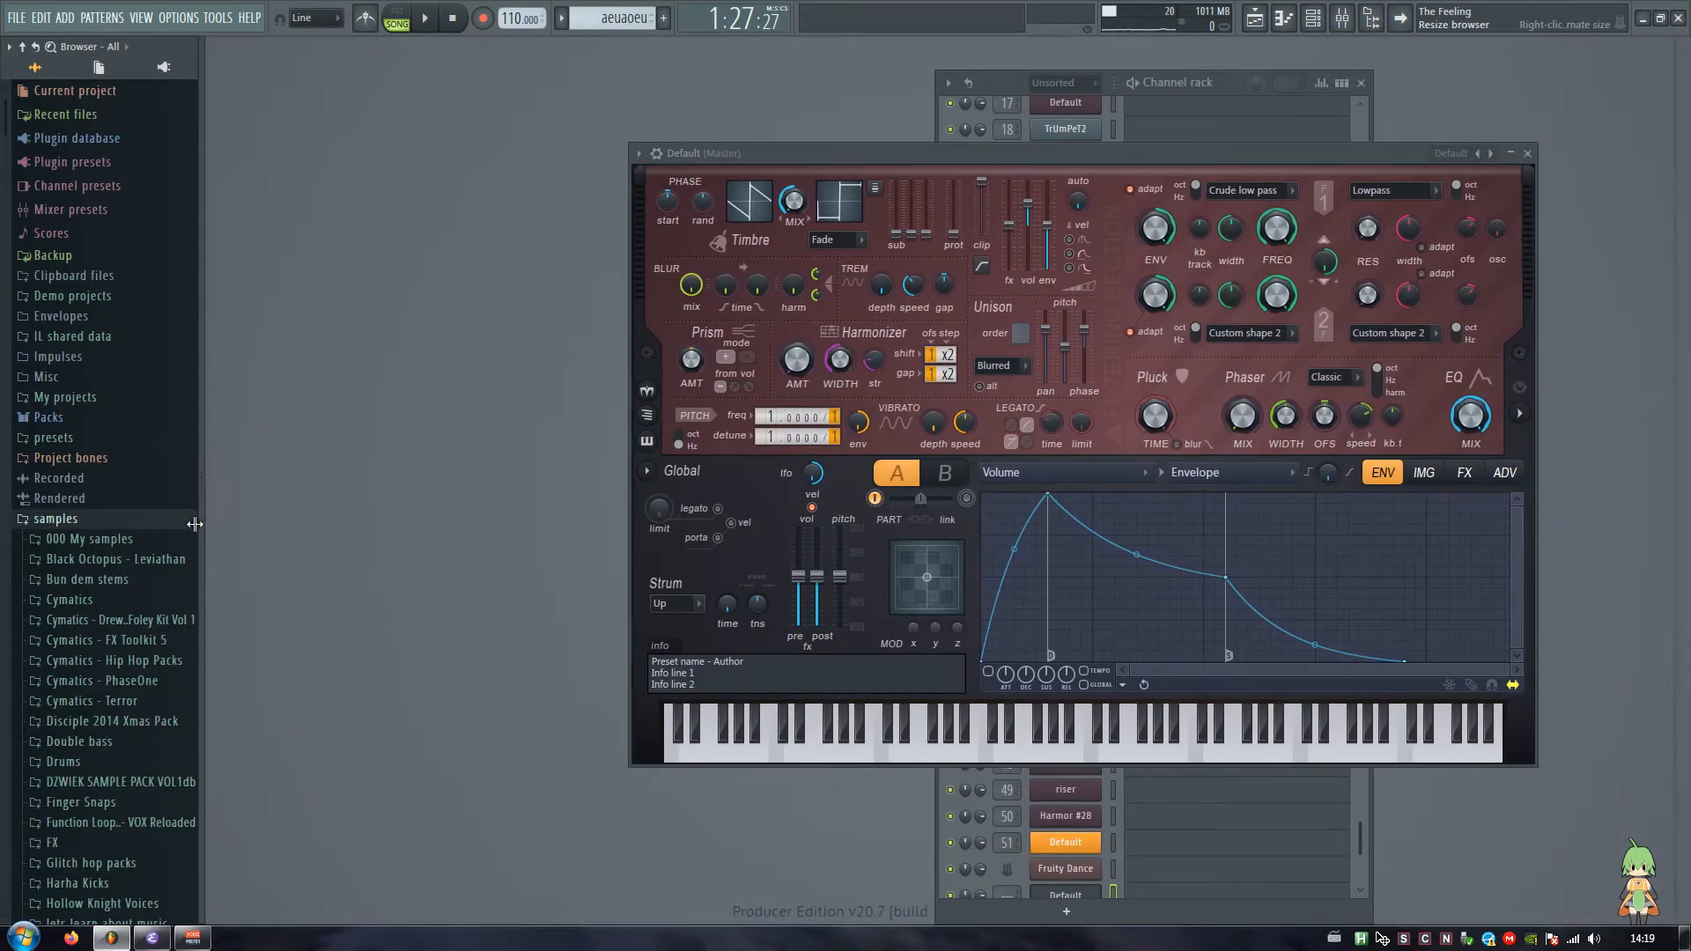
scroll(145, 520, down, 5)
click(110, 159)
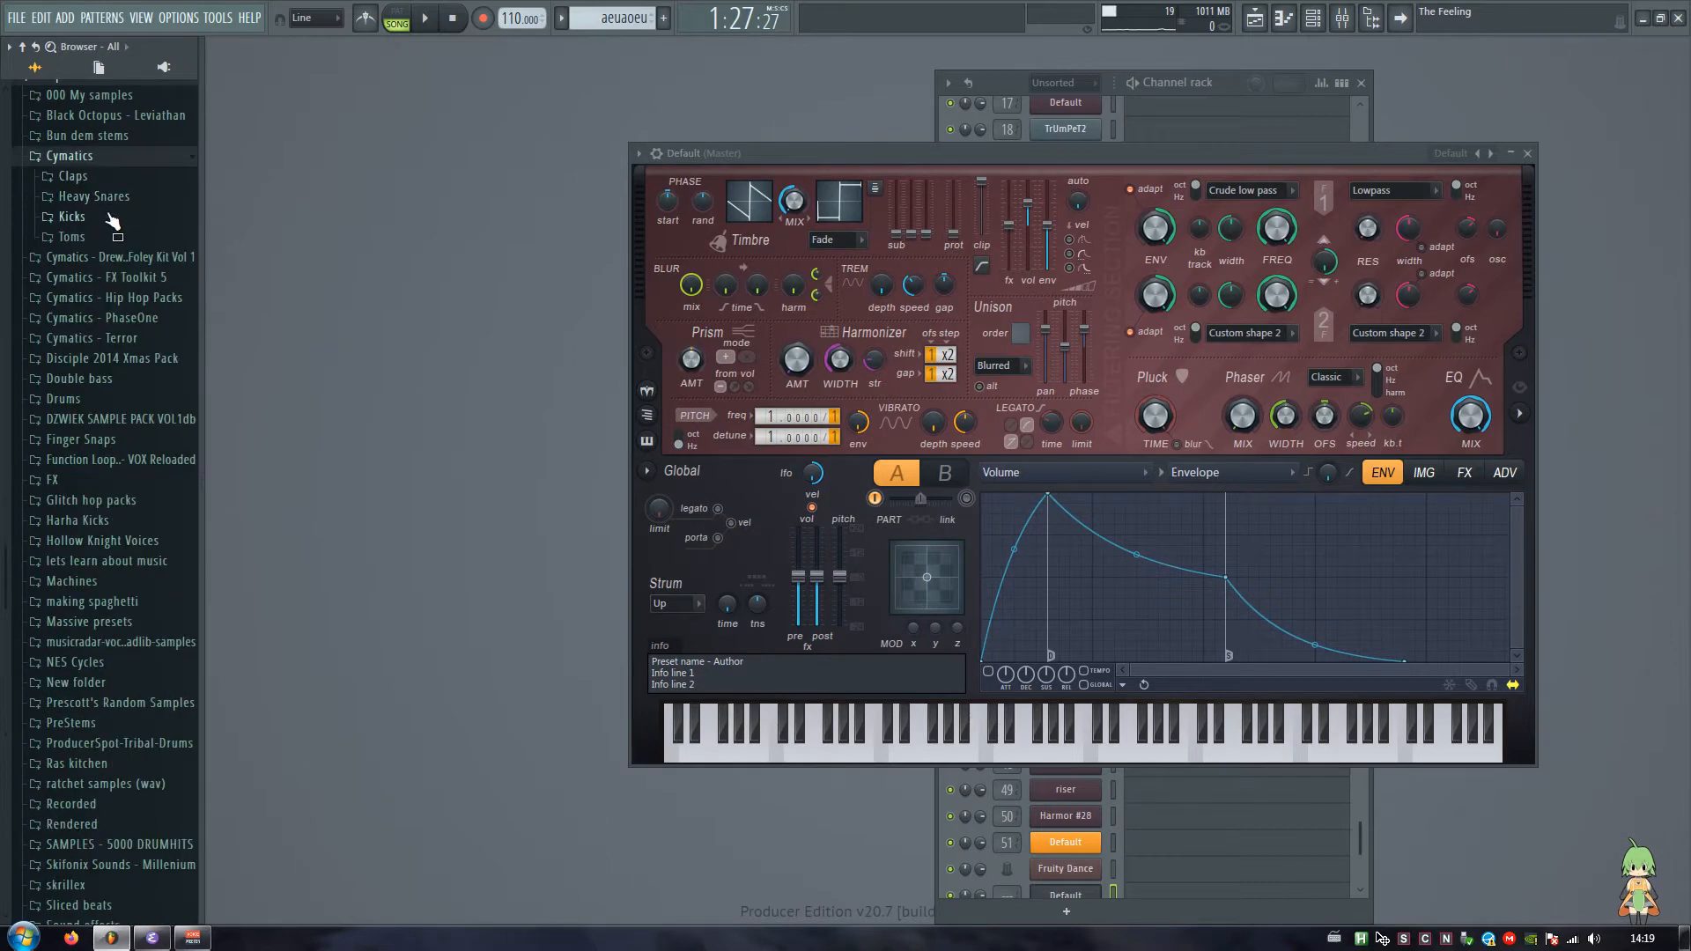
click(107, 216)
click(95, 238)
click(101, 295)
click(101, 331)
Step: Audition several Cymatics - Terror Full Kick samples, including 014, 023 and 019
click(101, 351)
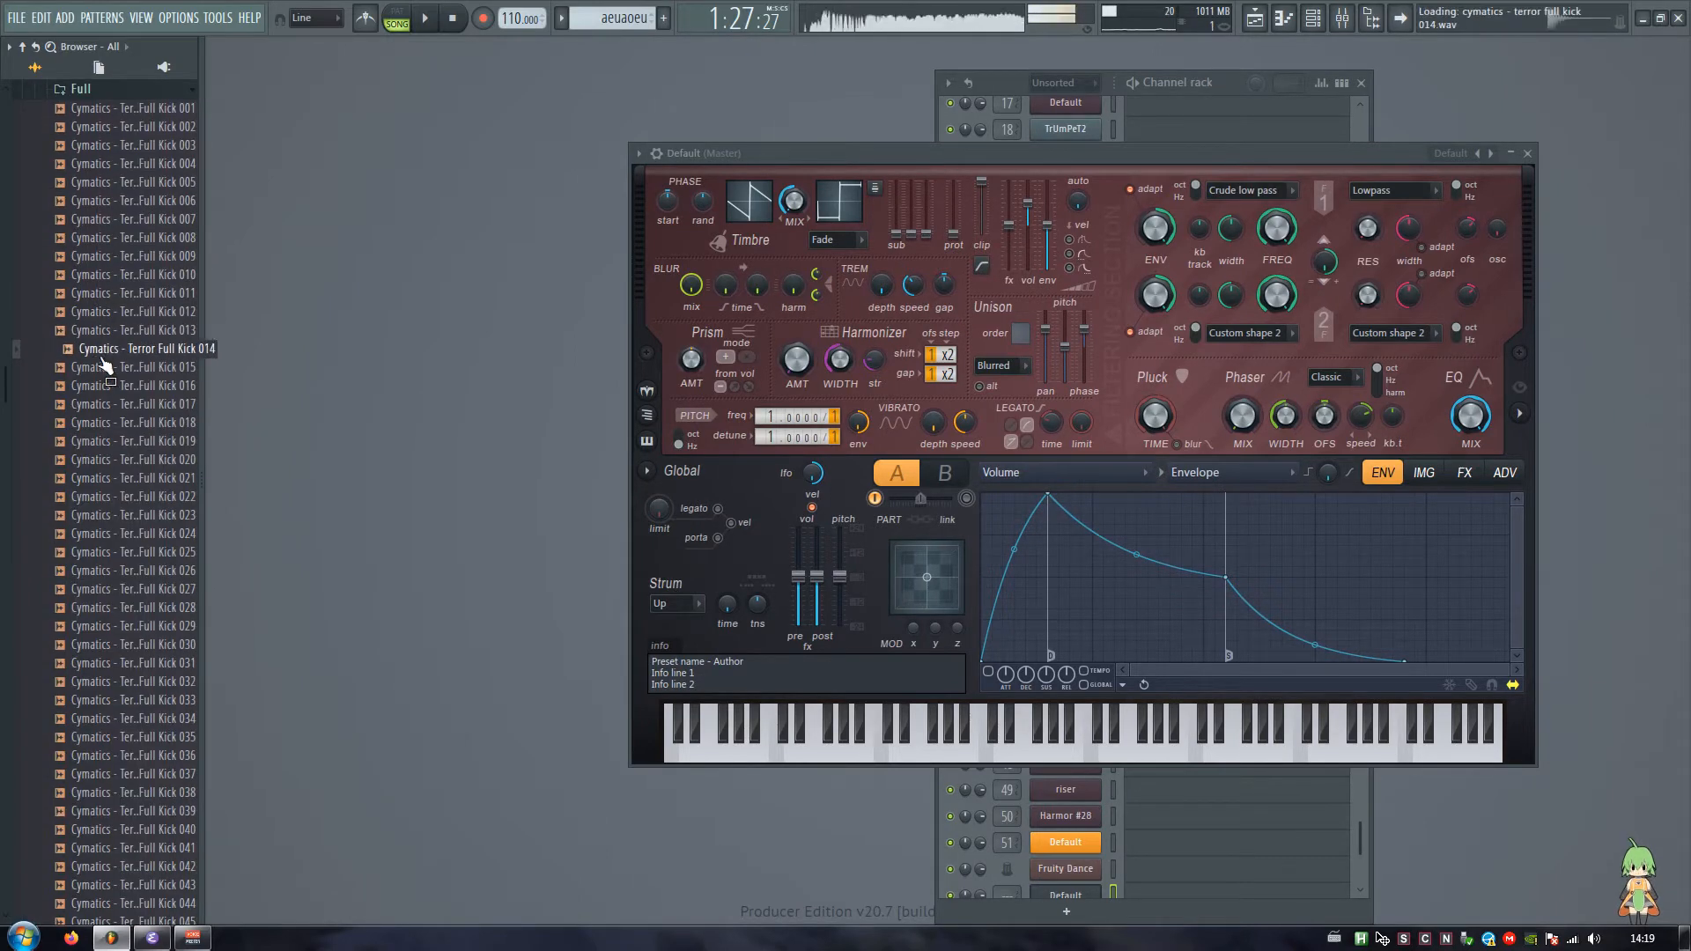
click(100, 498)
click(100, 517)
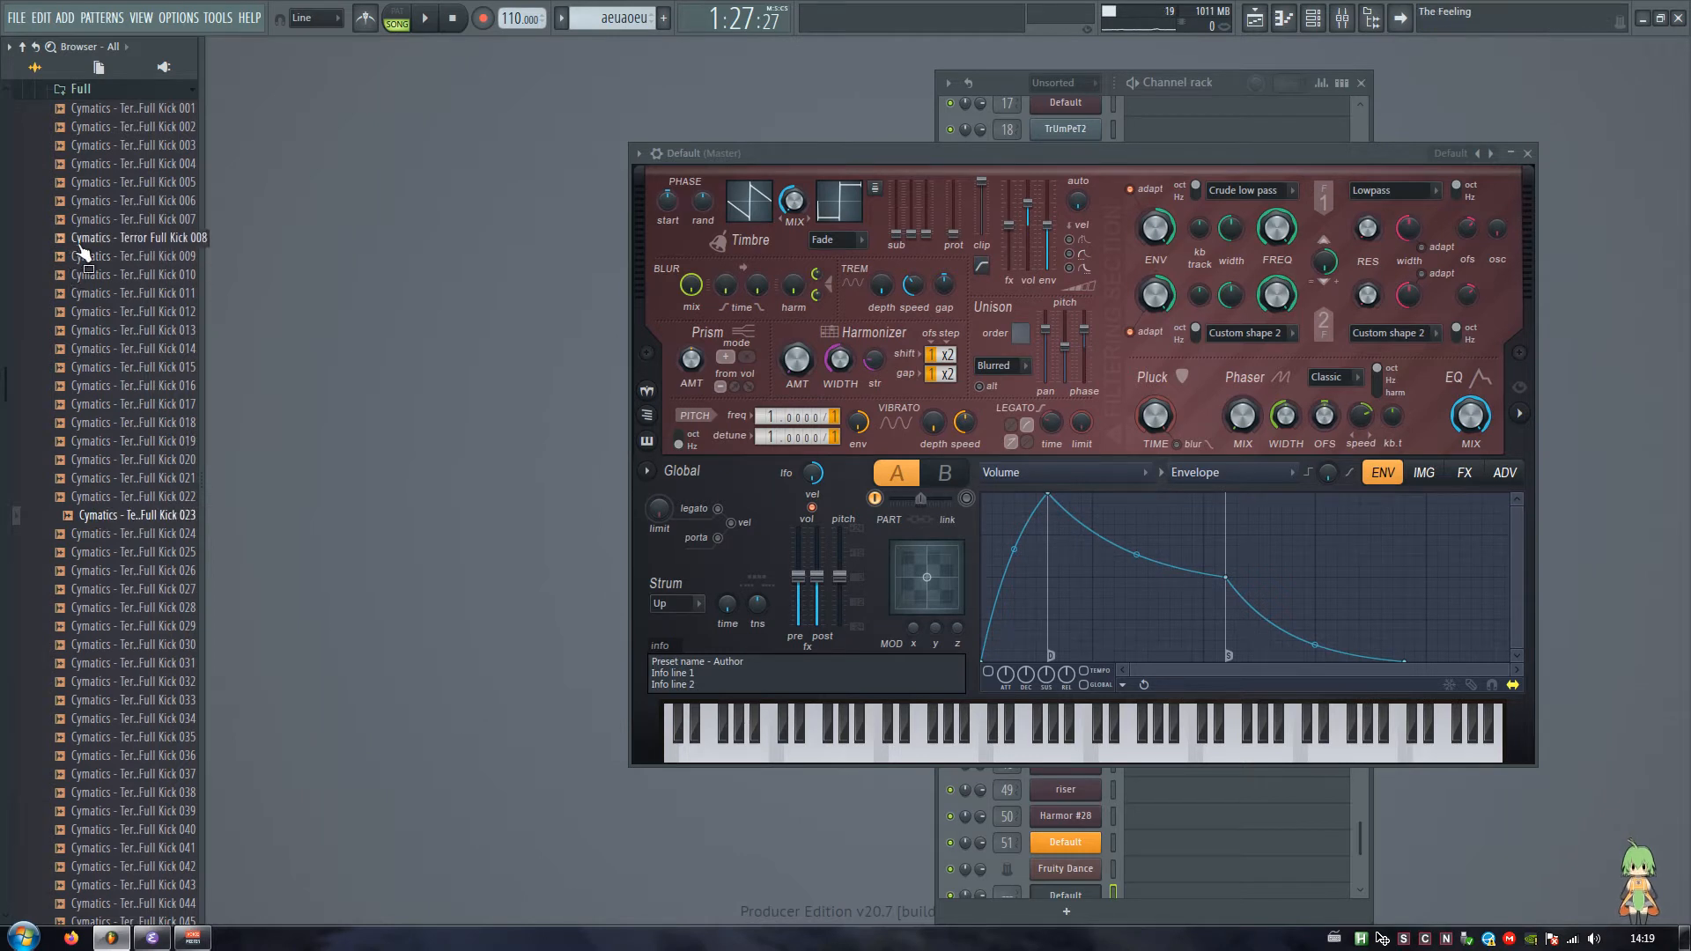
click(88, 169)
click(113, 368)
click(112, 442)
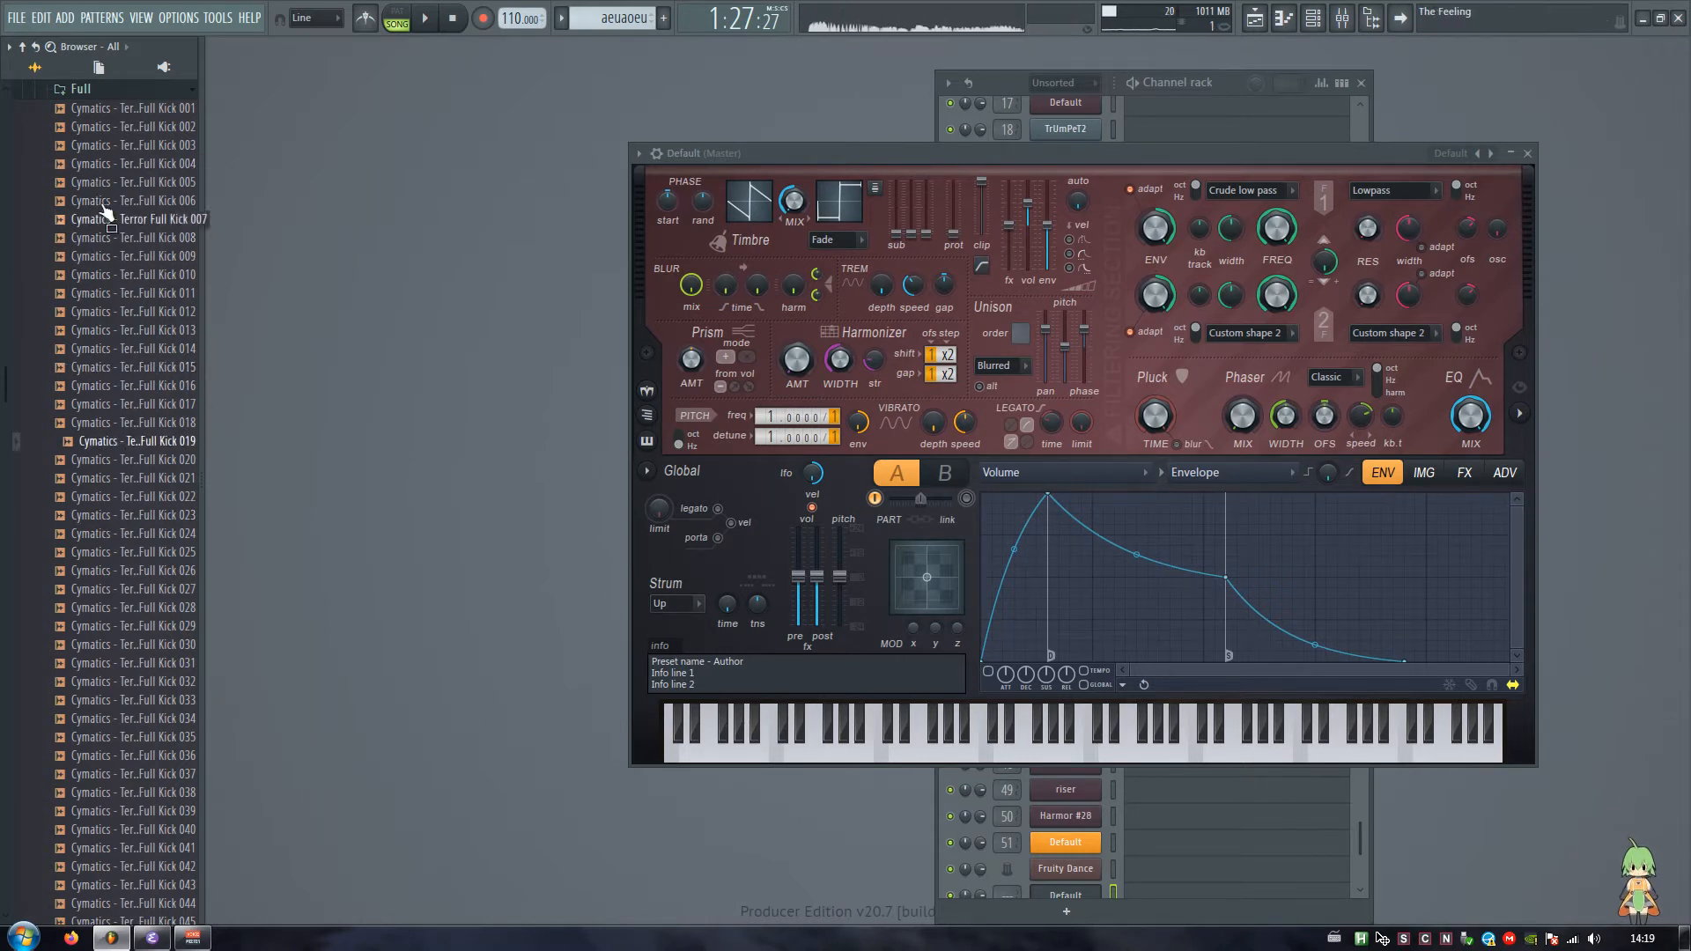
Step: Open Cymatics - Terror Full Kick 005 in Edison and widen the editor window
right_click(105, 189)
click(163, 222)
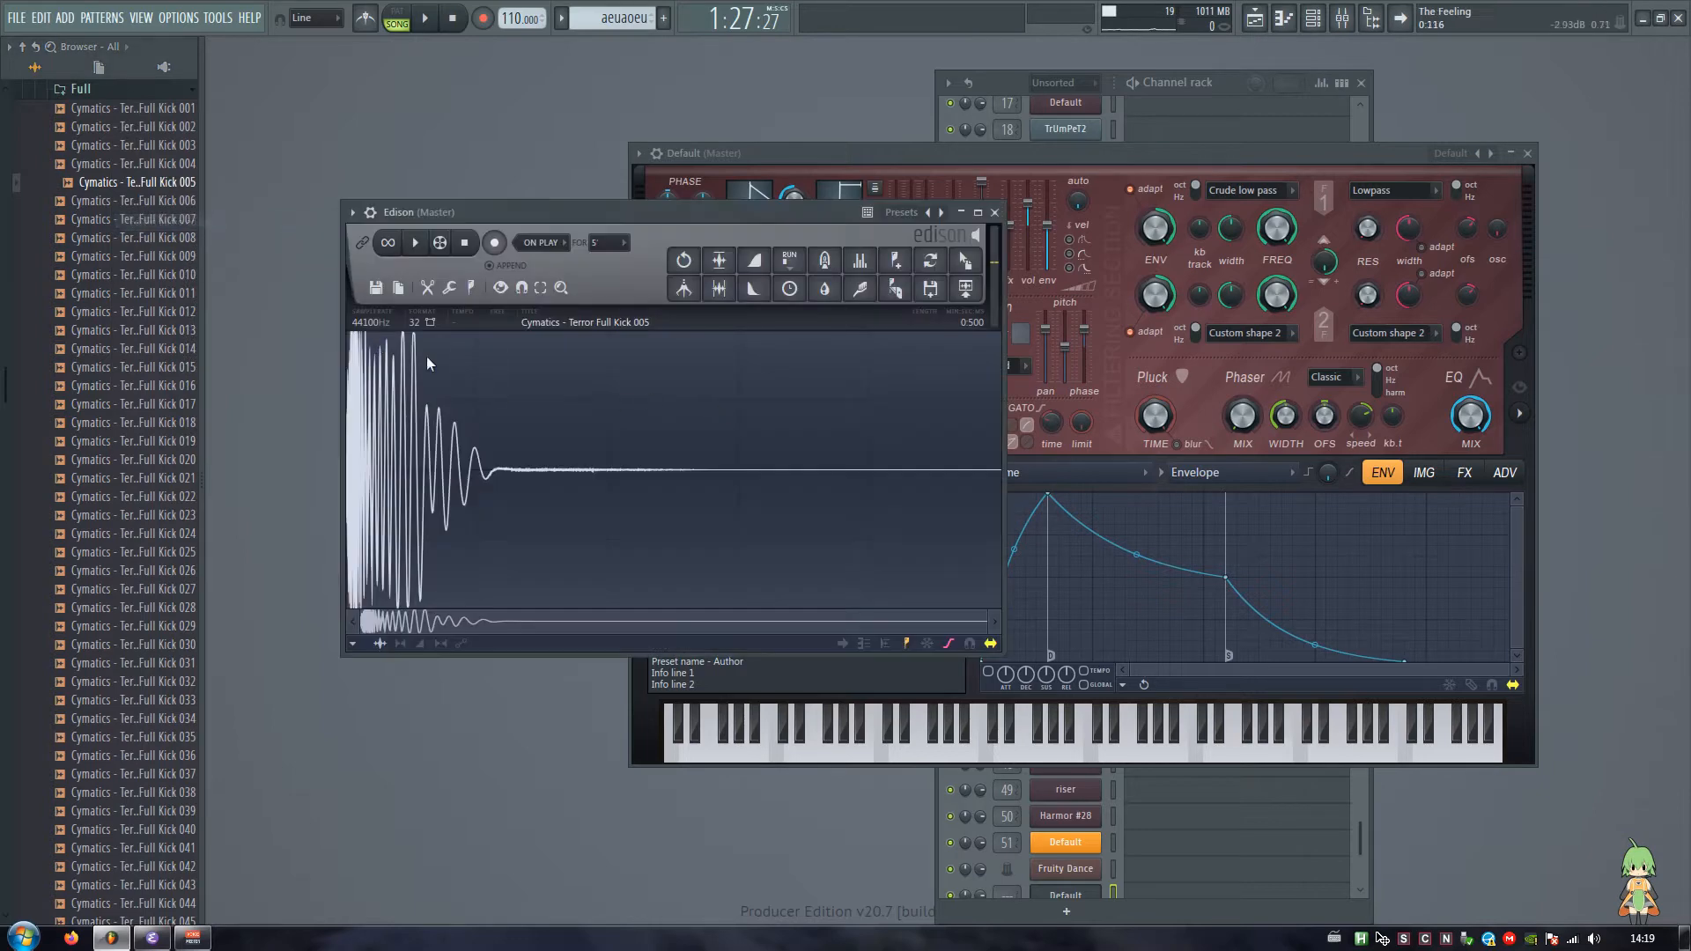
drag(1002, 656, 1184, 608)
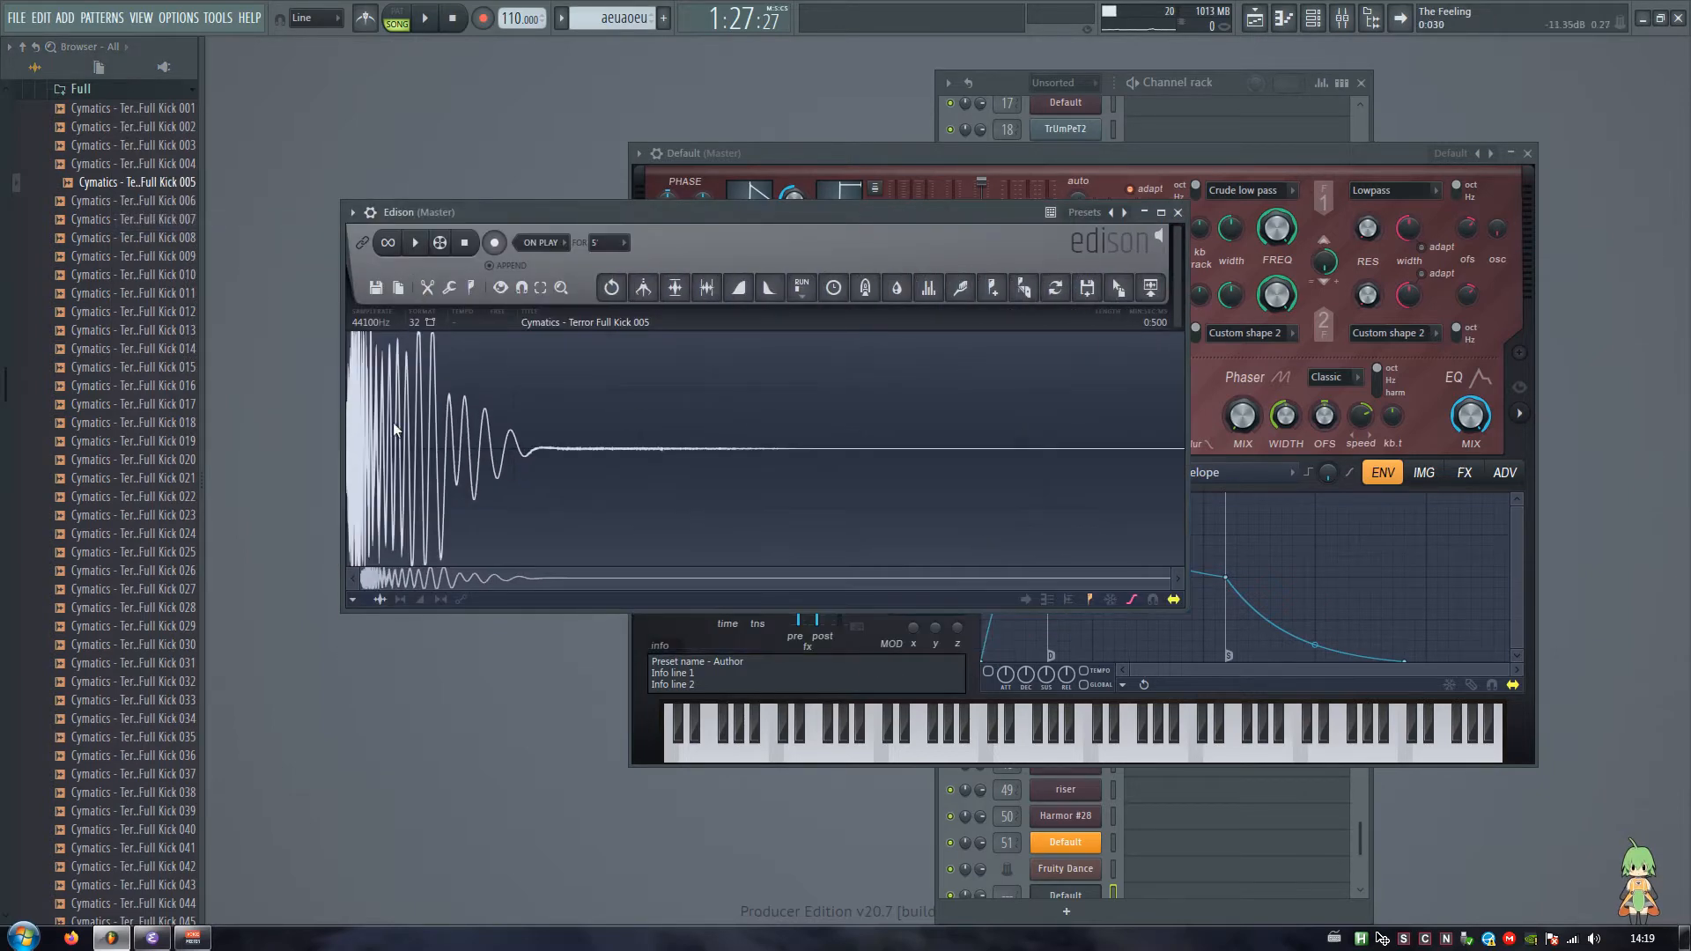
Step: Turn on looping in Edison and listen to the whole kick and its opening transient
drag(411, 423, 170, 436)
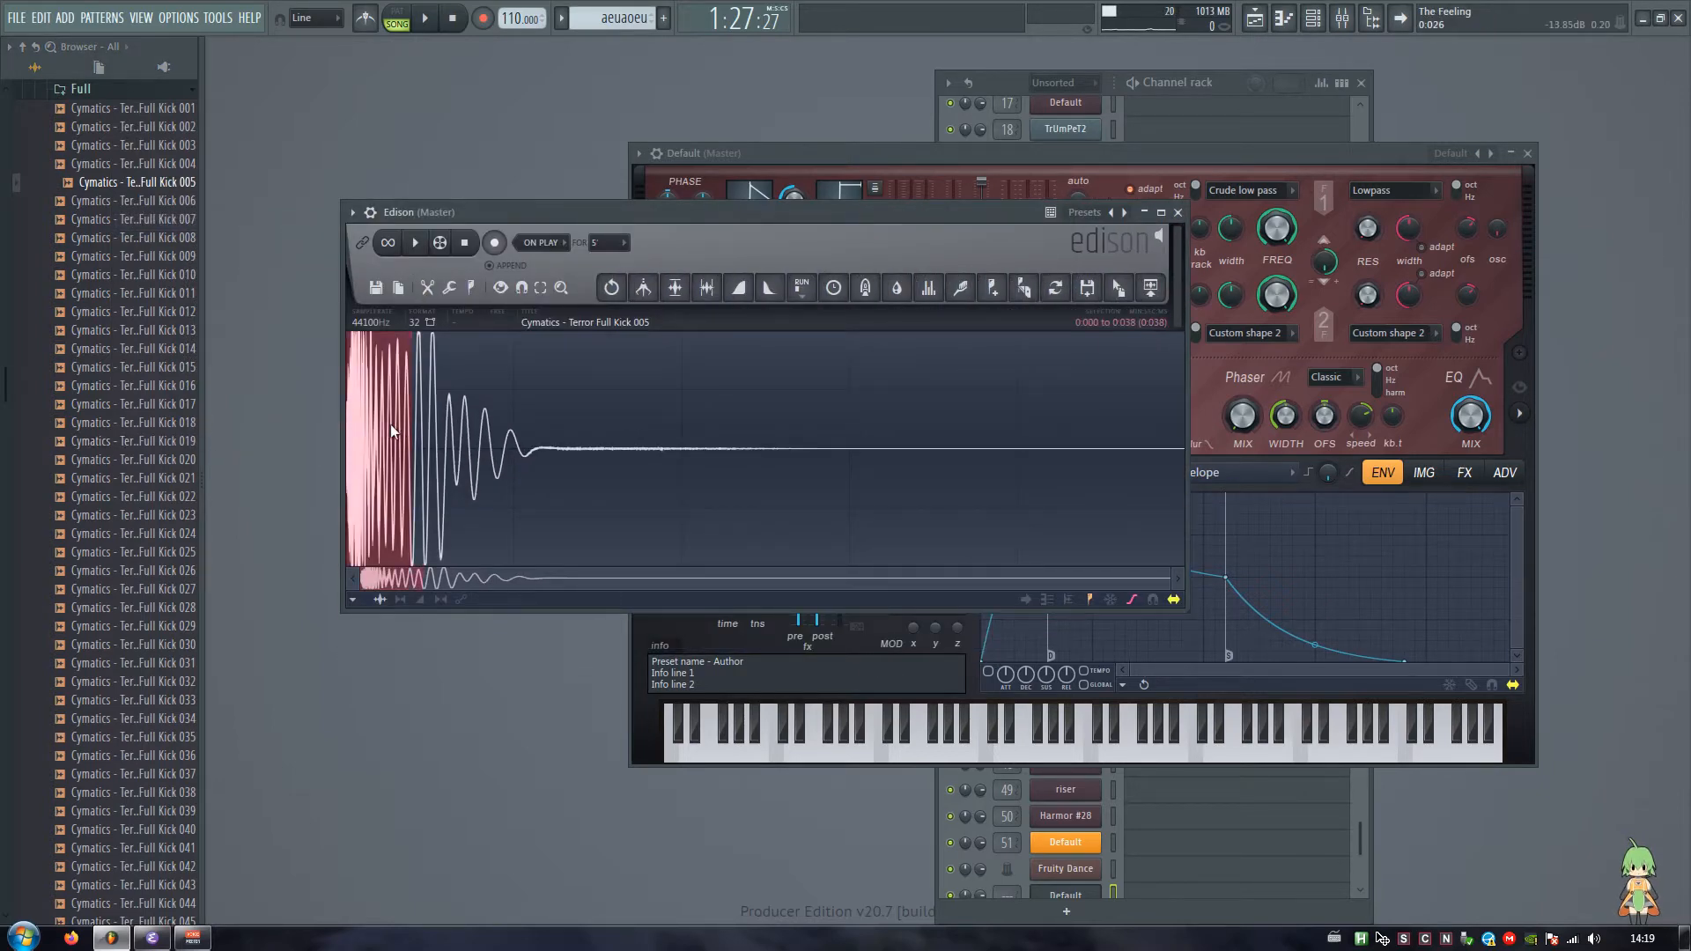
click(623, 447)
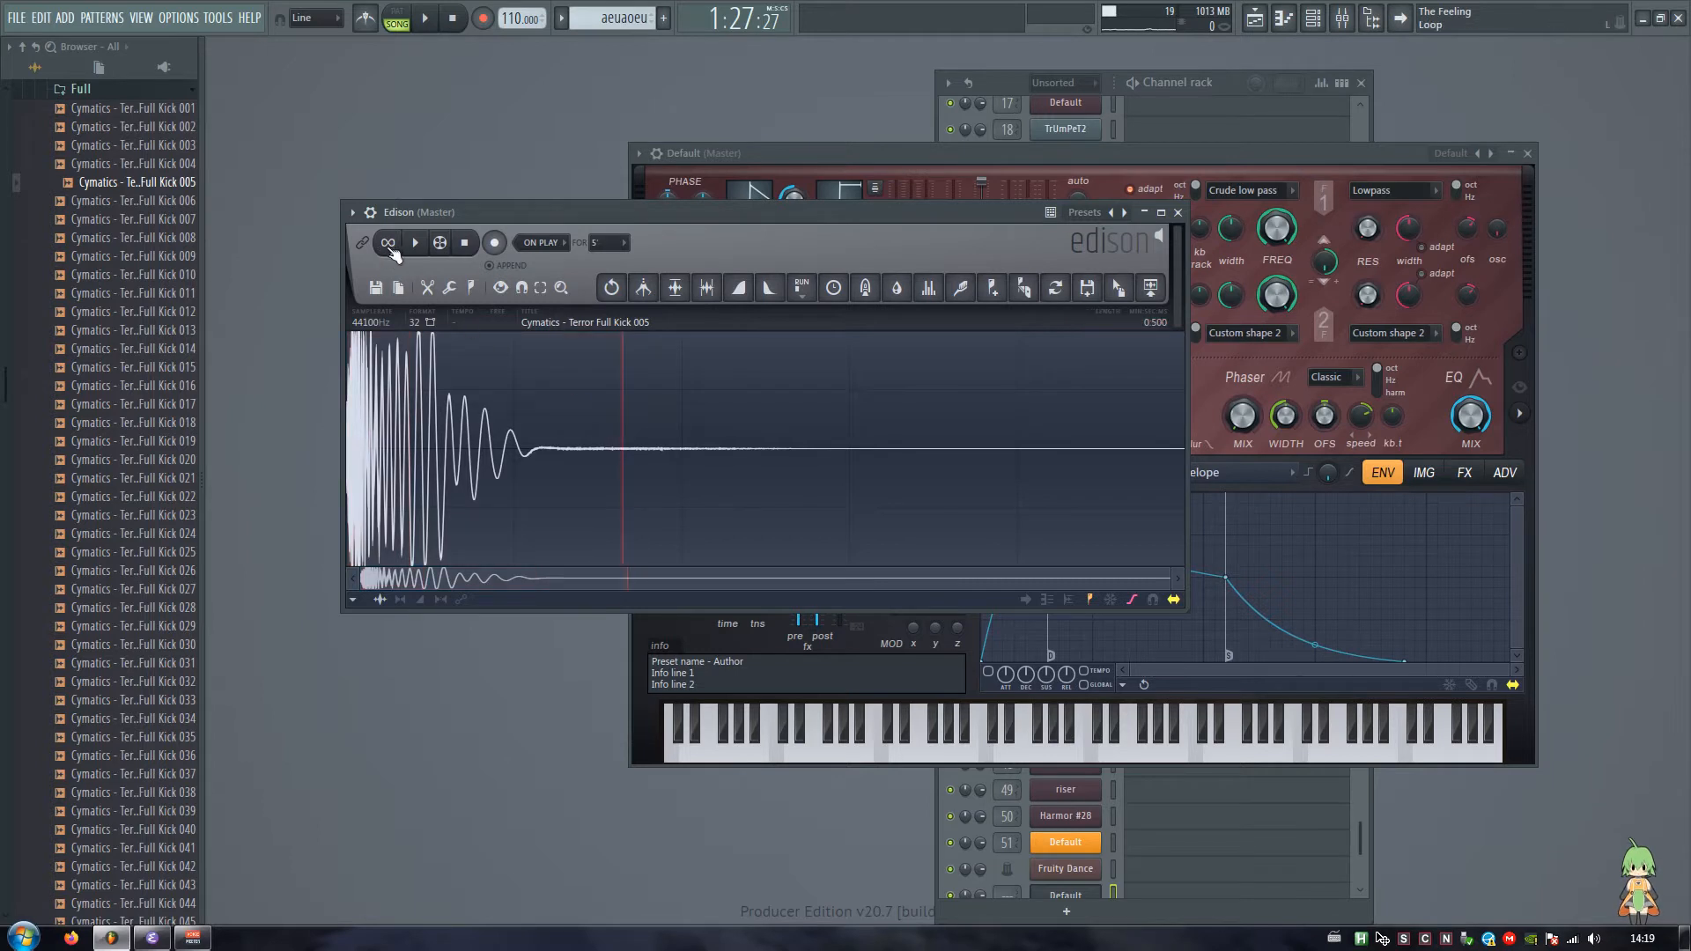
click(388, 244)
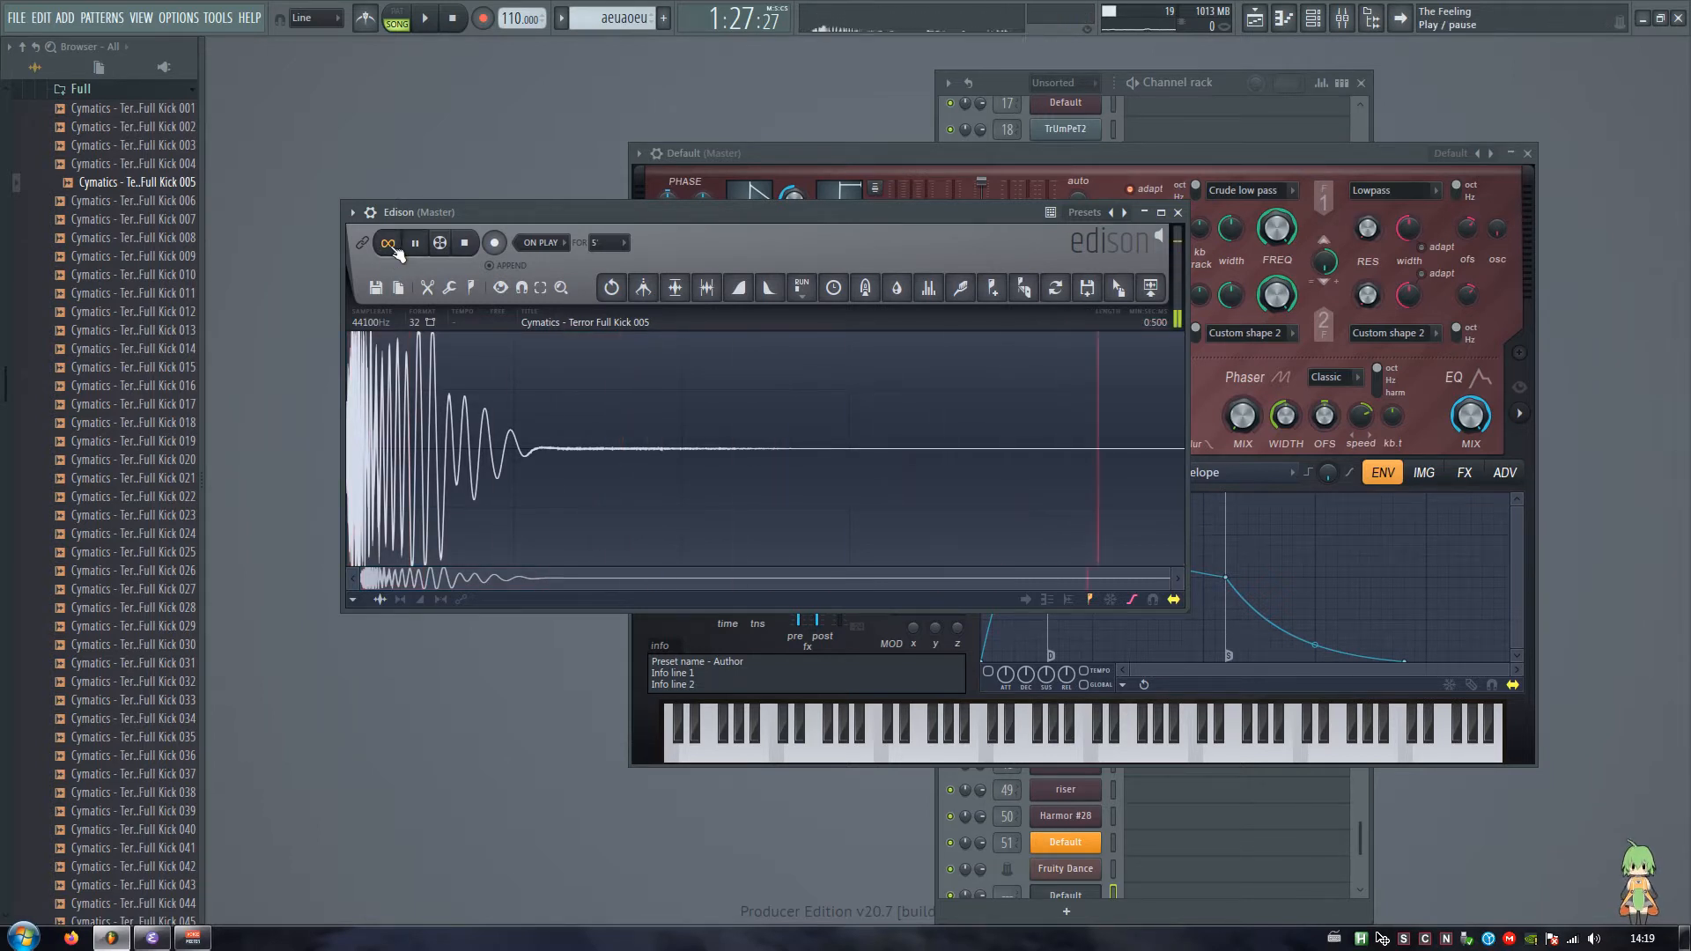
click(469, 248)
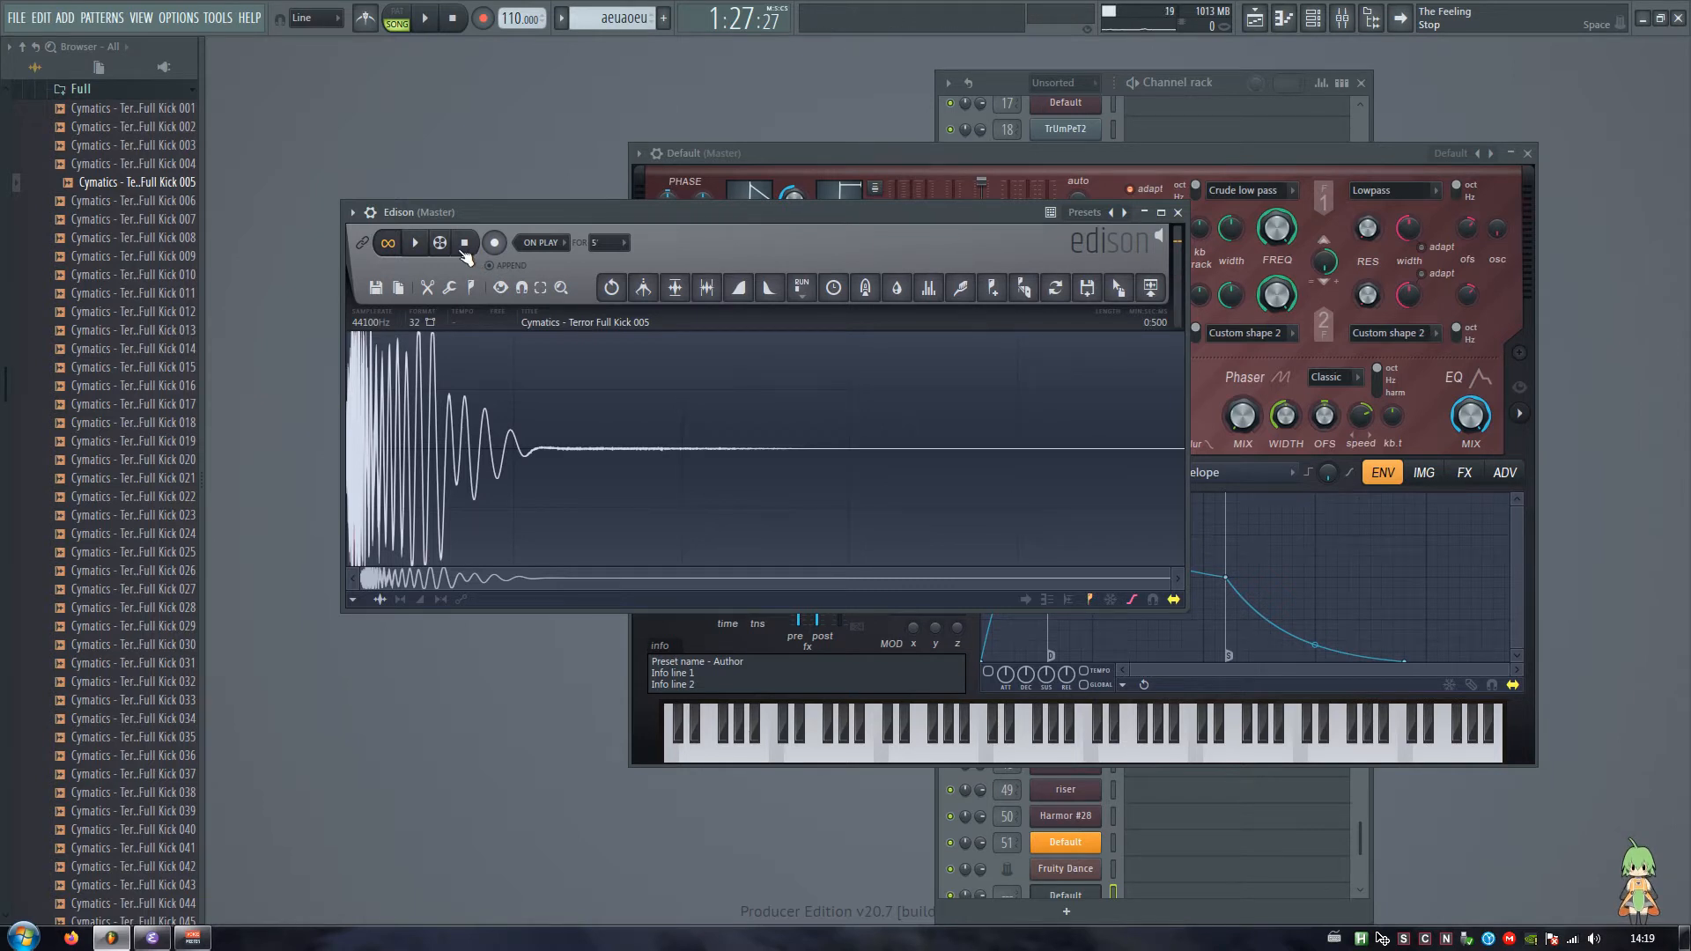
click(416, 244)
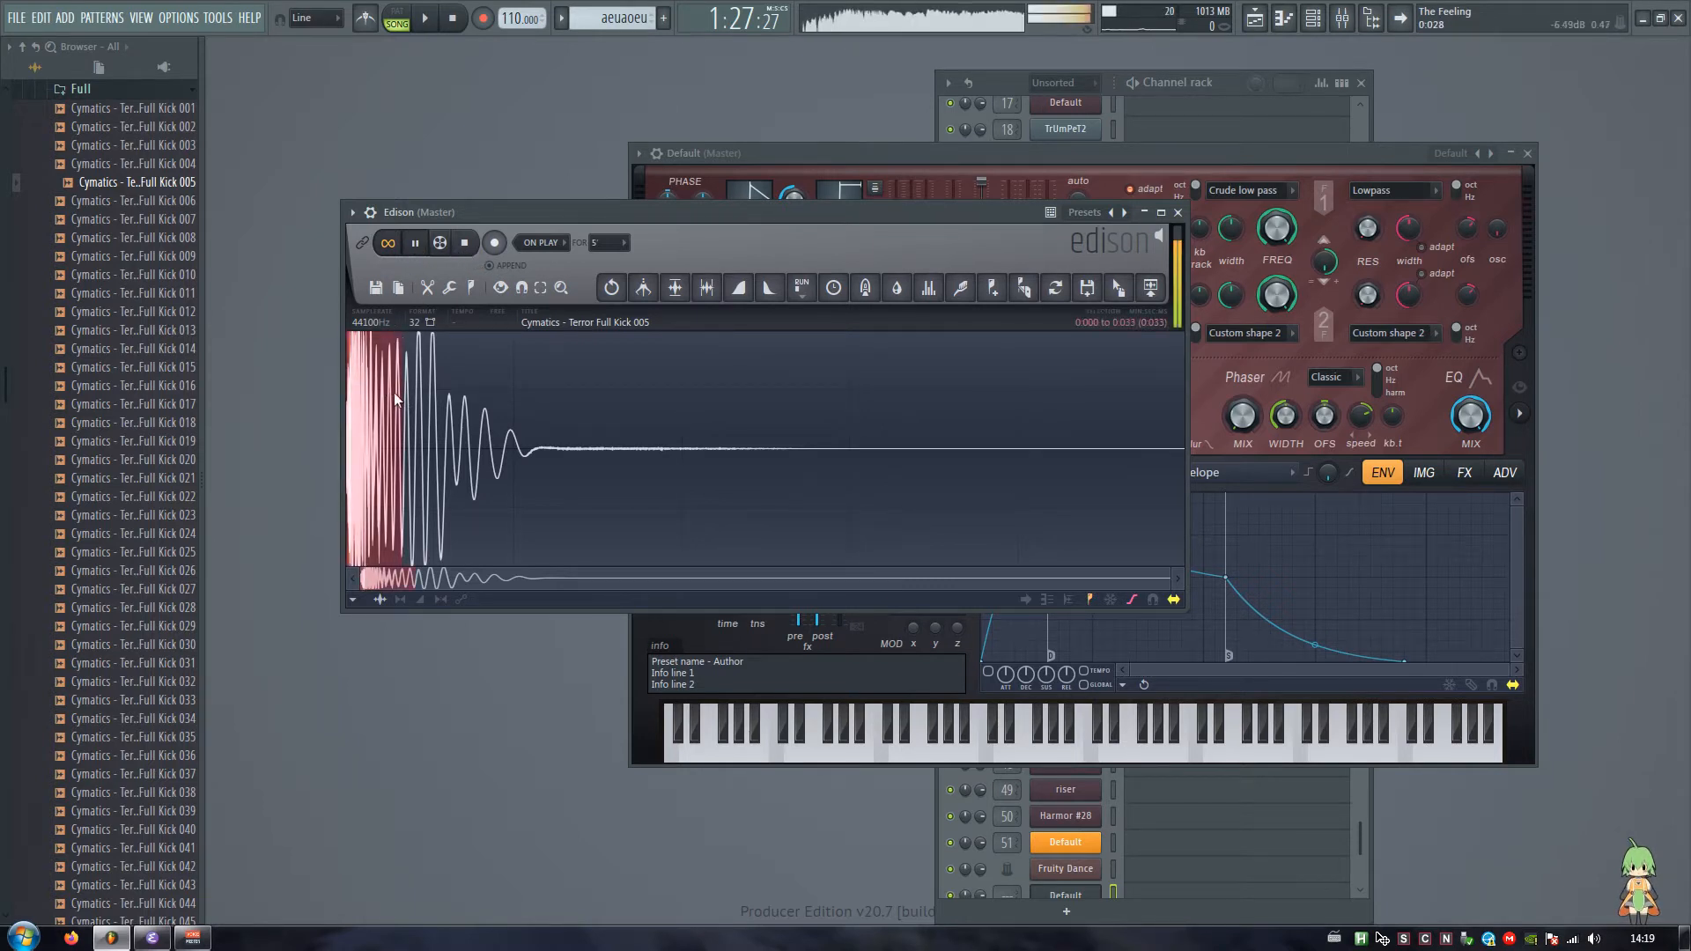
click(468, 249)
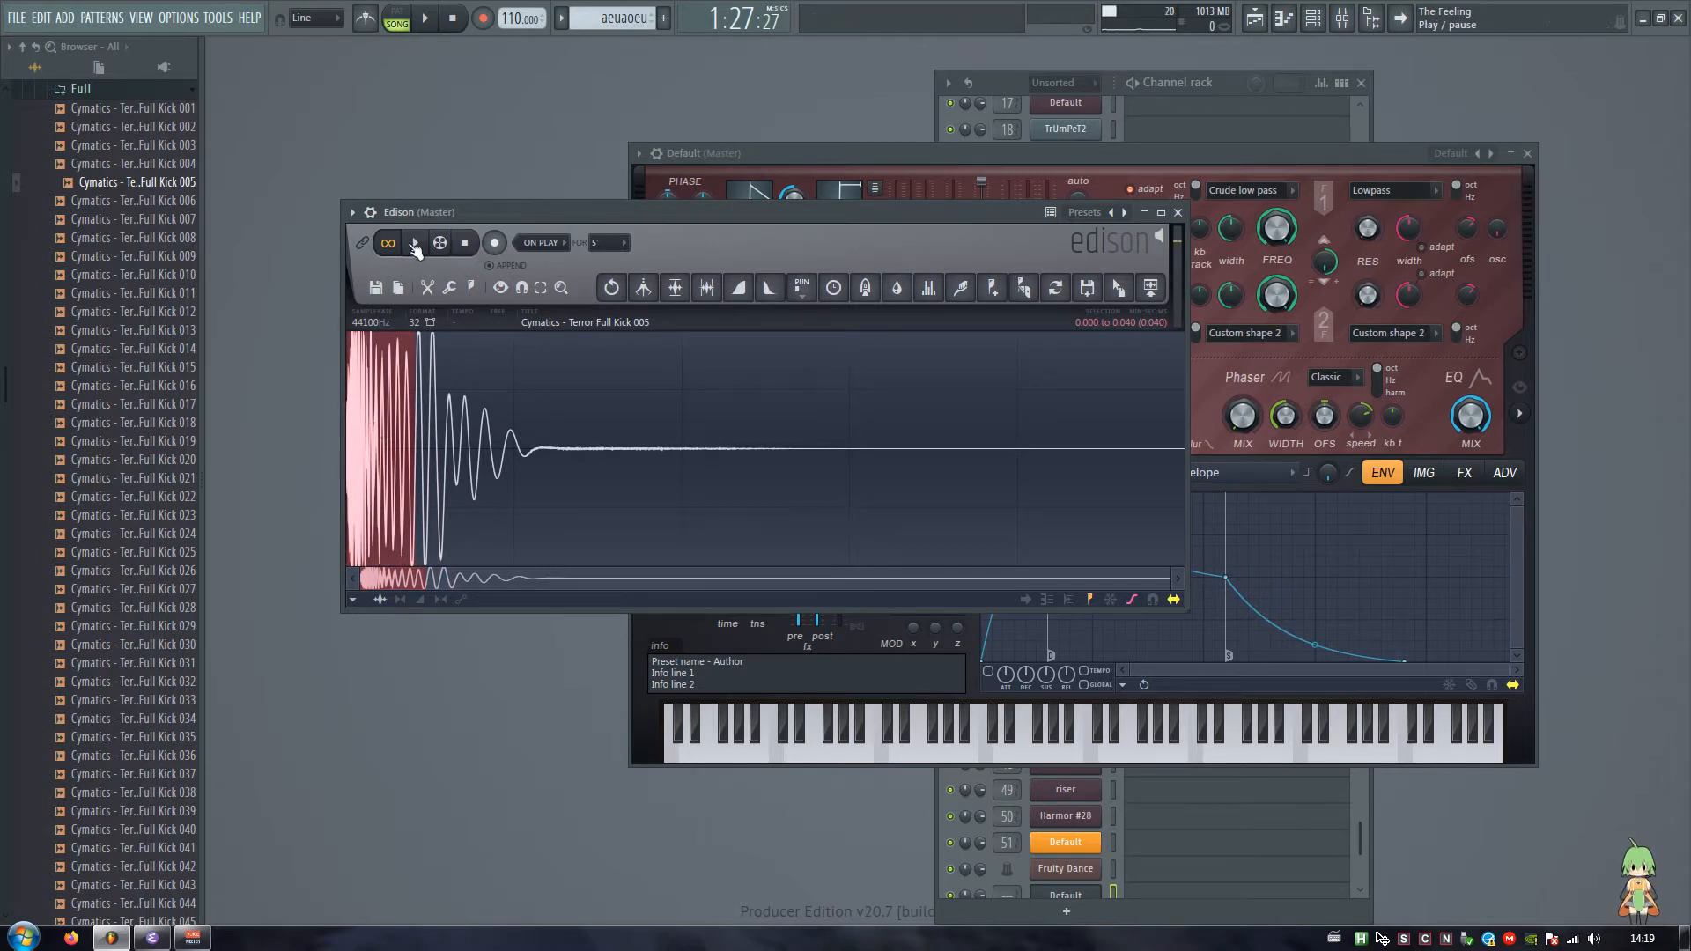
Step: Select the kick from 0:001 to 0:053 in Edison and load that section into Harmor's Timbre 1
click(414, 250)
drag(348, 410, 435, 423)
click(467, 244)
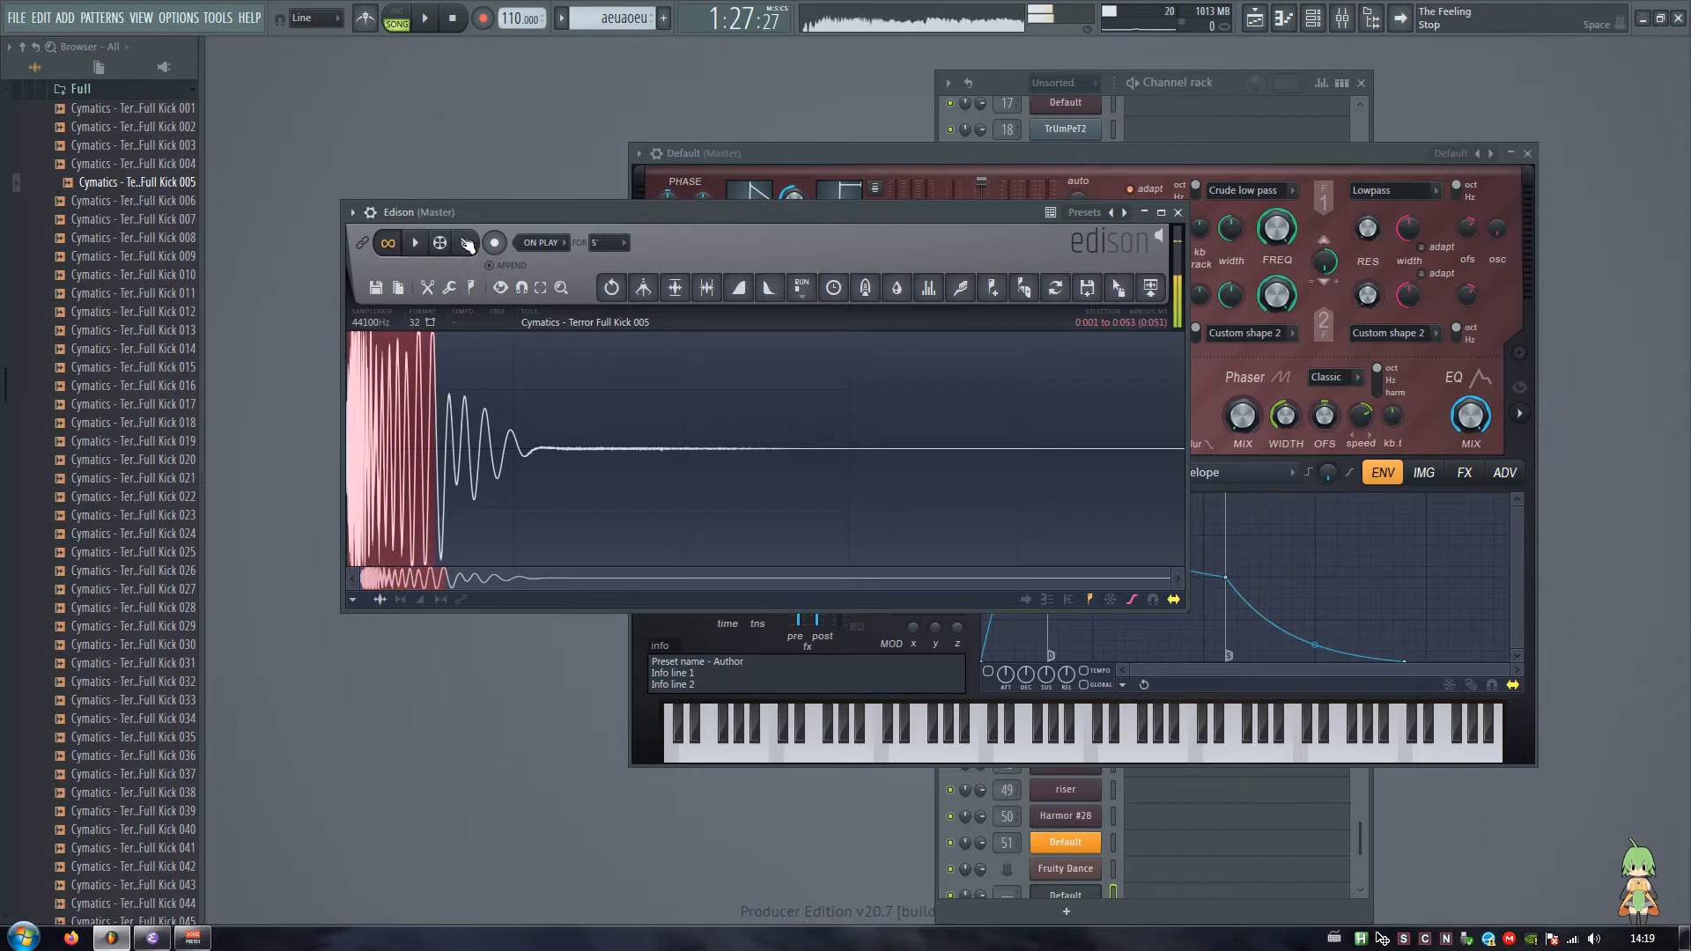
drag(457, 214, 657, 451)
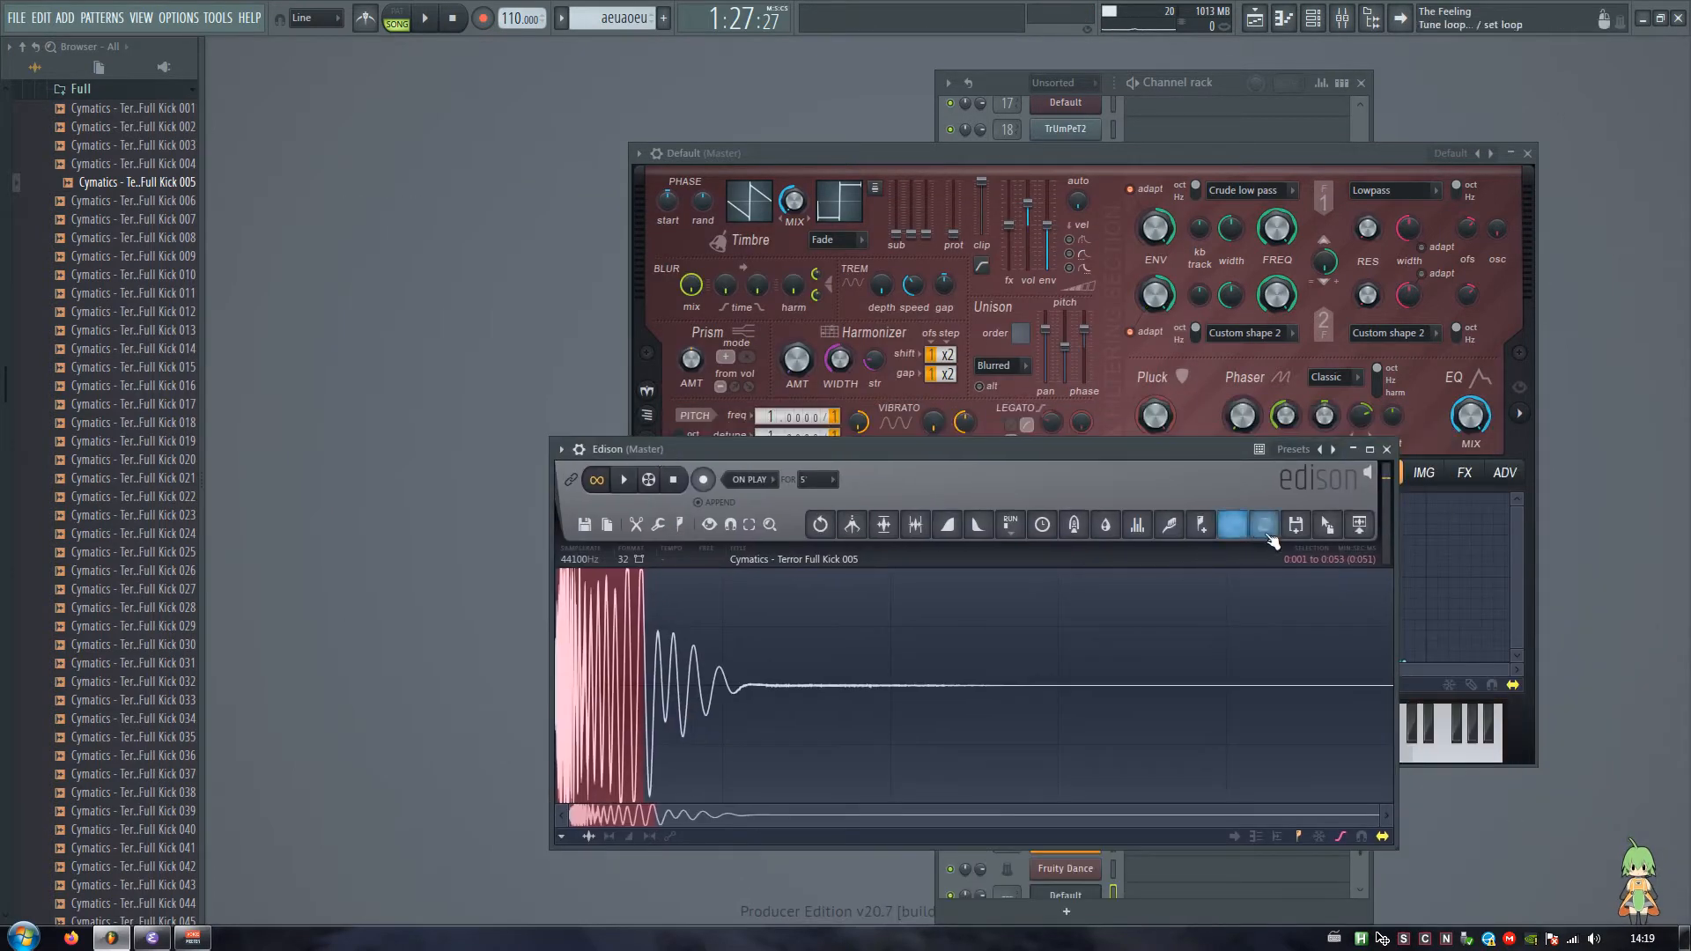
click(1269, 531)
drag(782, 154, 754, 158)
Step: Lower Harmor's global pitch slider and play a run of notes to audition the sound
drag(810, 580, 809, 582)
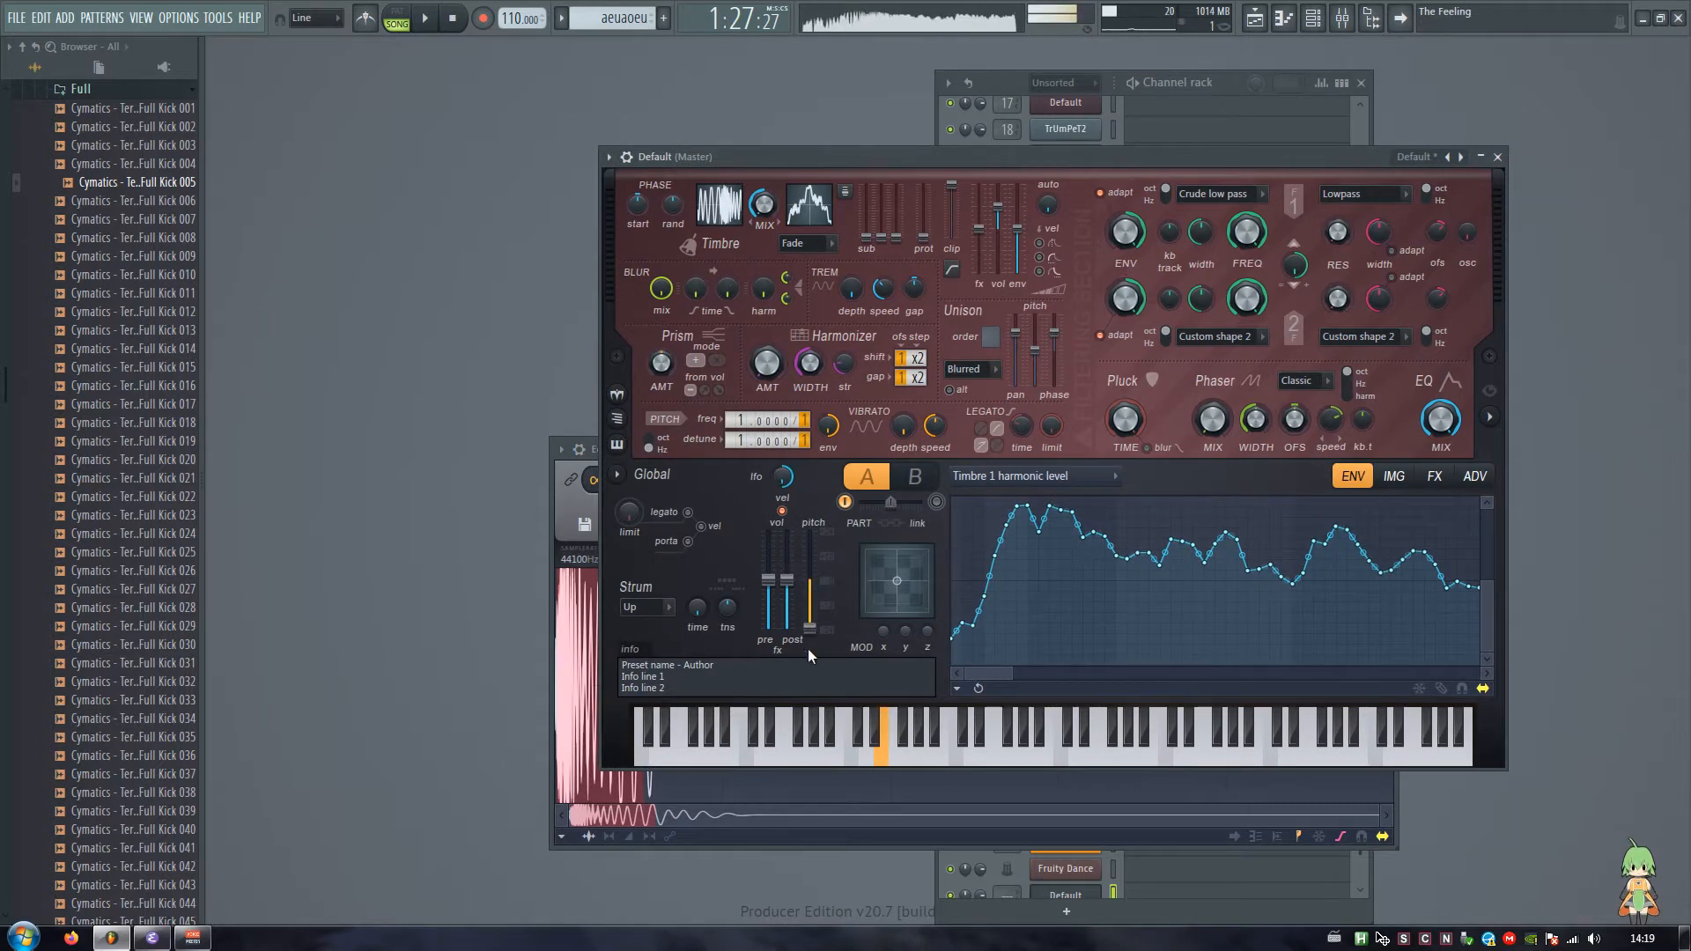
key(v)
key(q)
key(w)
key(e)
key(w)
key(q)
key(x)
key(z)
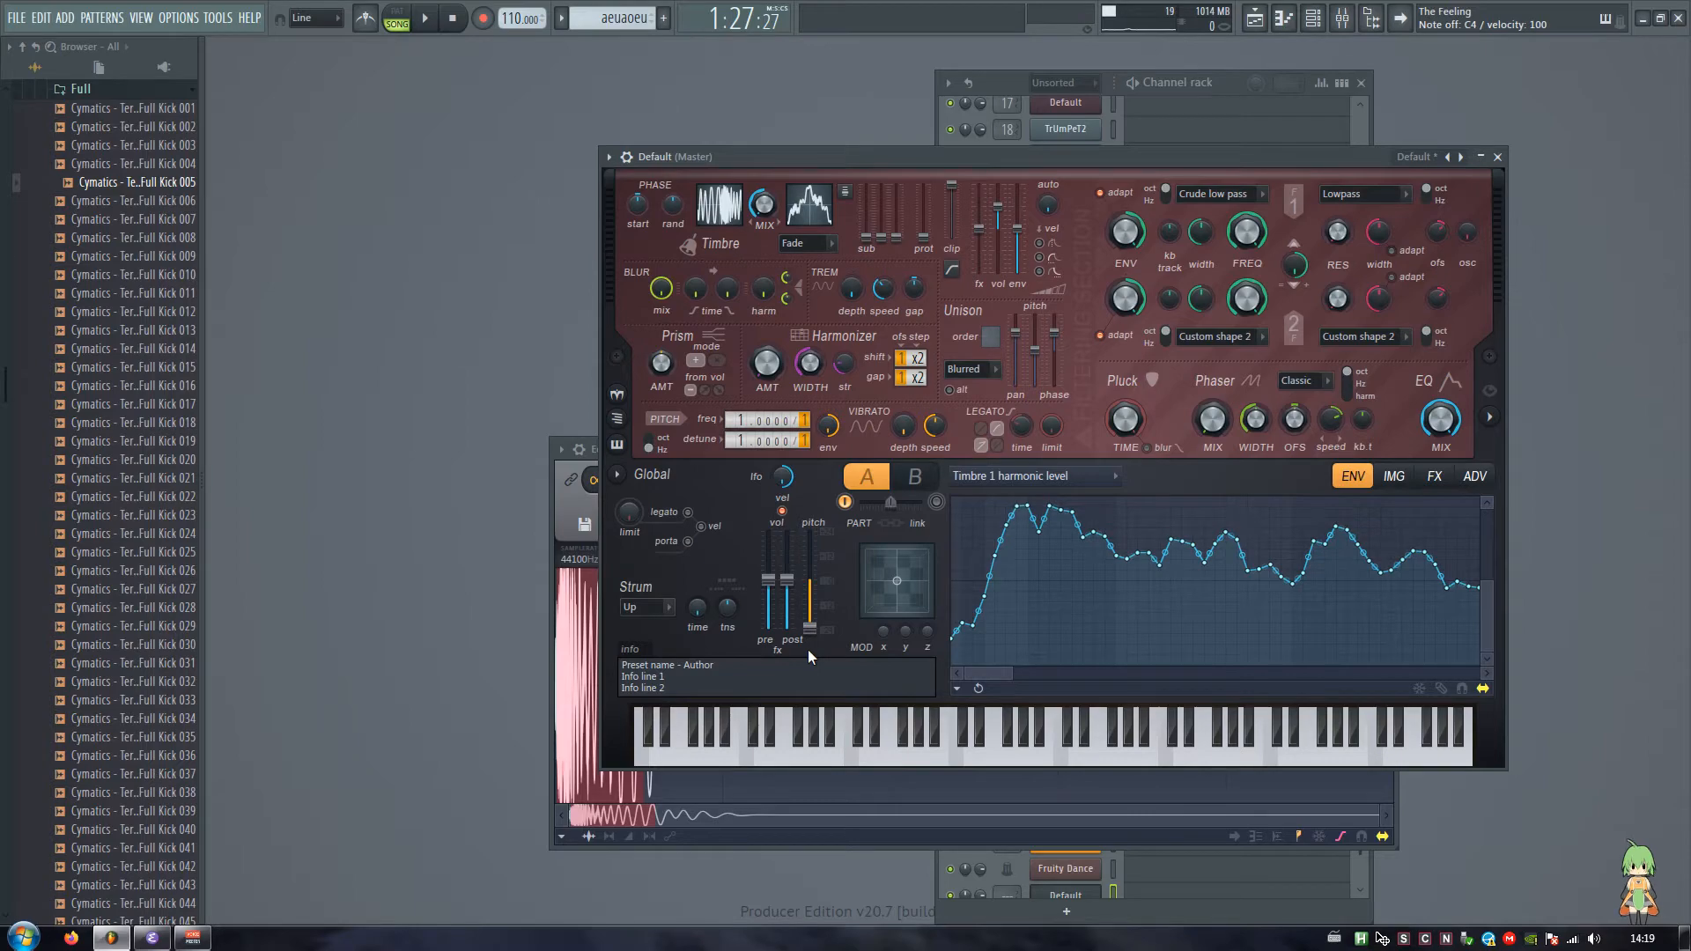
Step: Route the new Harmor channel to mixer track 53 and add OTT in its first effect slot
key(F9)
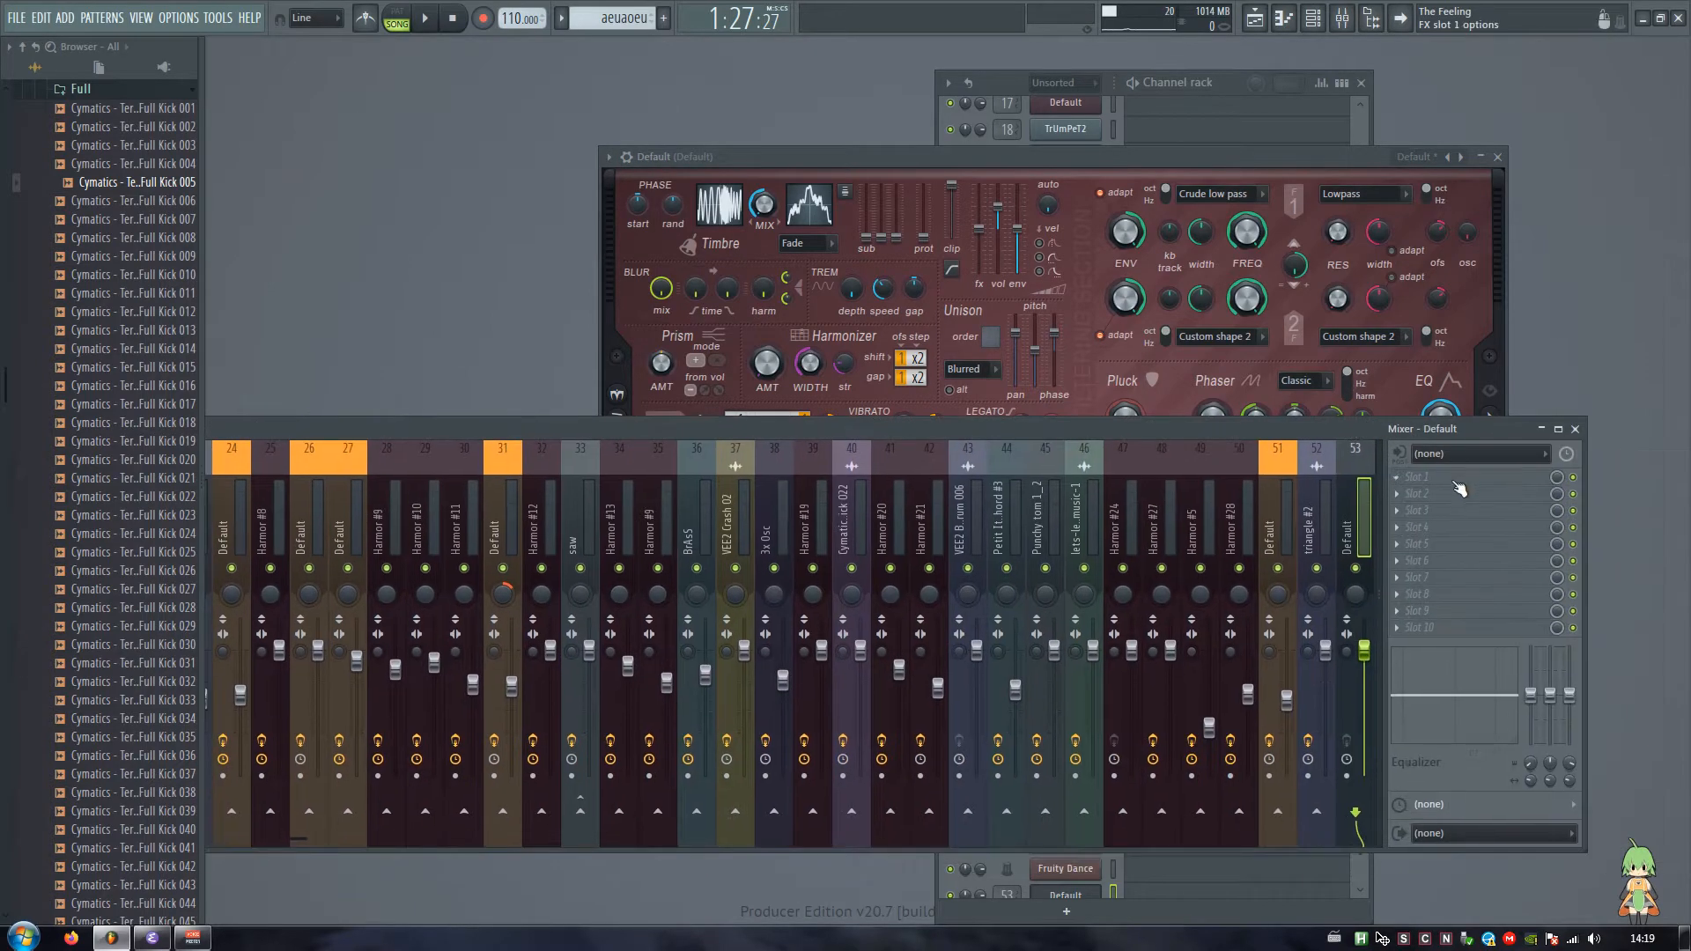
middle_click(1455, 483)
text(ott)
key(Return)
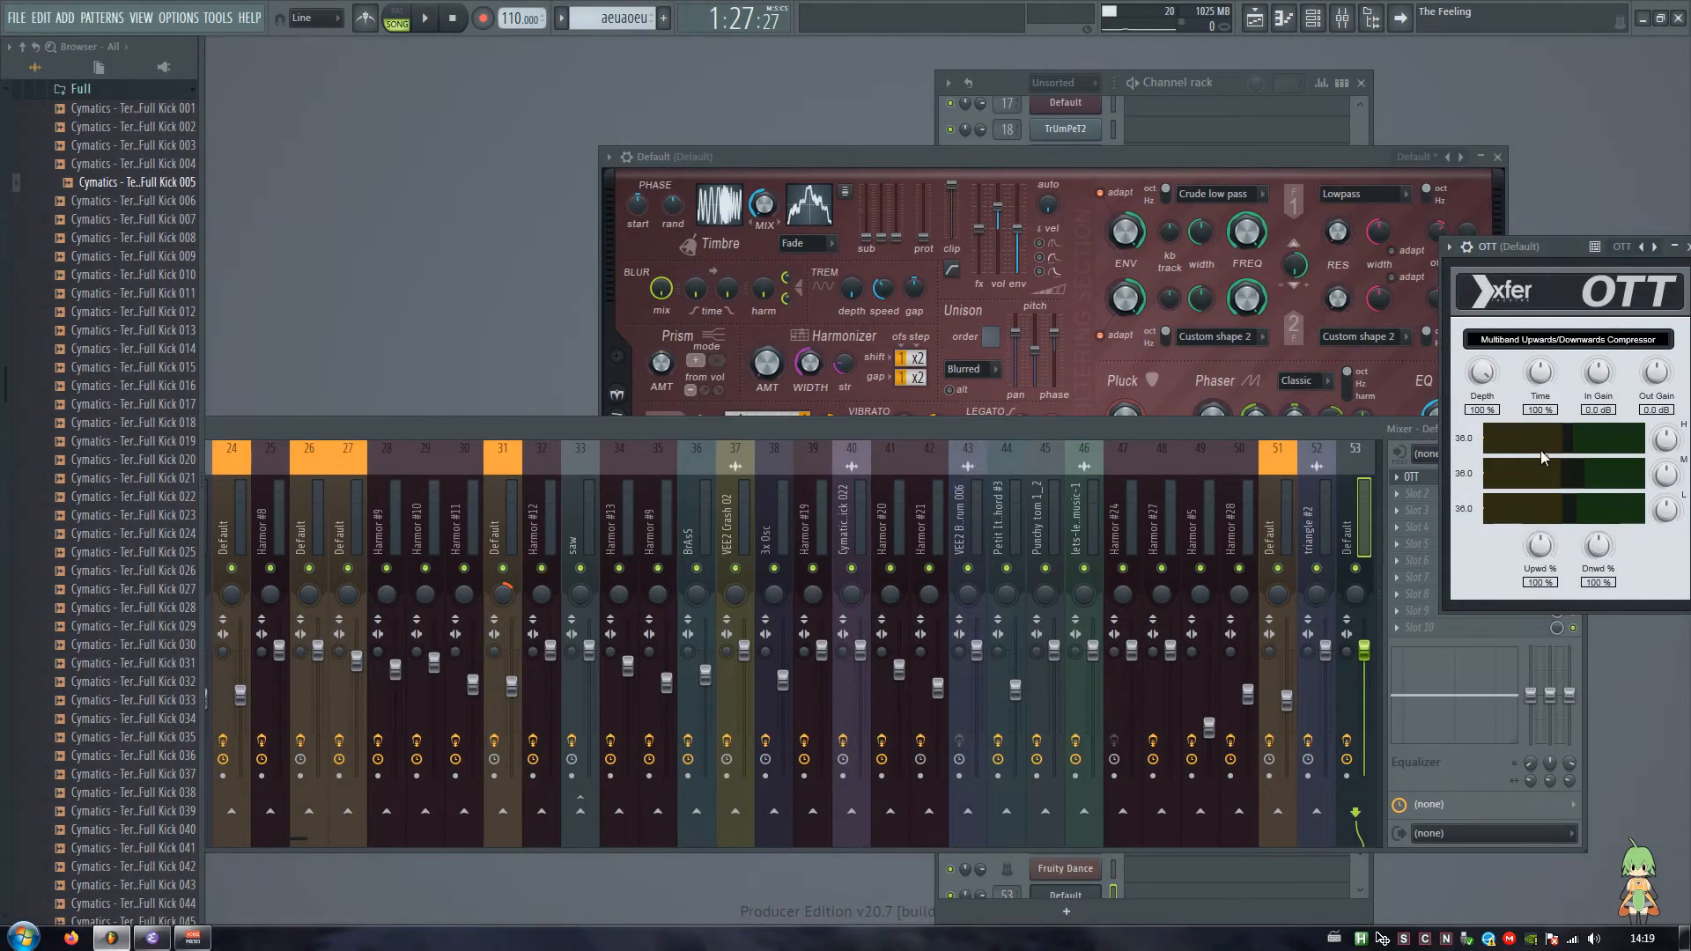
Step: Try Vocodex in the second effect slot with a higher filter order and adjusted band knobs
middle_click(1392, 497)
text(voco)
click(862, 650)
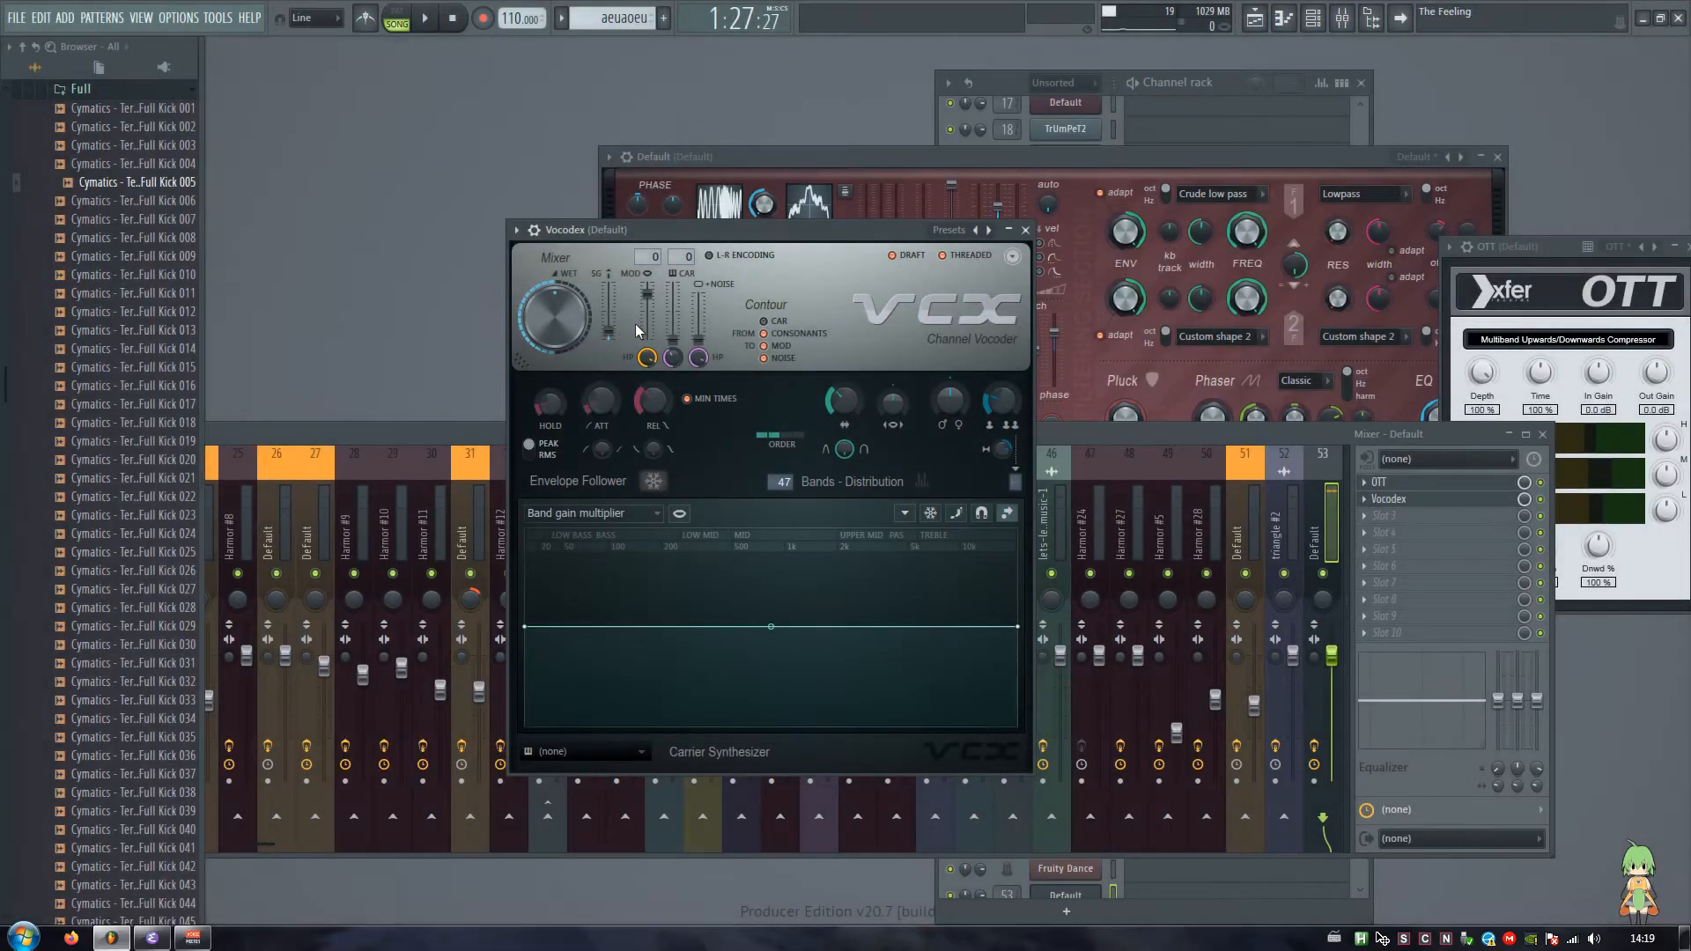
click(800, 435)
drag(844, 402, 844, 344)
drag(945, 407, 897, 414)
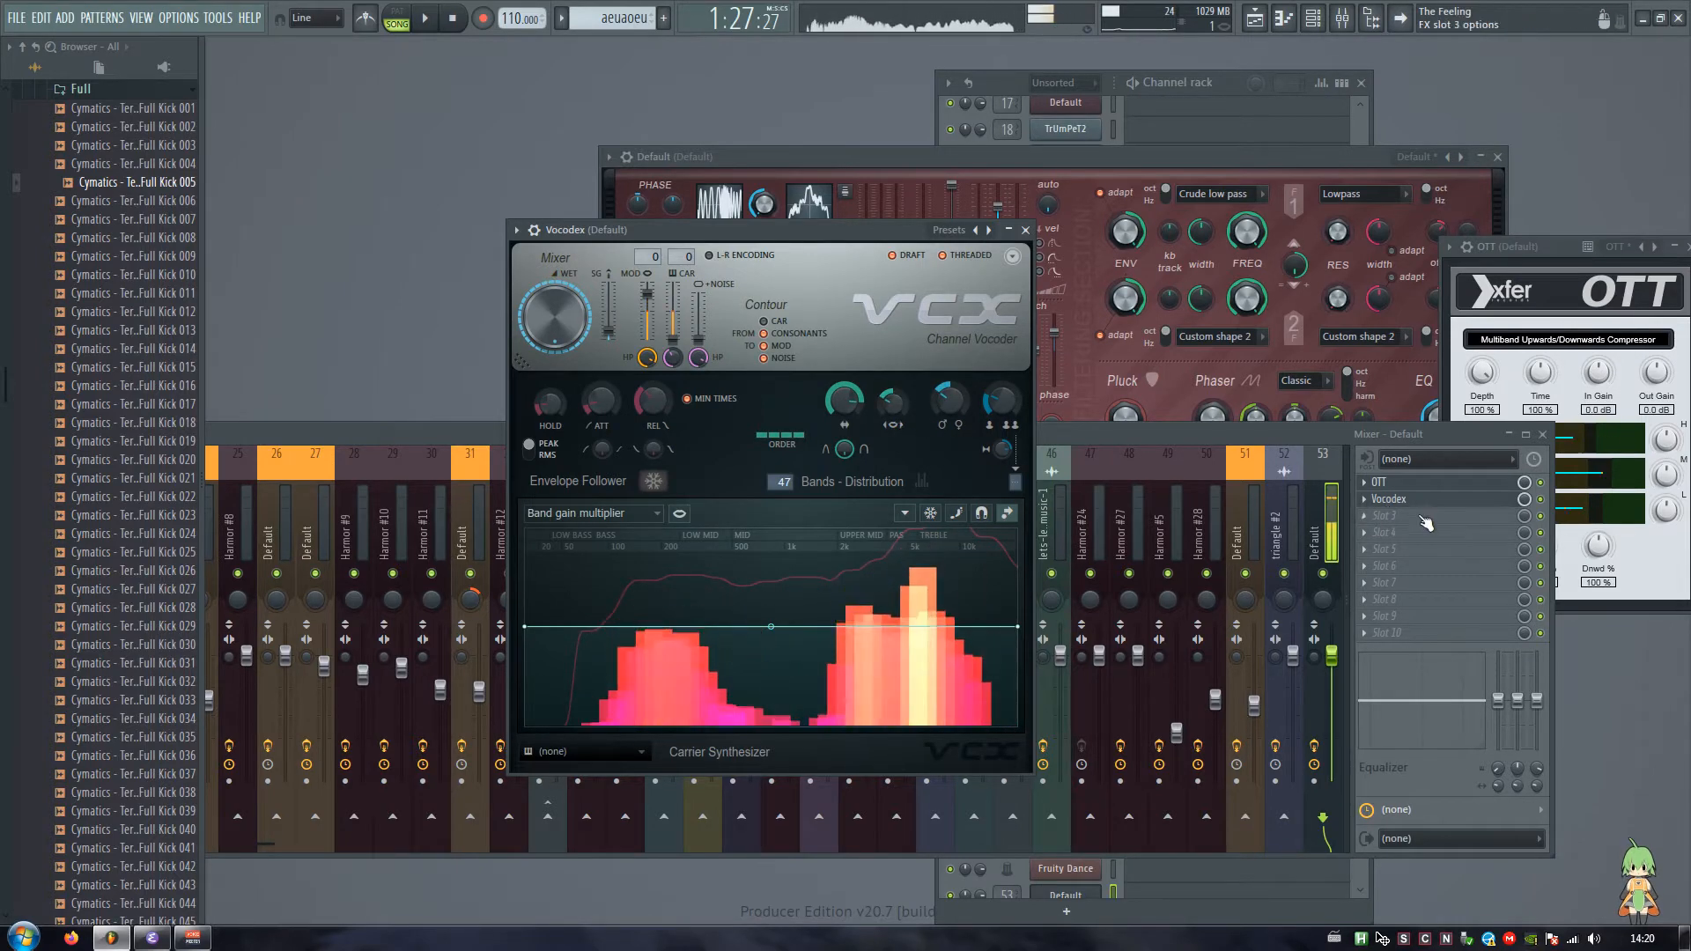
Step: Try Fruity Delay 3 in the third effect slot with the ping pong model, tempo sync off and a changed delay time
key(alt+p)
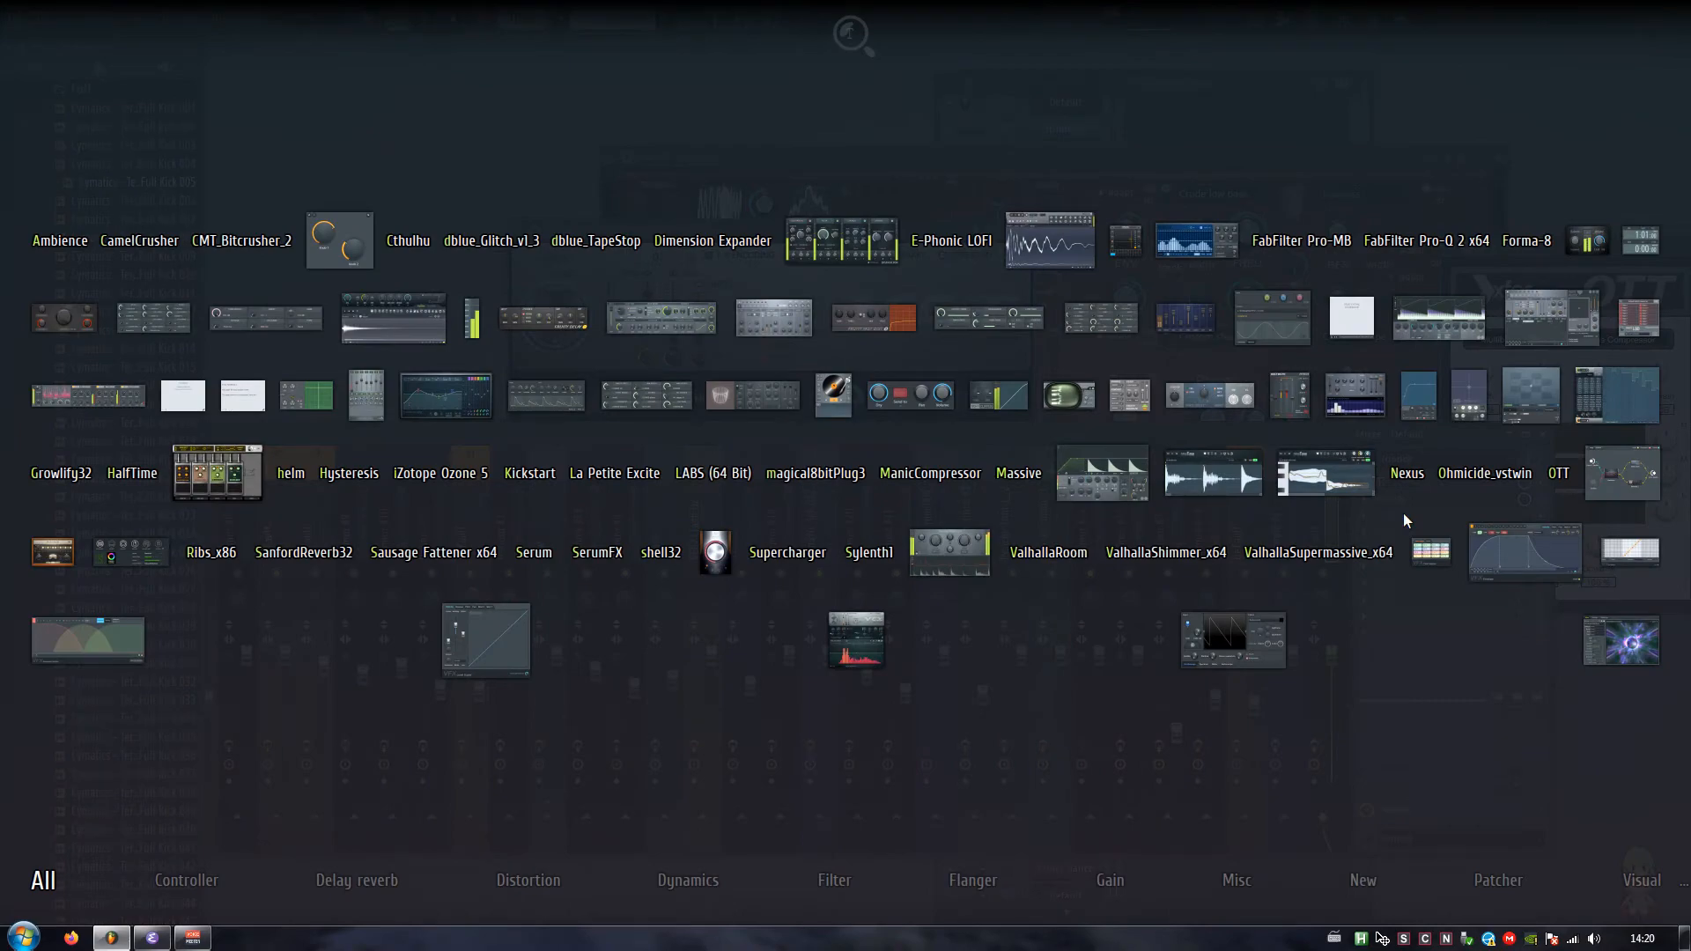
click(663, 324)
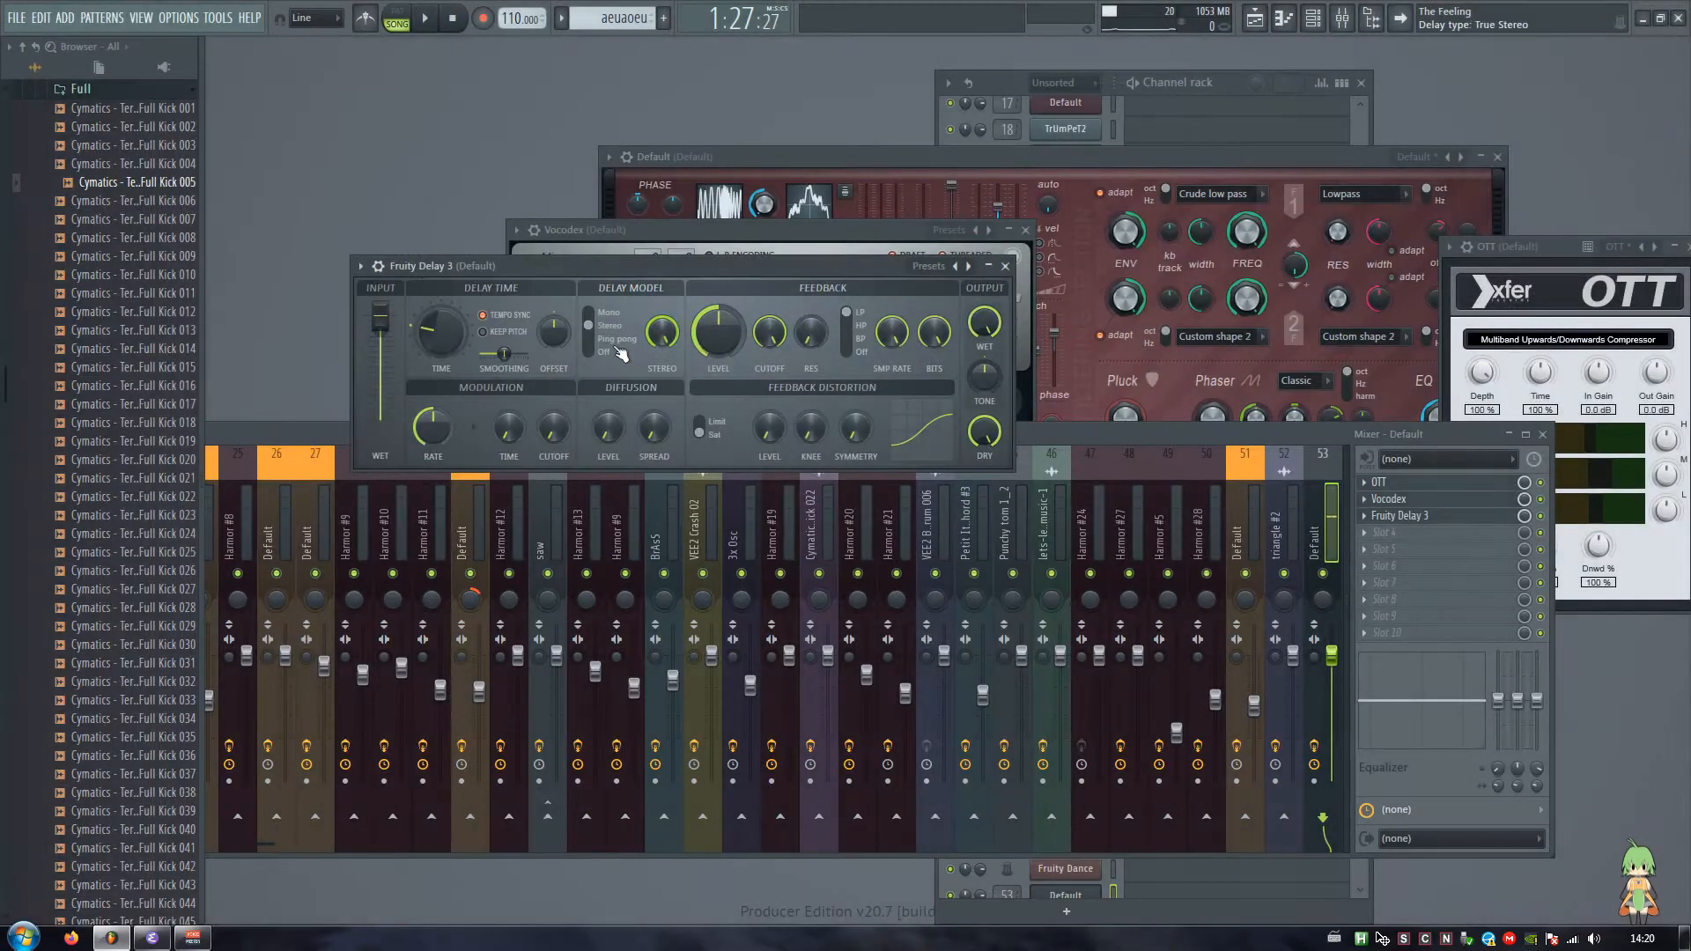
click(483, 315)
drag(441, 332, 456, 340)
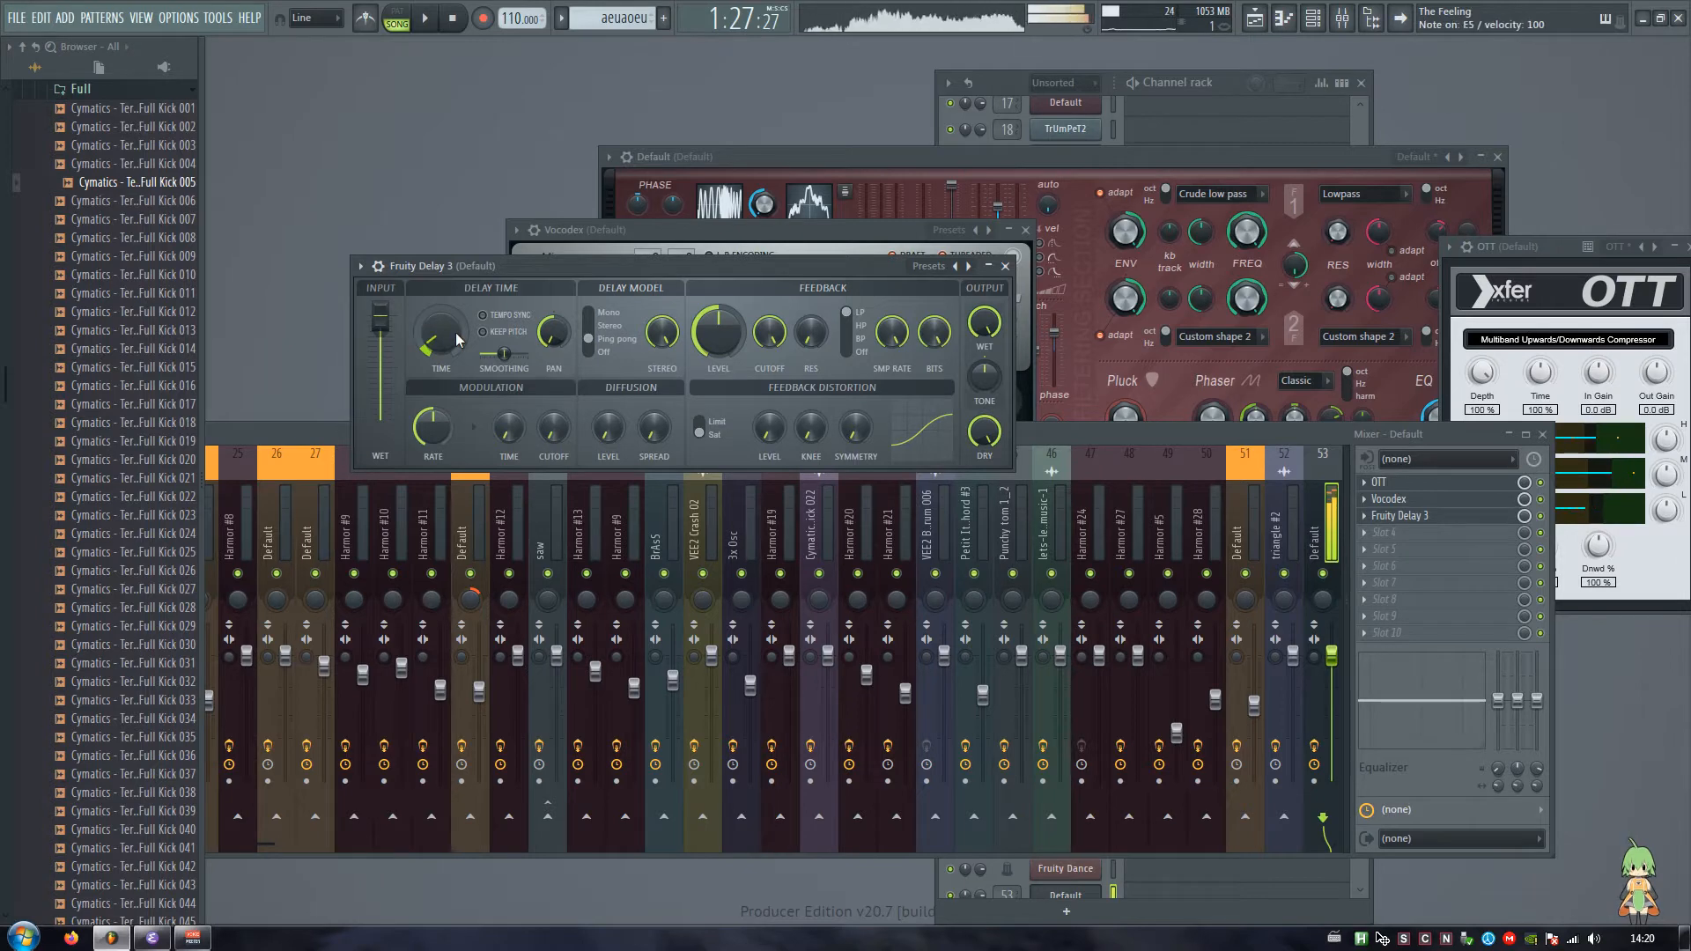
click(1006, 266)
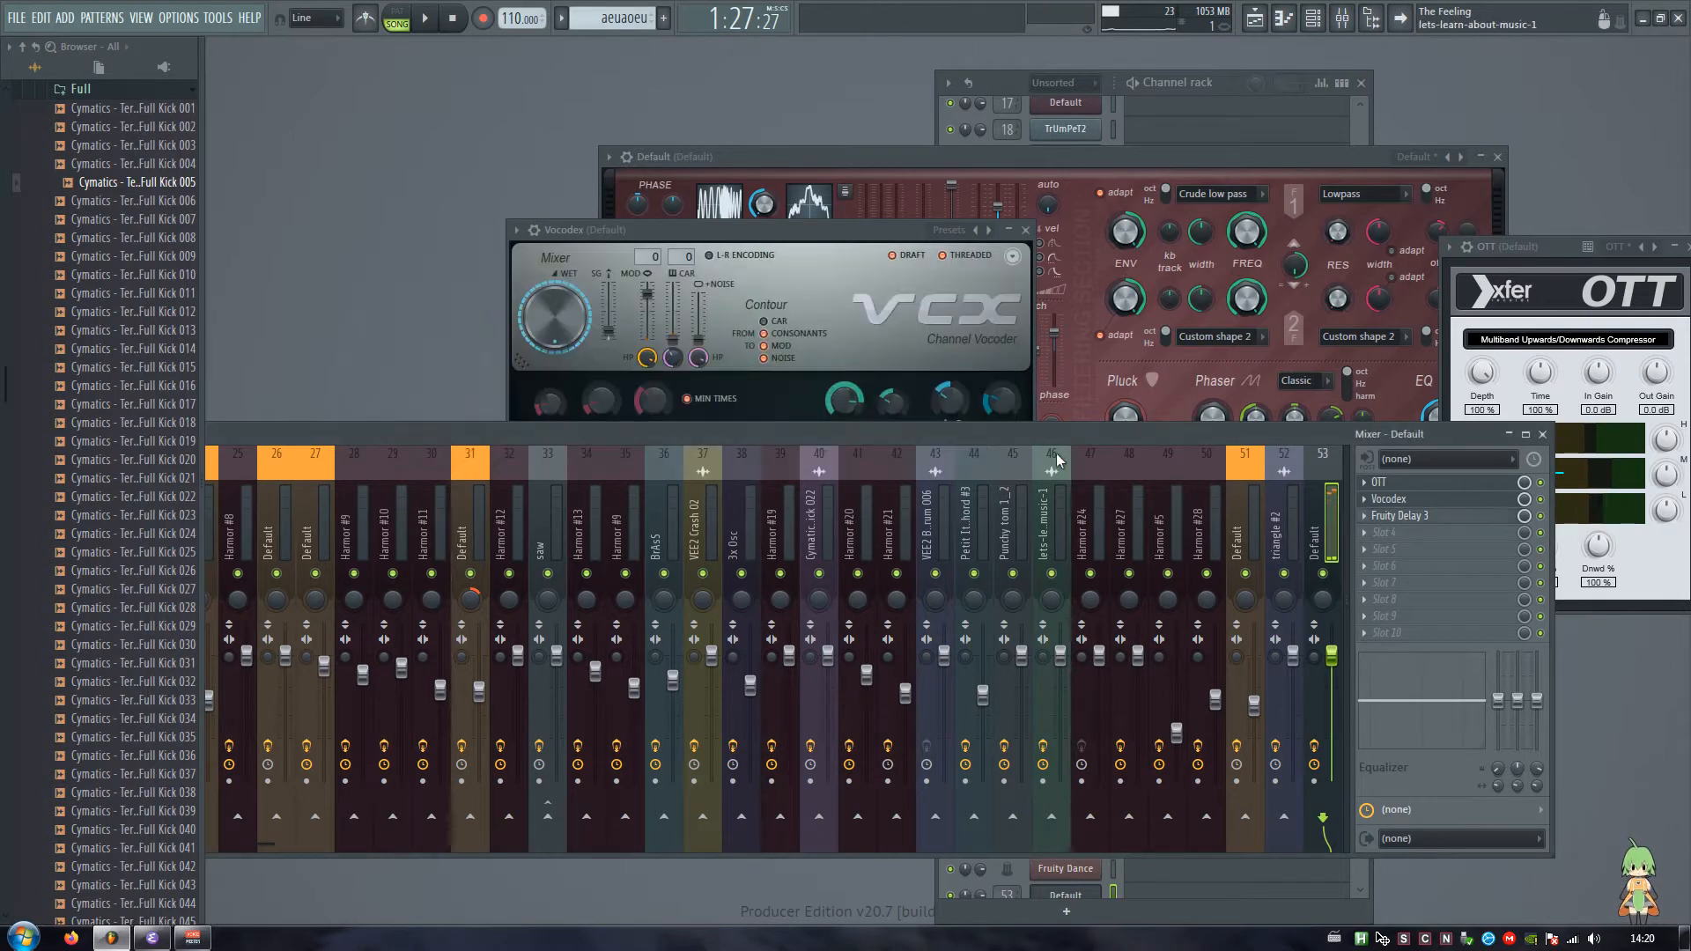
Step: Remove Fruity Delay 3 and Vocodex from mixer track 53
right_click(1386, 525)
click(1366, 525)
click(943, 531)
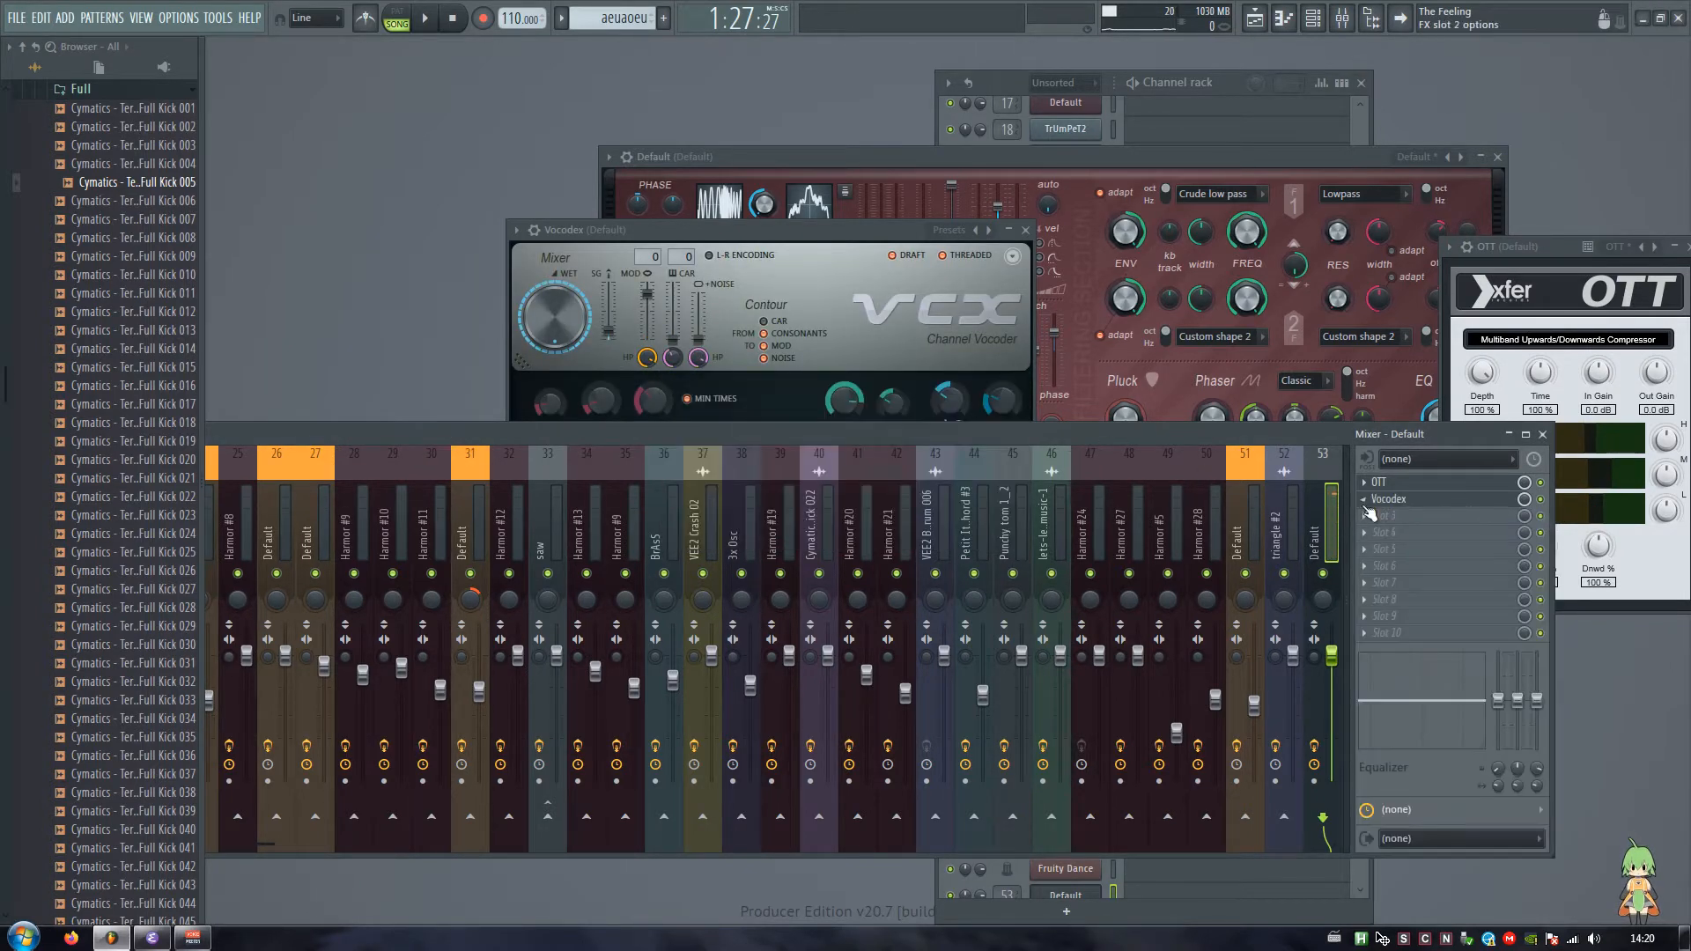
right_click(1371, 500)
click(1367, 511)
click(943, 528)
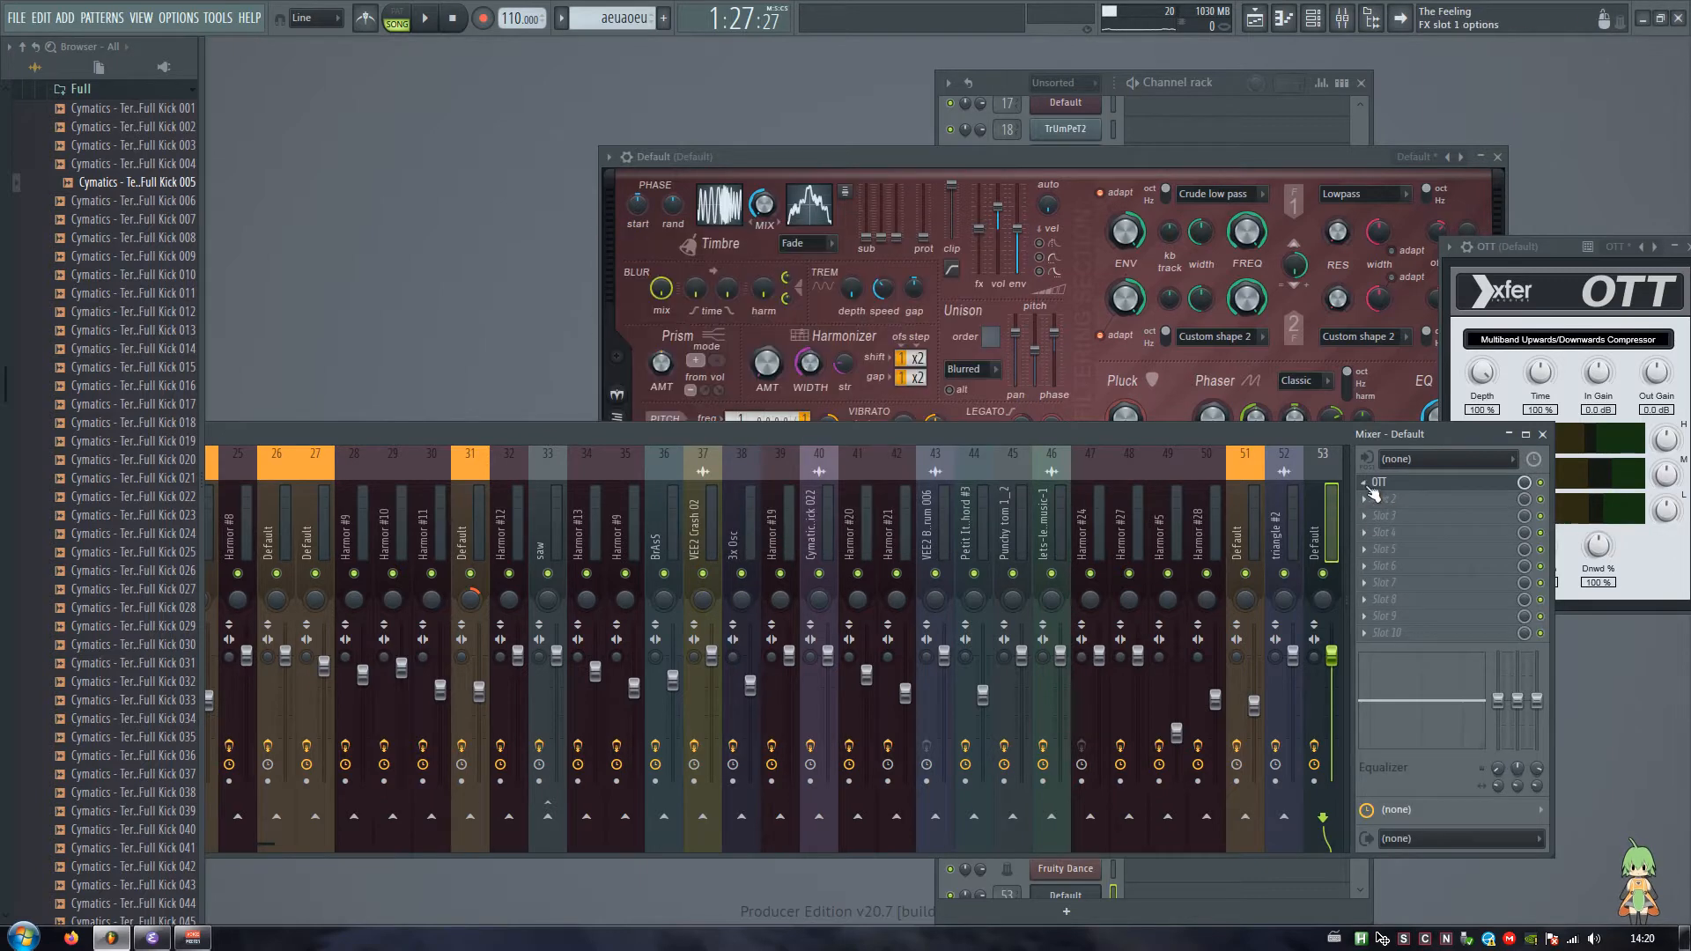
Step: Remove OTT from the first effect slot of mixer track 53 and close the mixer
right_click(1374, 492)
click(1372, 502)
click(947, 529)
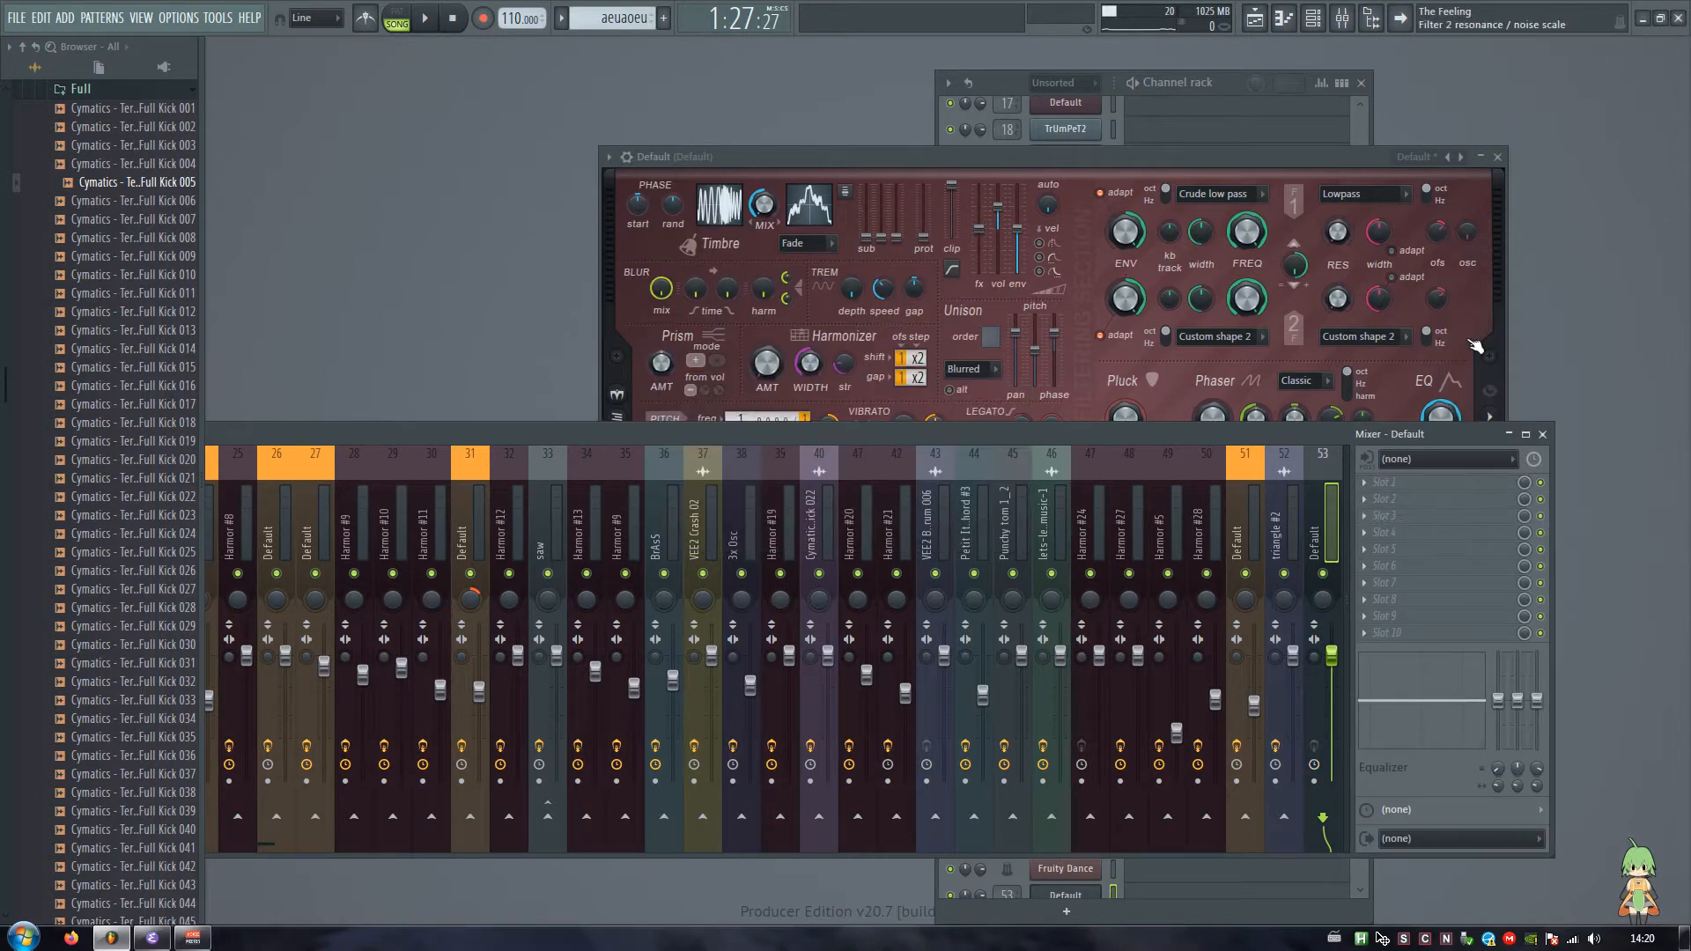
click(1543, 434)
Step: Clear the workspace by hiding the browser and Edison, and reposition the channel rack and Harmor windows
key(alt+p)
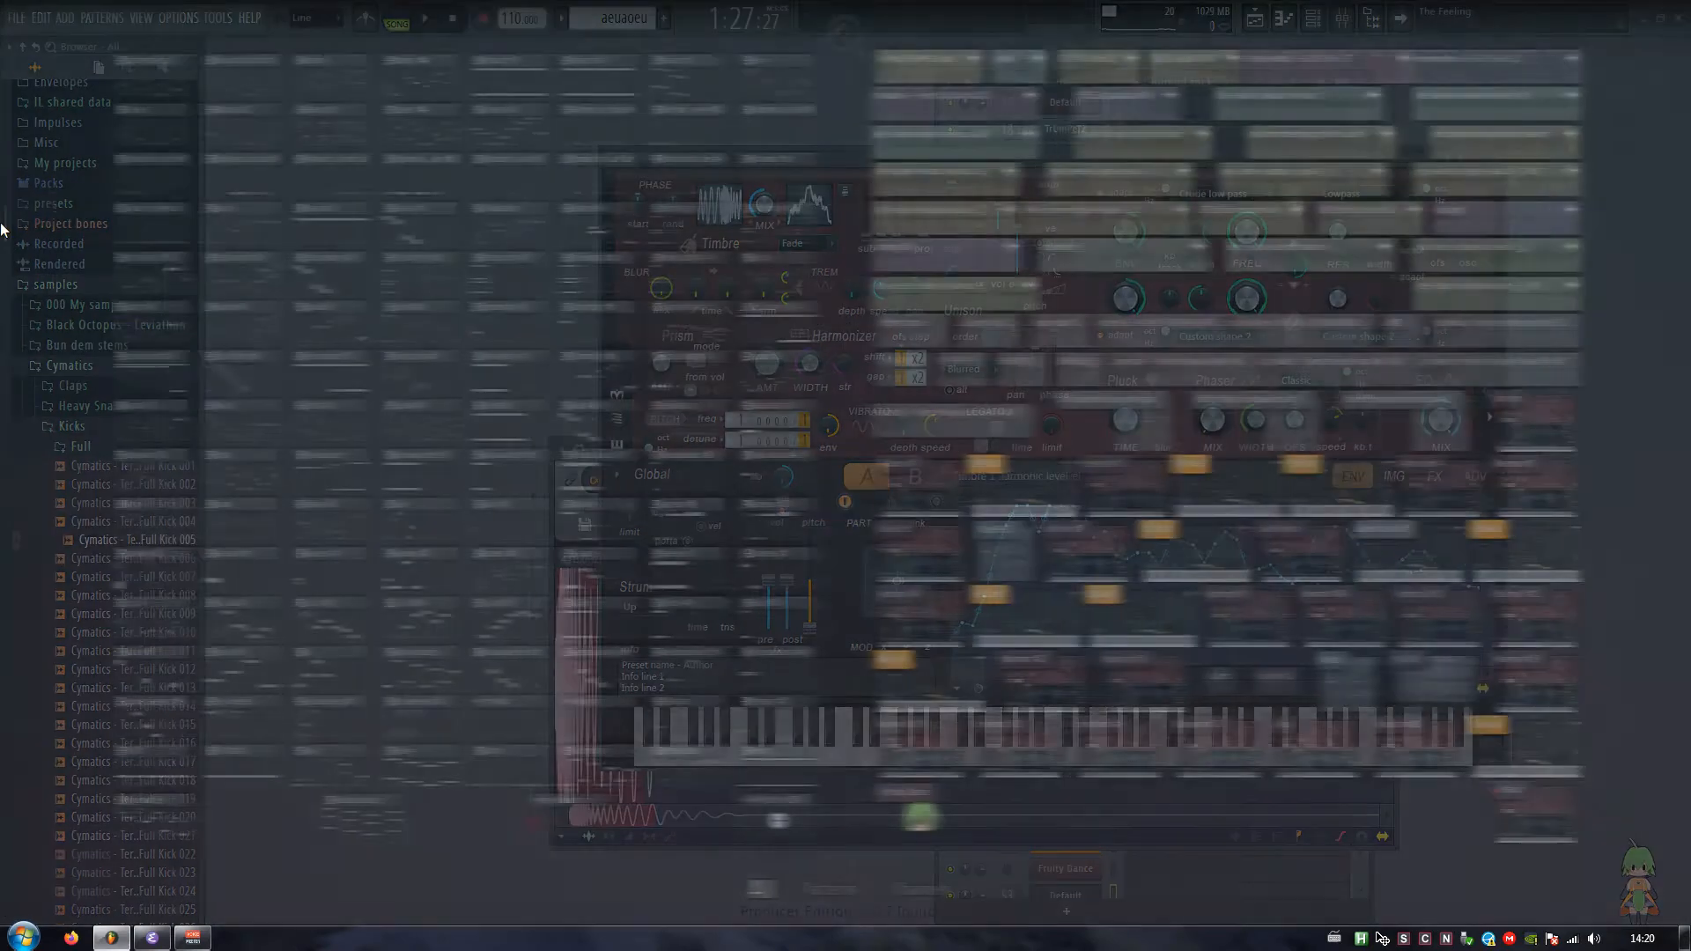
key(Escape)
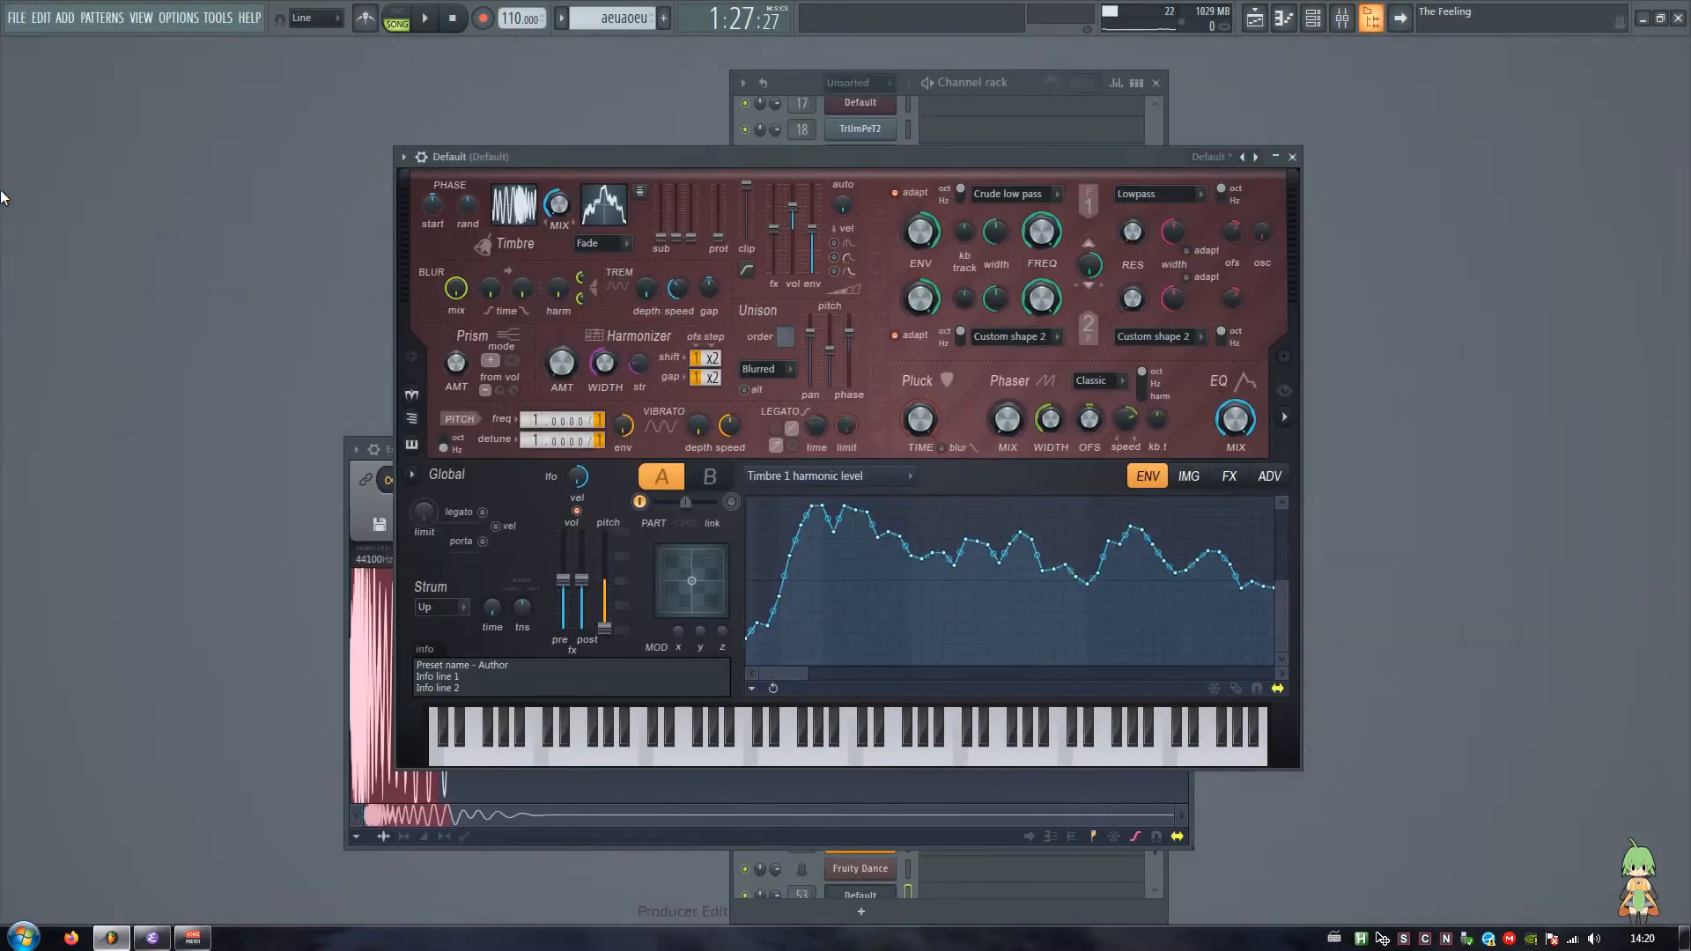
click(380, 521)
click(509, 346)
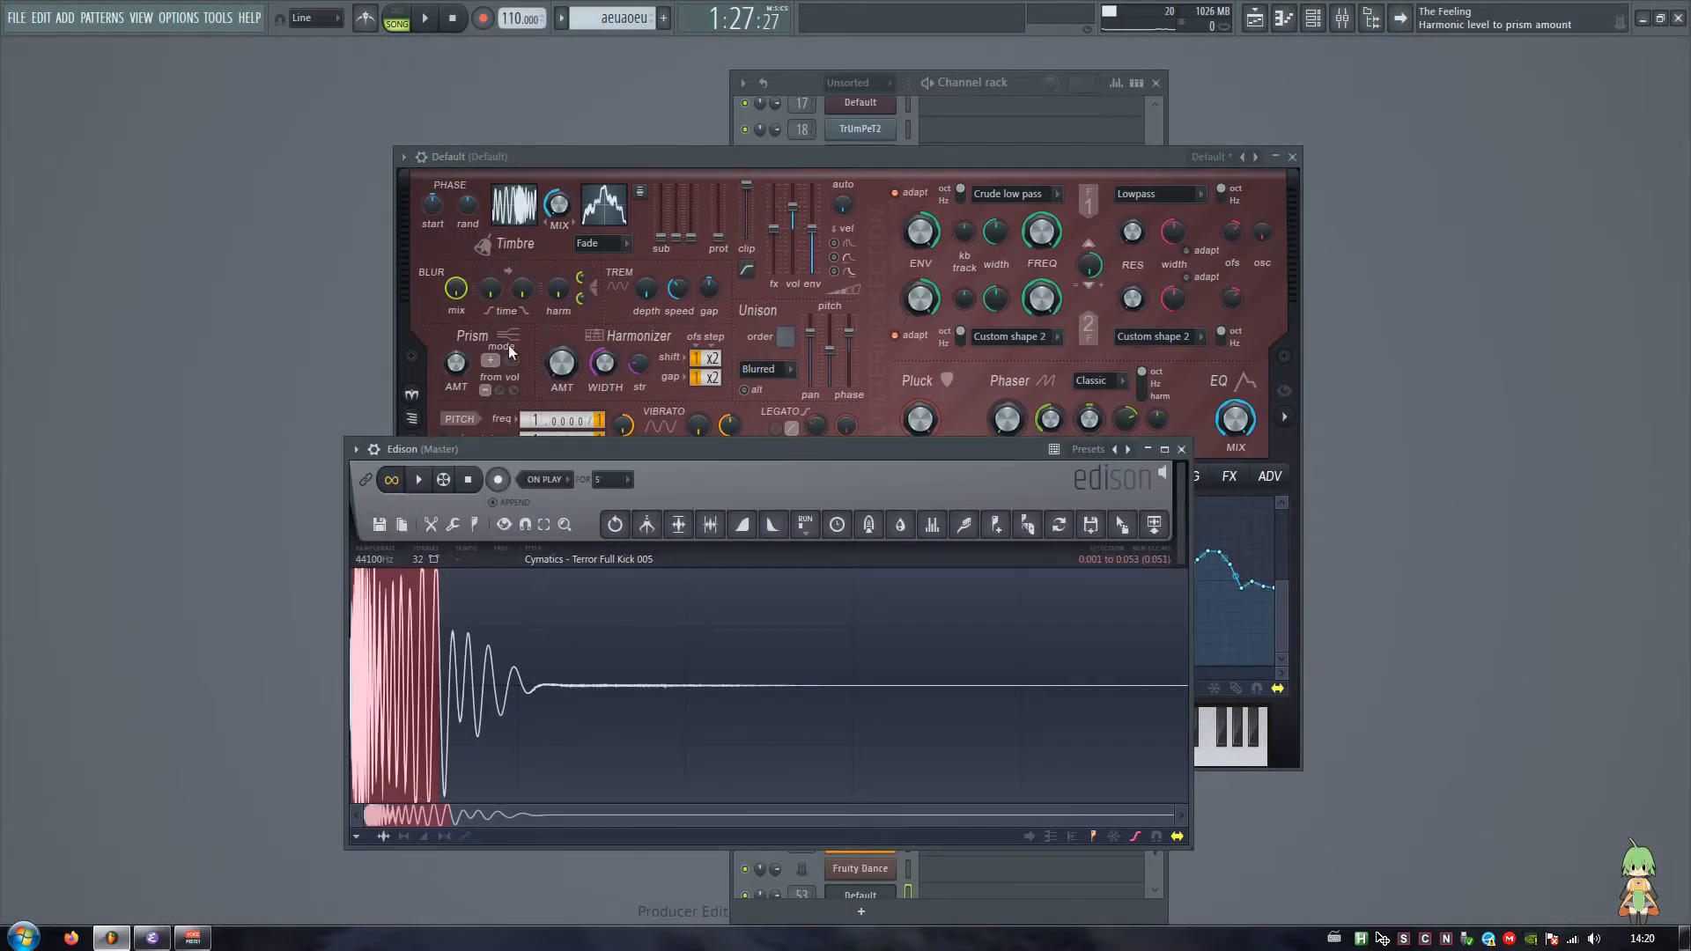
drag(553, 157, 1204, 225)
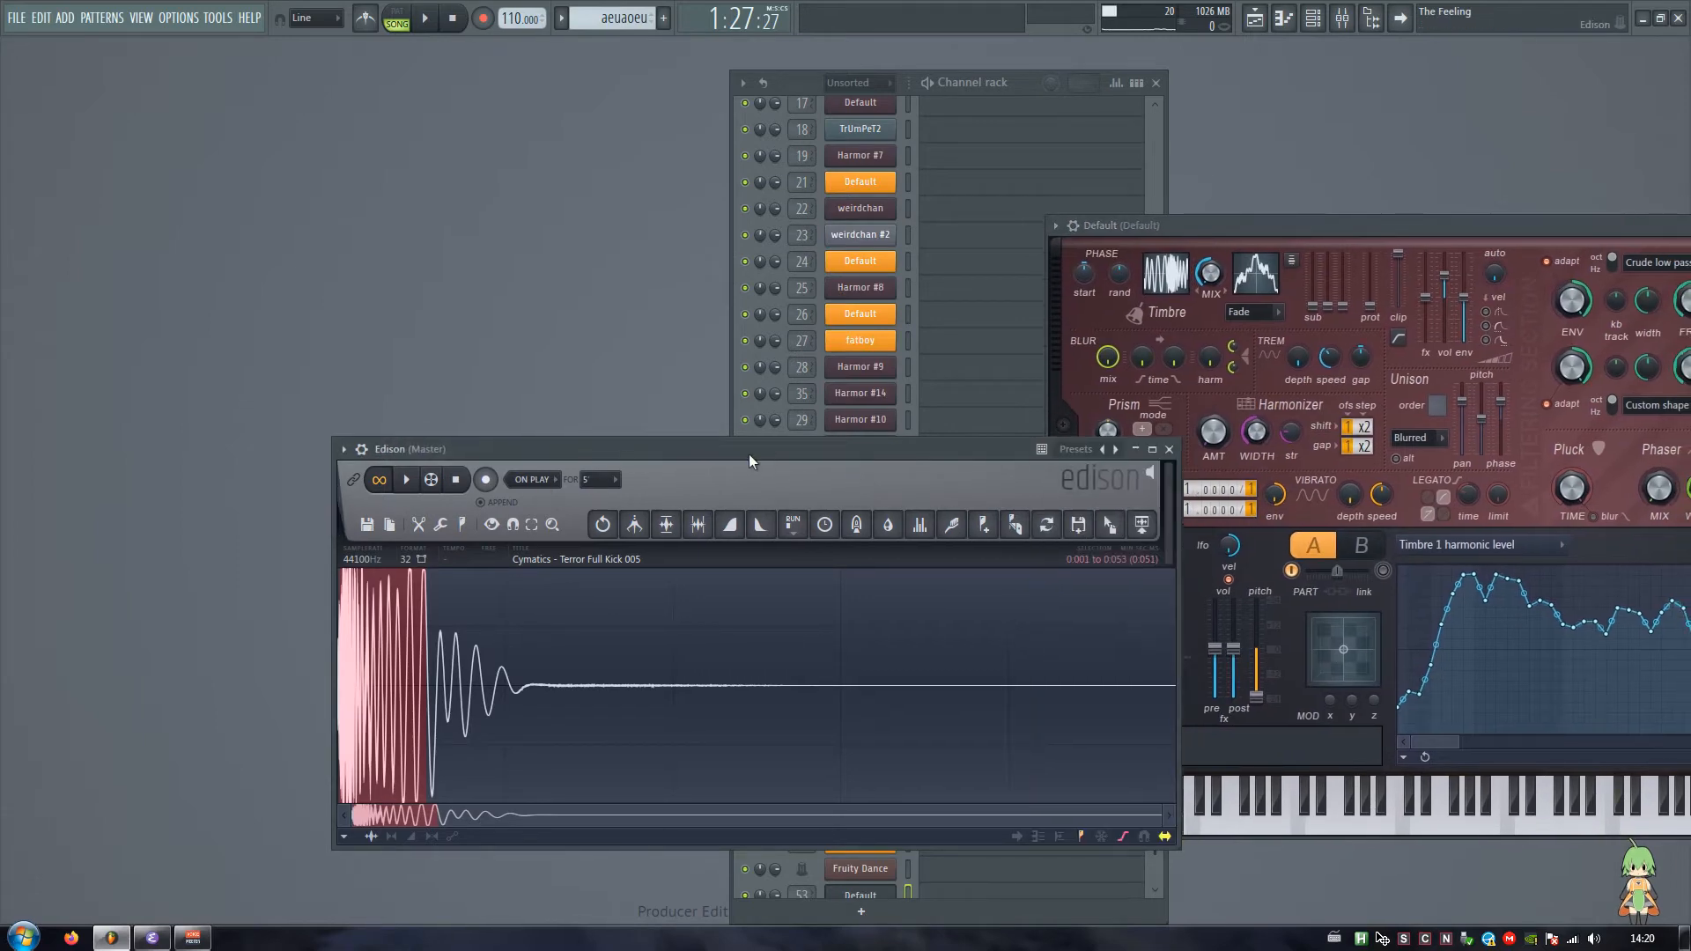
scroll(1001, 649, up, 9)
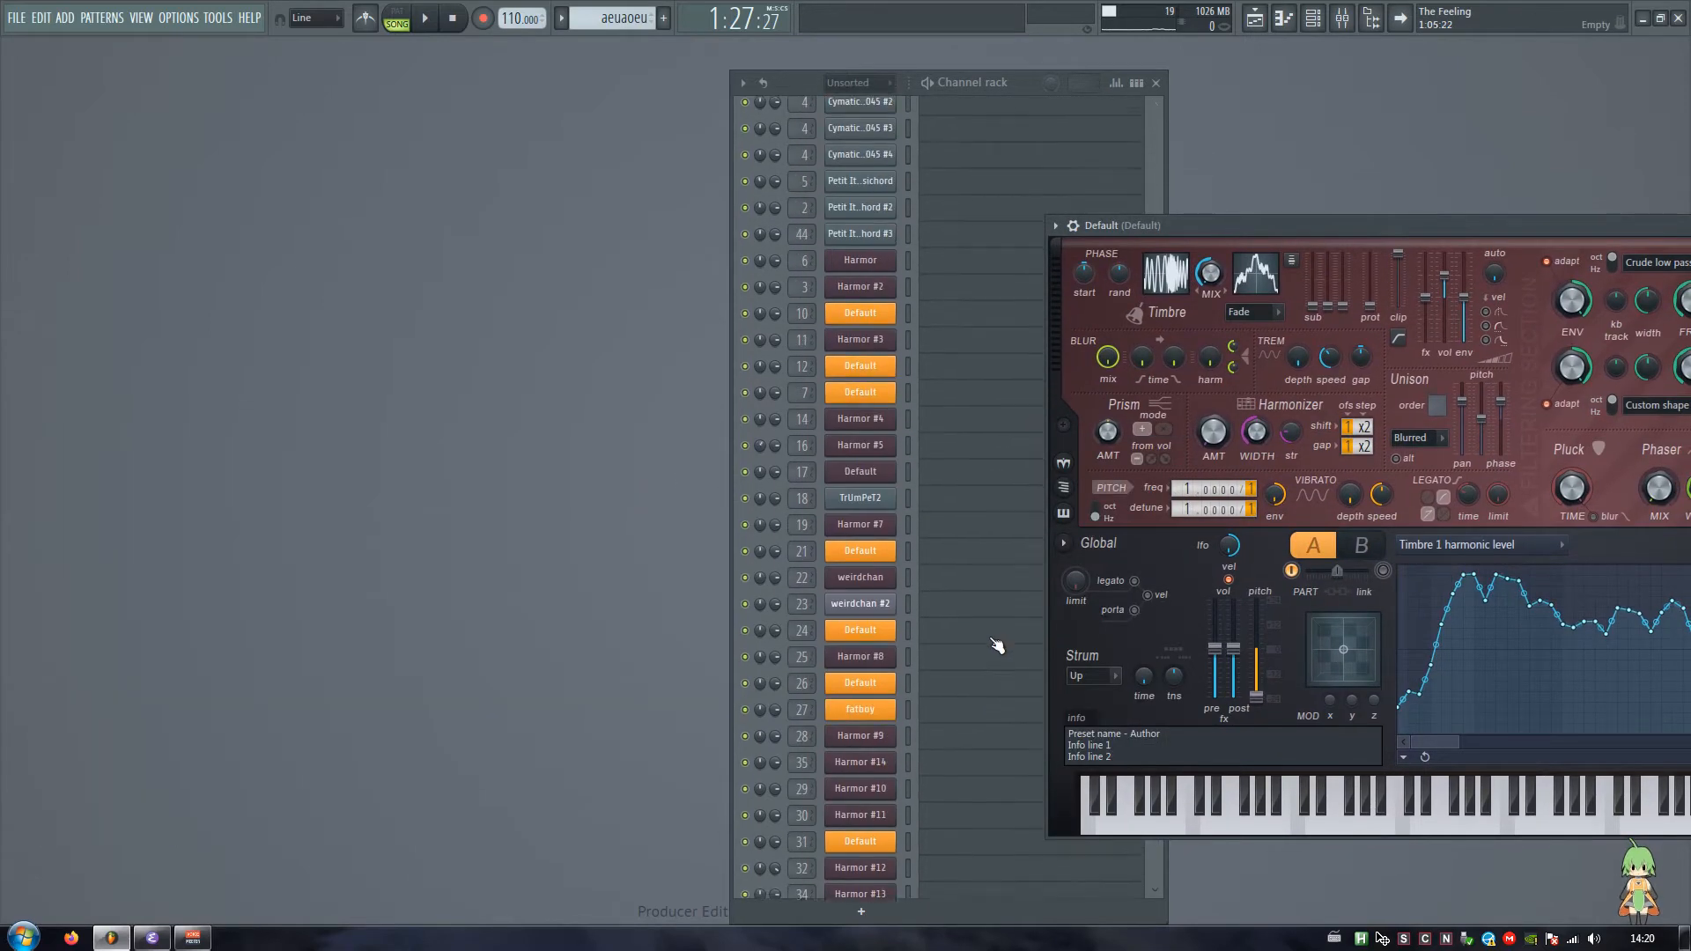
drag(861, 97, 693, 90)
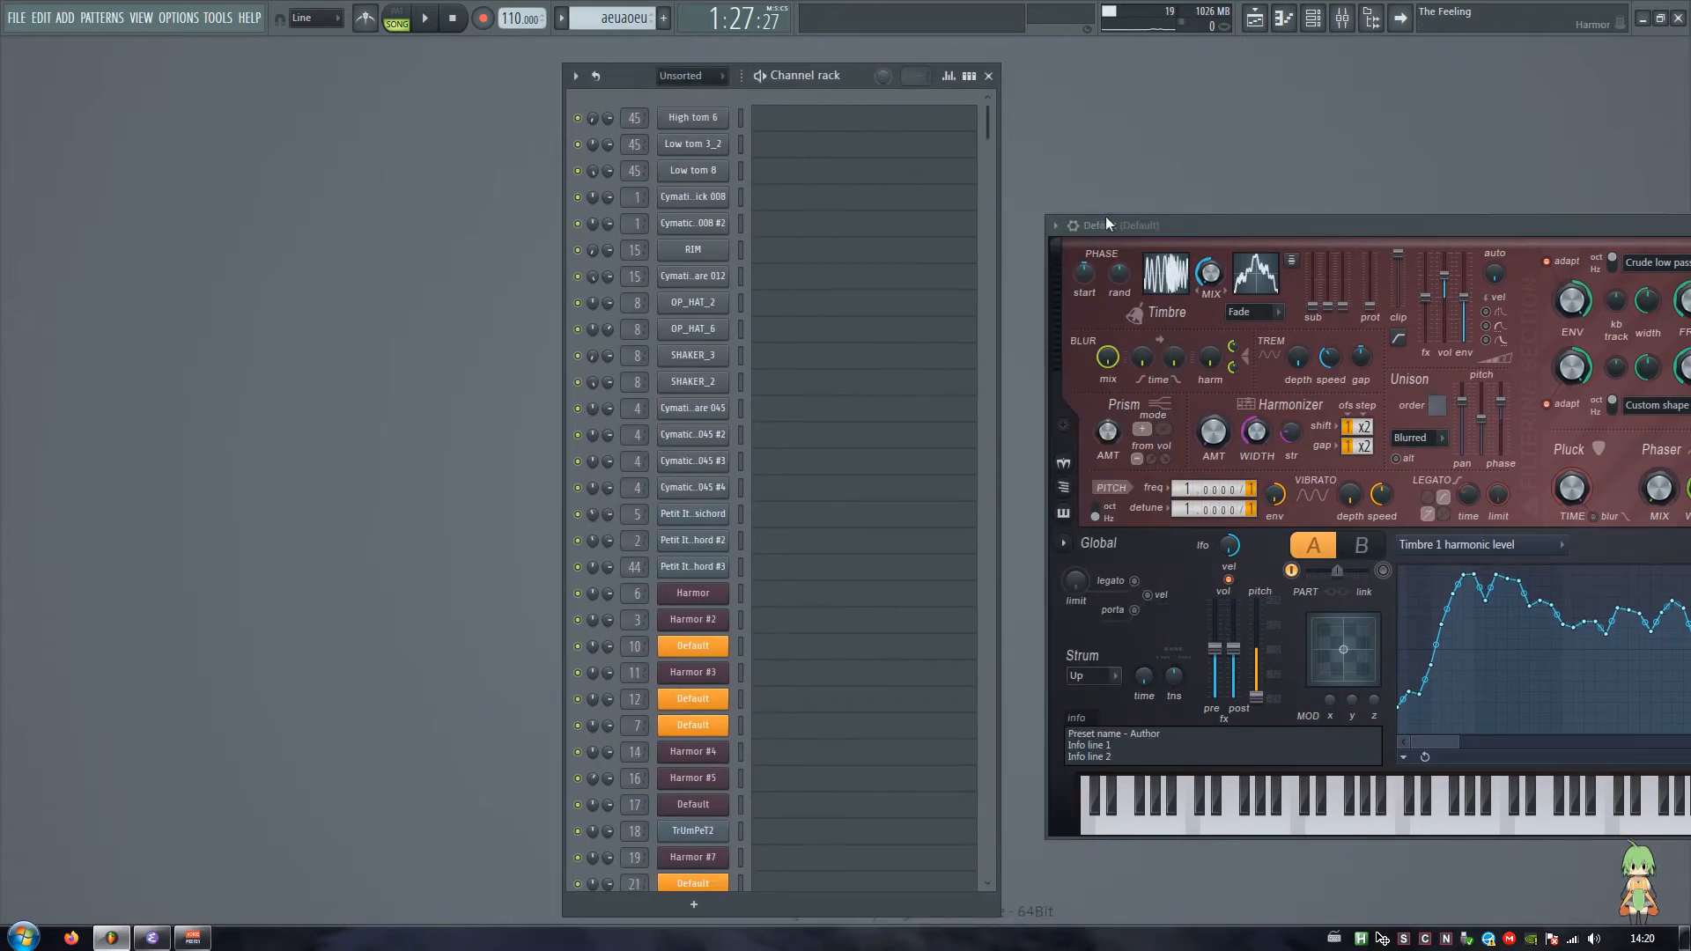
drag(1106, 222, 727, 220)
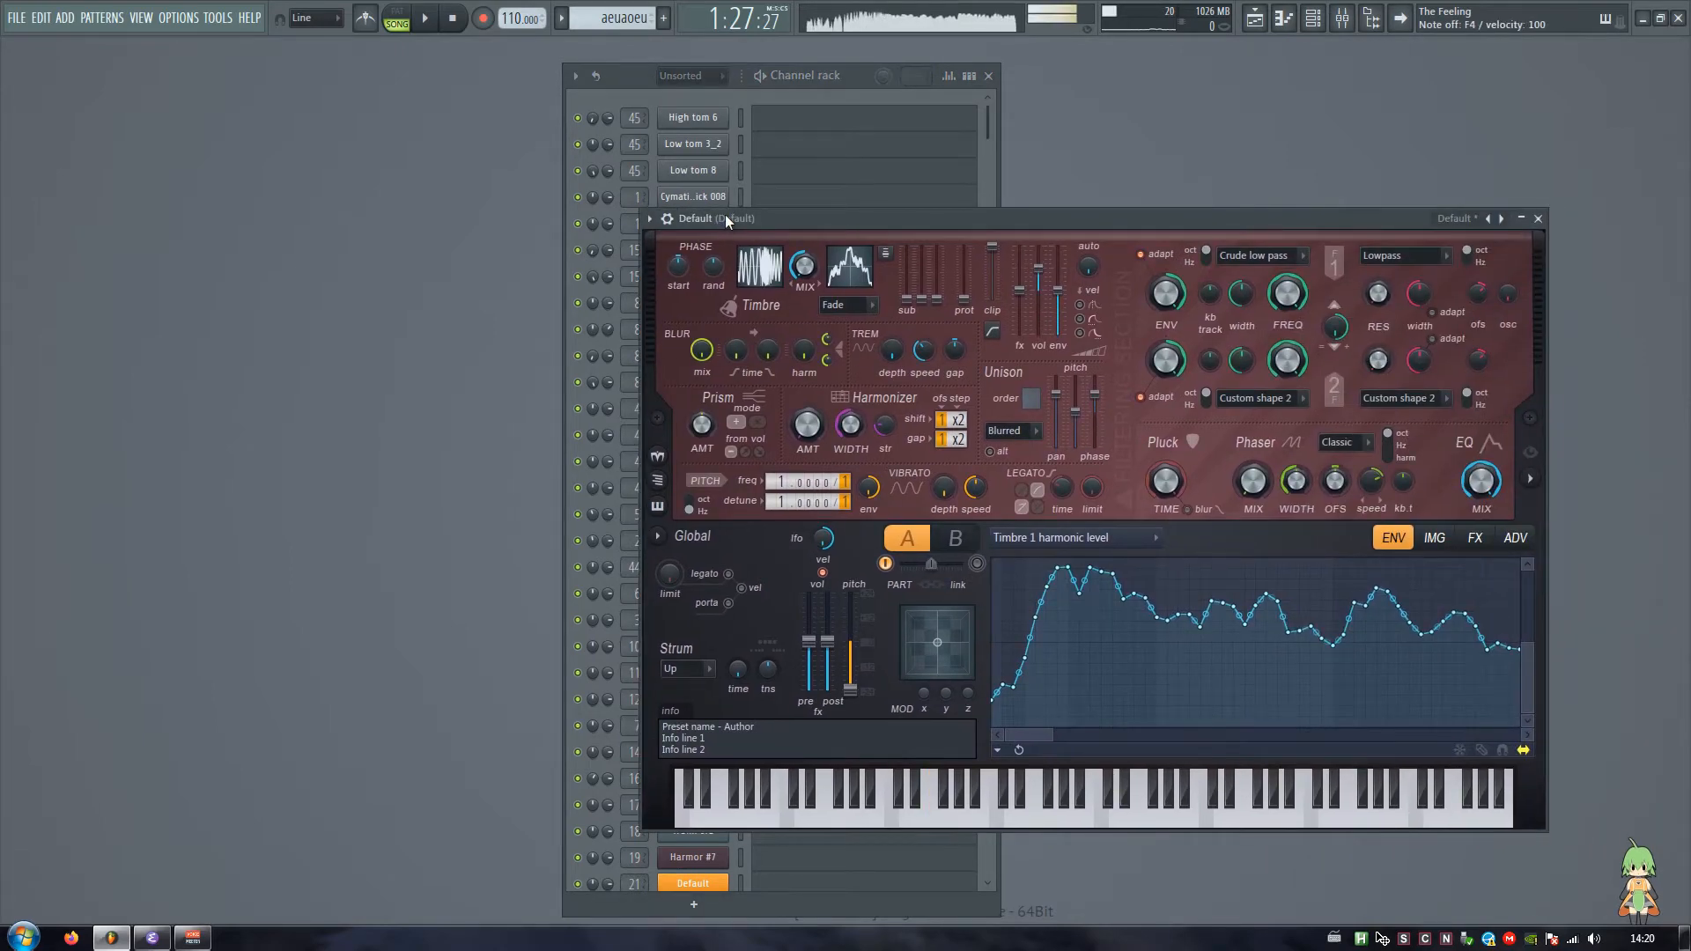
Step: Set the unison order to 2 and raise the unison pitch thickness in the Default Harmor channel on track 53, auditioning the sound
key(Escape)
scroll(835, 785, down, 9)
click(710, 840)
click(707, 863)
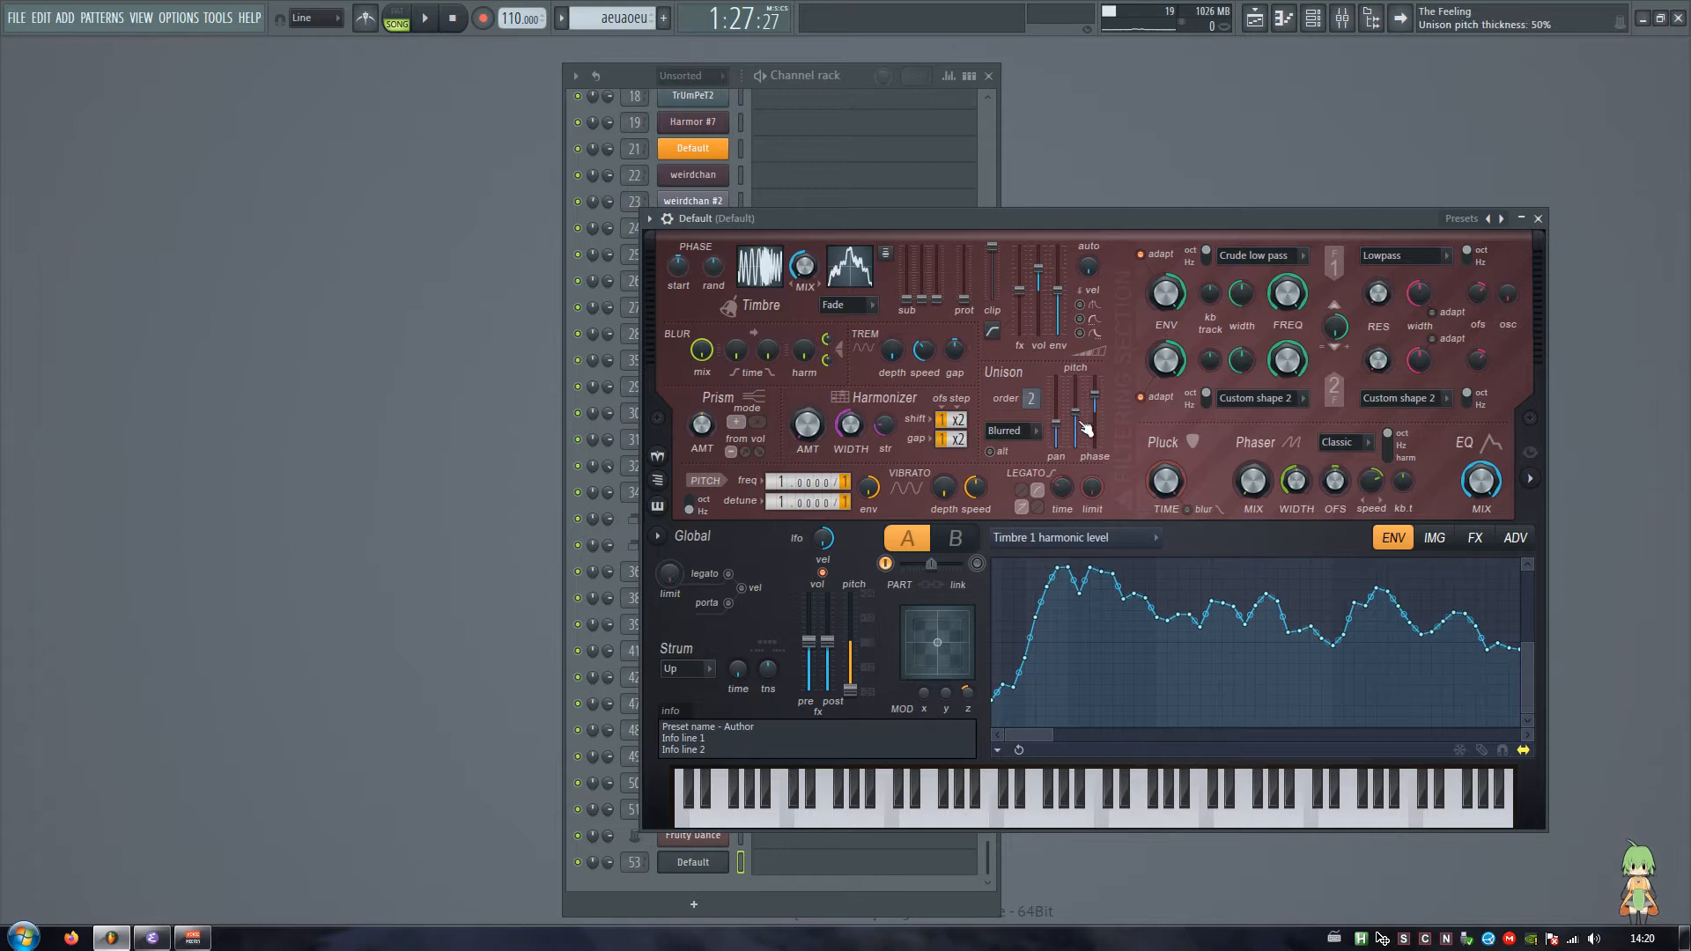
key(c)
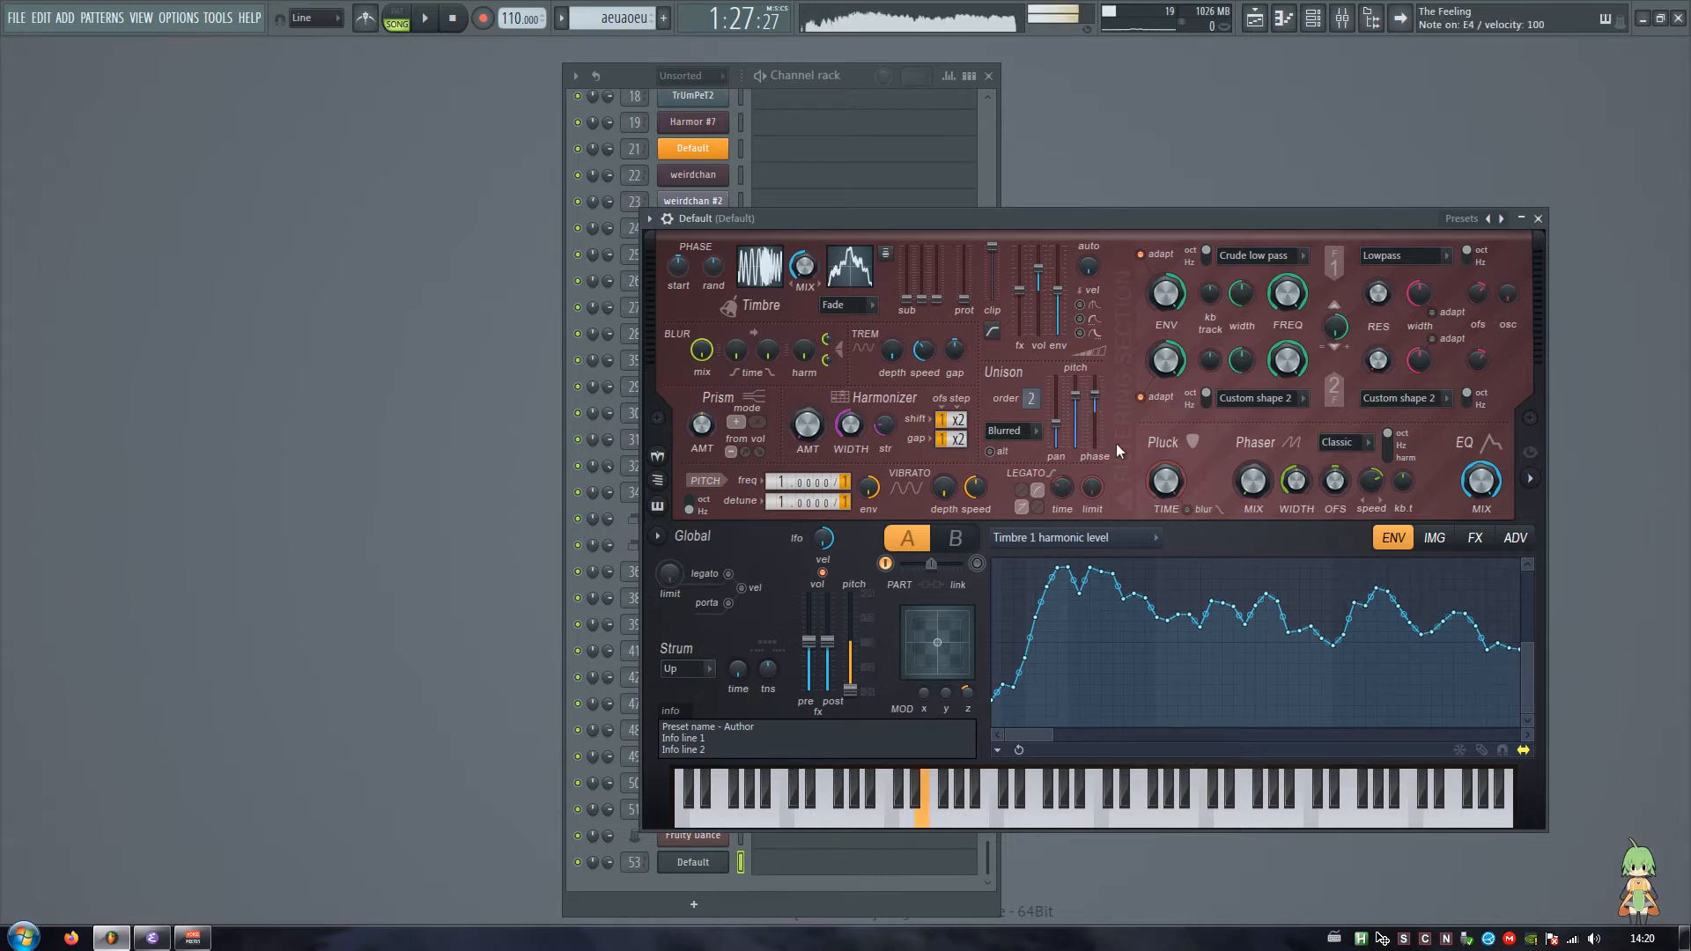
key(w)
key(v)
key(z)
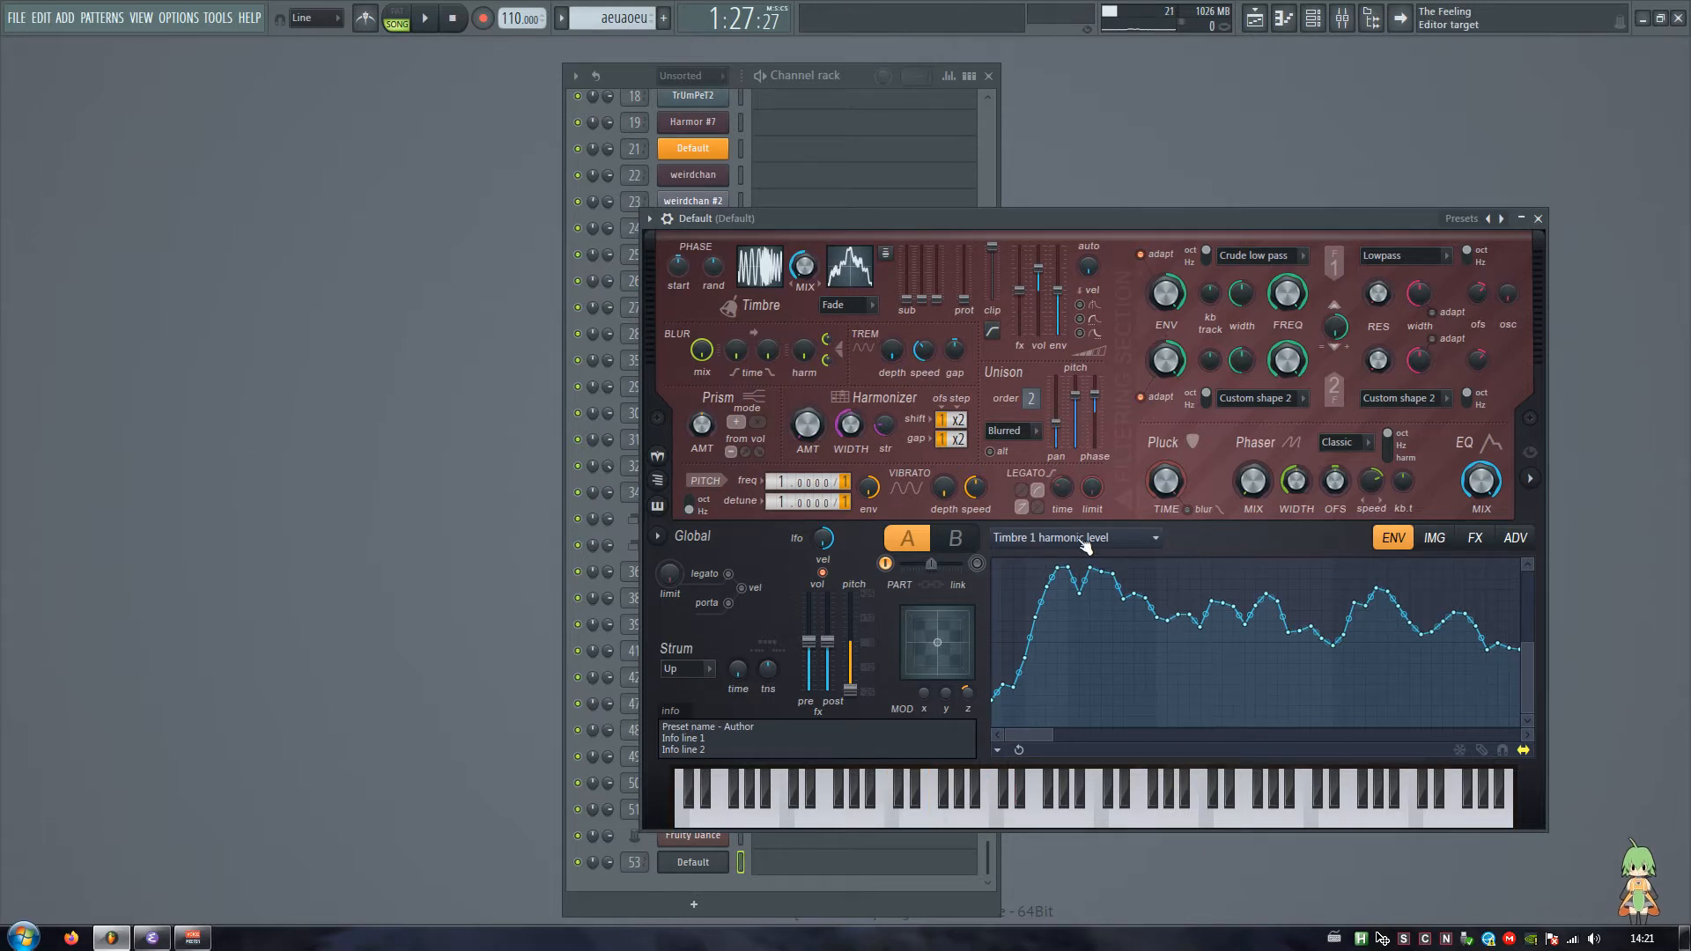
Step: Shape the Harmonic unison pitch envelope with a low point in its first half and a high point near its end, and audition it
click(1081, 541)
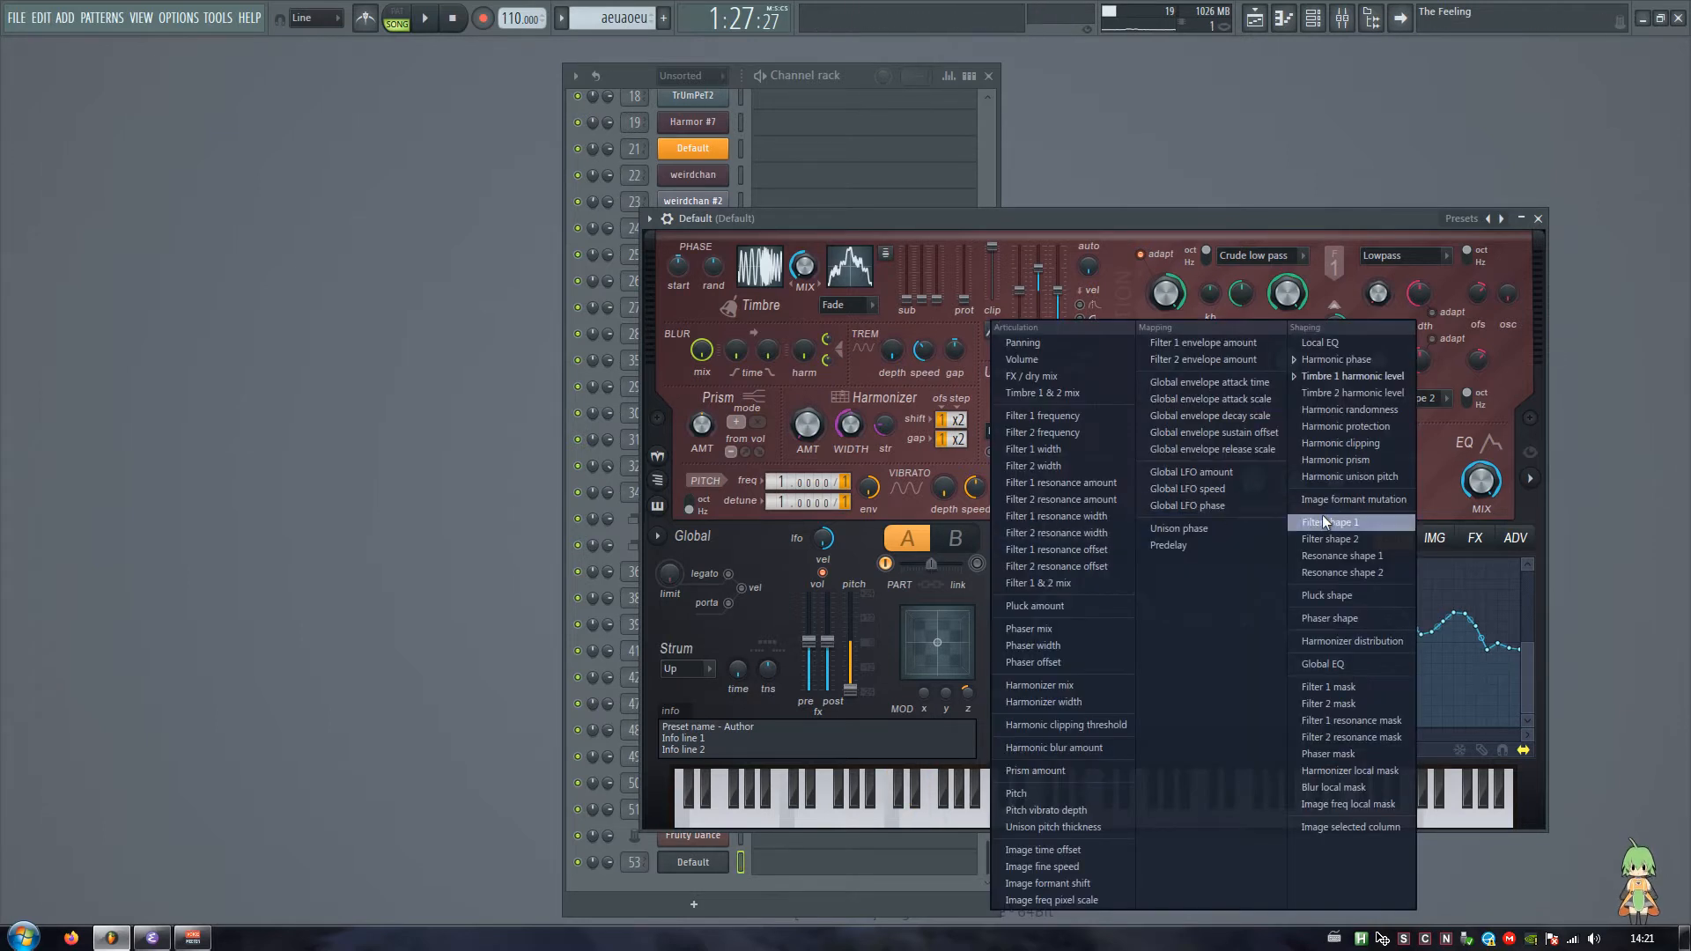
click(1346, 478)
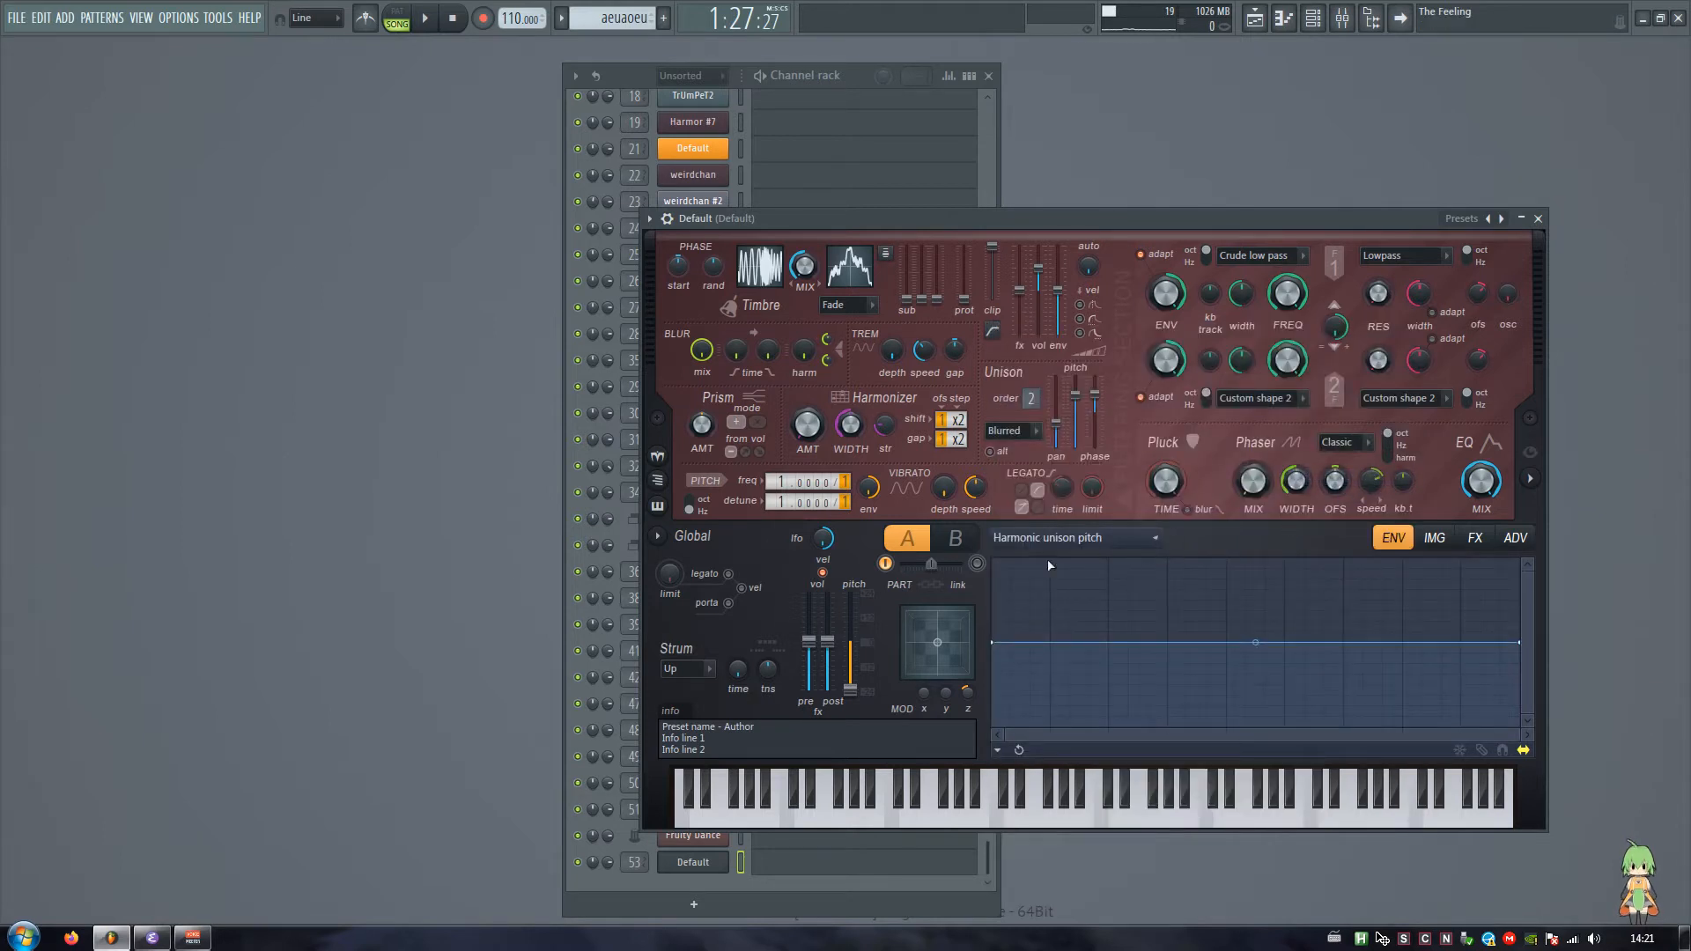
right_click(1096, 704)
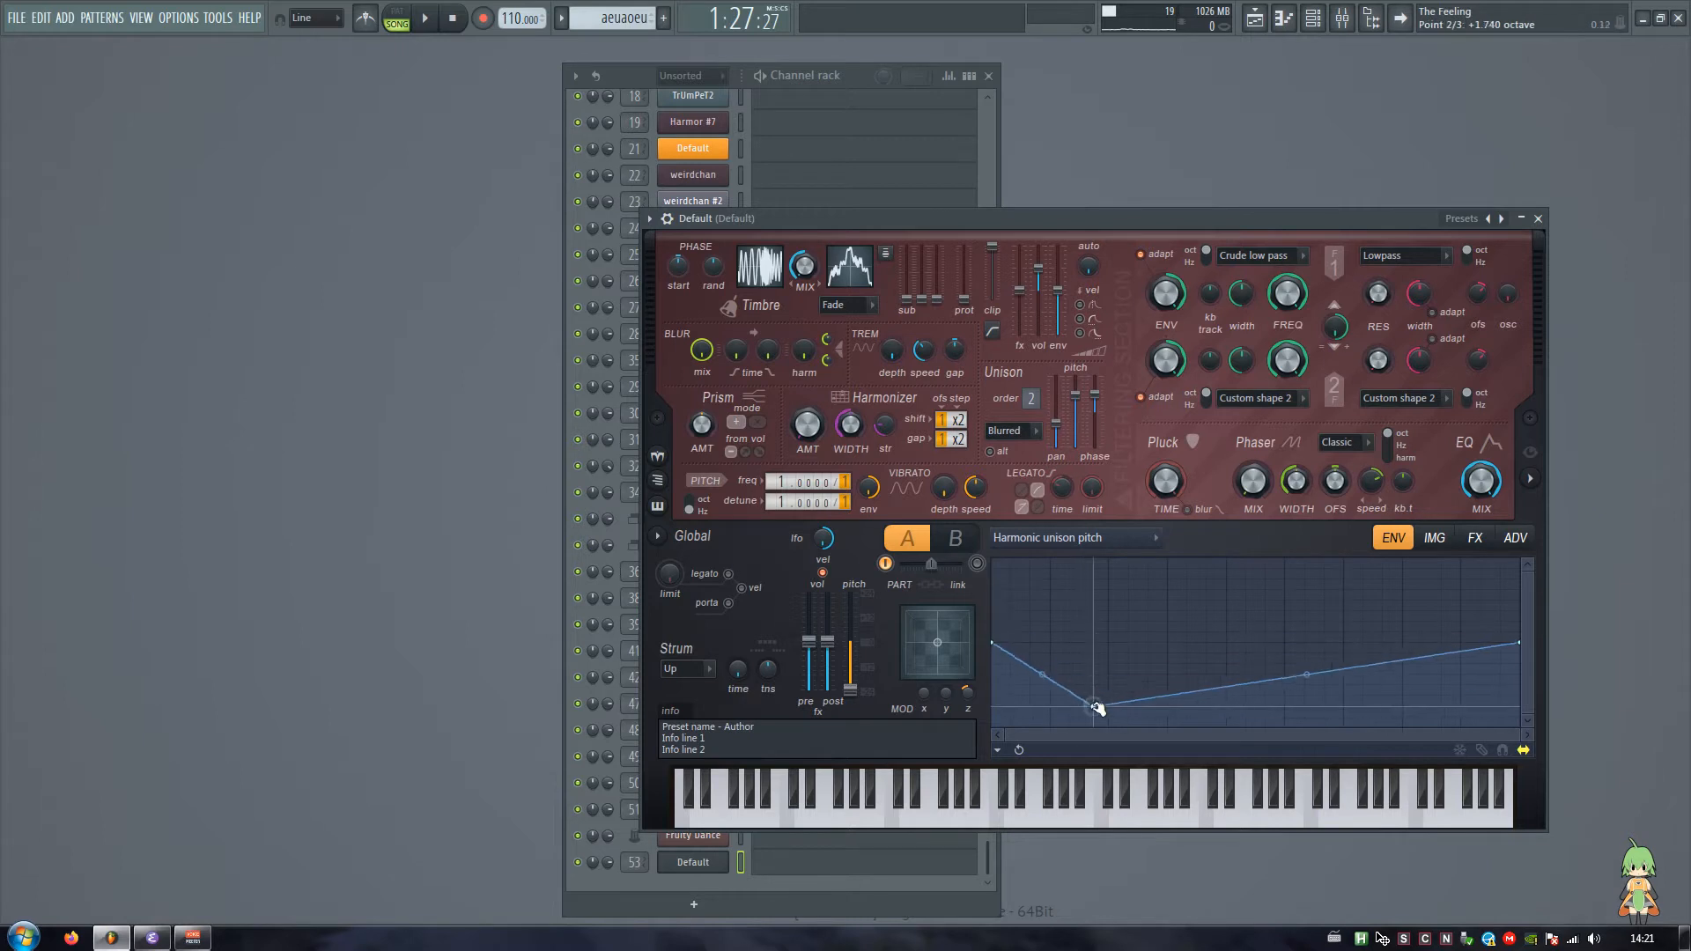
right_click(1384, 603)
key(b)
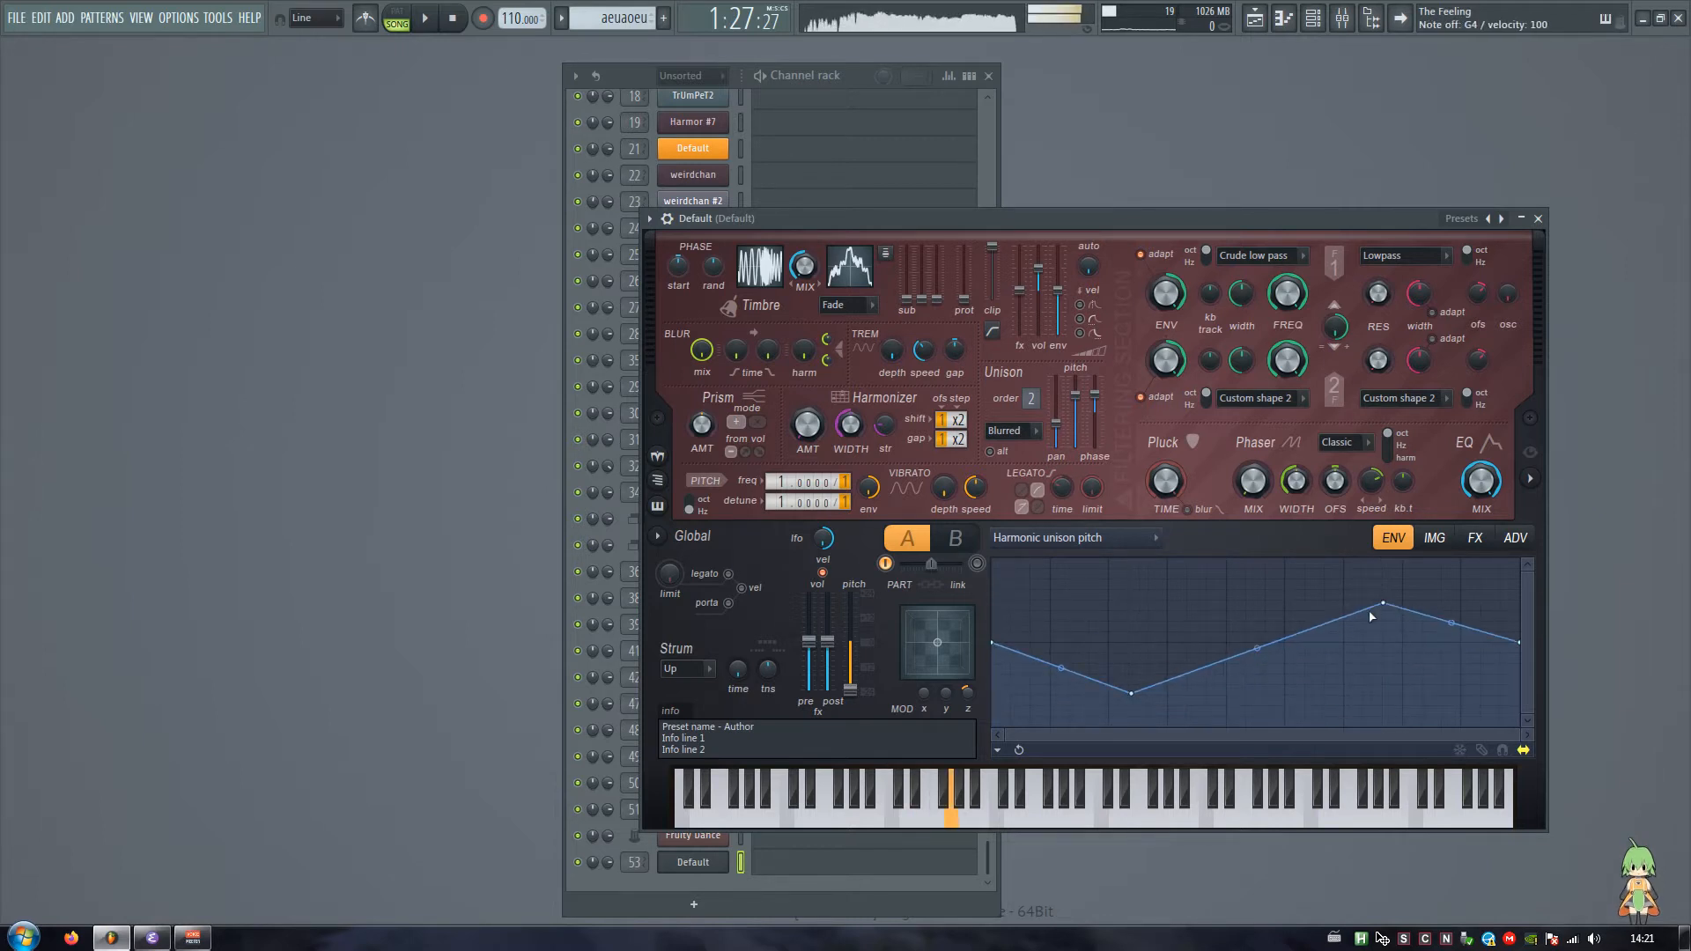
key(n)
key(m)
key(z)
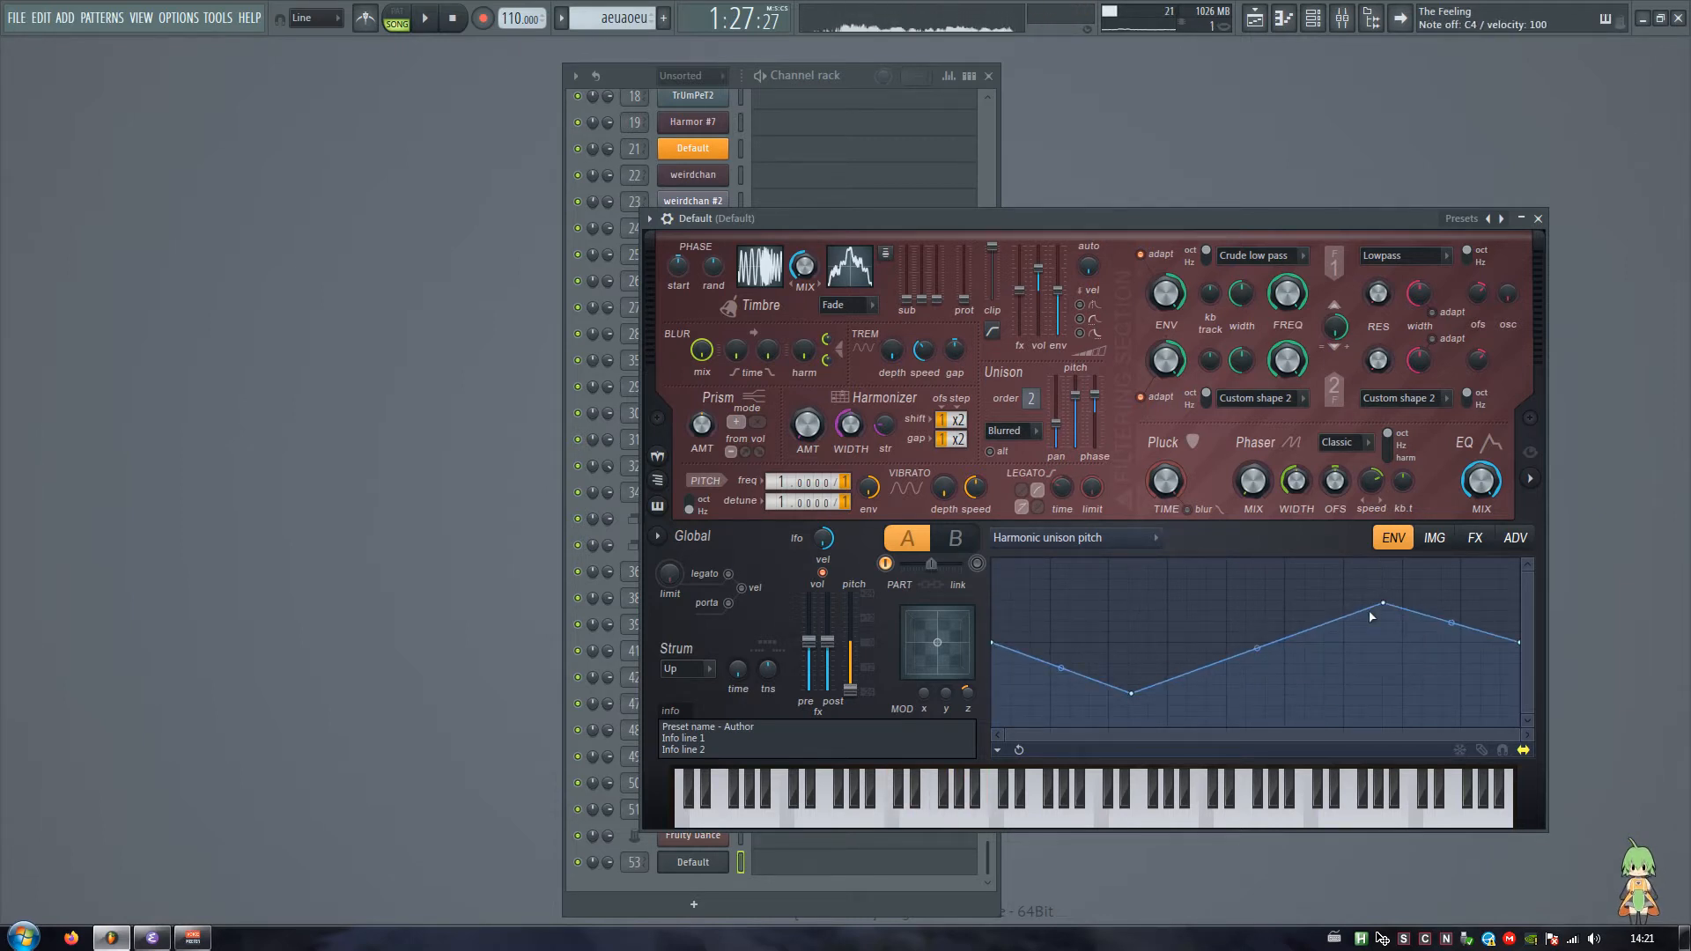
Step: Raise the low point of the Harmonic unison pitch envelope slightly, shift its high point earlier, and audition the result
drag(1128, 692, 1133, 680)
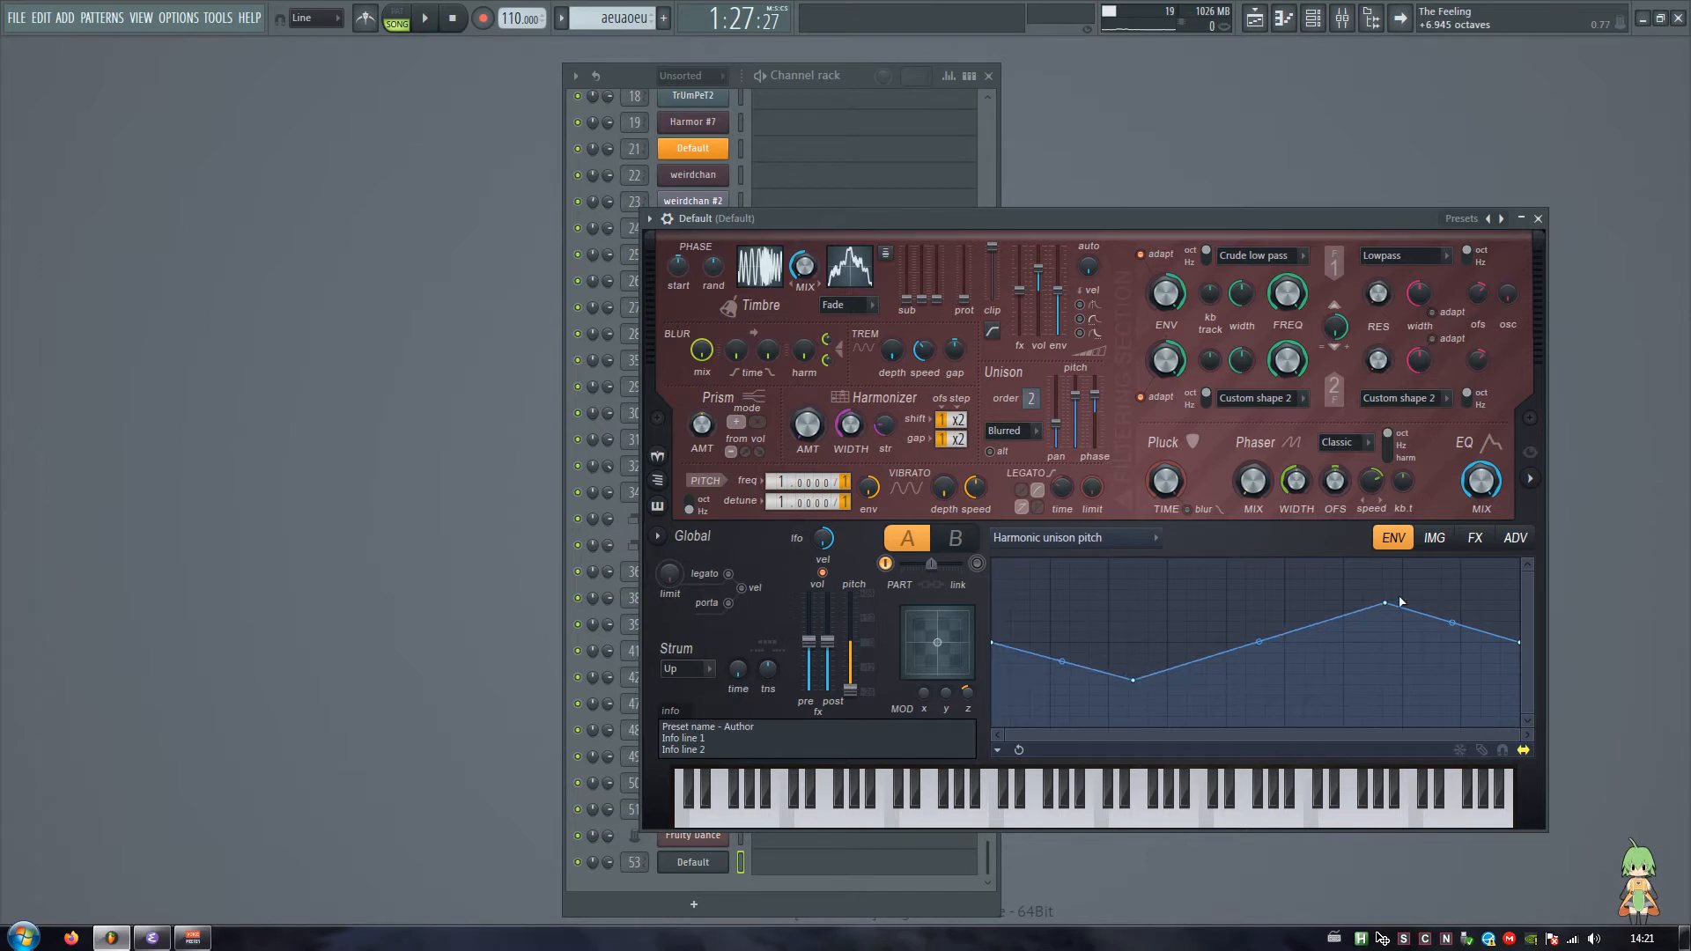
drag(1387, 604, 1372, 604)
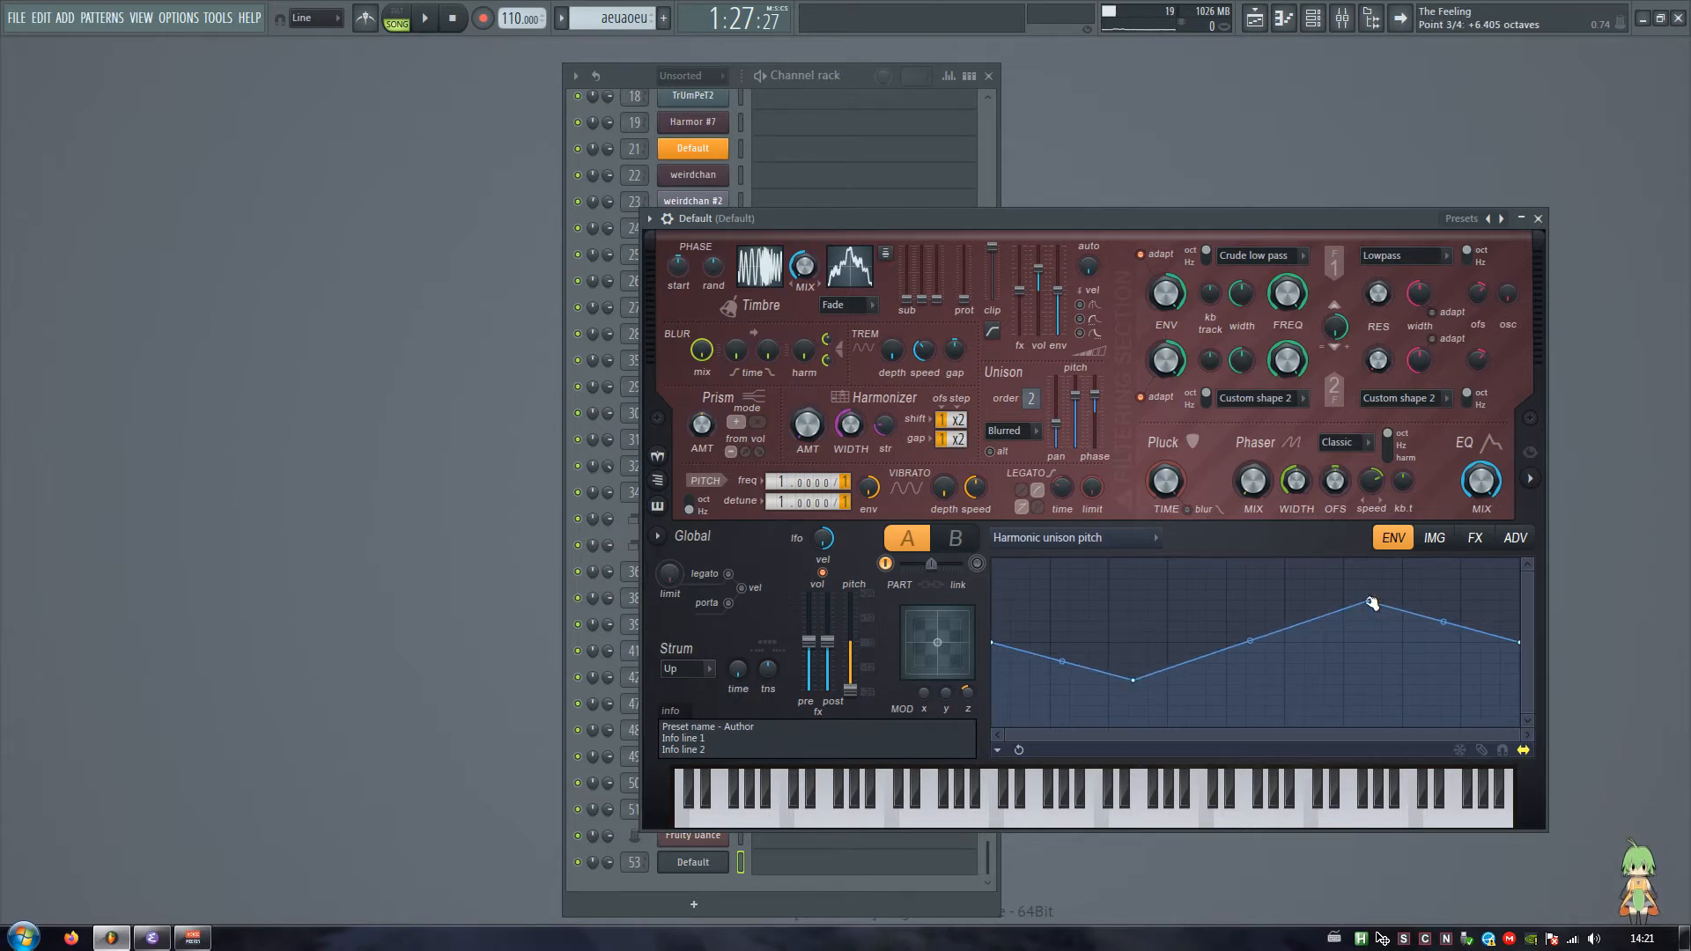
key(z)
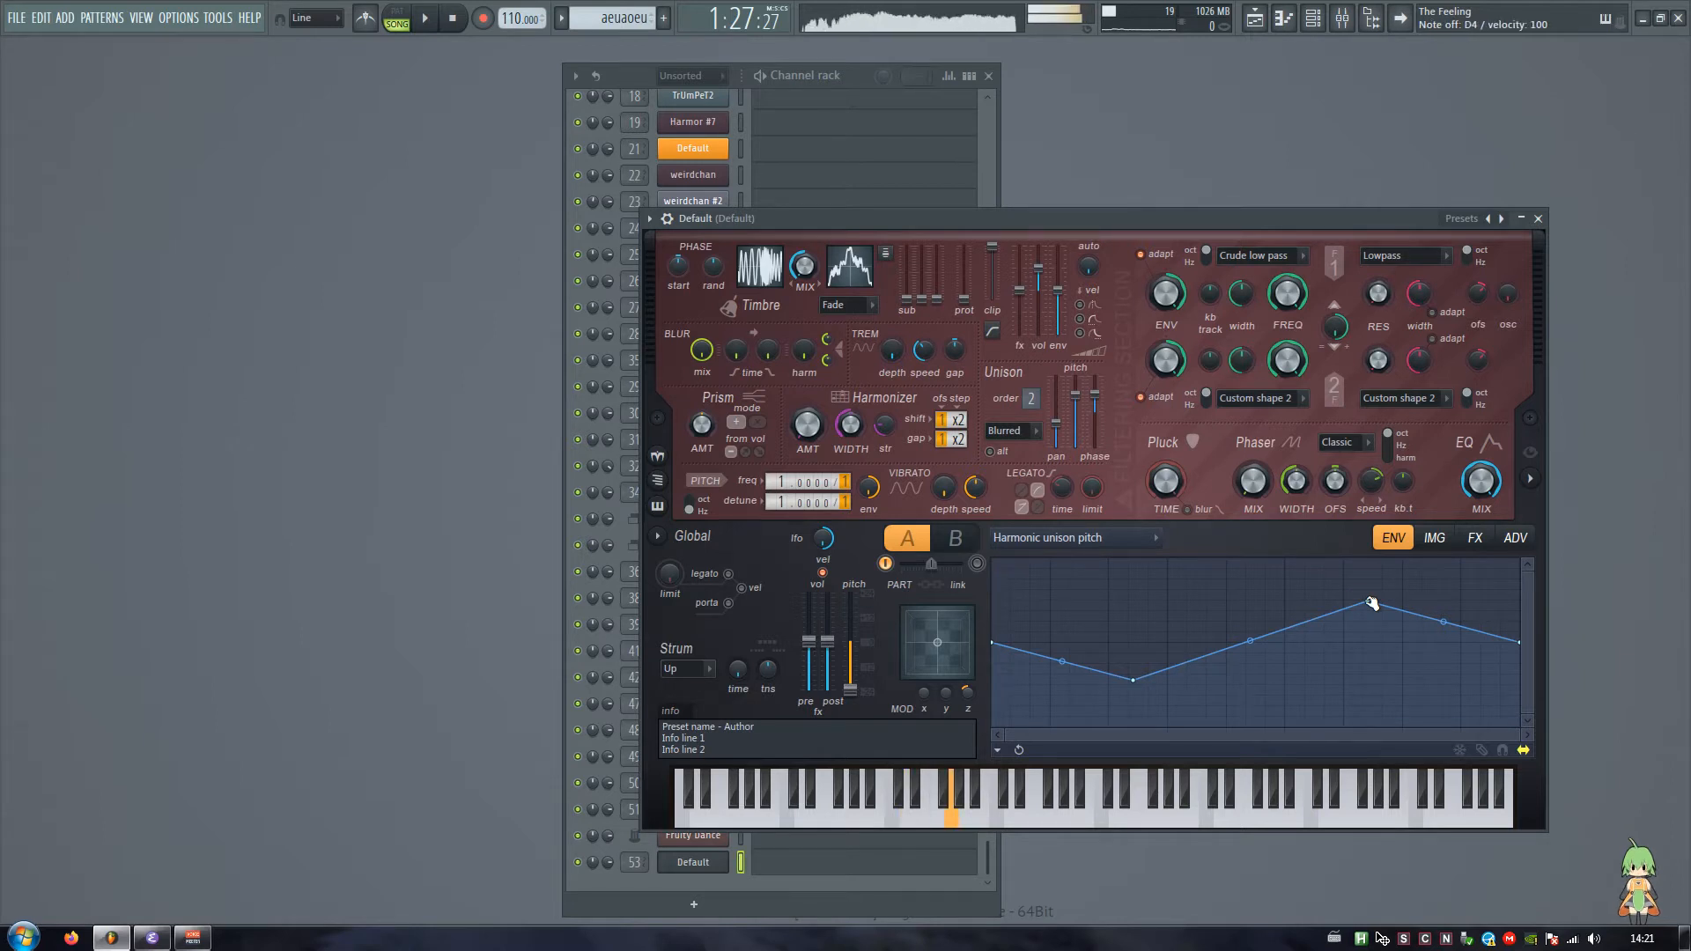
key(b)
key(v)
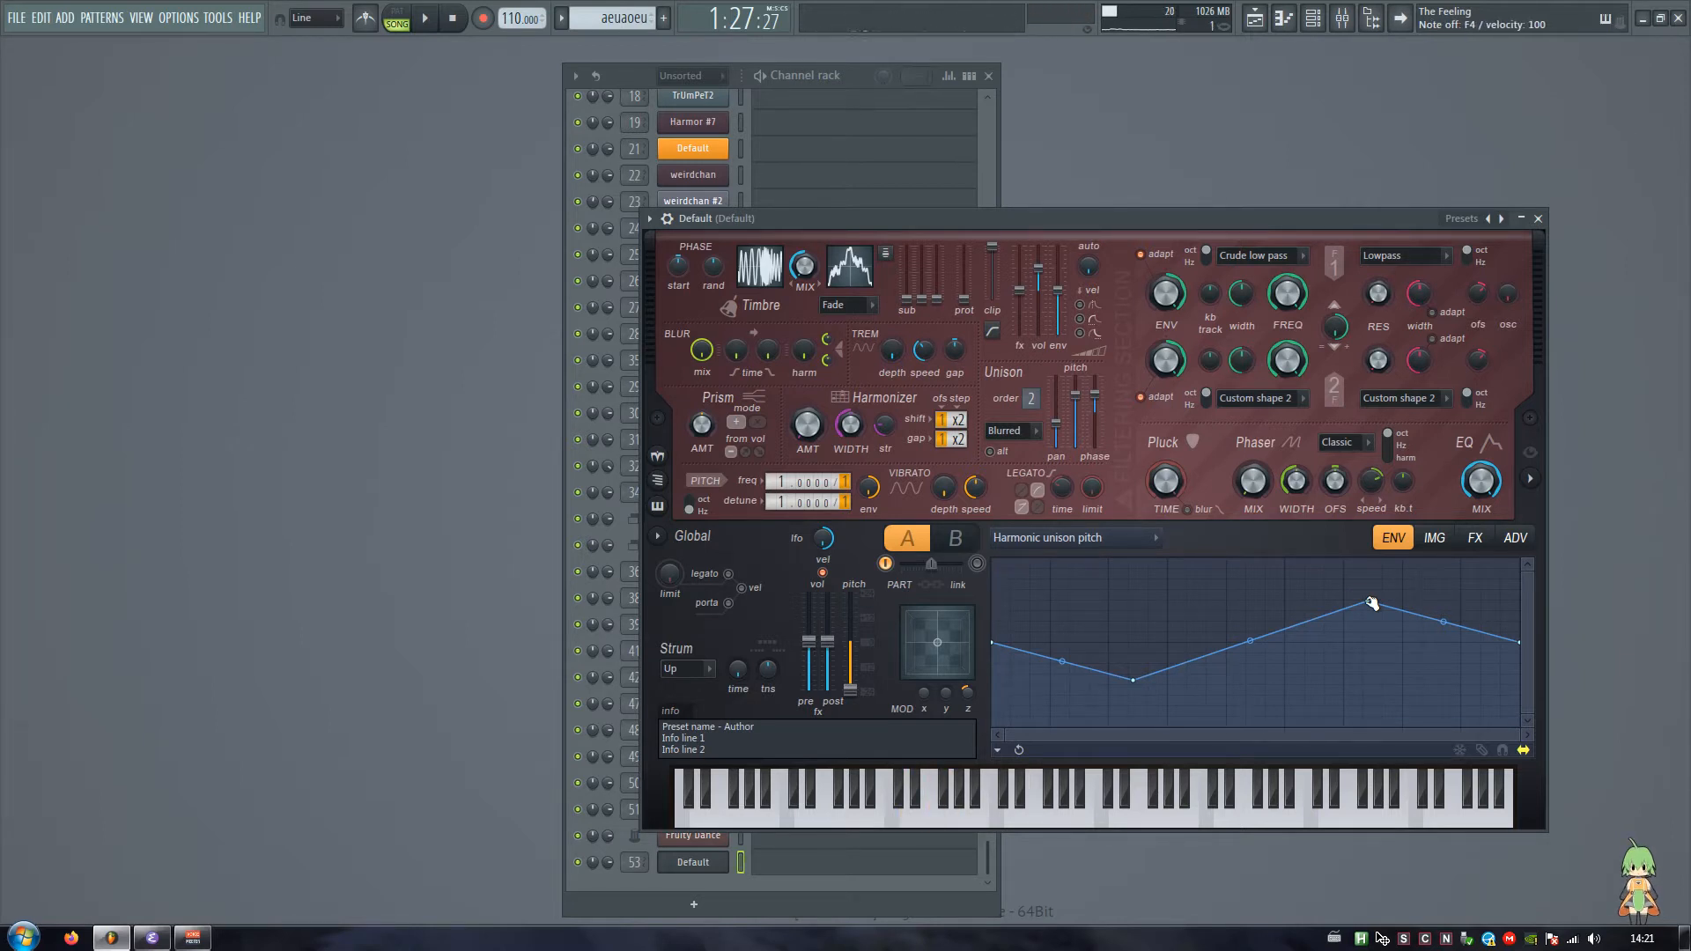
key(z)
Step: Display the Harmonic phase envelope and reposition the Harmor window next to the reopened browser
click(1062, 541)
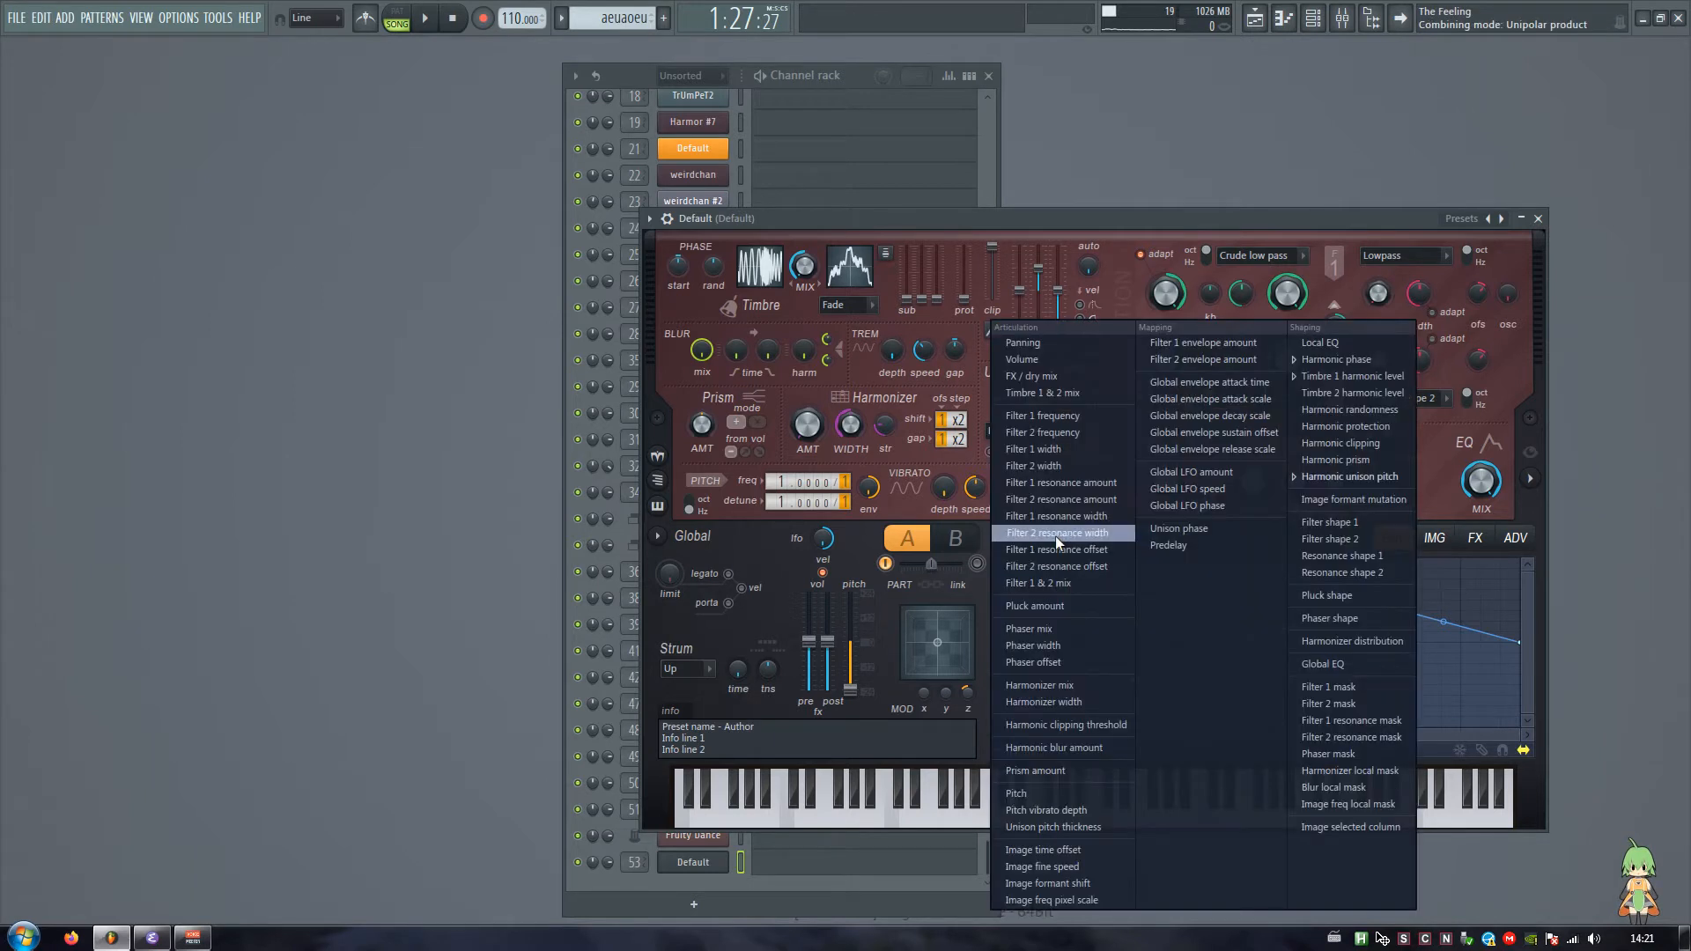
click(1328, 360)
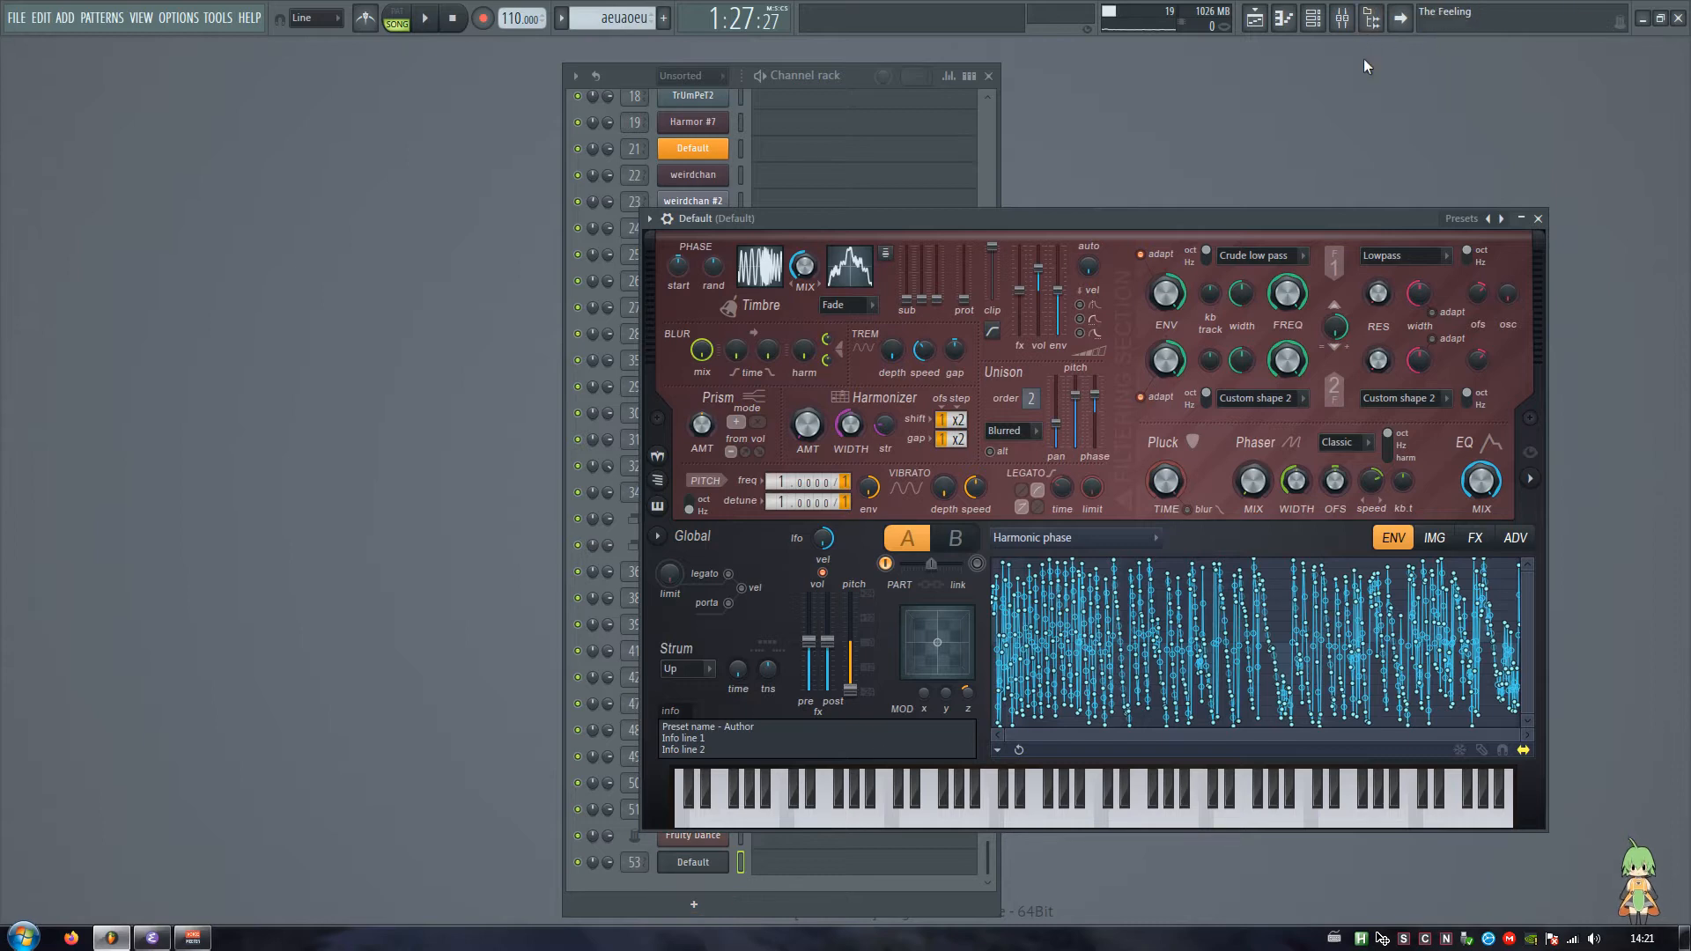
click(1371, 17)
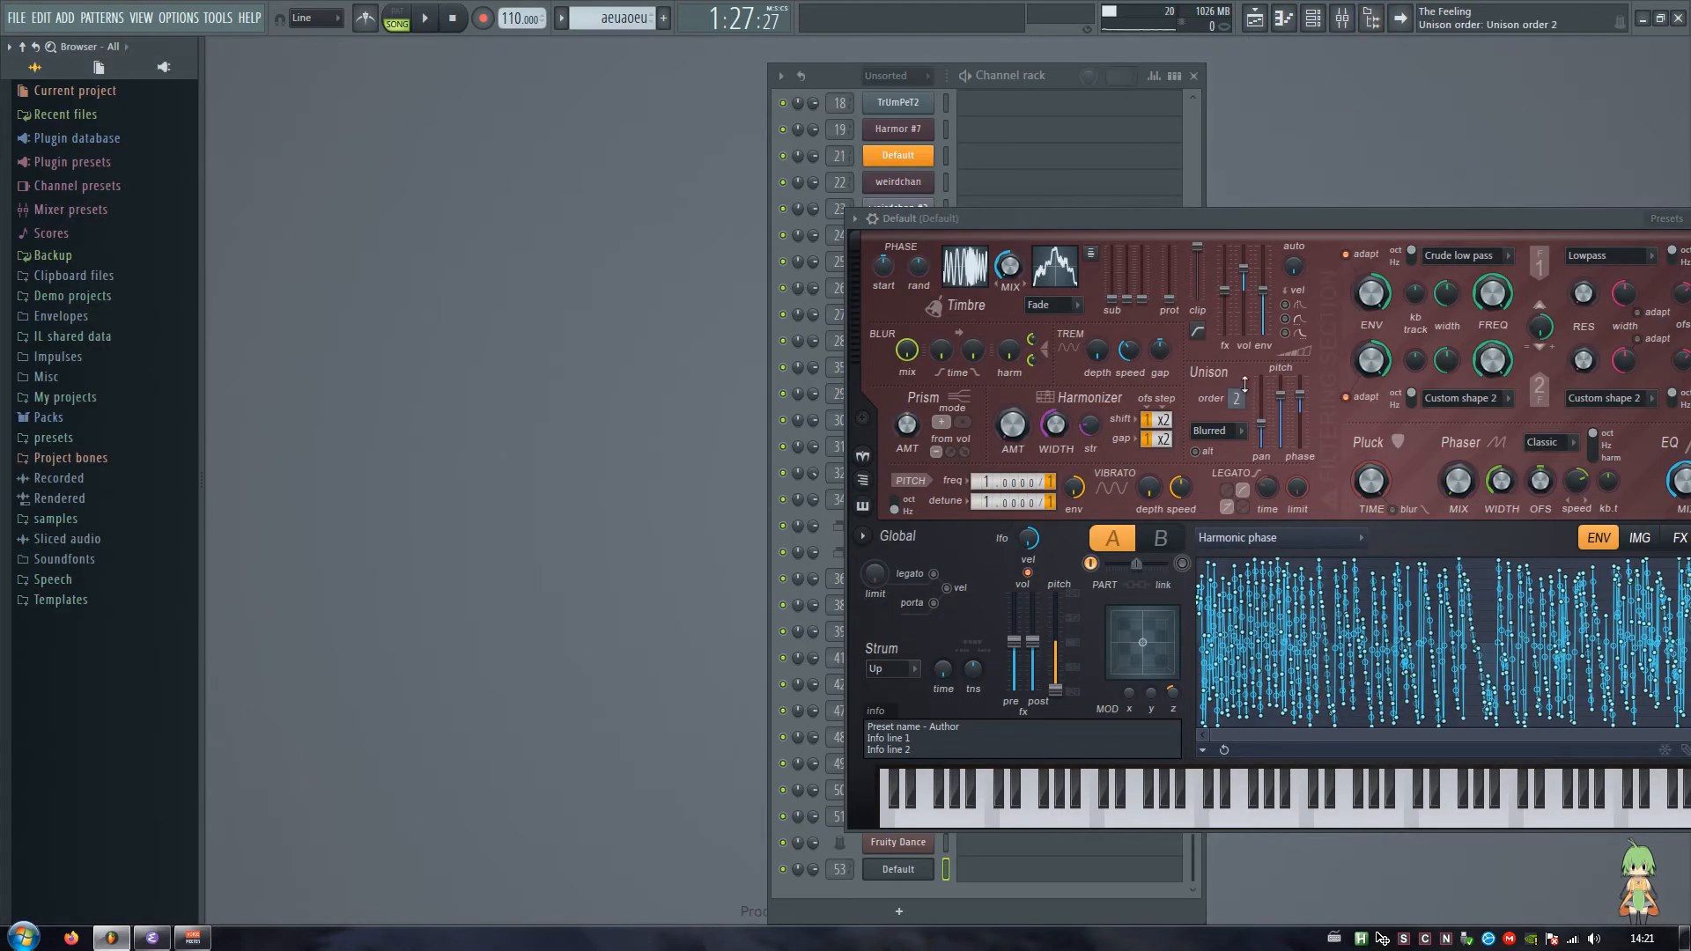
drag(1211, 764, 899, 752)
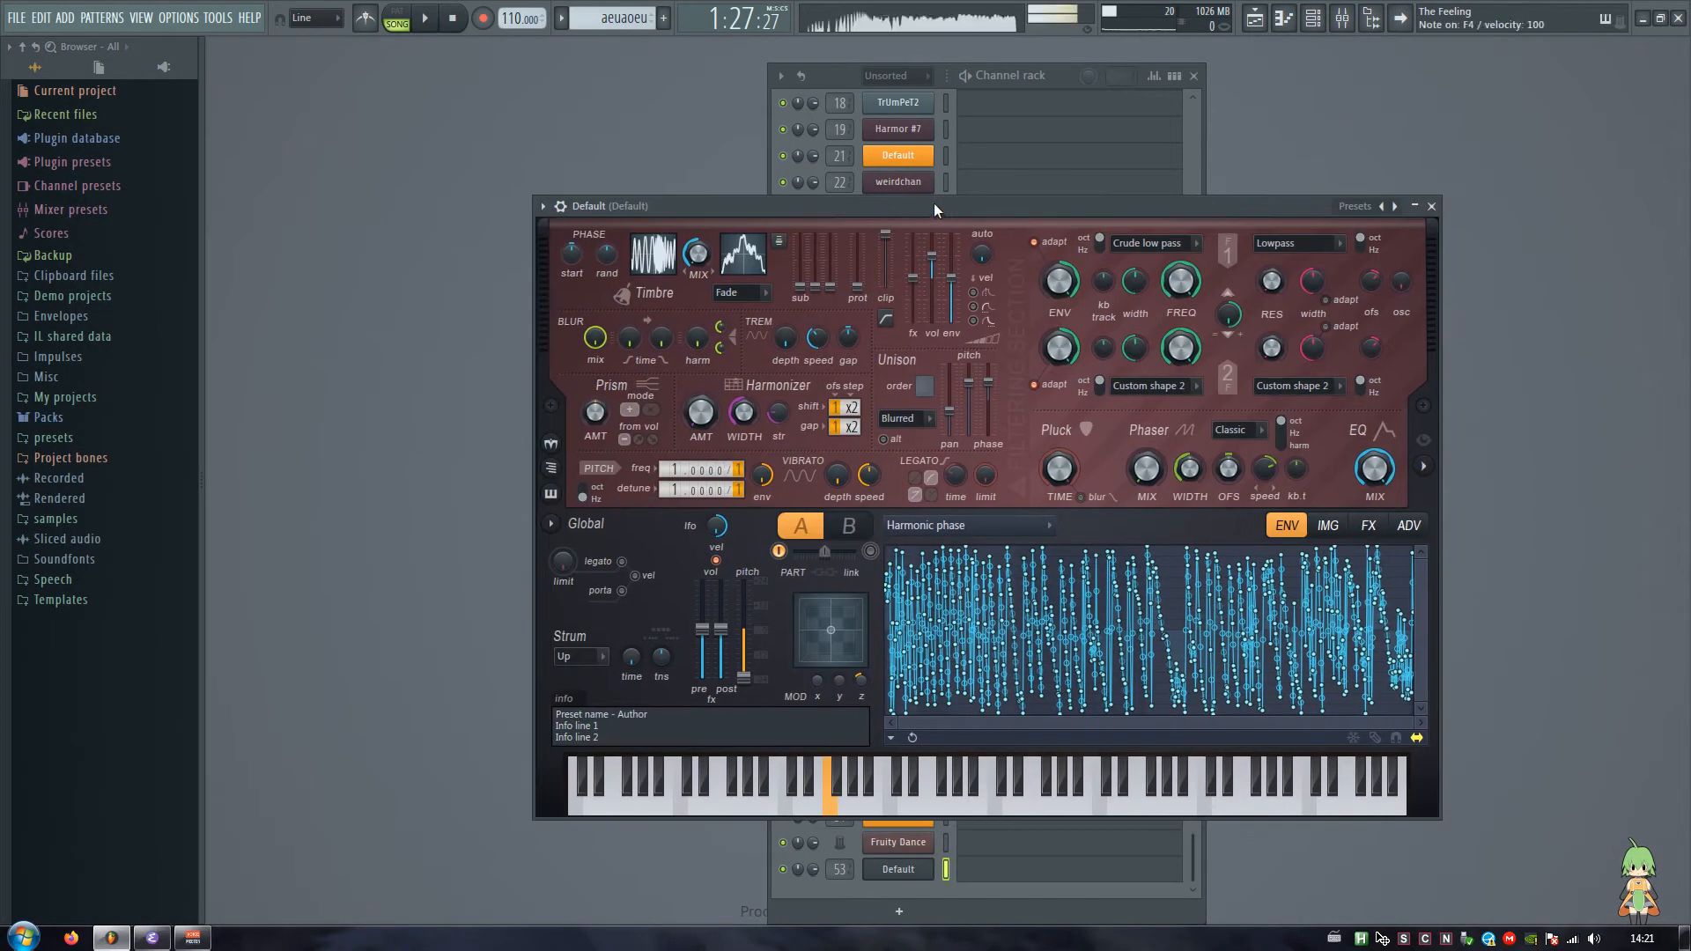
Step: Try several envelope presets on the Harmonic phase envelope, auditioning the sound with each one
click(891, 739)
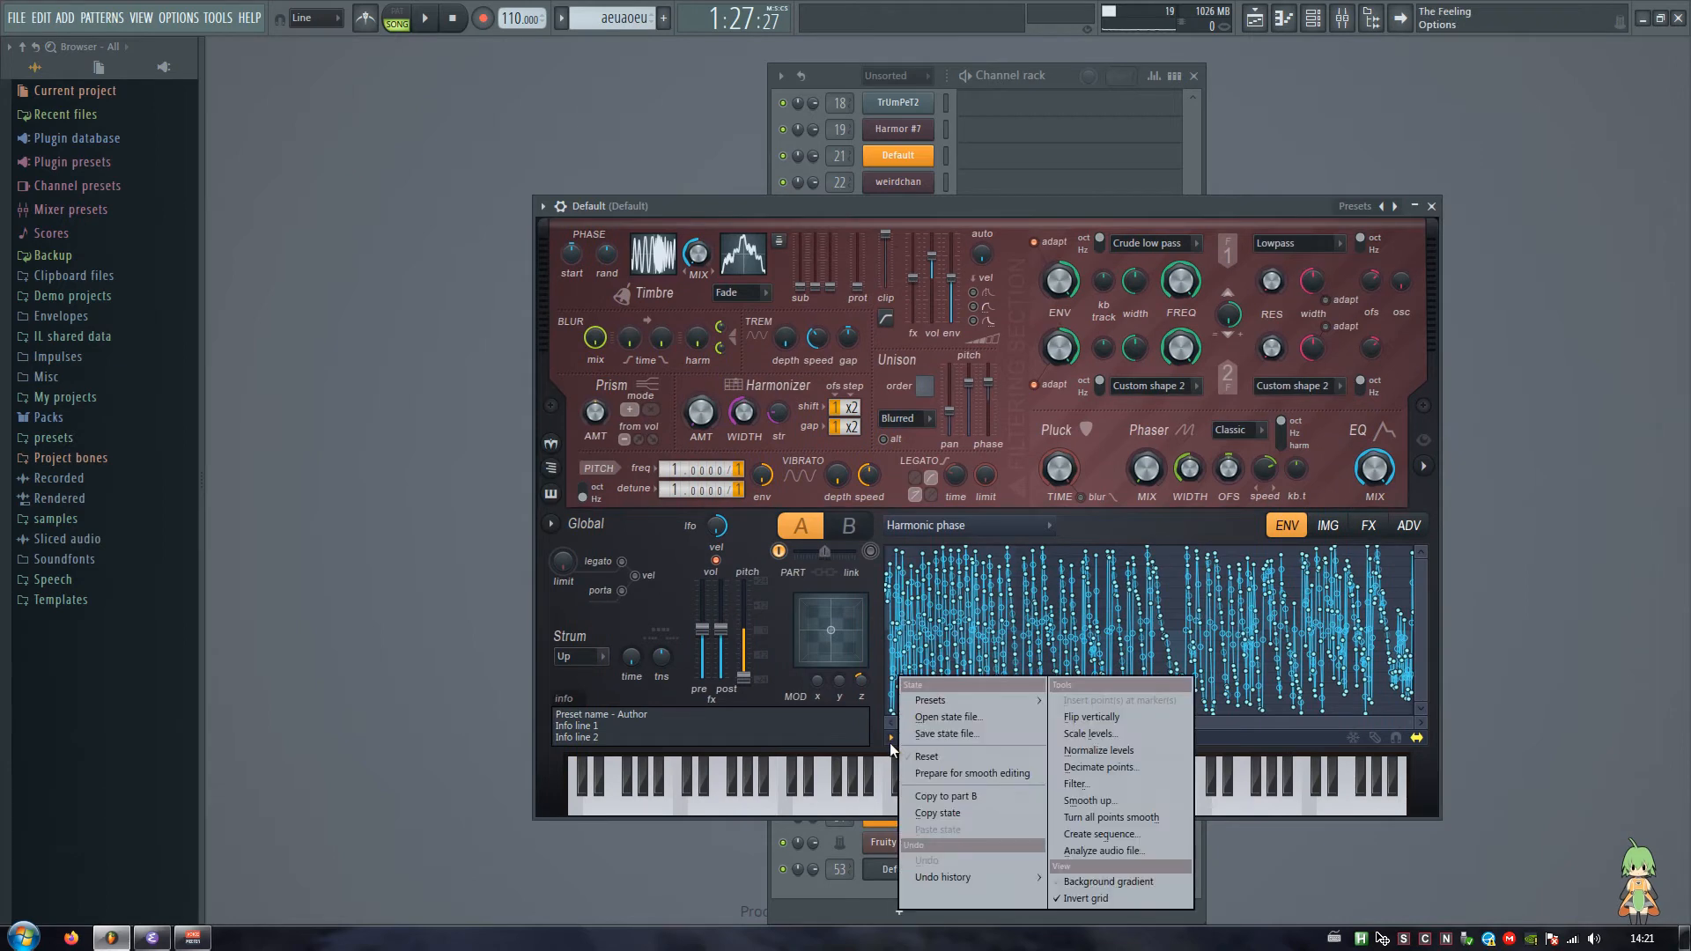
mouse_move(930, 701)
click(1136, 538)
click(892, 739)
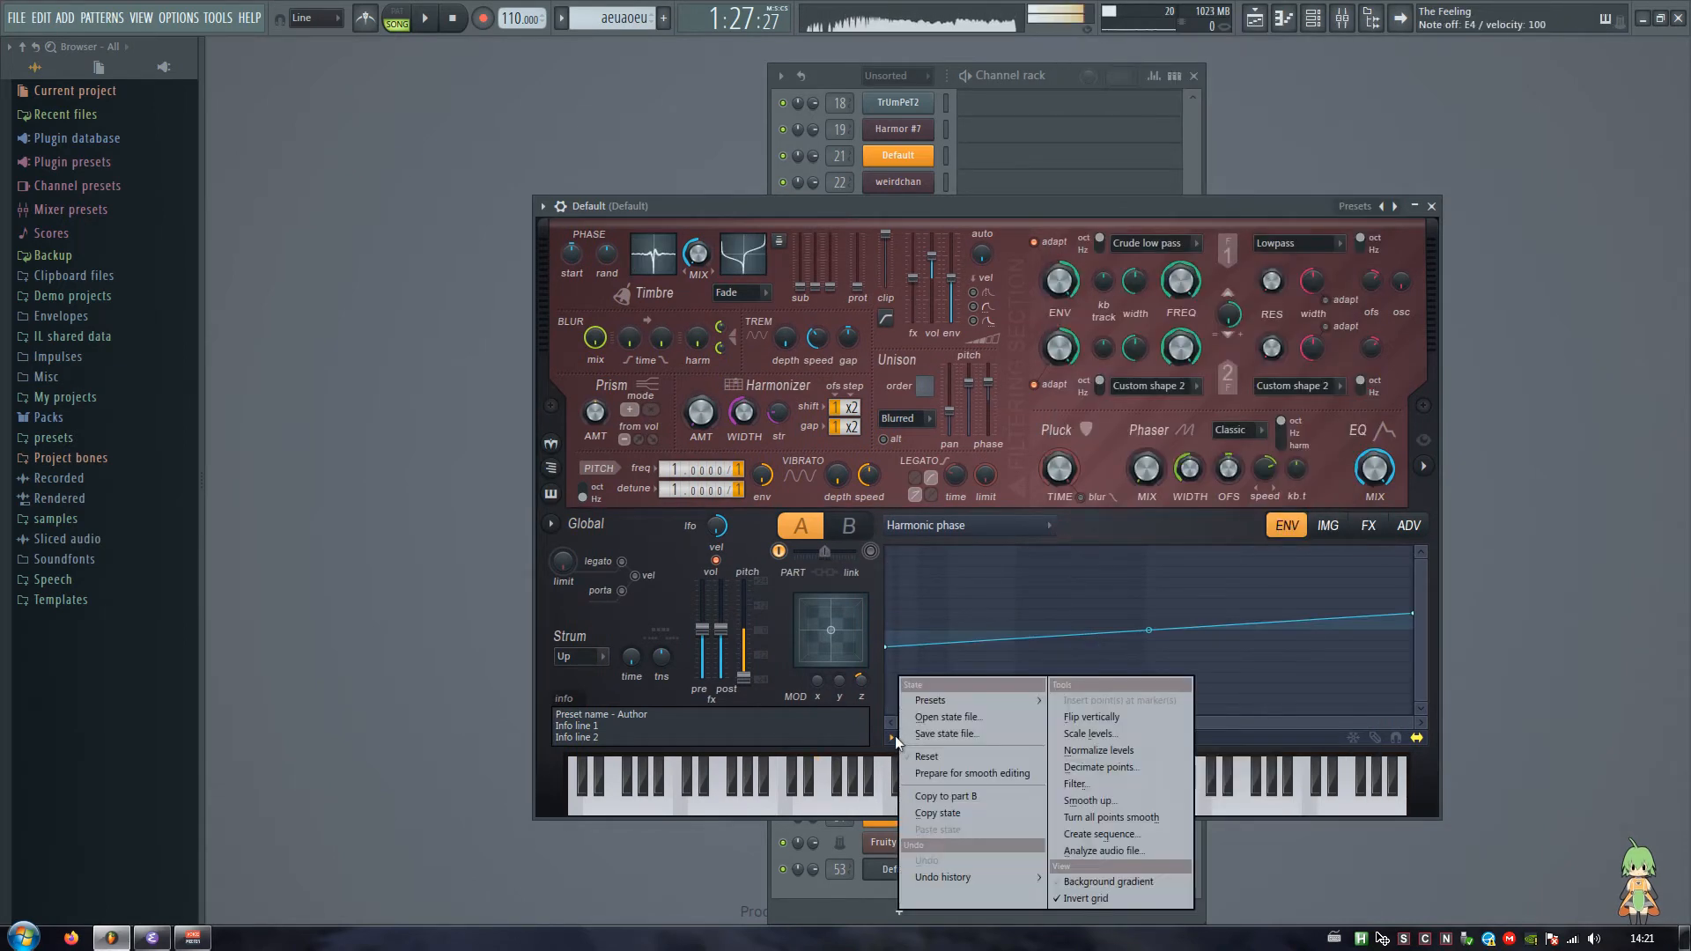
click(1111, 413)
click(893, 738)
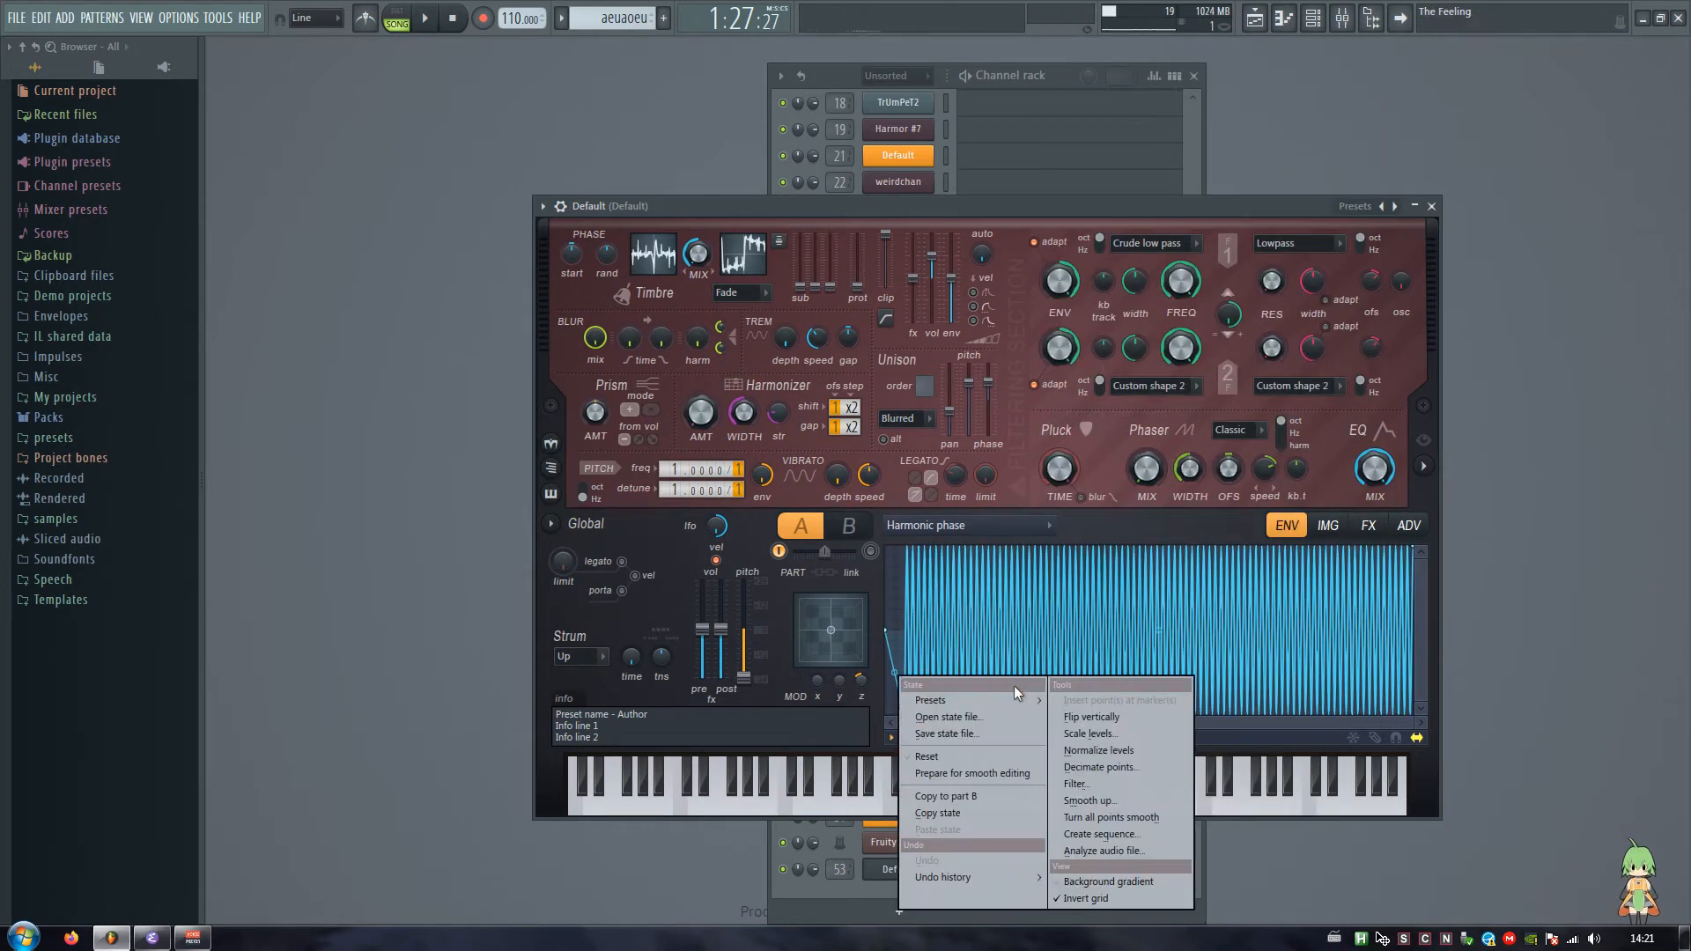
mouse_move(1013, 700)
click(1136, 344)
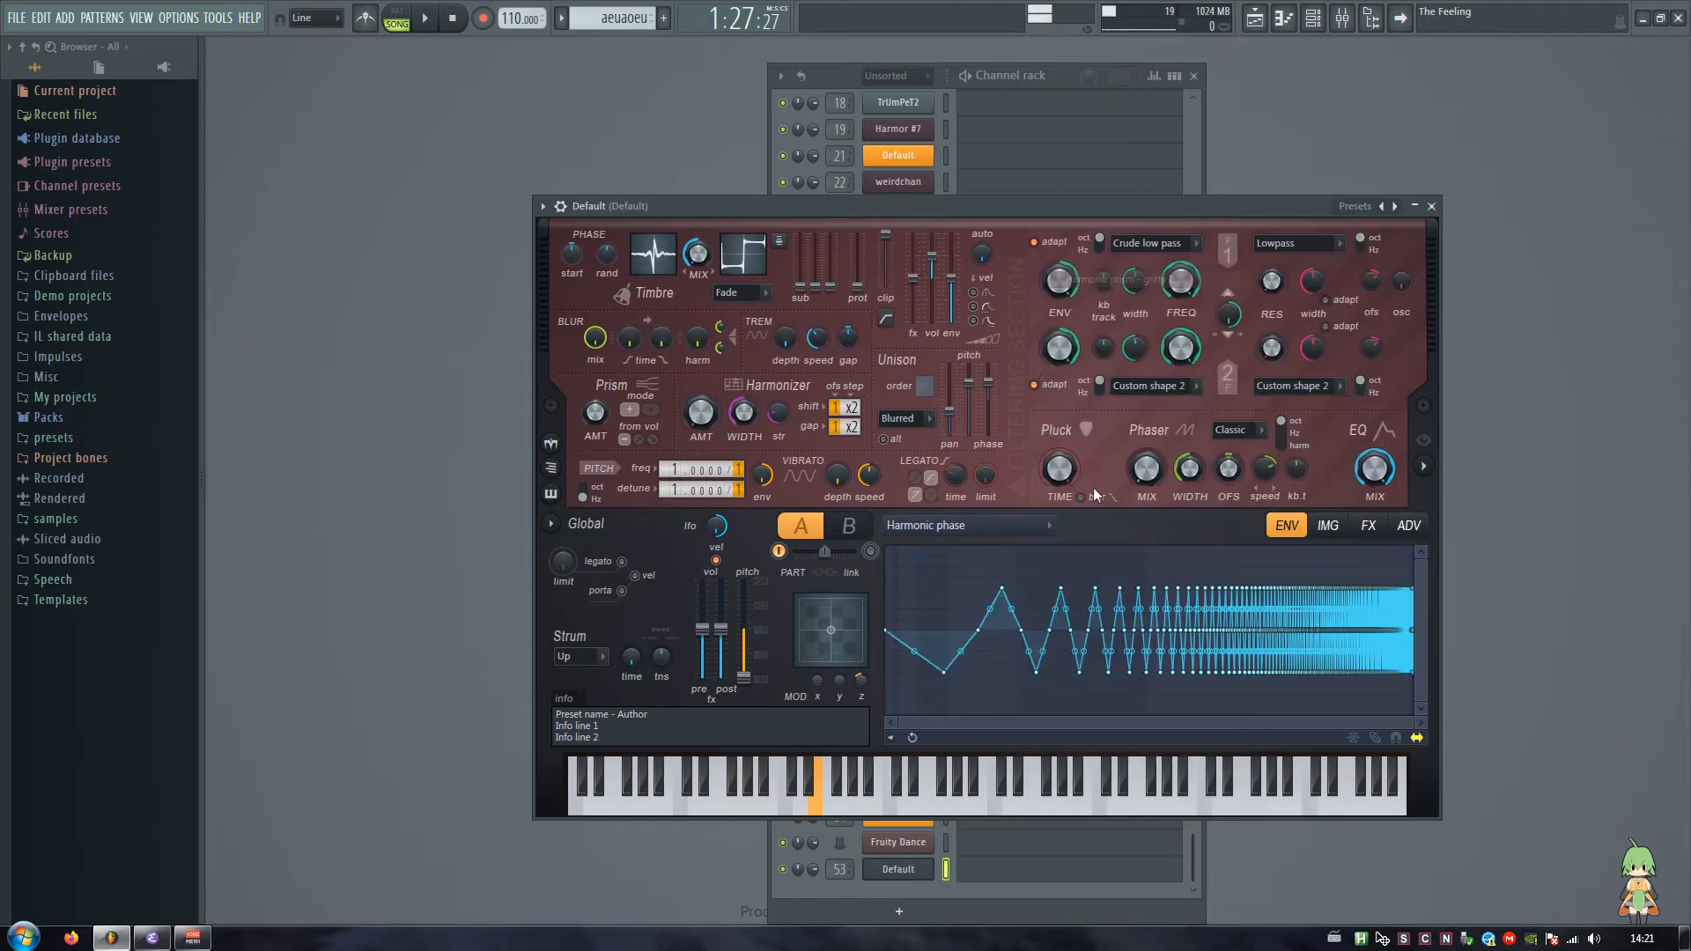
click(892, 738)
click(1112, 413)
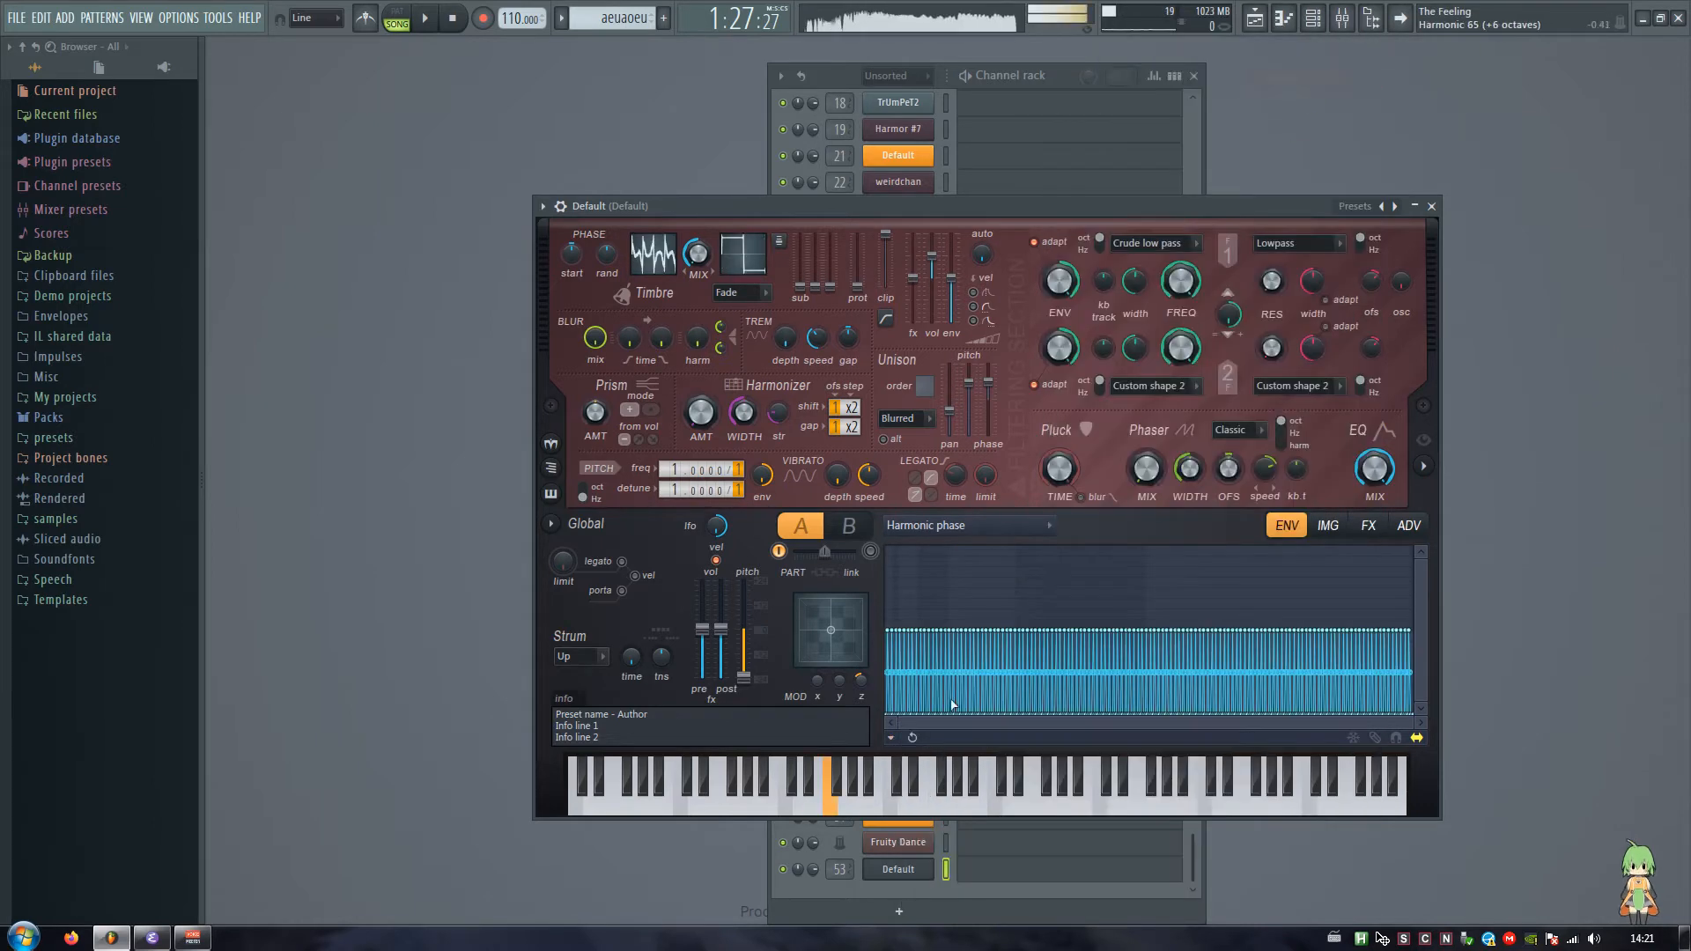
click(892, 738)
click(1101, 115)
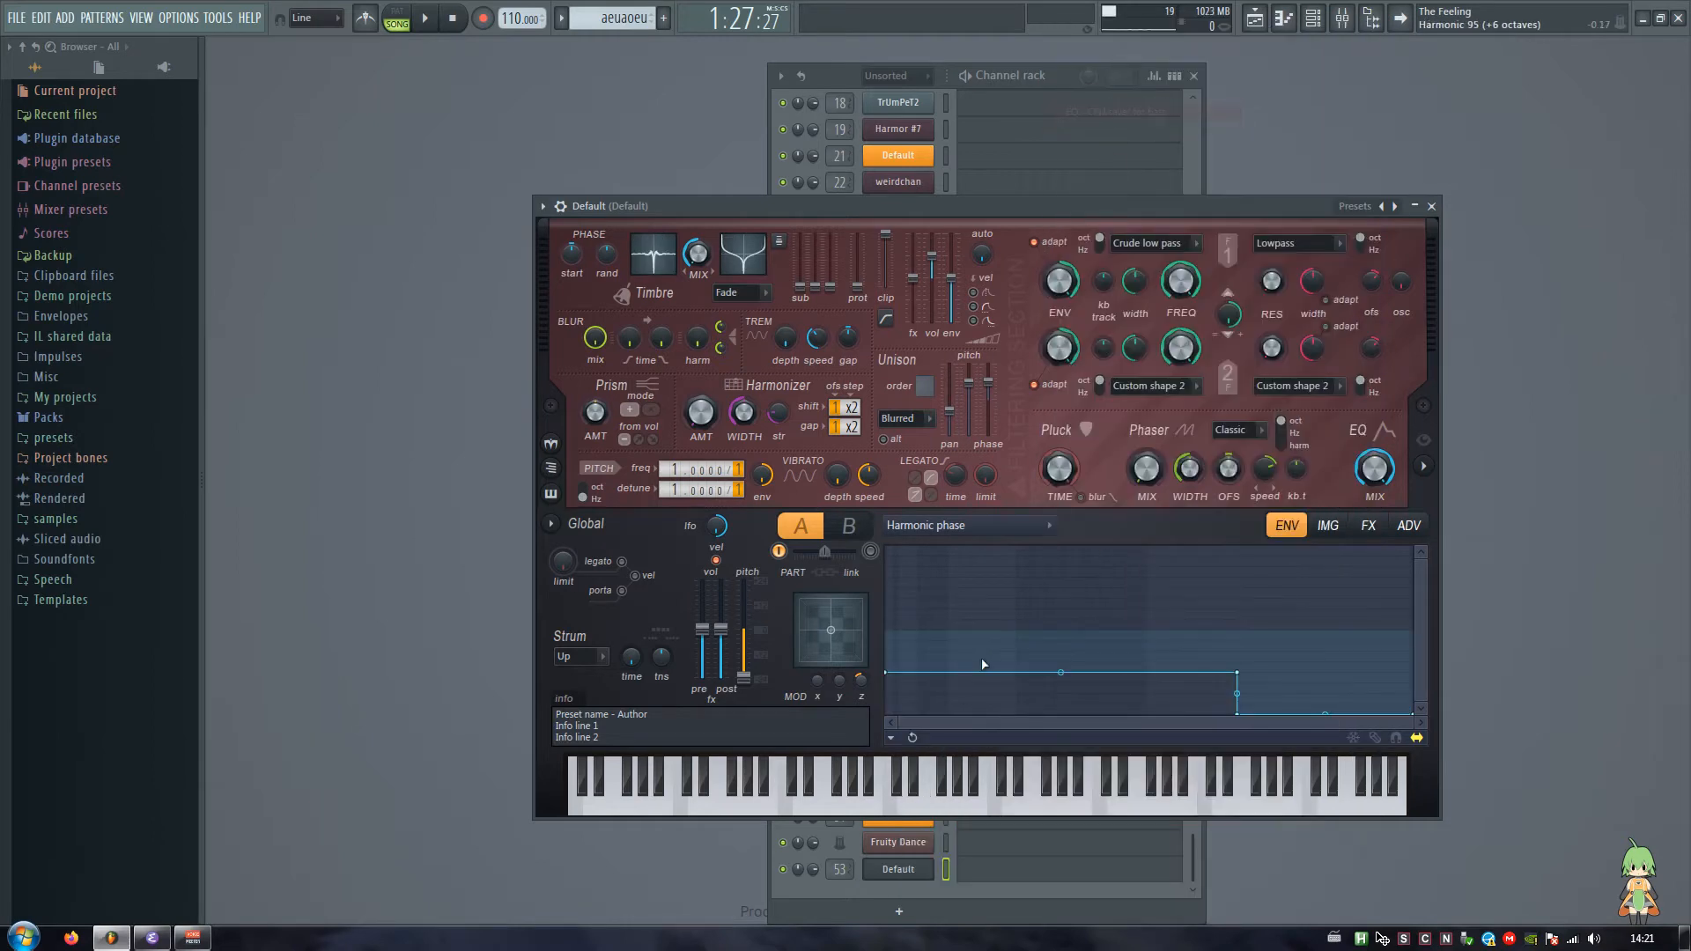
Step: Load Short Kick 021 from the Cymatics short kick samples into the Harmonic phase envelope
click(56, 519)
click(69, 600)
click(80, 660)
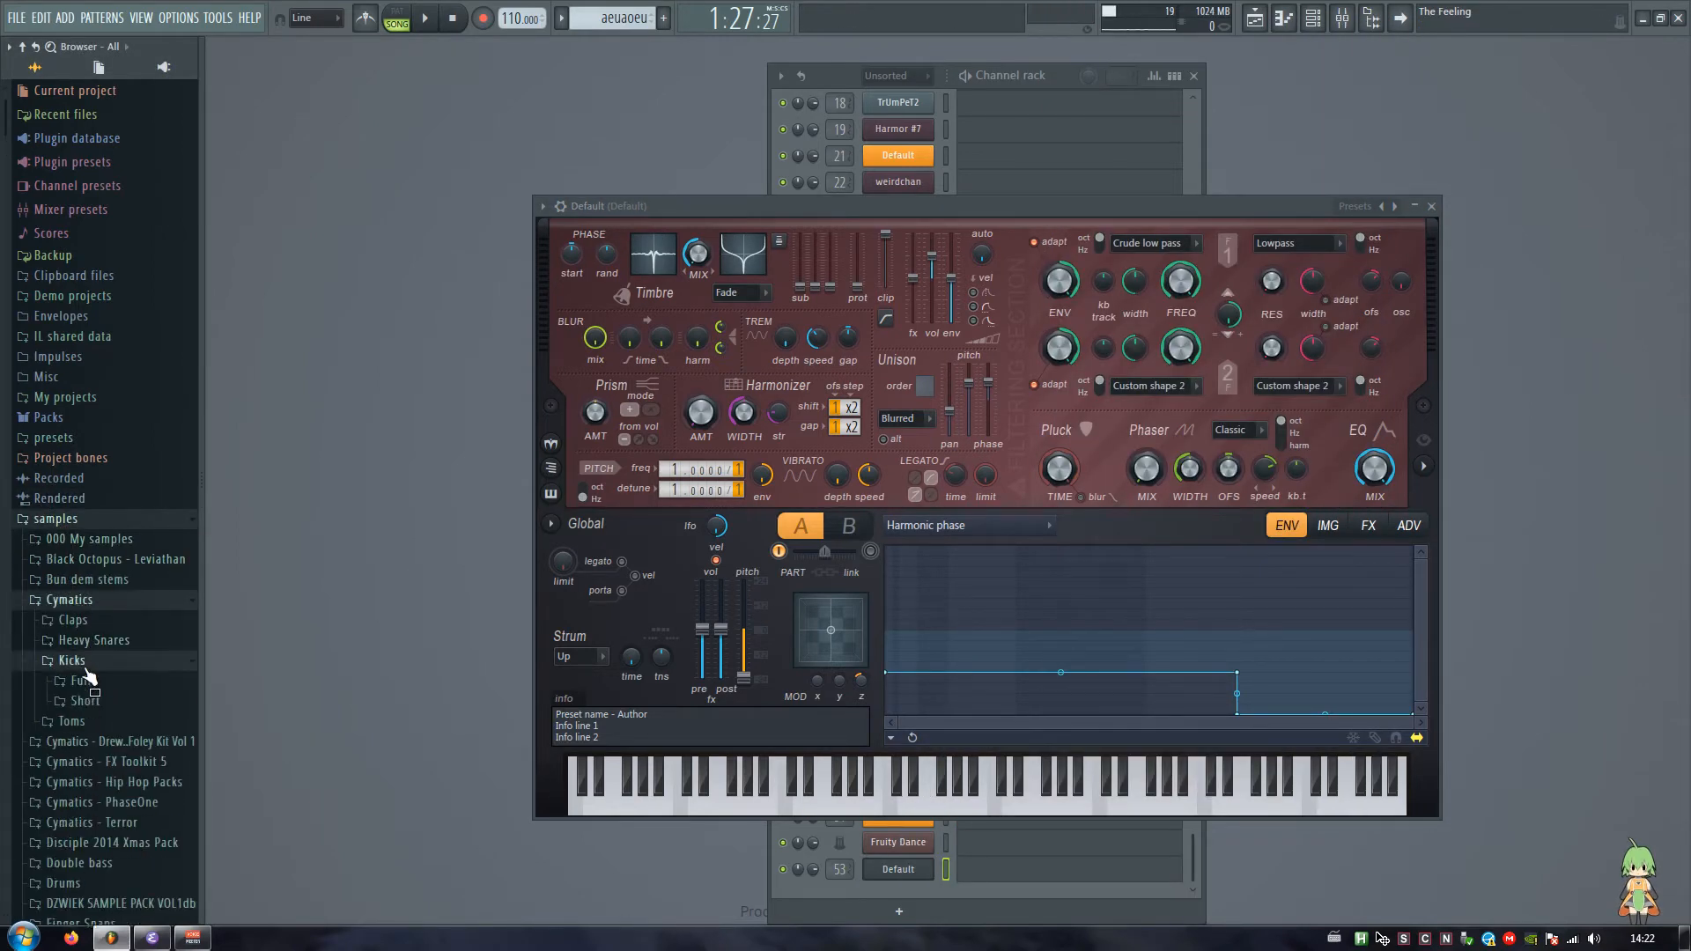
click(85, 701)
drag(106, 748, 969, 687)
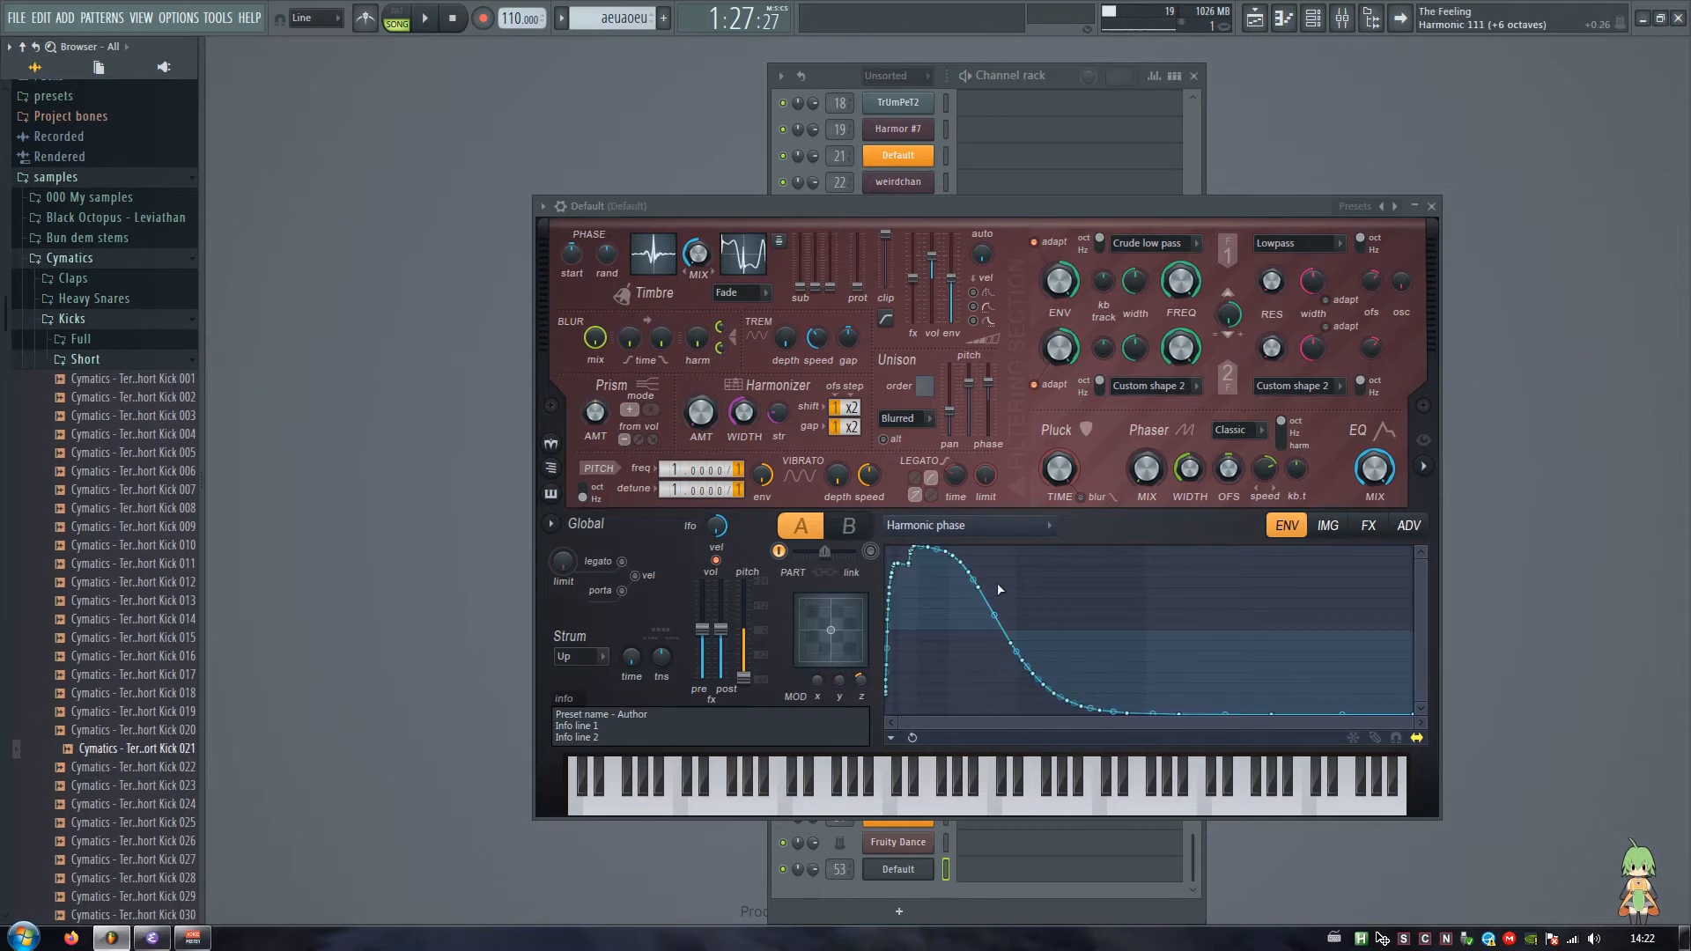
Step: Try Short Kick 025 and Short Kick 007 as the shape of the Harmonic phase envelope
drag(155, 822, 162, 841)
scroll(103, 763, down, 6)
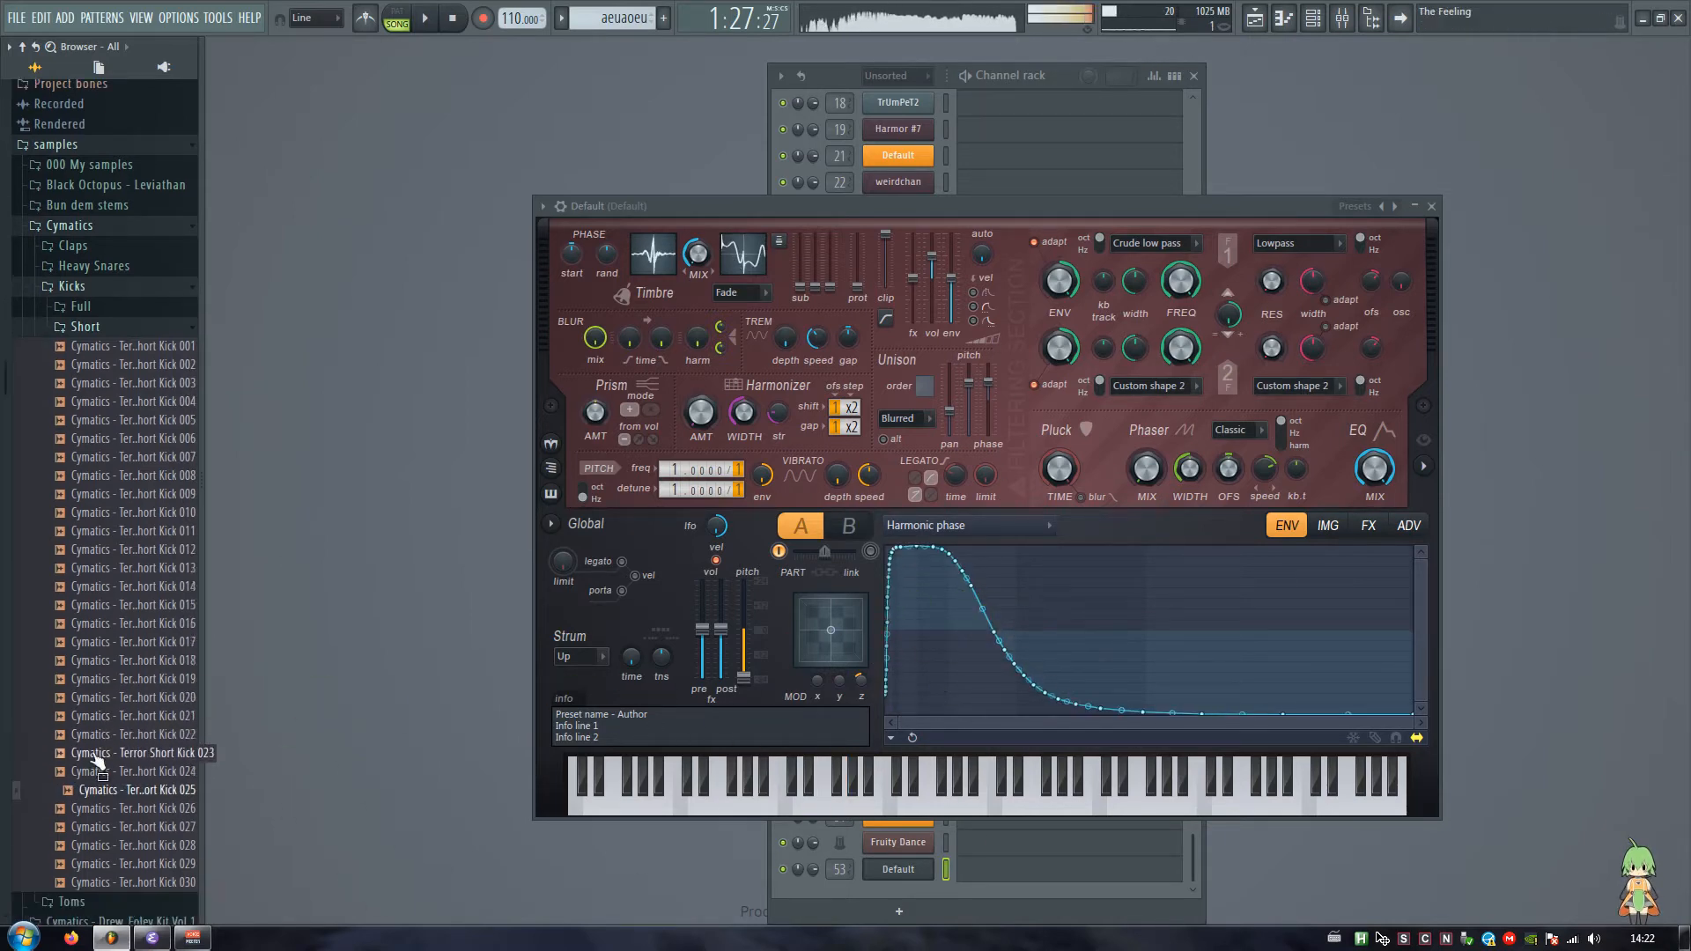
scroll(55, 216, up, 6)
drag(106, 493, 1002, 642)
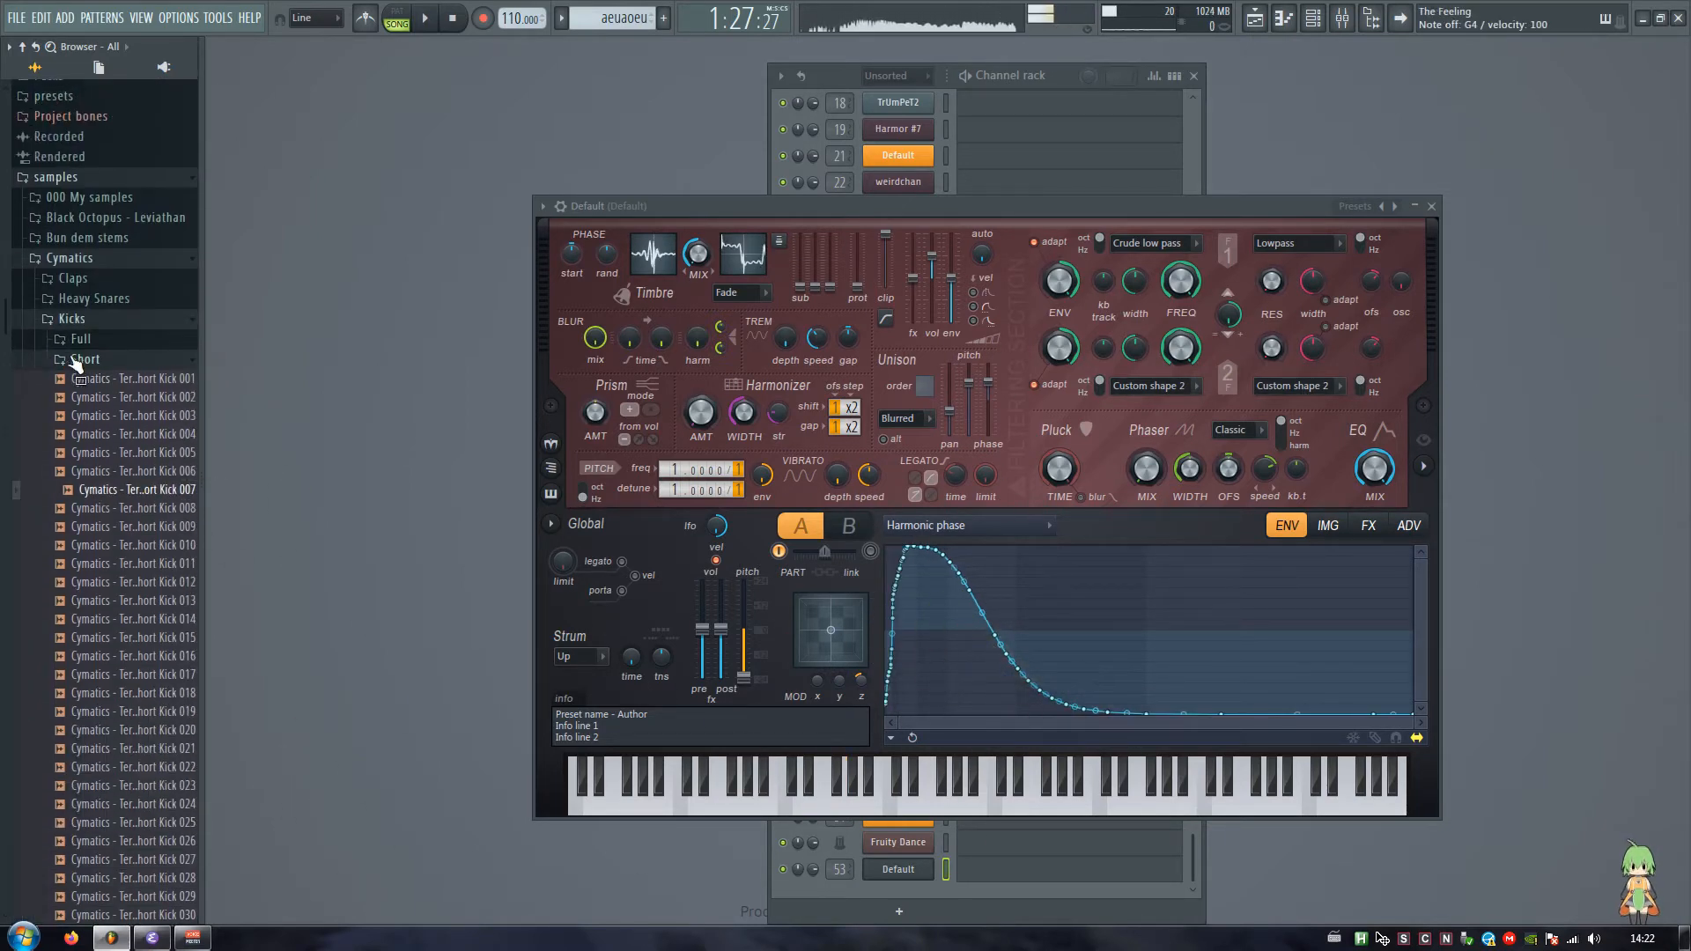
Step: Try the Skrillex-Bun_Dem-SYNTH_BASS stem as the shape of the Harmonic phase envelope and audition it
click(76, 320)
click(71, 258)
click(87, 238)
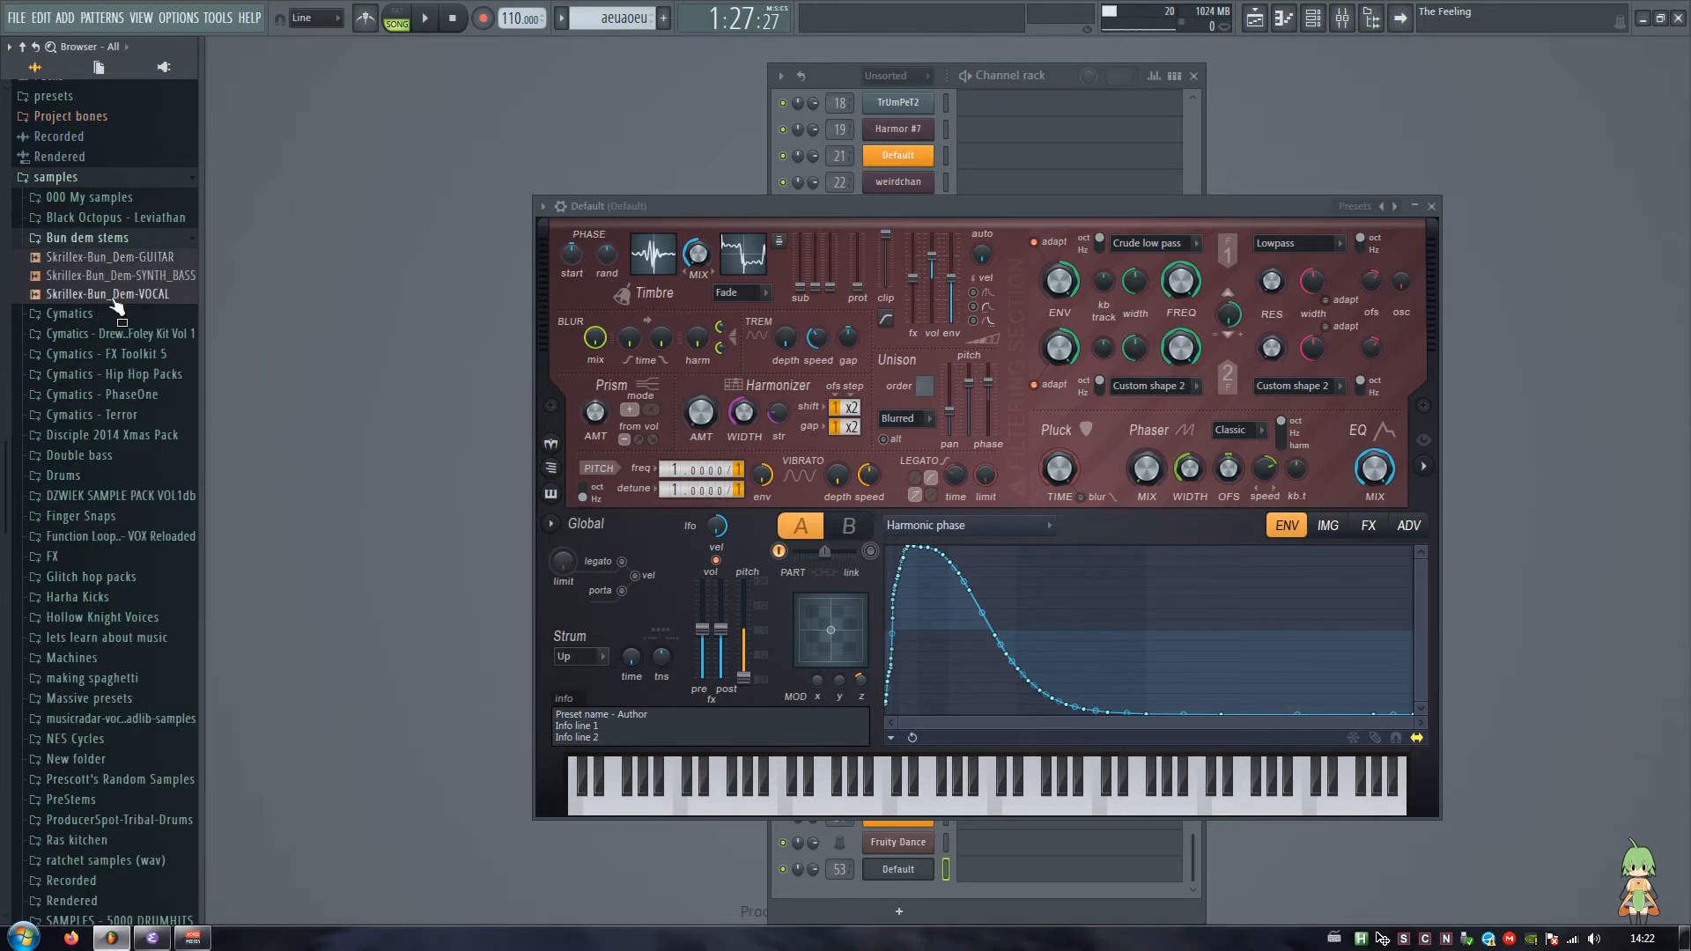
drag(115, 274, 978, 702)
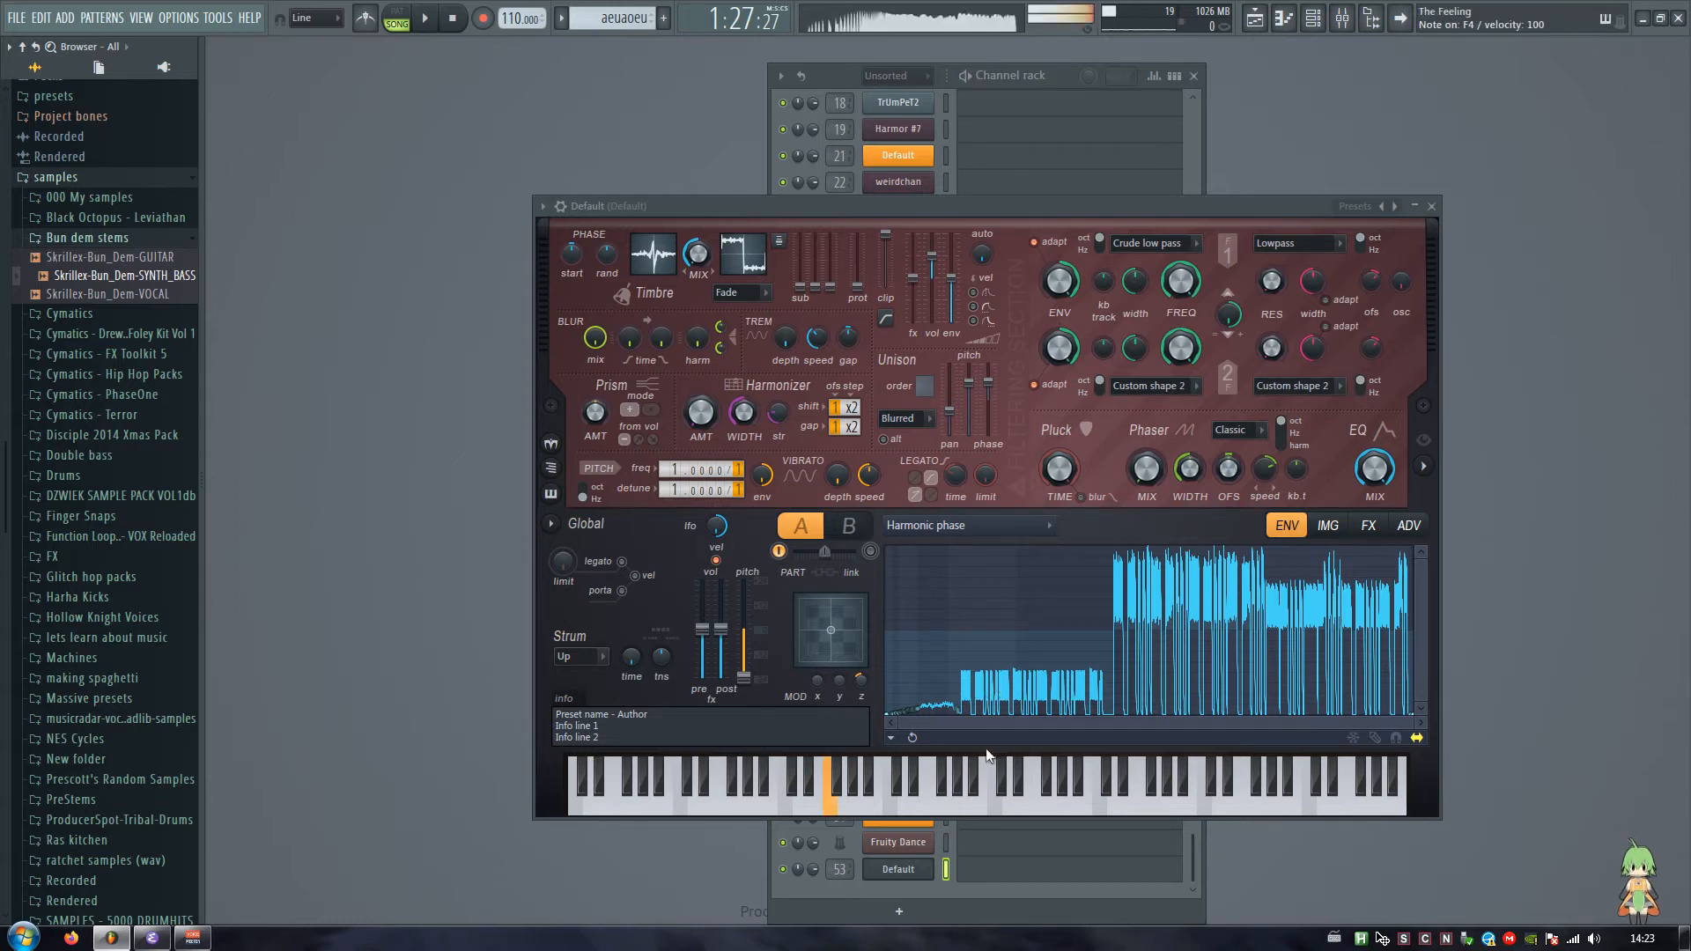
drag(978, 805, 798, 818)
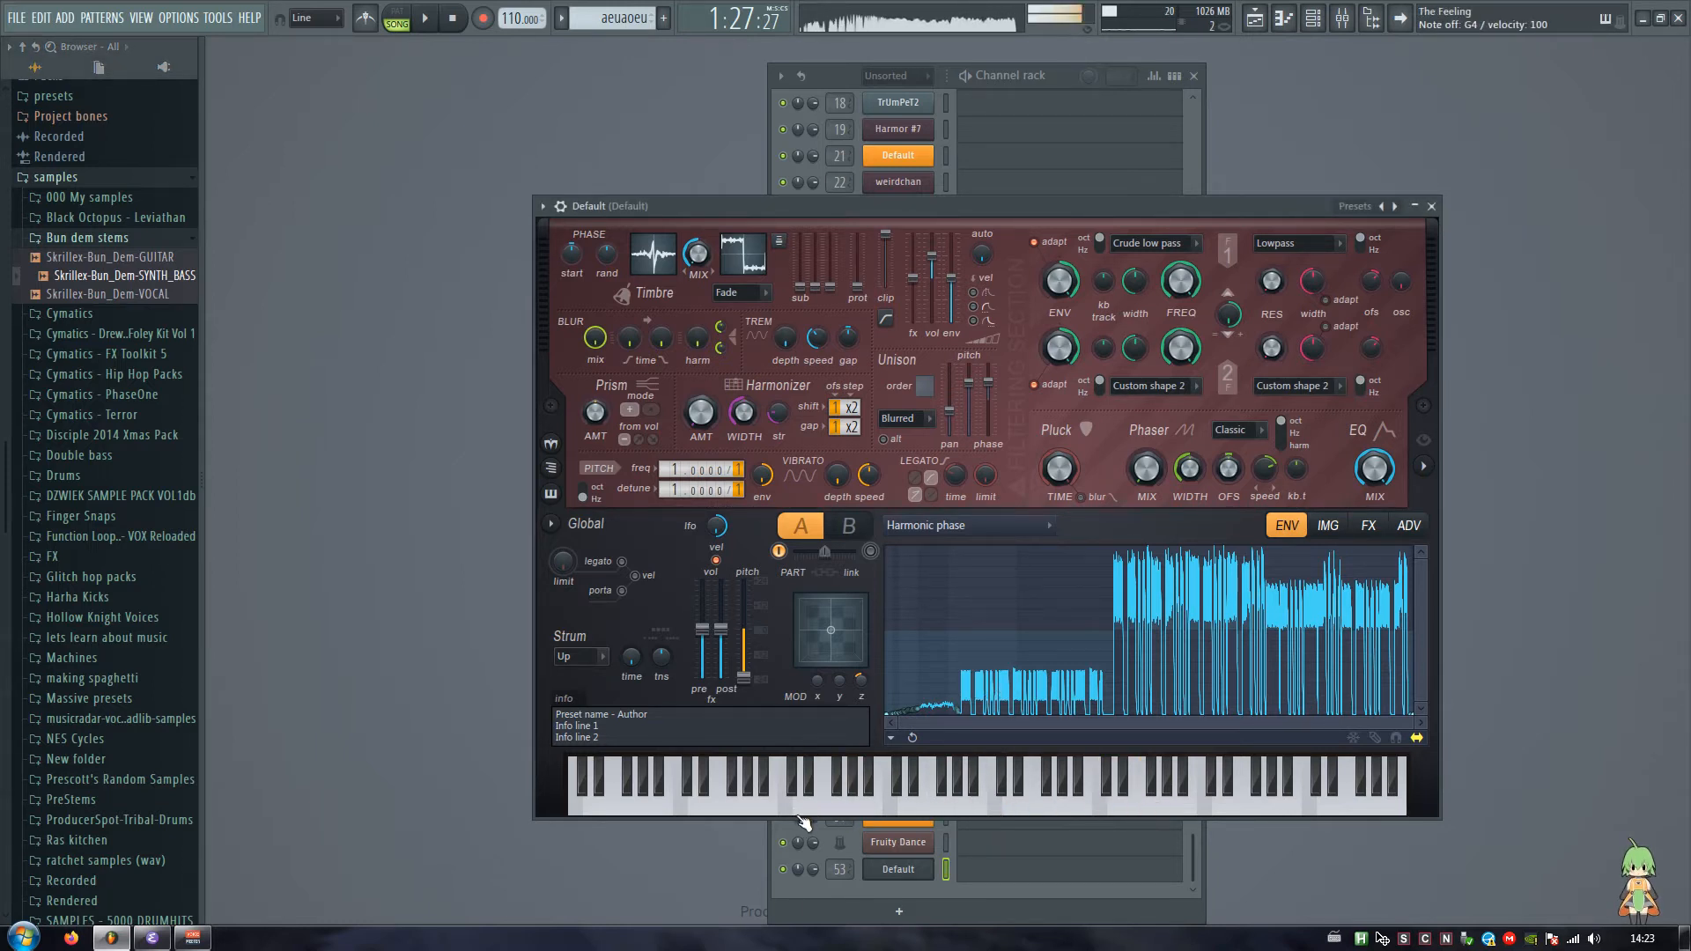
Step: Collapse the Bun dem stems folder and reset the Harmonic phase envelope to its default state
click(102, 244)
click(891, 737)
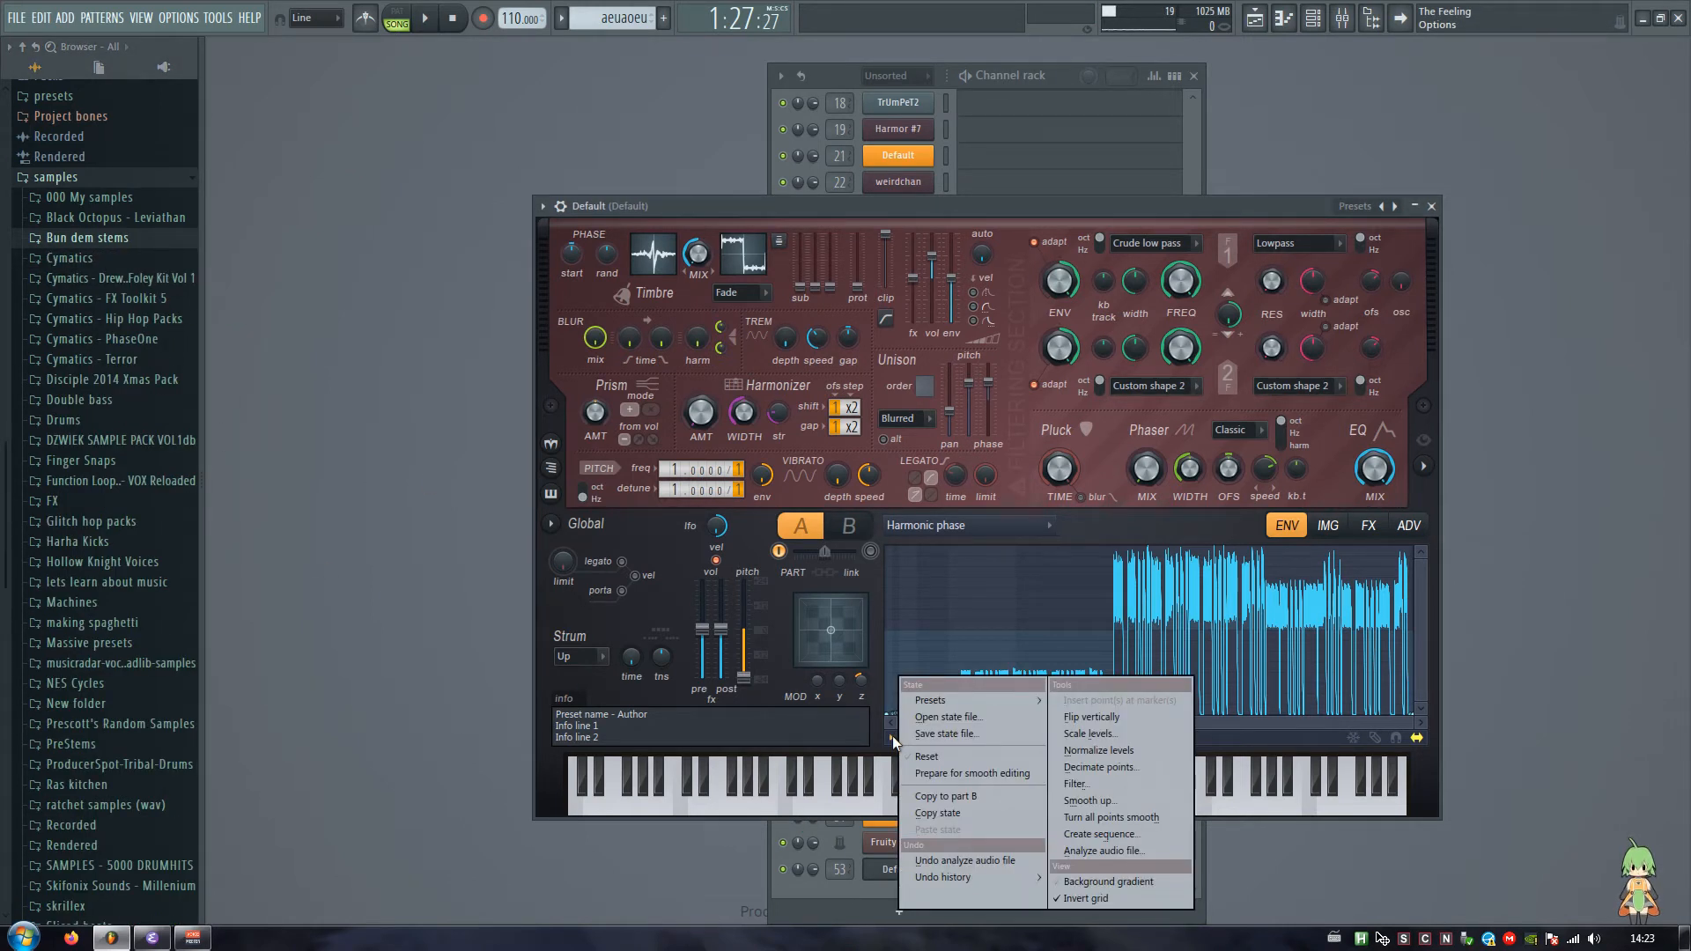
click(926, 757)
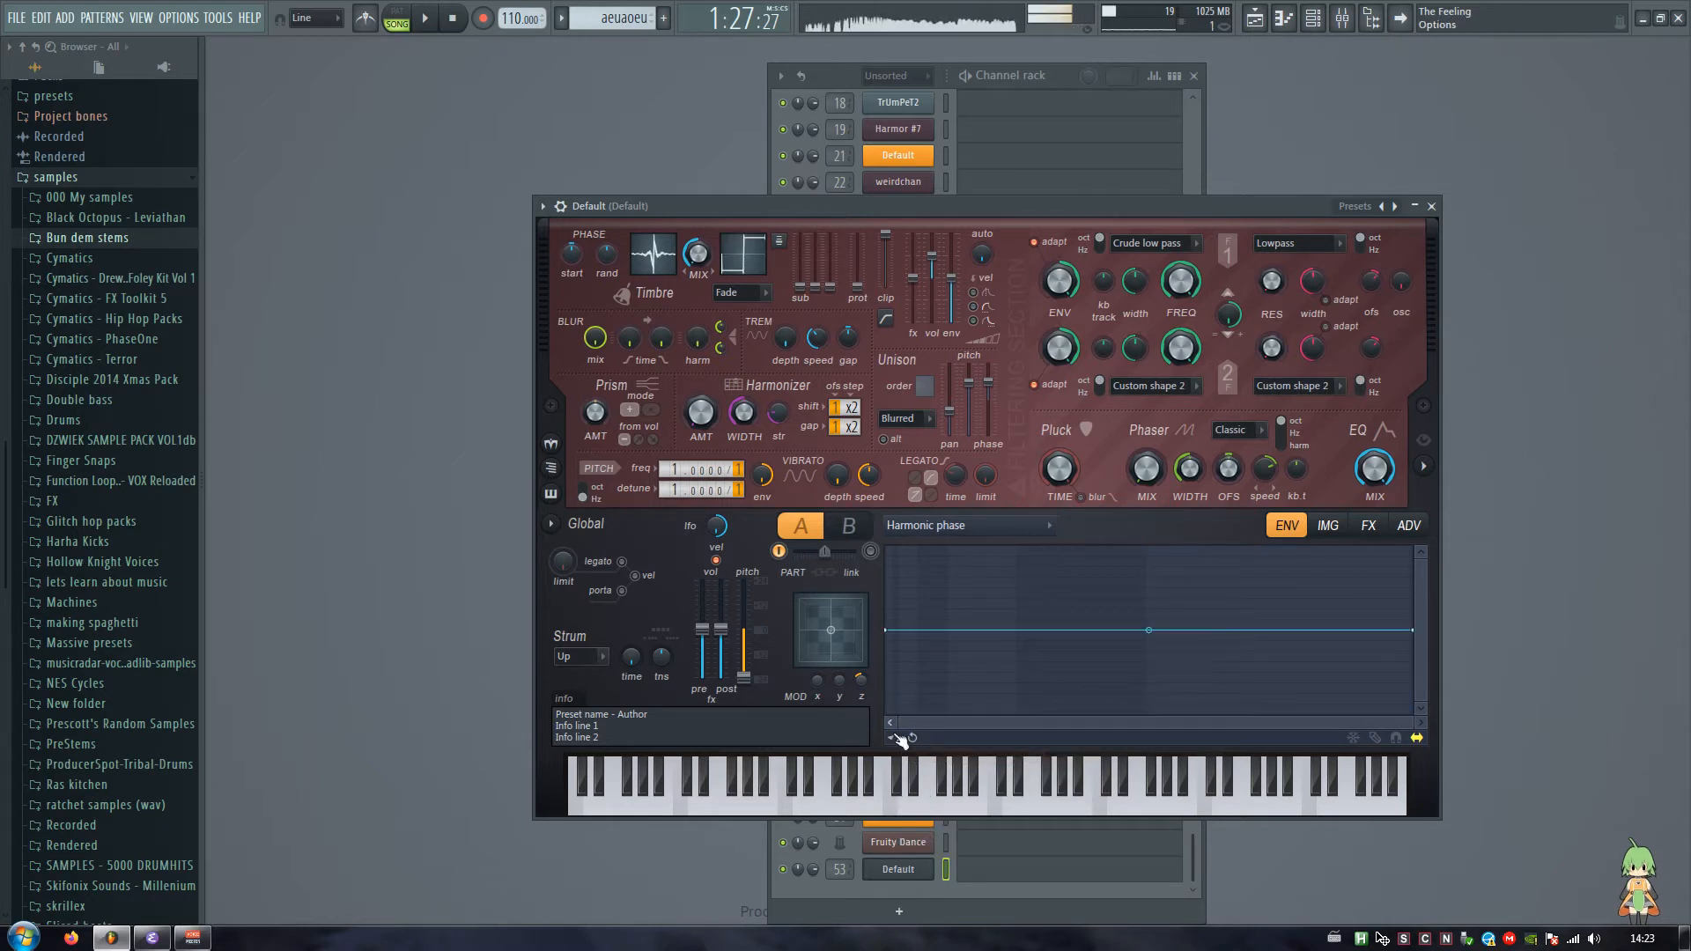
click(893, 737)
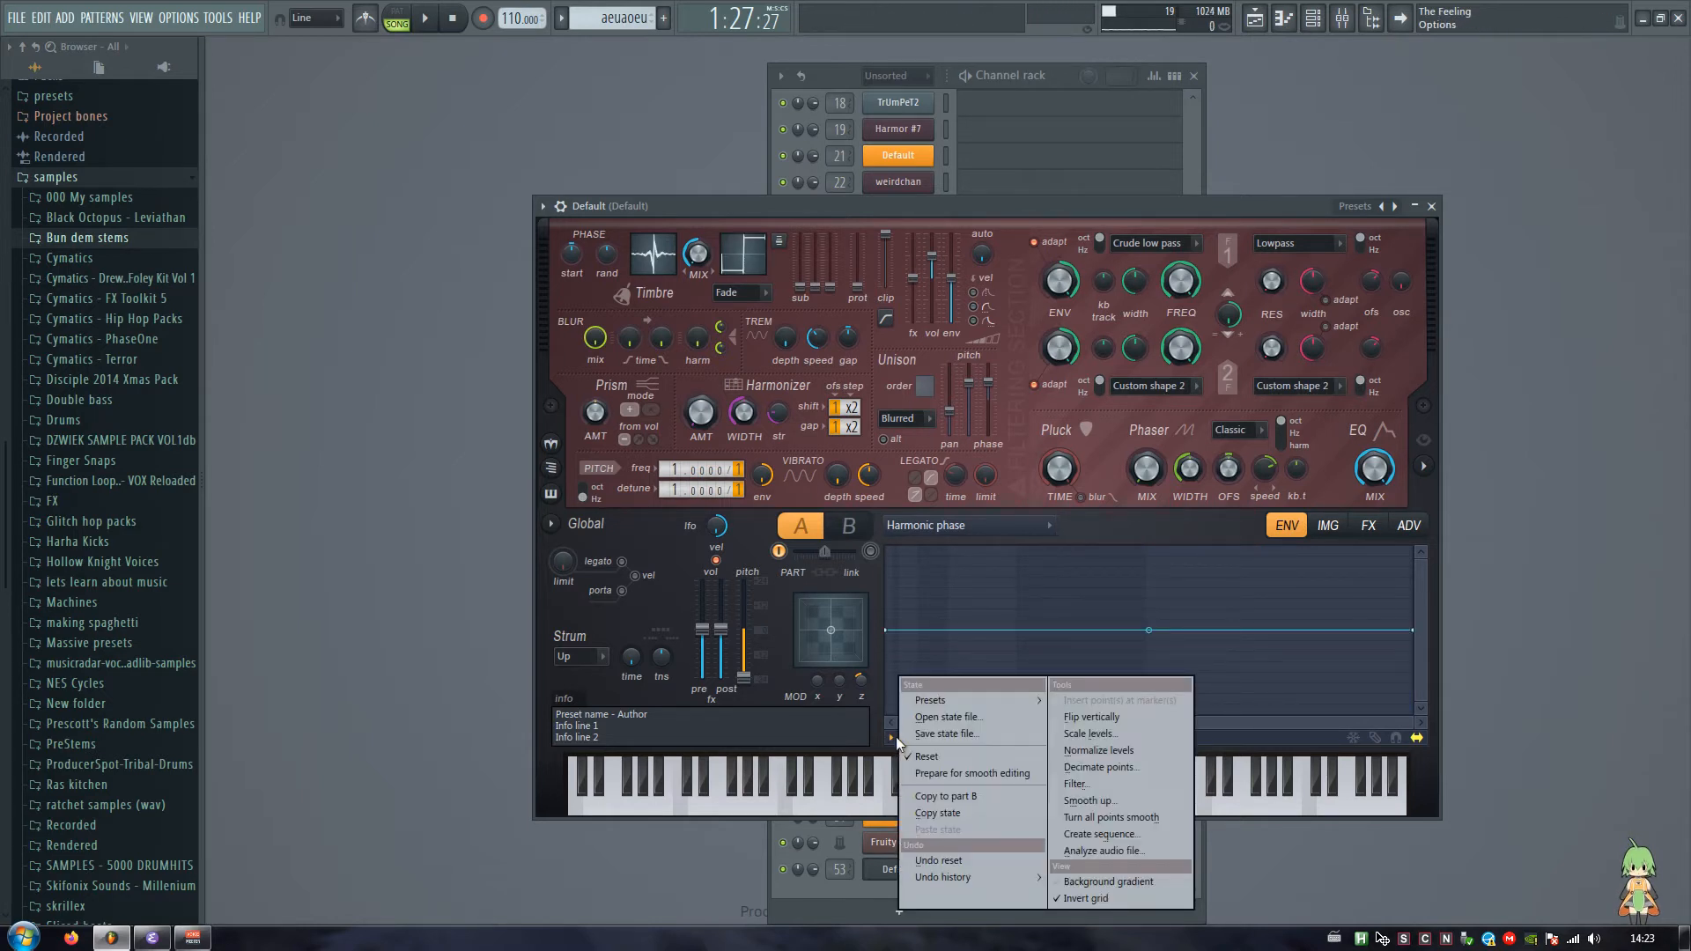
click(897, 741)
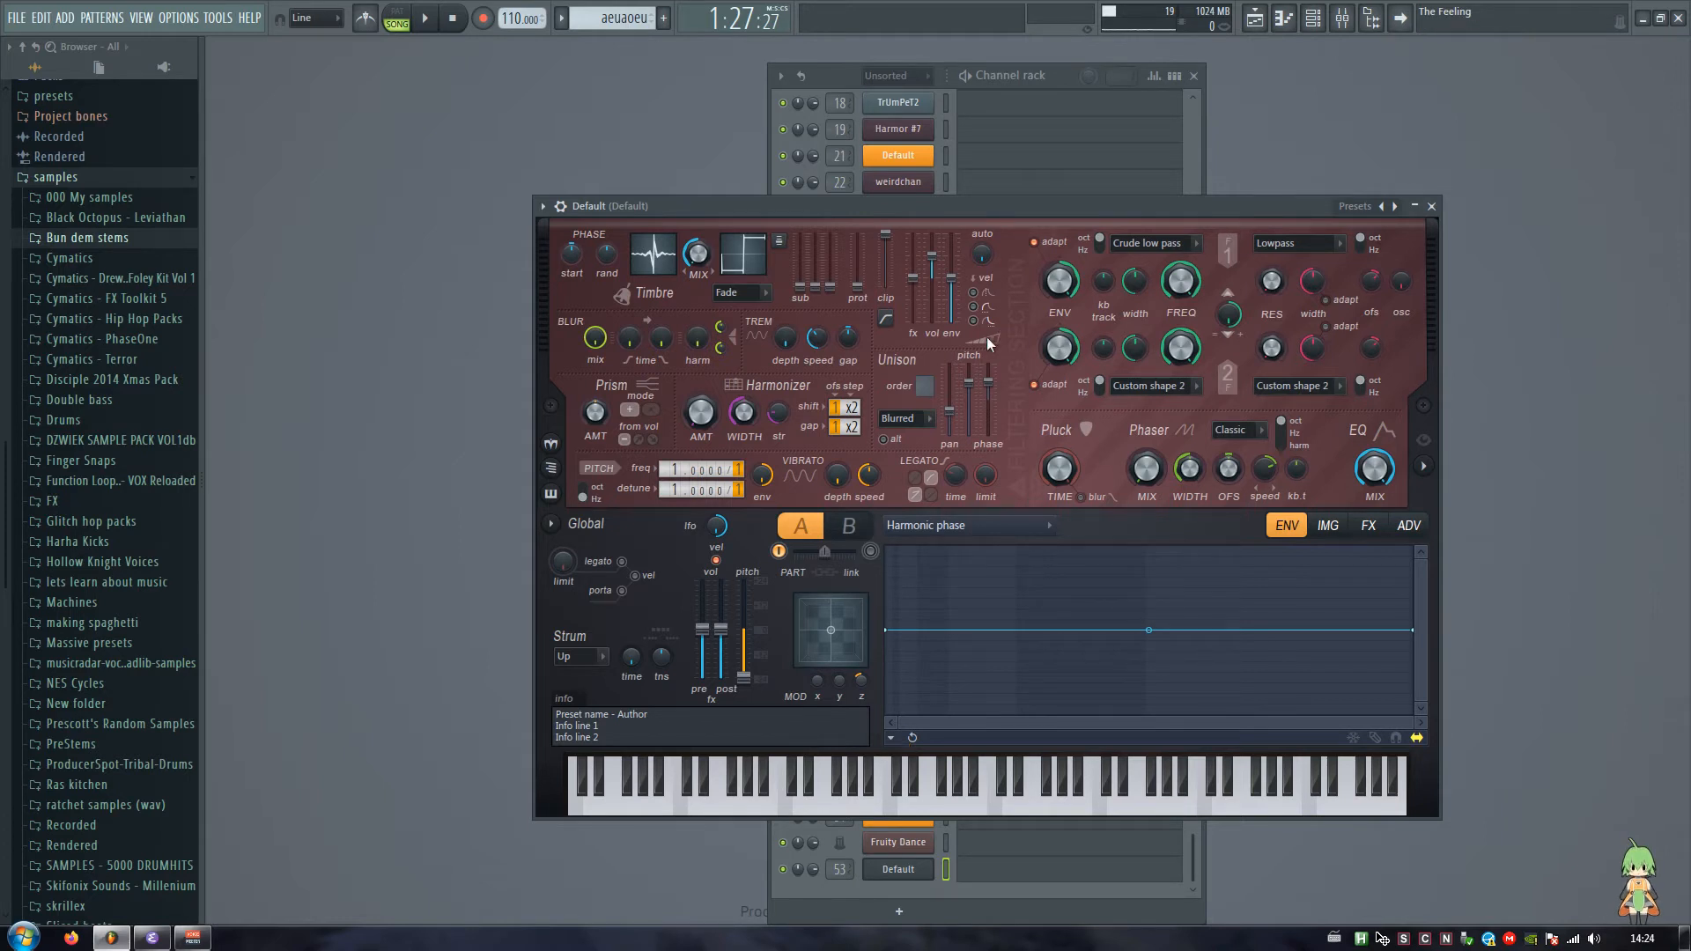
Step: Set the unison order to 2 and show Harmor's spectral visualization, shifting the plugin window to fit
scroll(918, 376, down, 1)
drag(1036, 206, 970, 203)
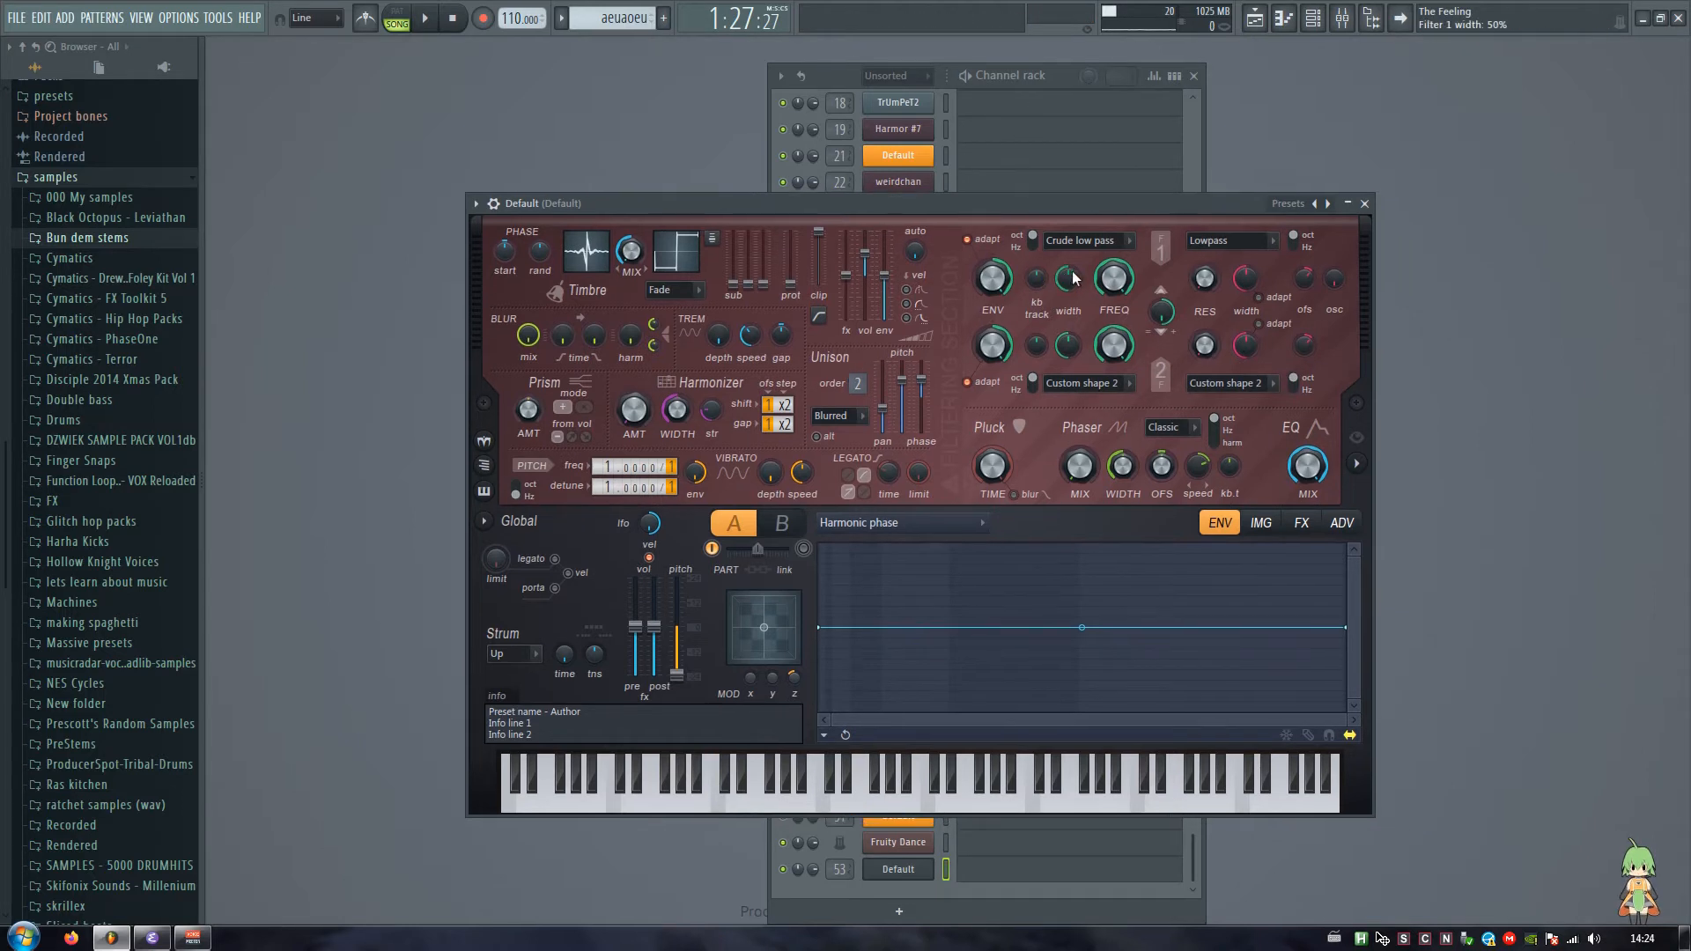
click(1357, 471)
drag(1212, 211, 1100, 220)
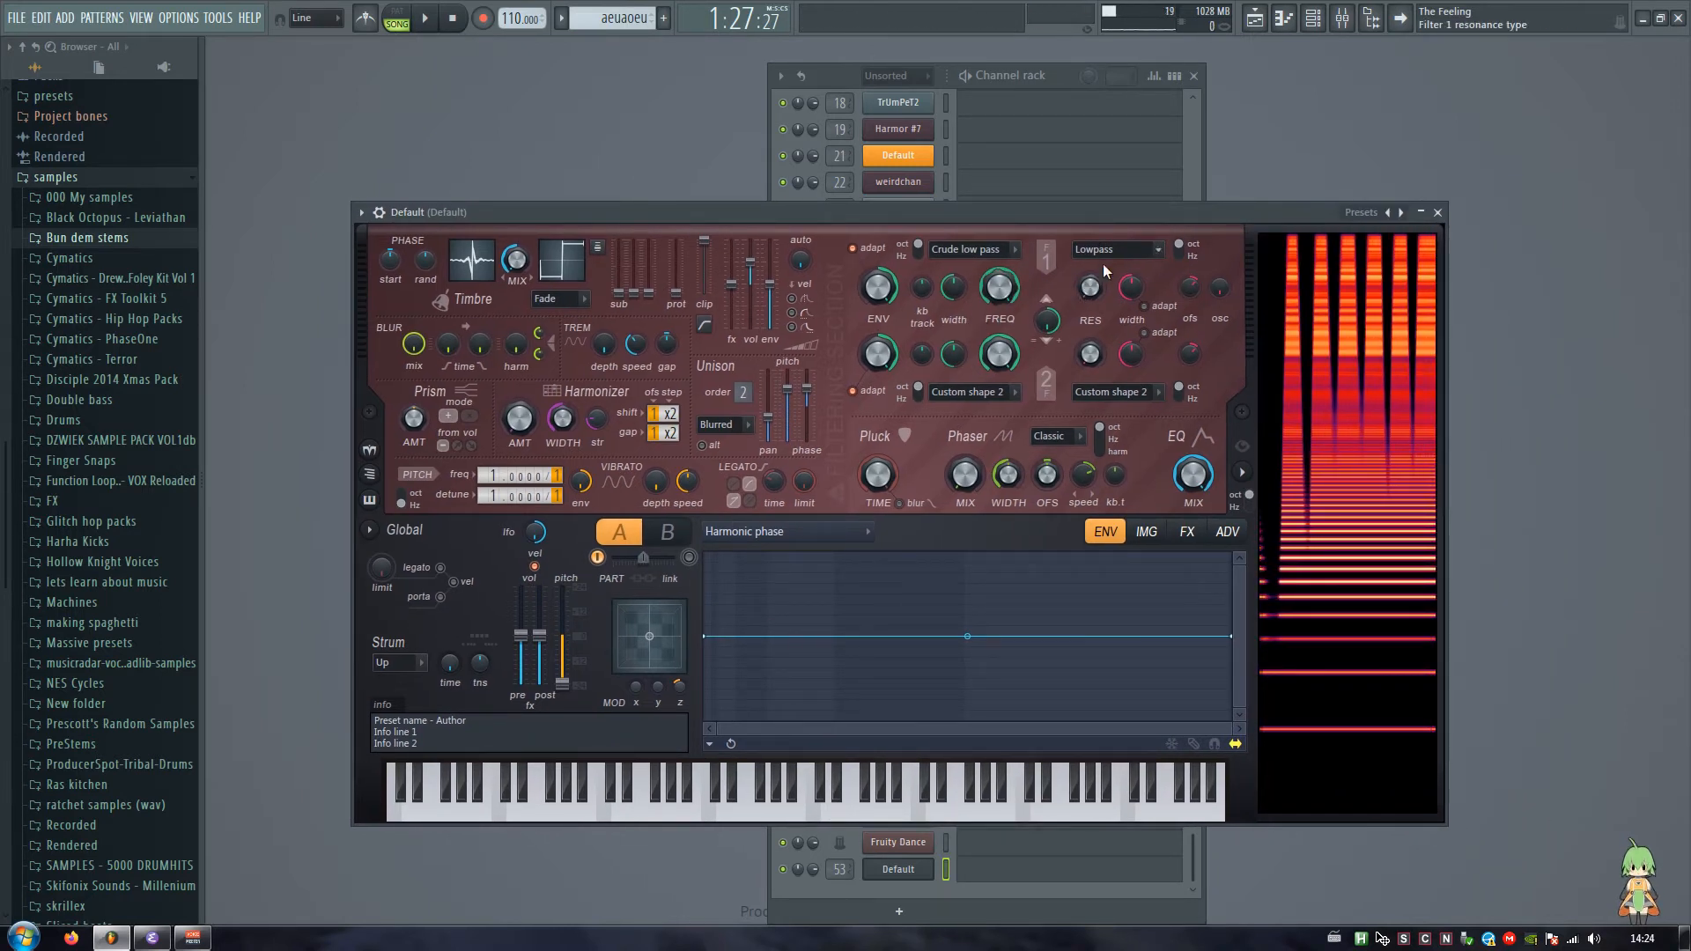
Step: Sweep the filter 1 frequency while playing notes to audition the filtered sound
drag(1131, 288, 1131, 313)
mouse_move(1000, 288)
mouse_down()
mouse_move(1000, 339)
mouse_move(1000, 282)
mouse_up()
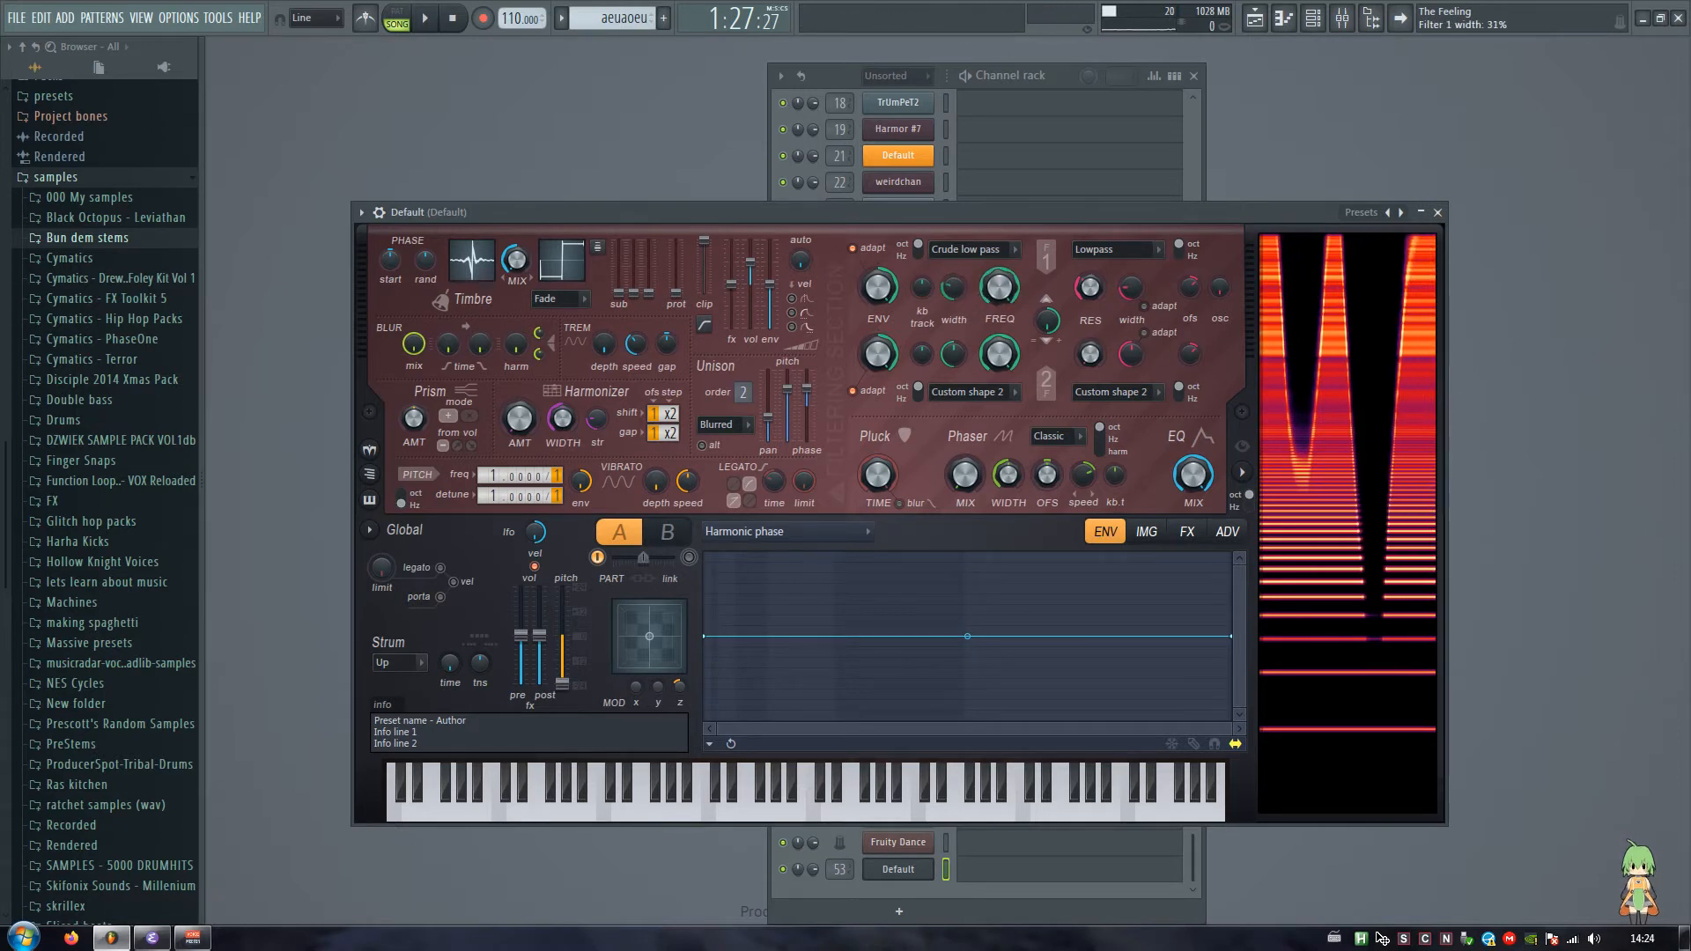
mouse_move(1000, 288)
mouse_down()
mouse_move(1000, 308)
mouse_move(954, 286)
mouse_move(1000, 301)
mouse_move(1000, 287)
mouse_move(985, 317)
mouse_move(984, 301)
mouse_up()
key(z)
key(b)
Step: Collapse the samples folder and hide the browser
scroll(80, 297, up, 2)
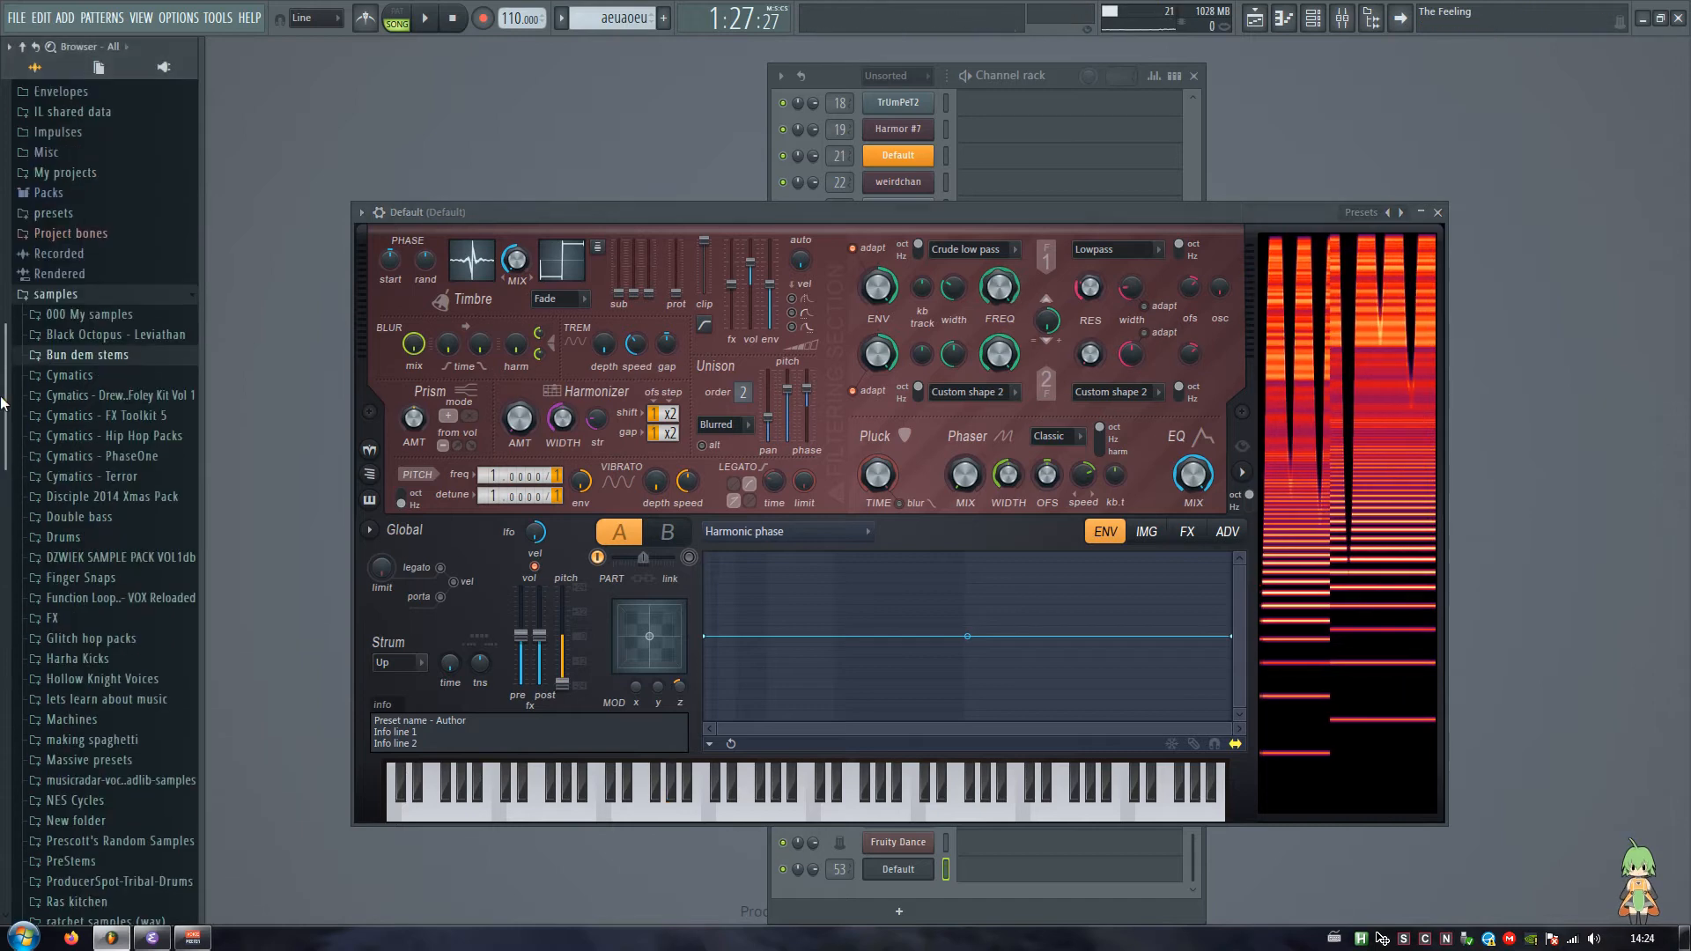
click(58, 295)
drag(202, 403, 3, 403)
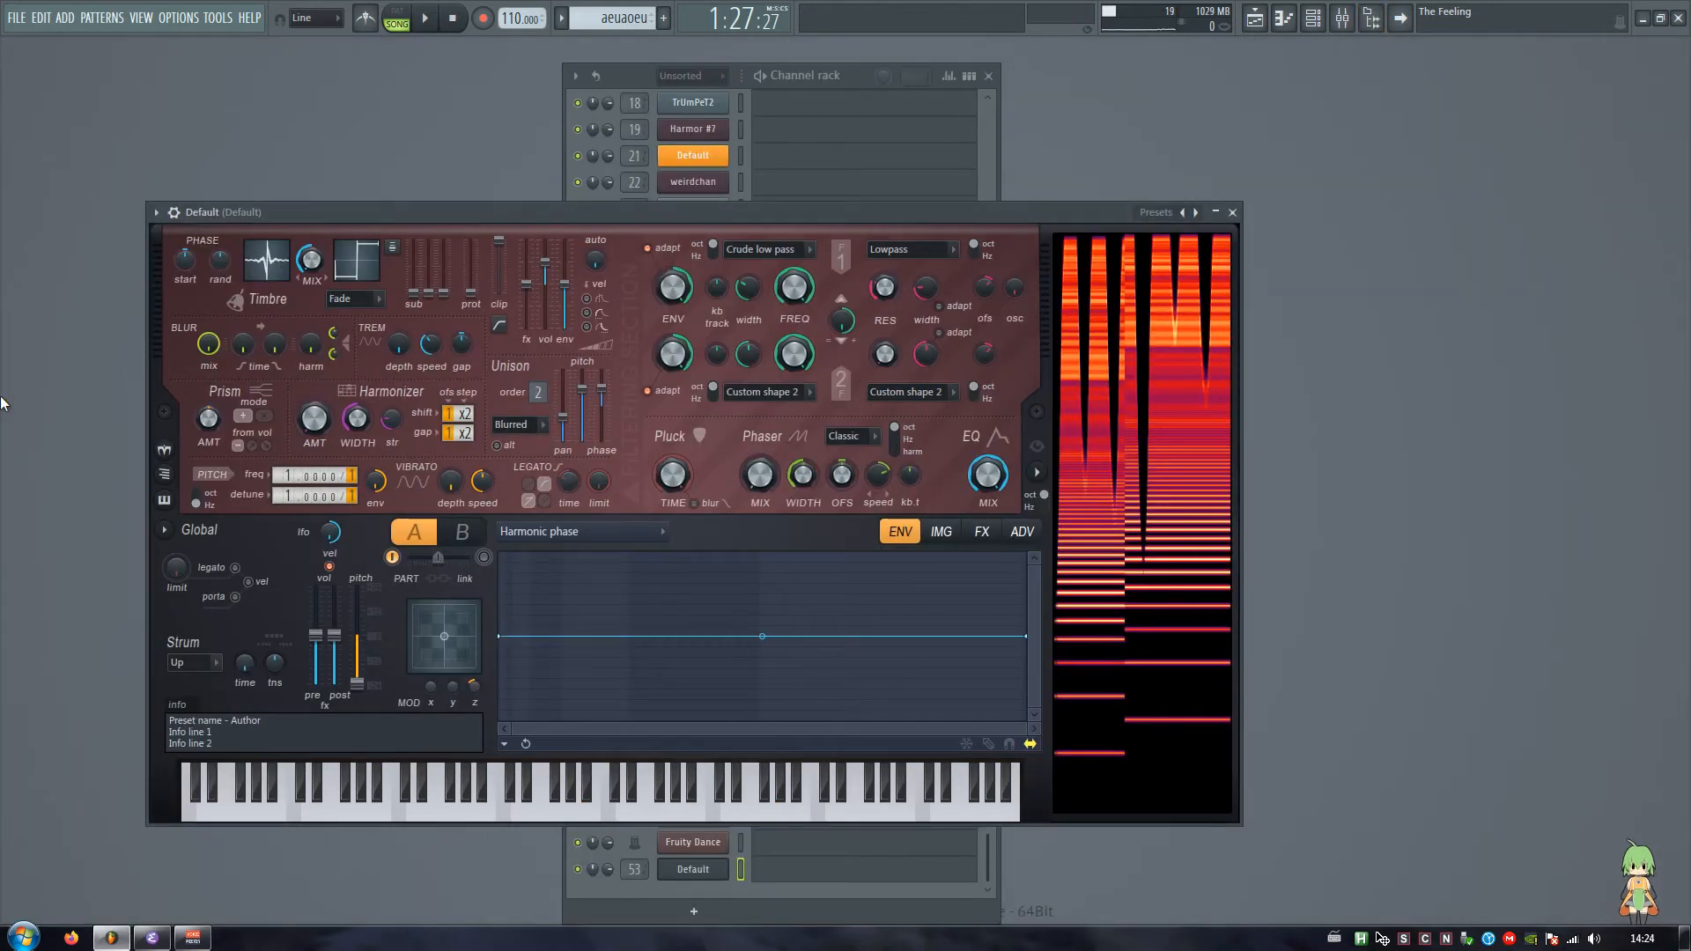
Step: Close Harmor, open the piano roll of the Default channel routed to mixer track 53, and play its melody
key(Escape)
scroll(778, 672, down, 2)
right_click(697, 871)
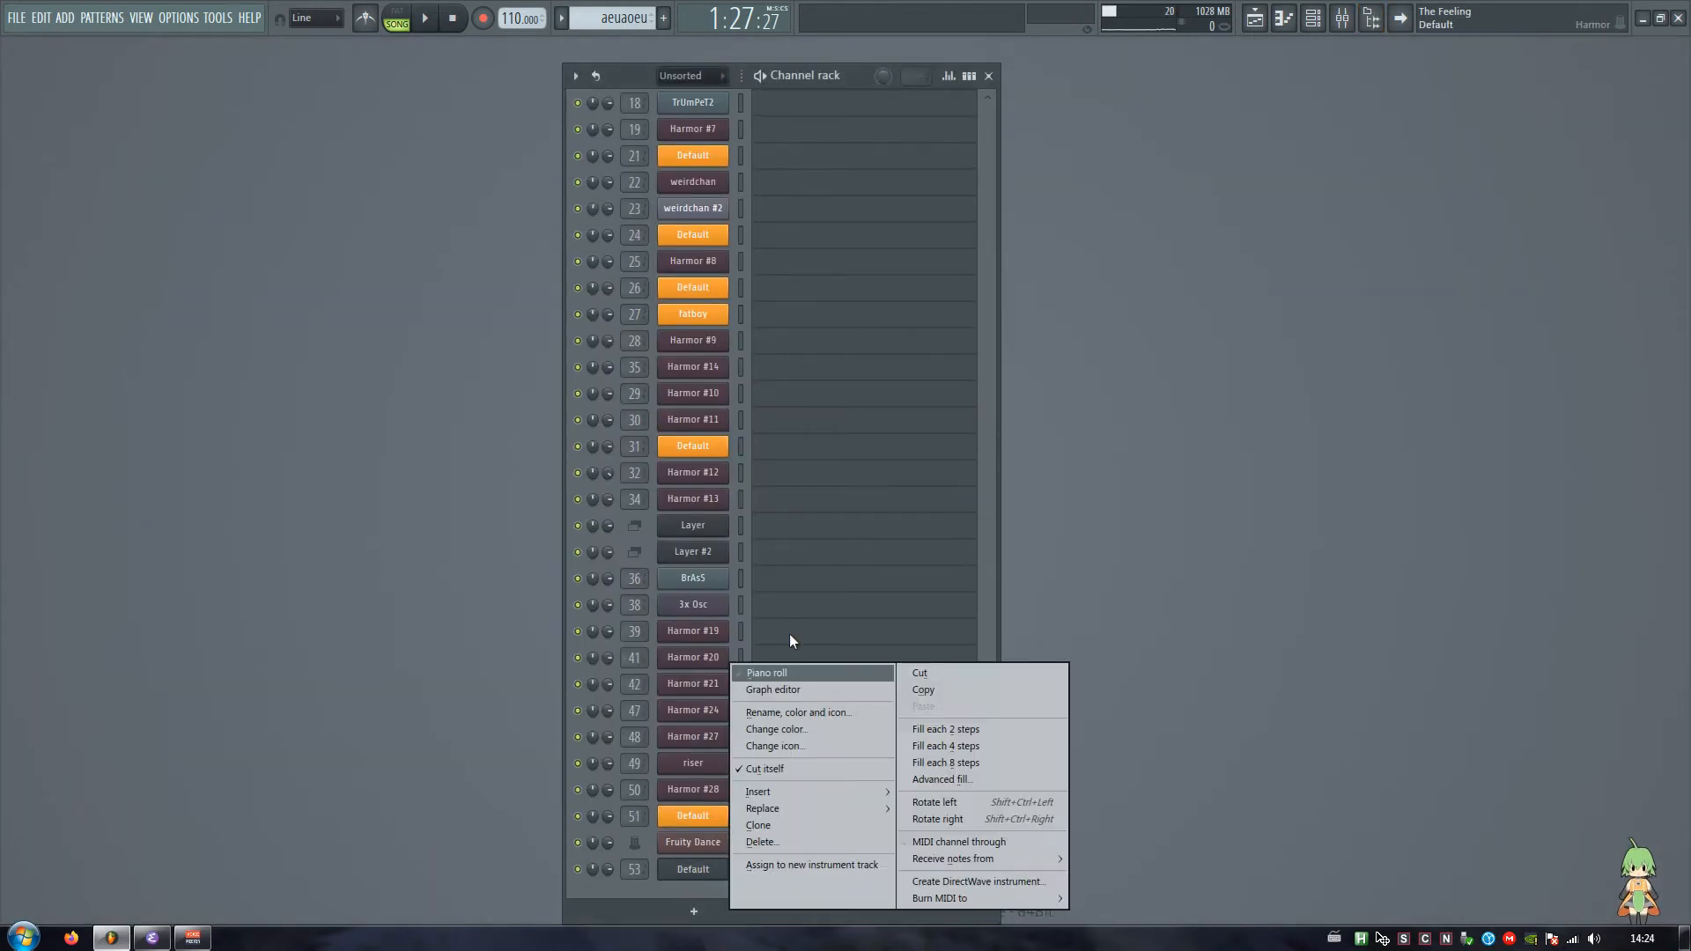
click(782, 672)
scroll(603, 89, down, 1)
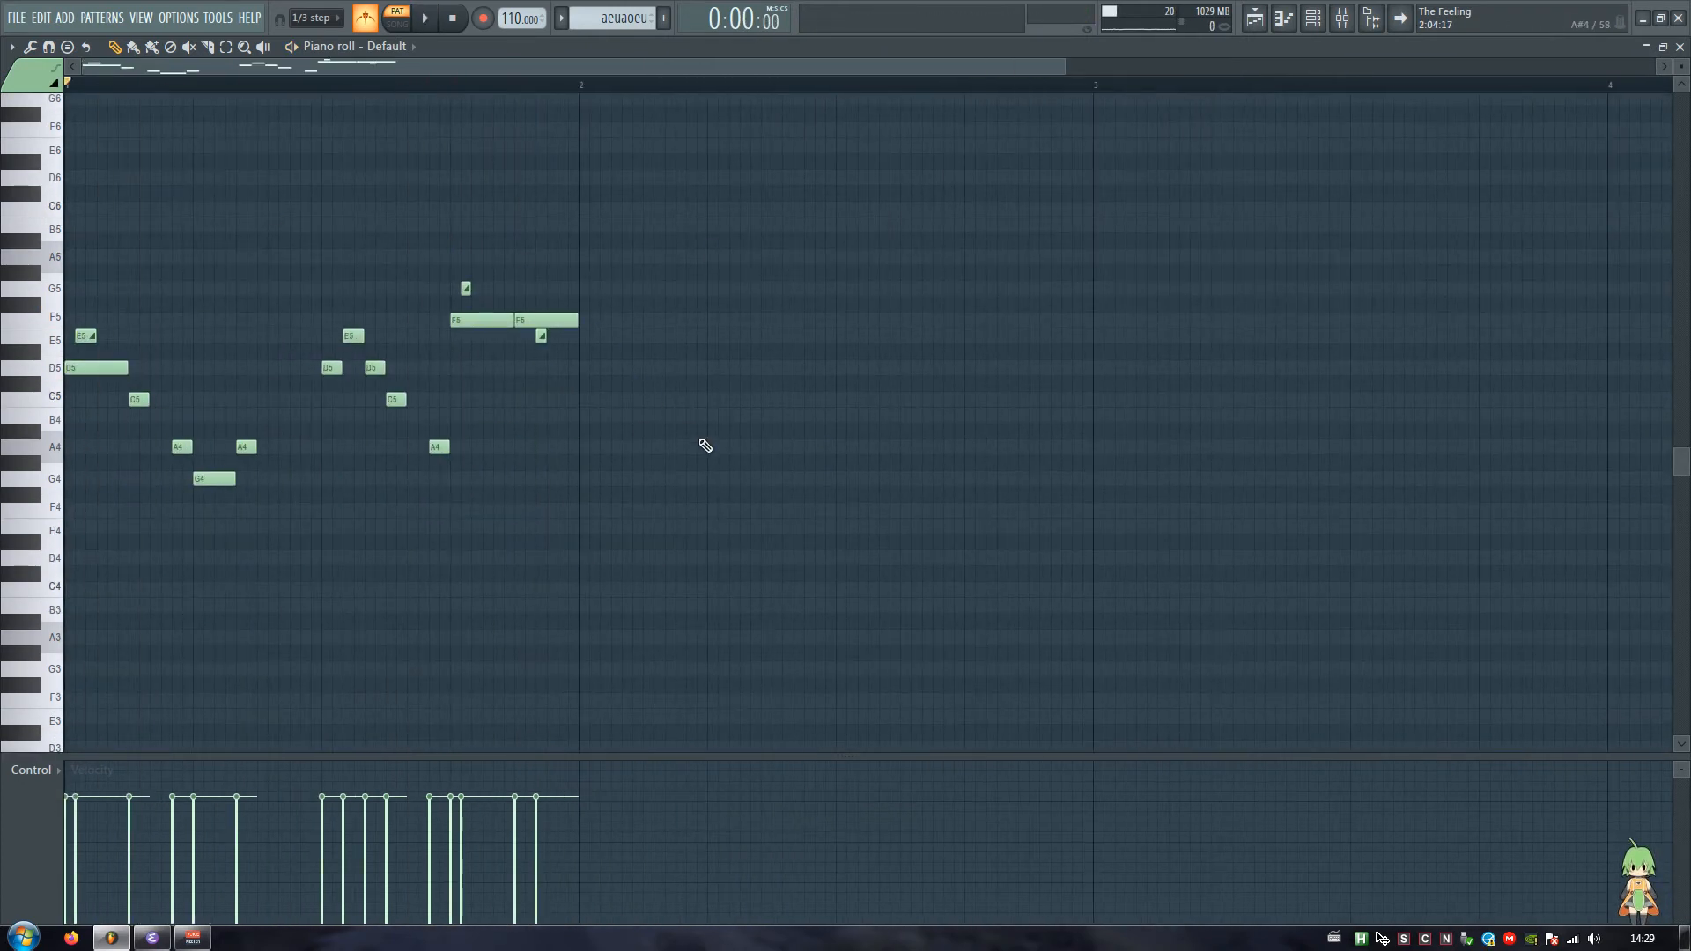
key(space)
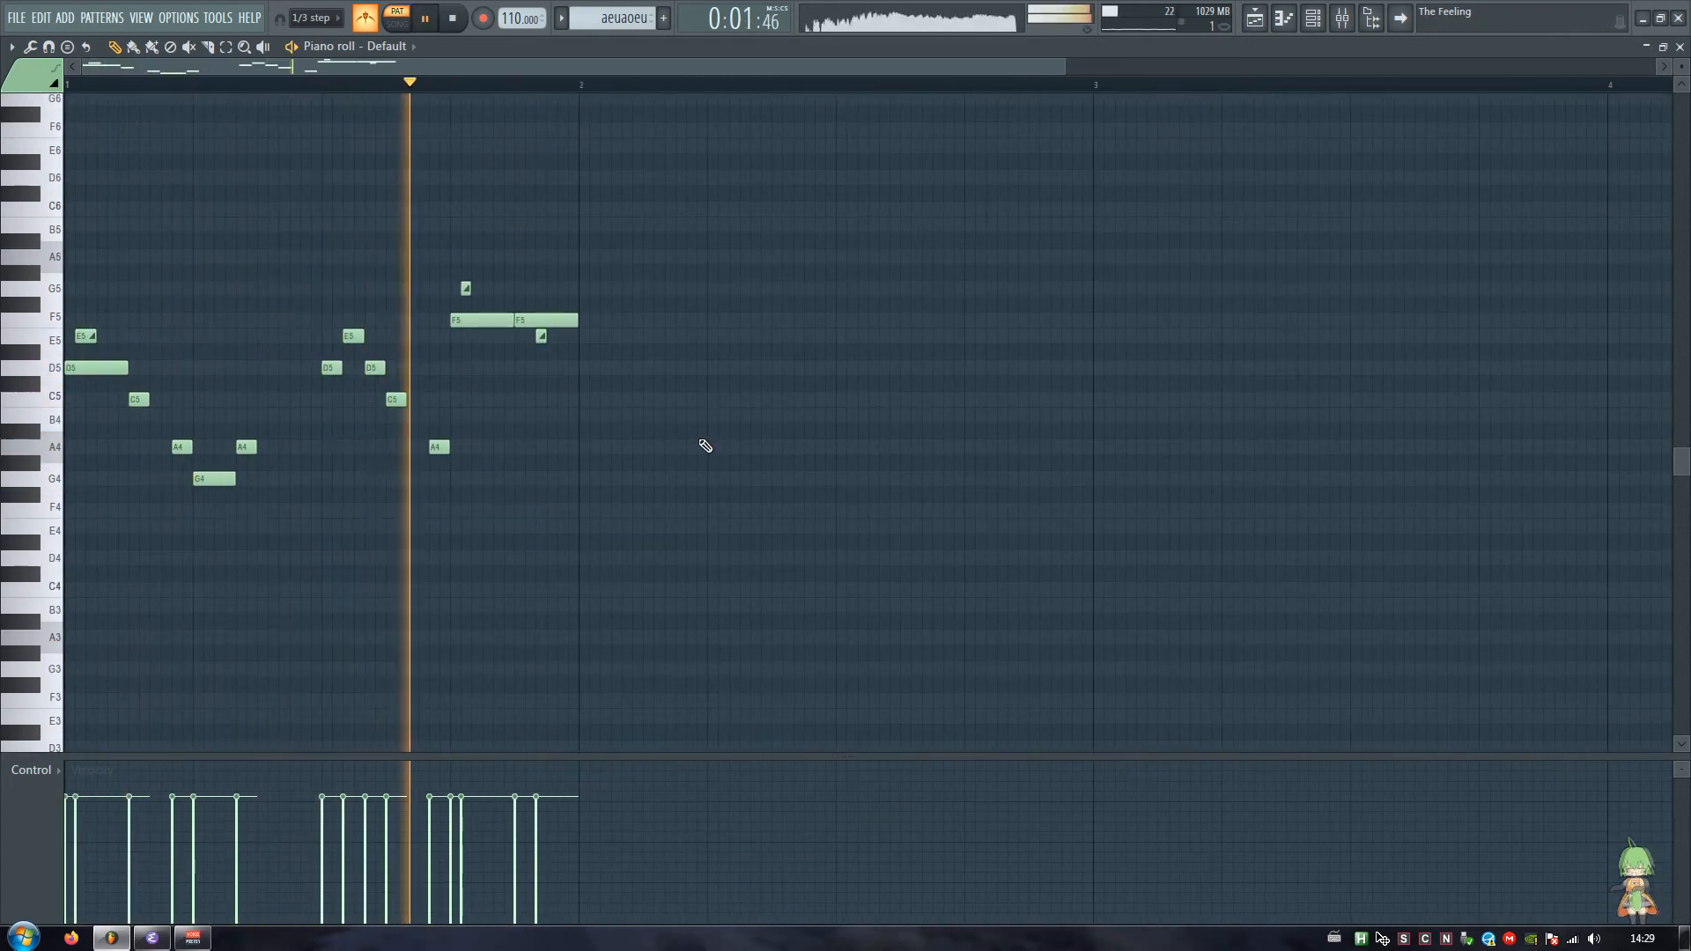
key(space)
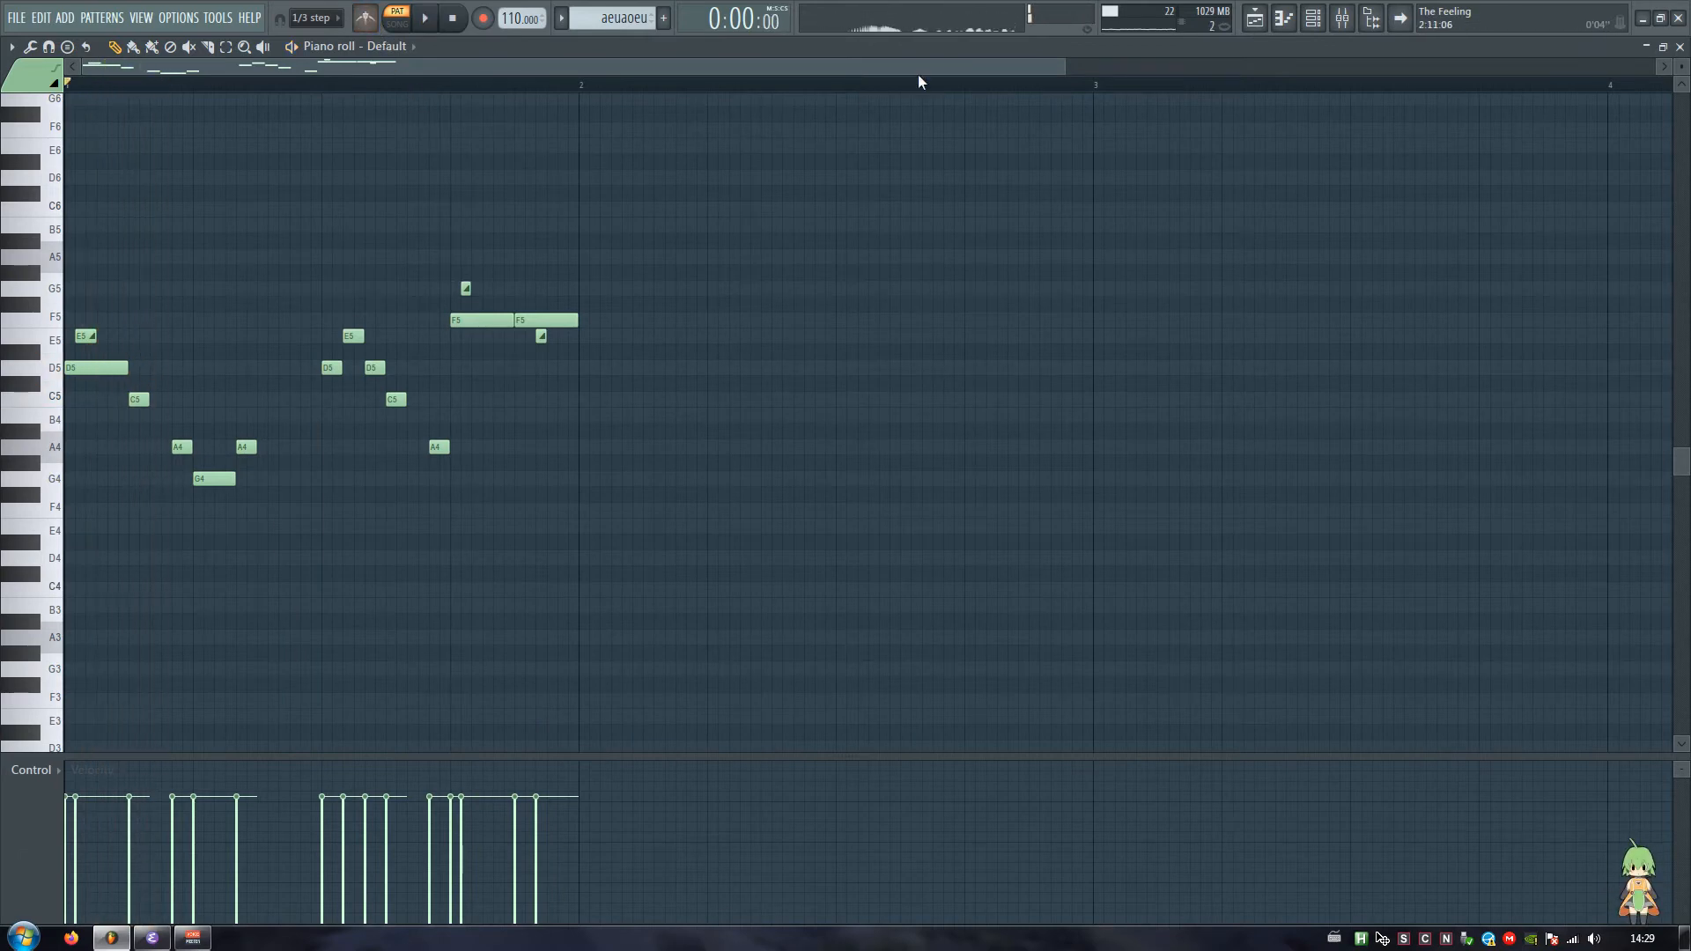
Step: Place the aeuaoeu pattern on Track 1 of the playlist at bar 229
click(1253, 20)
drag(445, 67, 1214, 81)
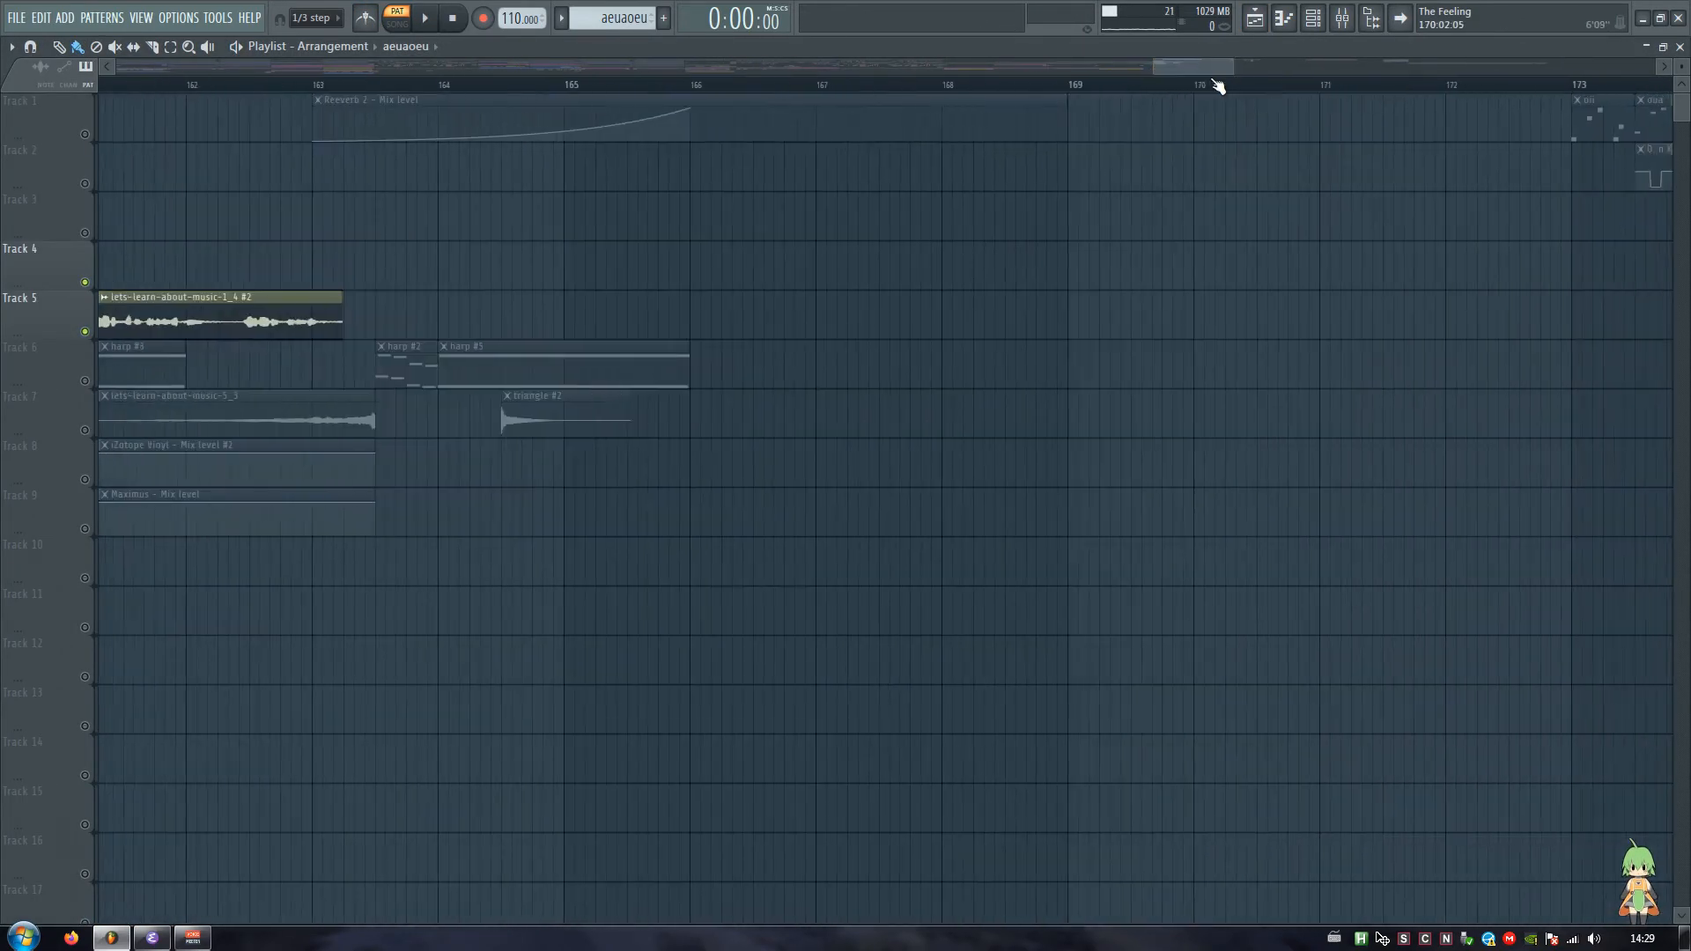
scroll(1216, 85, down, 4)
scroll(1198, 206, right, 8)
drag(1381, 71, 1530, 68)
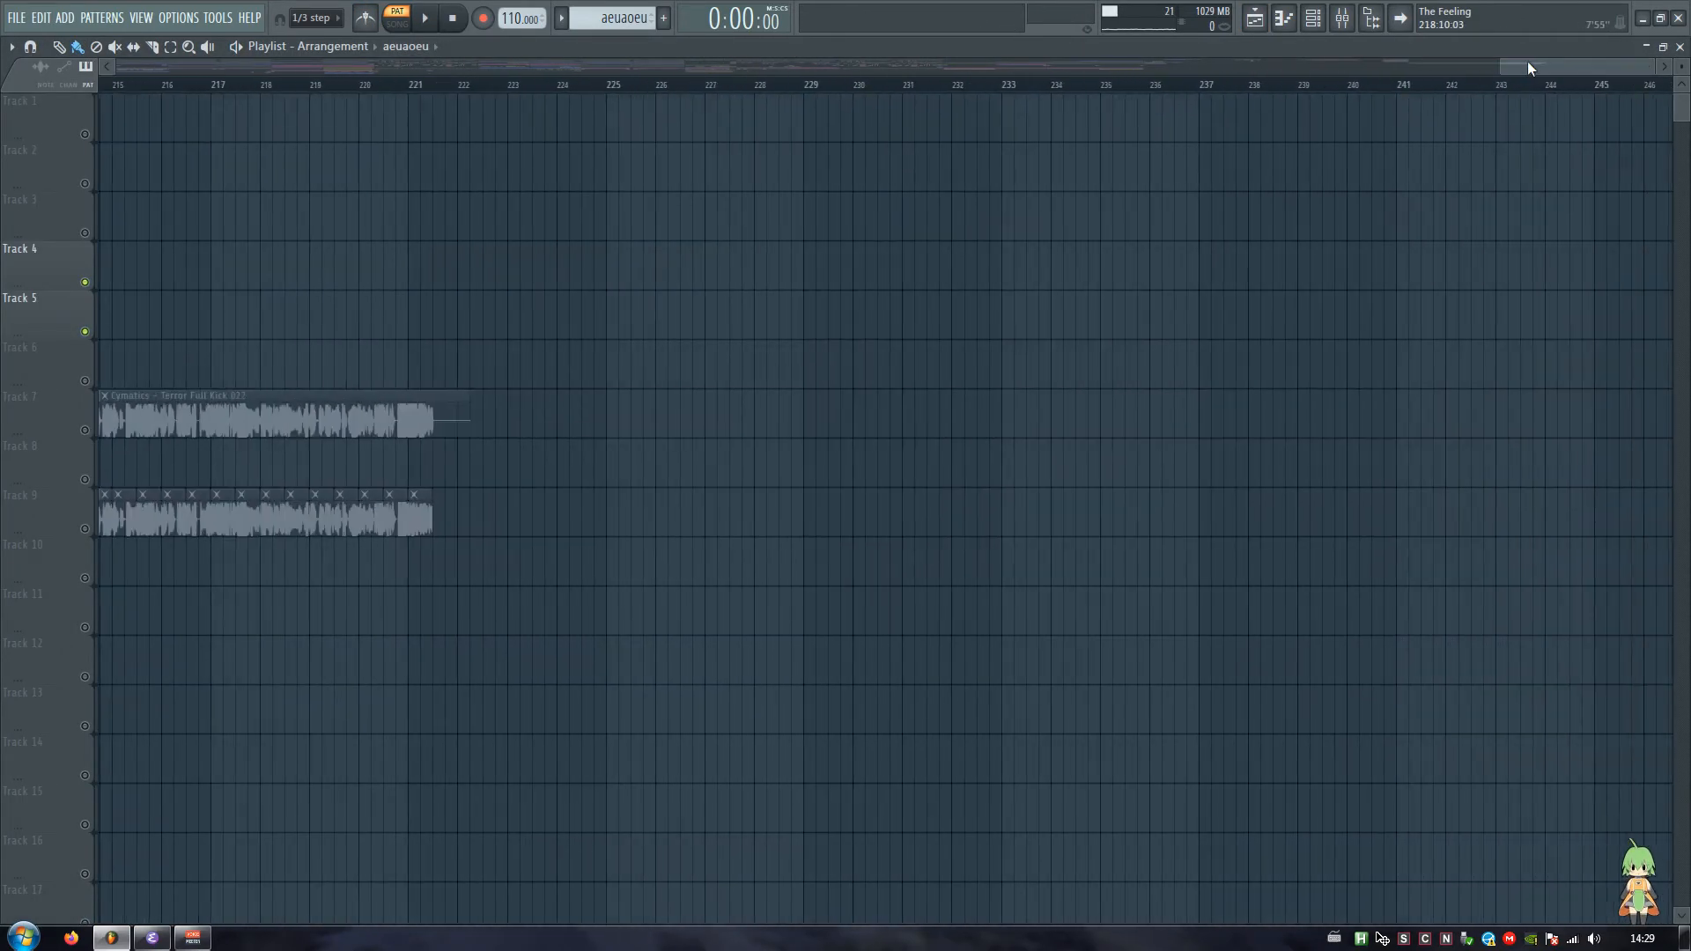
click(838, 124)
drag(838, 124, 831, 122)
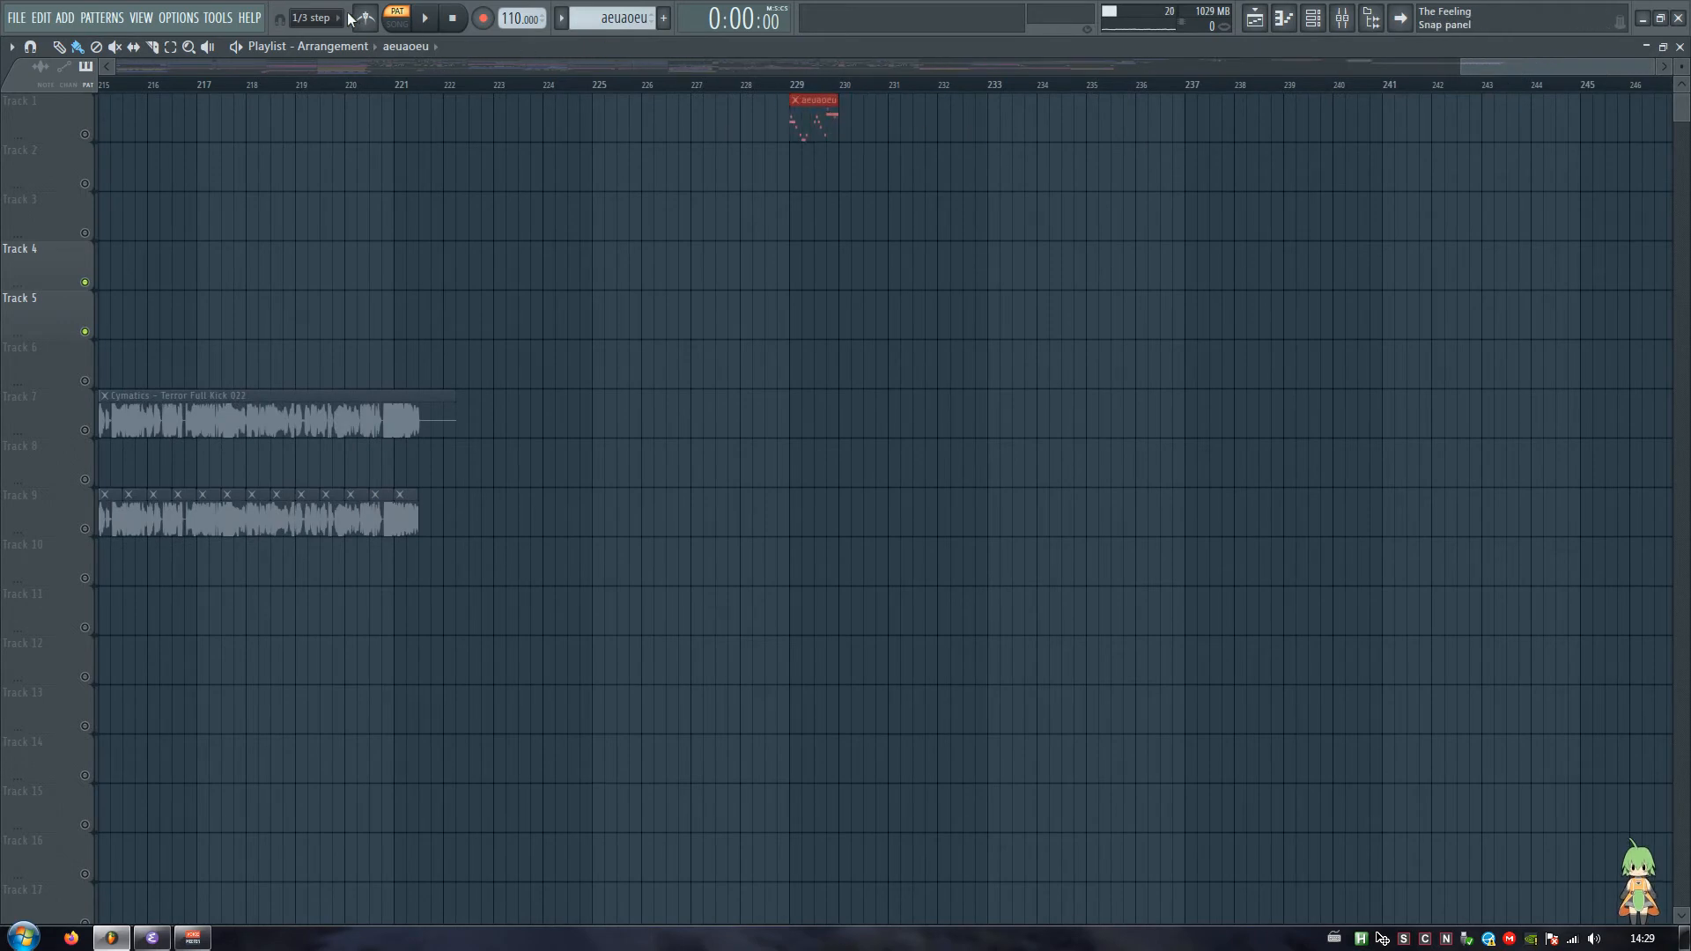
Step: Set snapping to Line, select bar 229 as the playback range, and solo Track 1 to hear the pattern
click(338, 17)
click(308, 37)
click(808, 87)
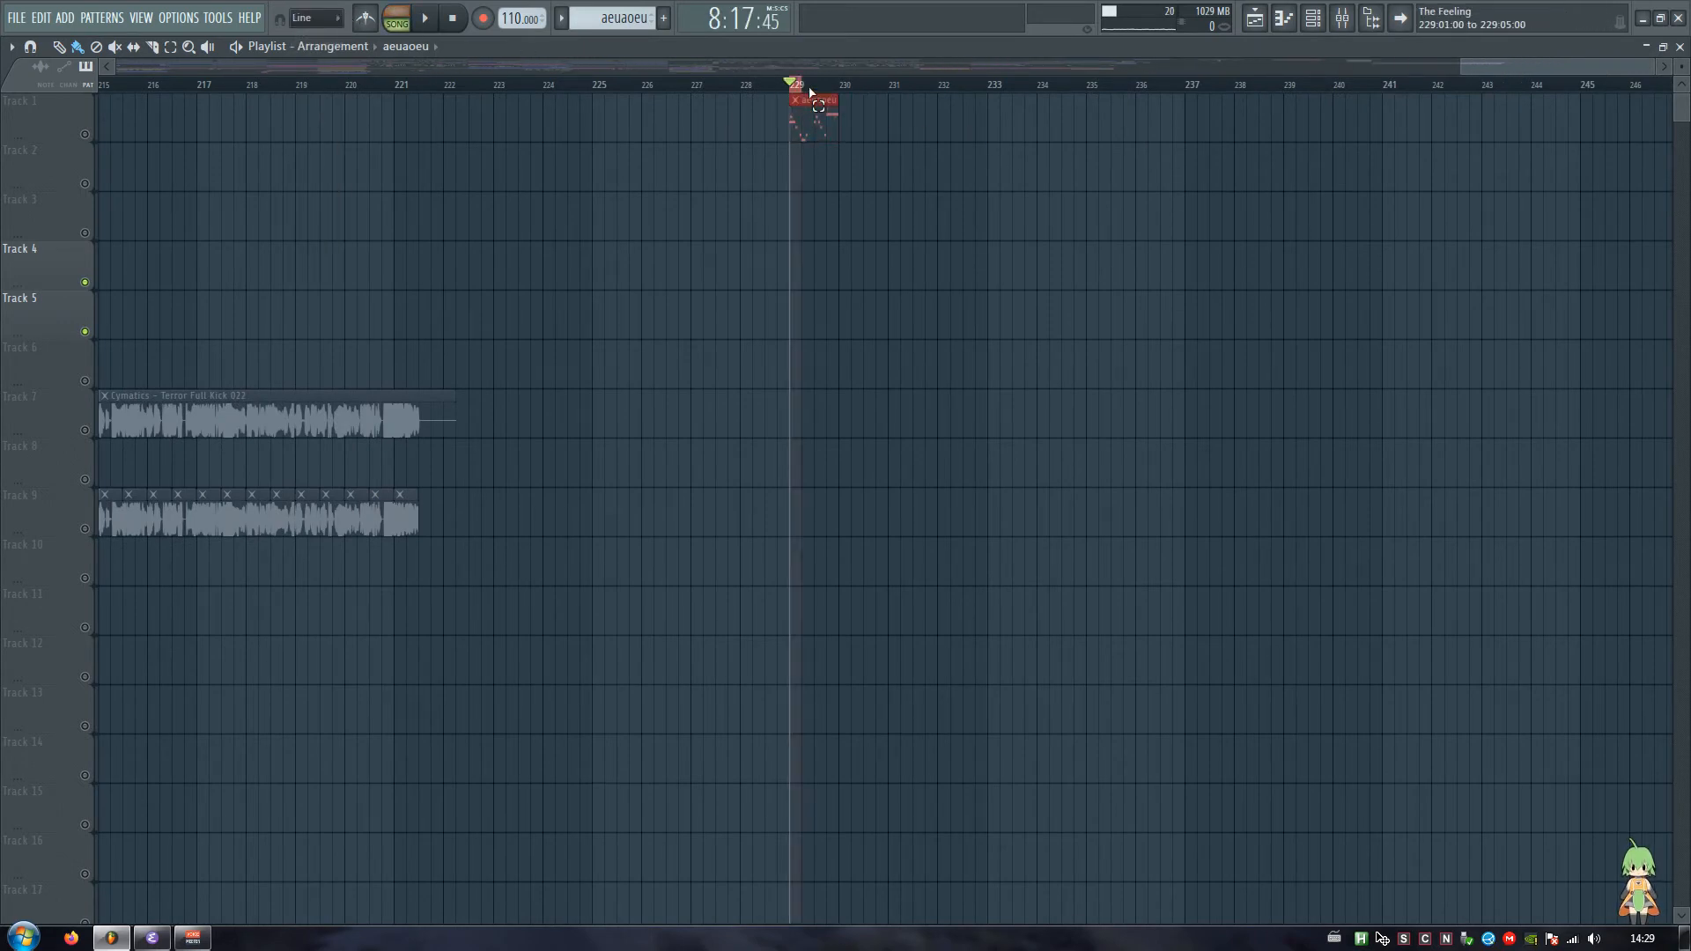
drag(810, 88, 840, 89)
right_click(87, 133)
key(space)
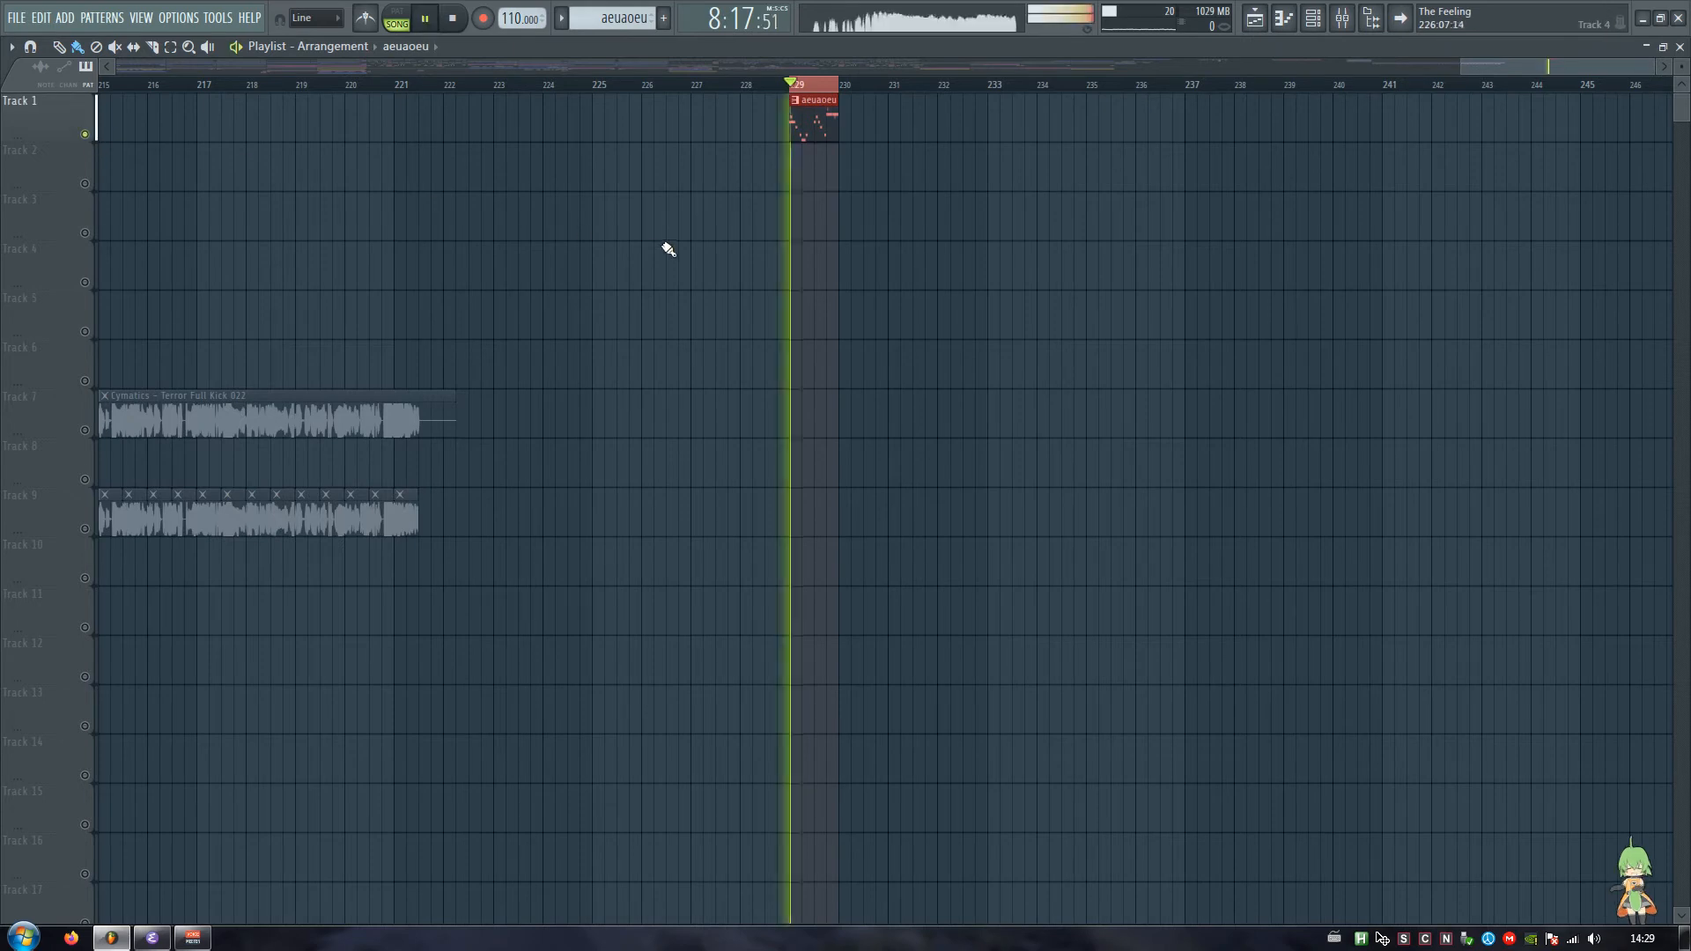
scroll(844, 83, up, 3)
key(space)
Step: Reopen the Default Harmor channel and create an automation clip for its filter 1 frequency
key(Escape)
key(Escape)
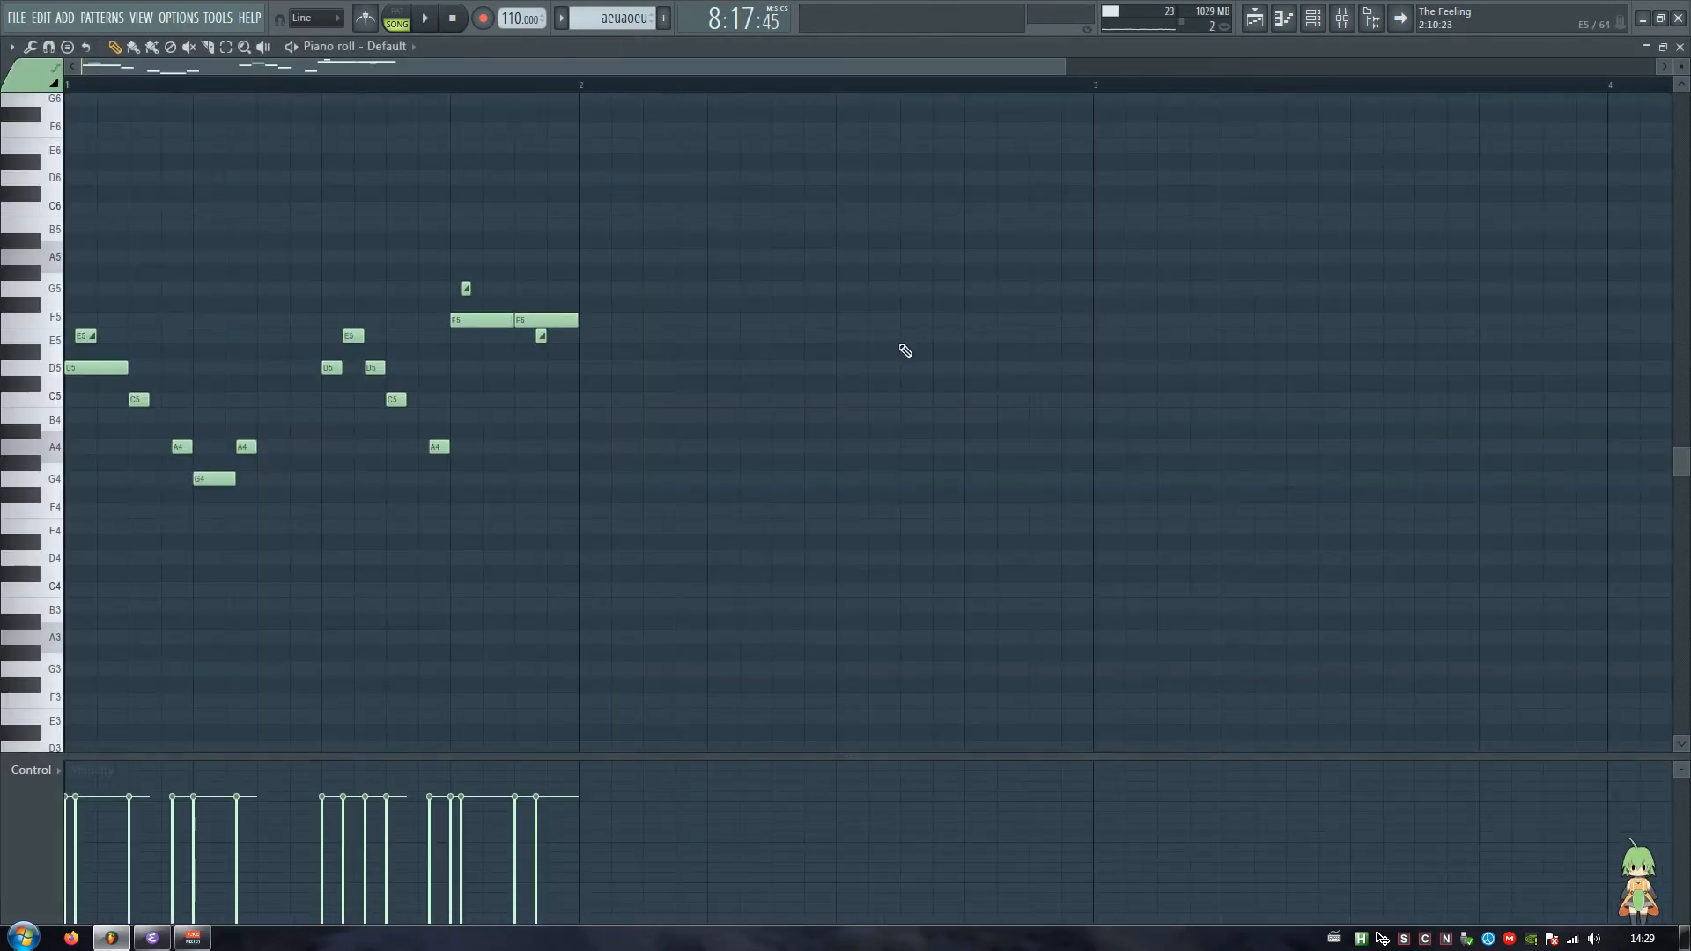
click(693, 843)
click(694, 869)
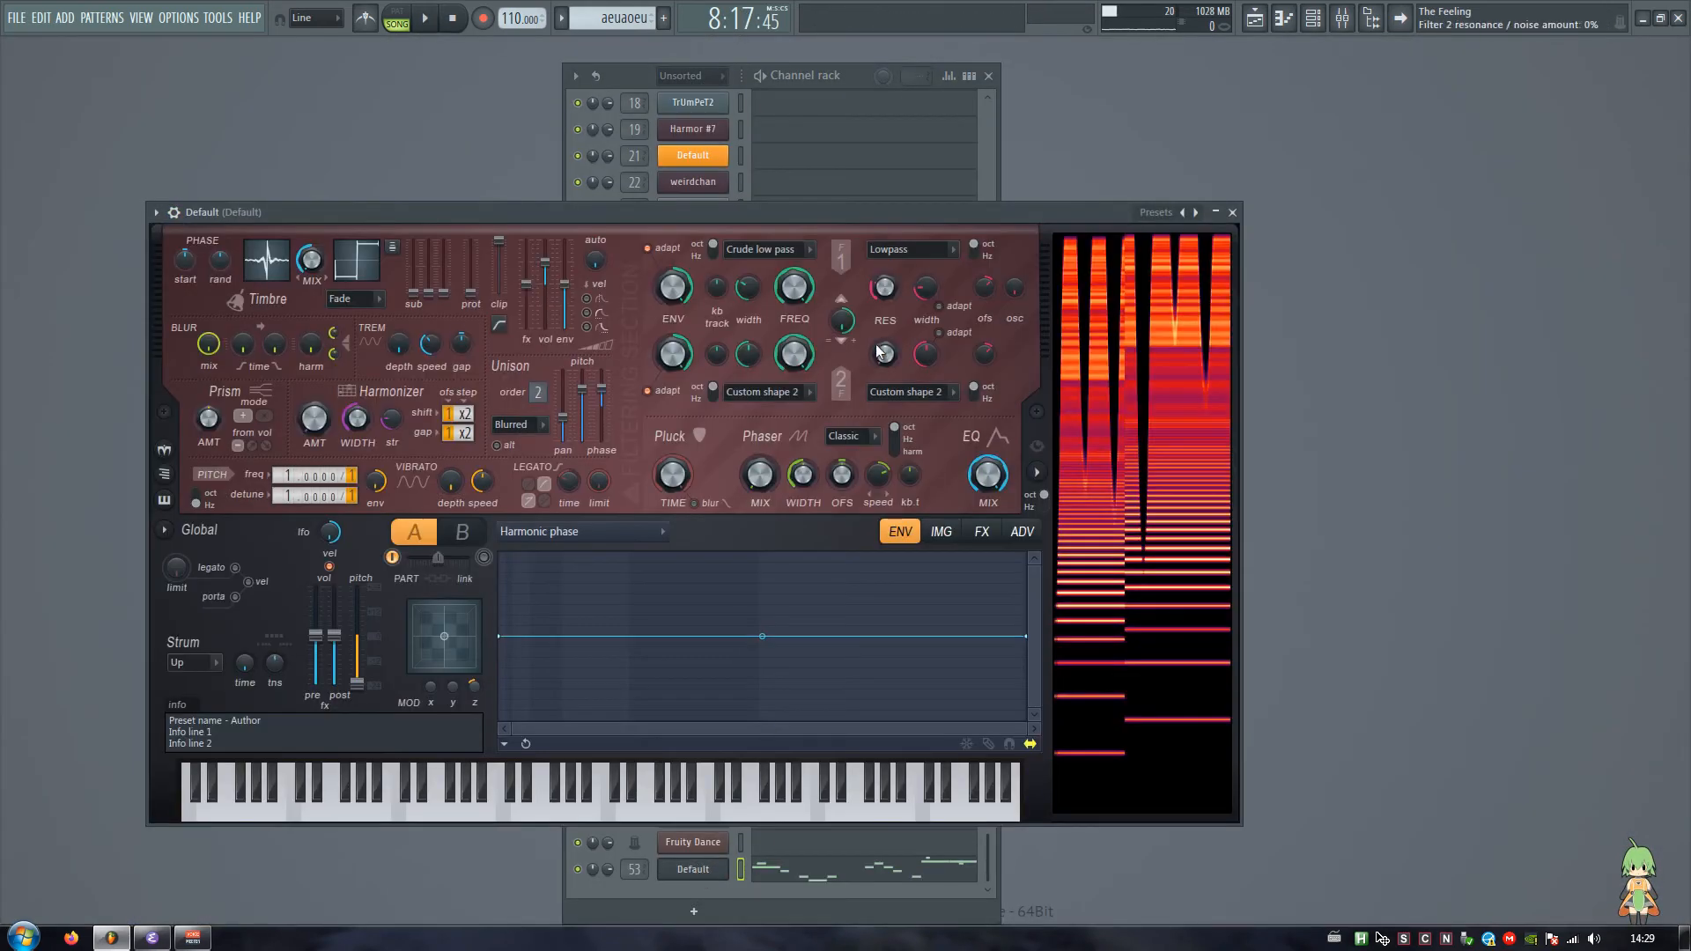
right_click(804, 294)
click(856, 455)
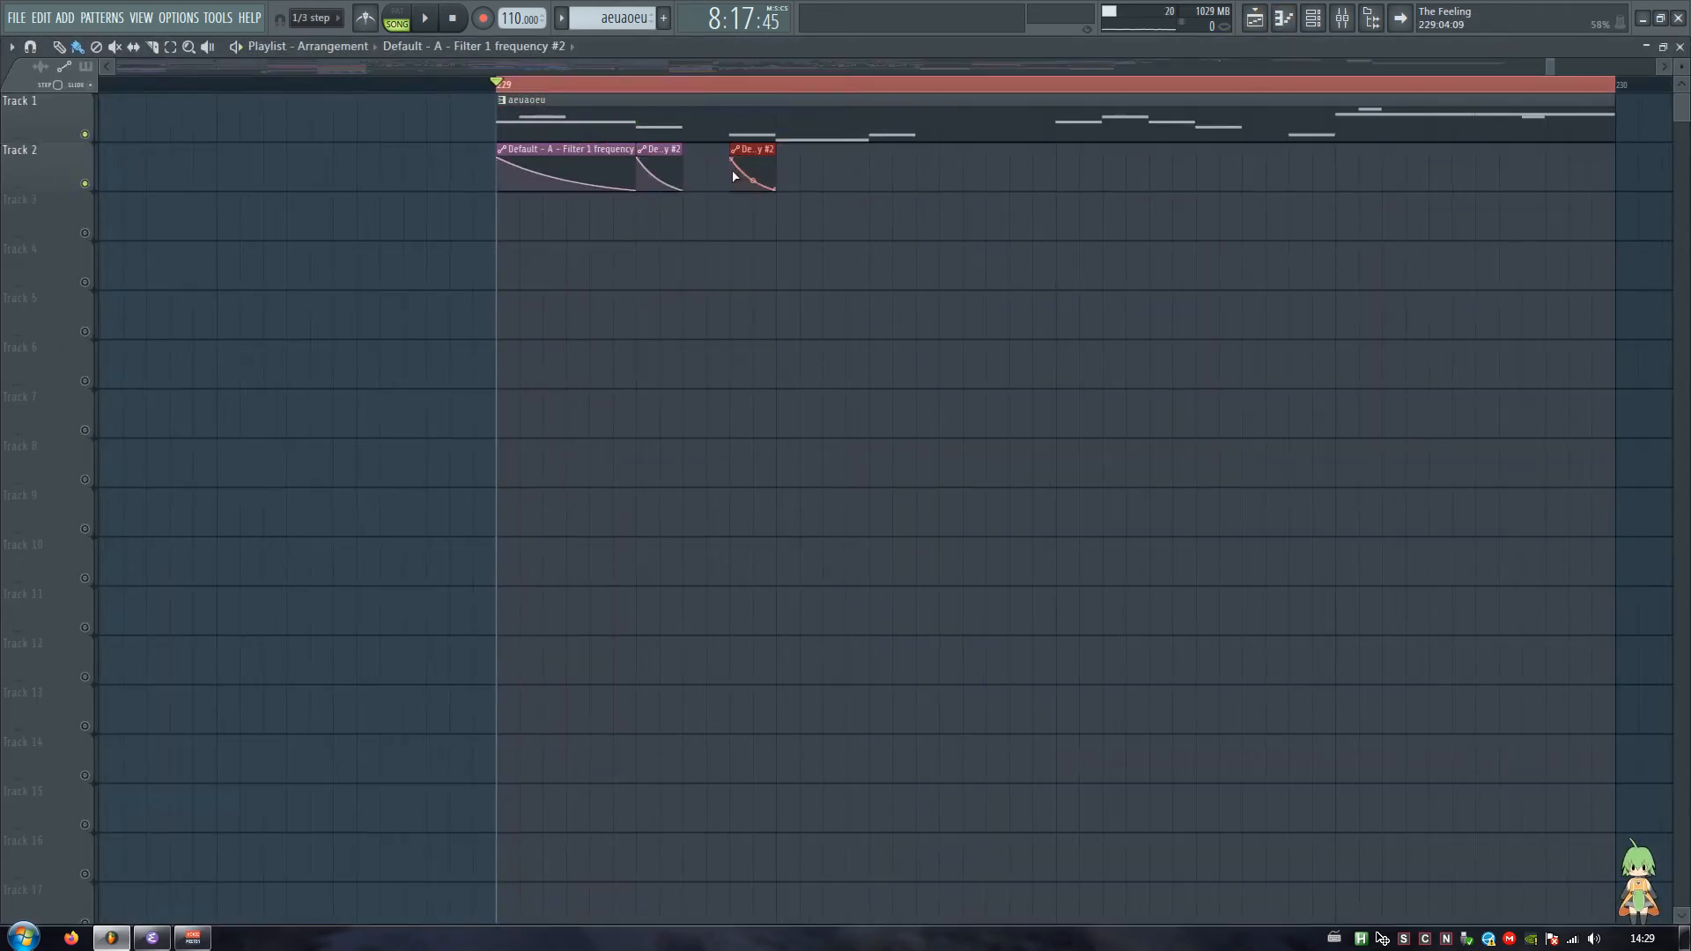
Step: Play back bar 229 to check the filter 1 frequency automation clips against the melody
key(space)
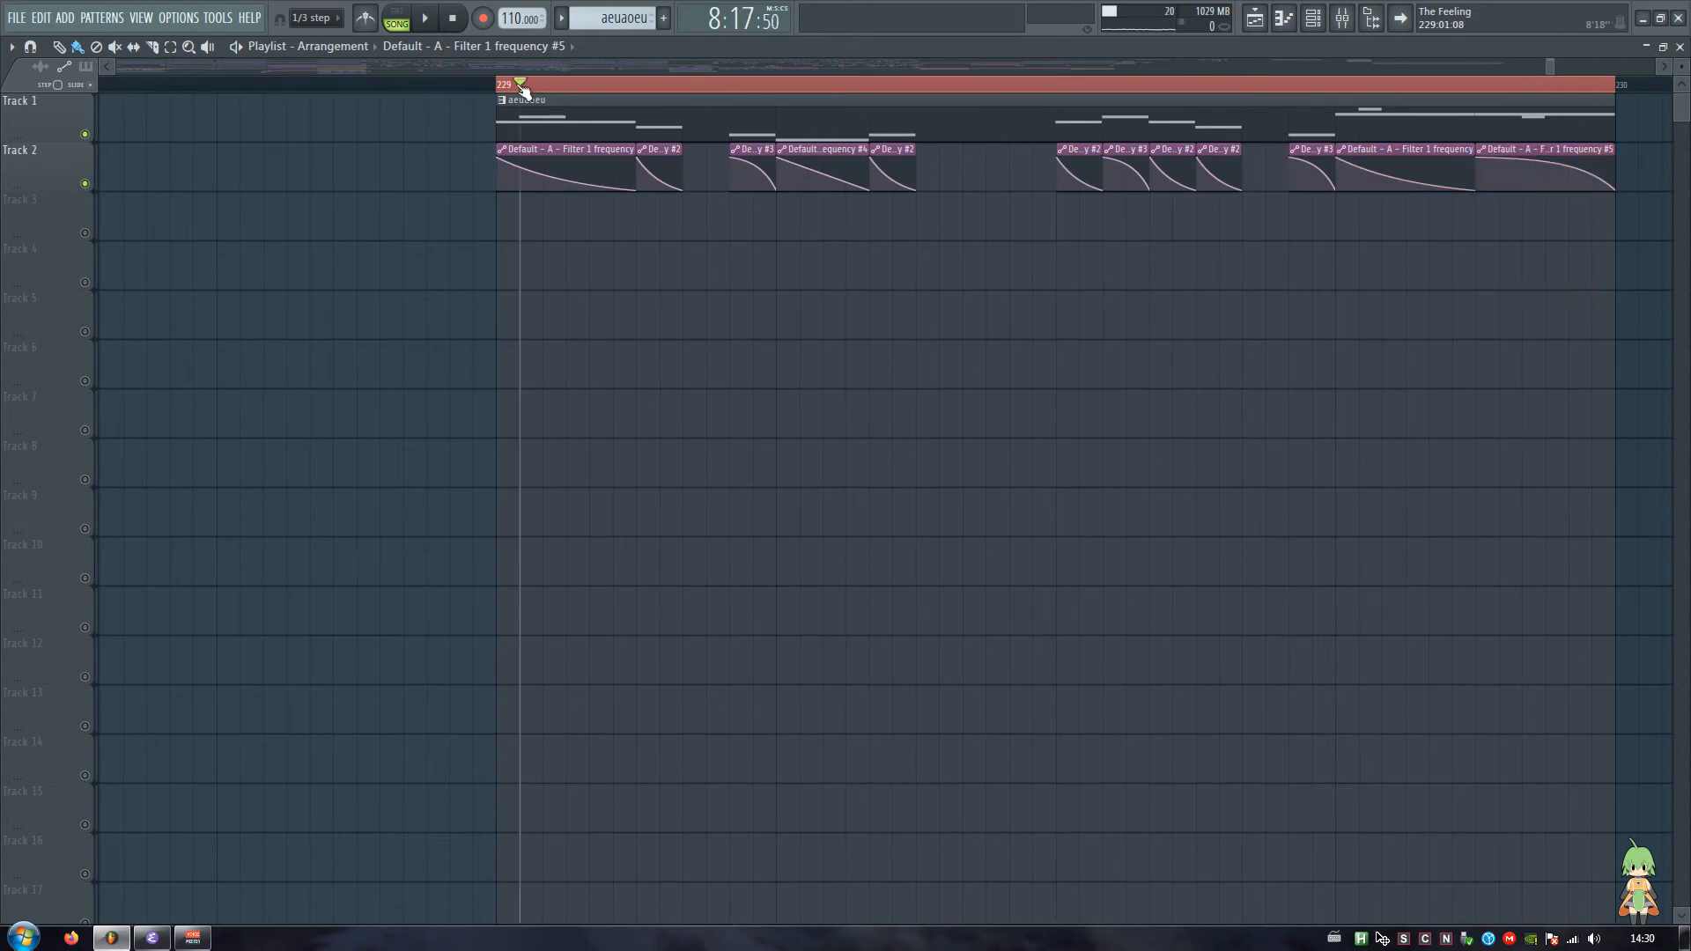
drag(520, 85, 496, 85)
scroll(588, 69, down, 2)
scroll(588, 85, down, 2)
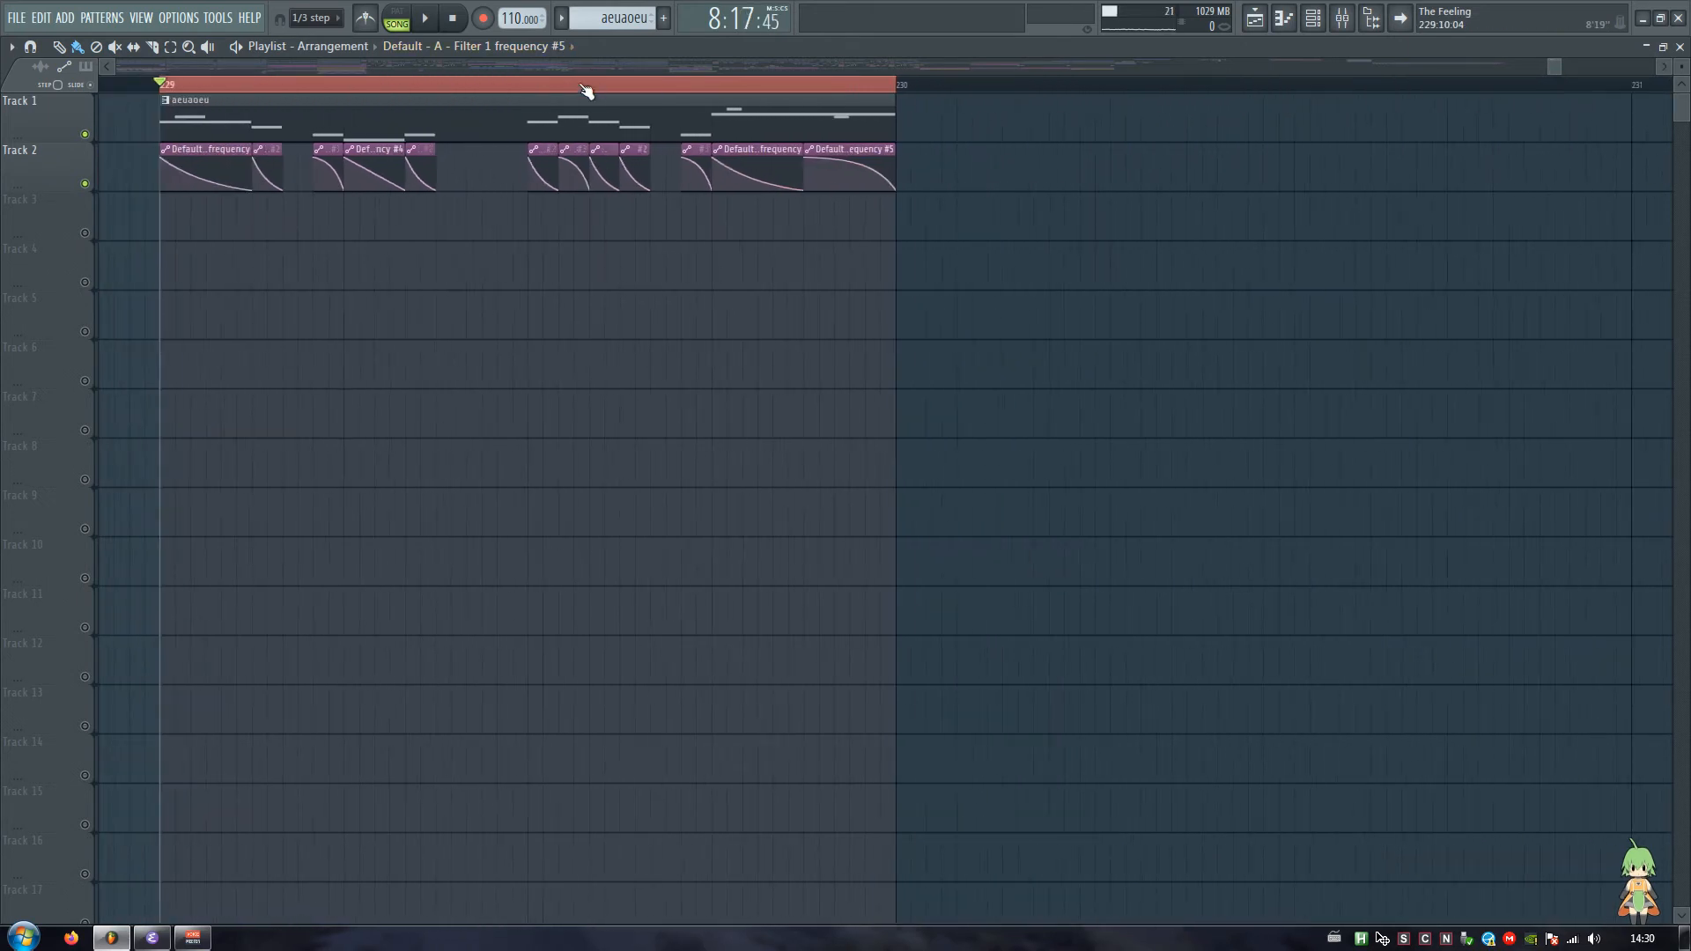
scroll(571, 69, up, 2)
key(space)
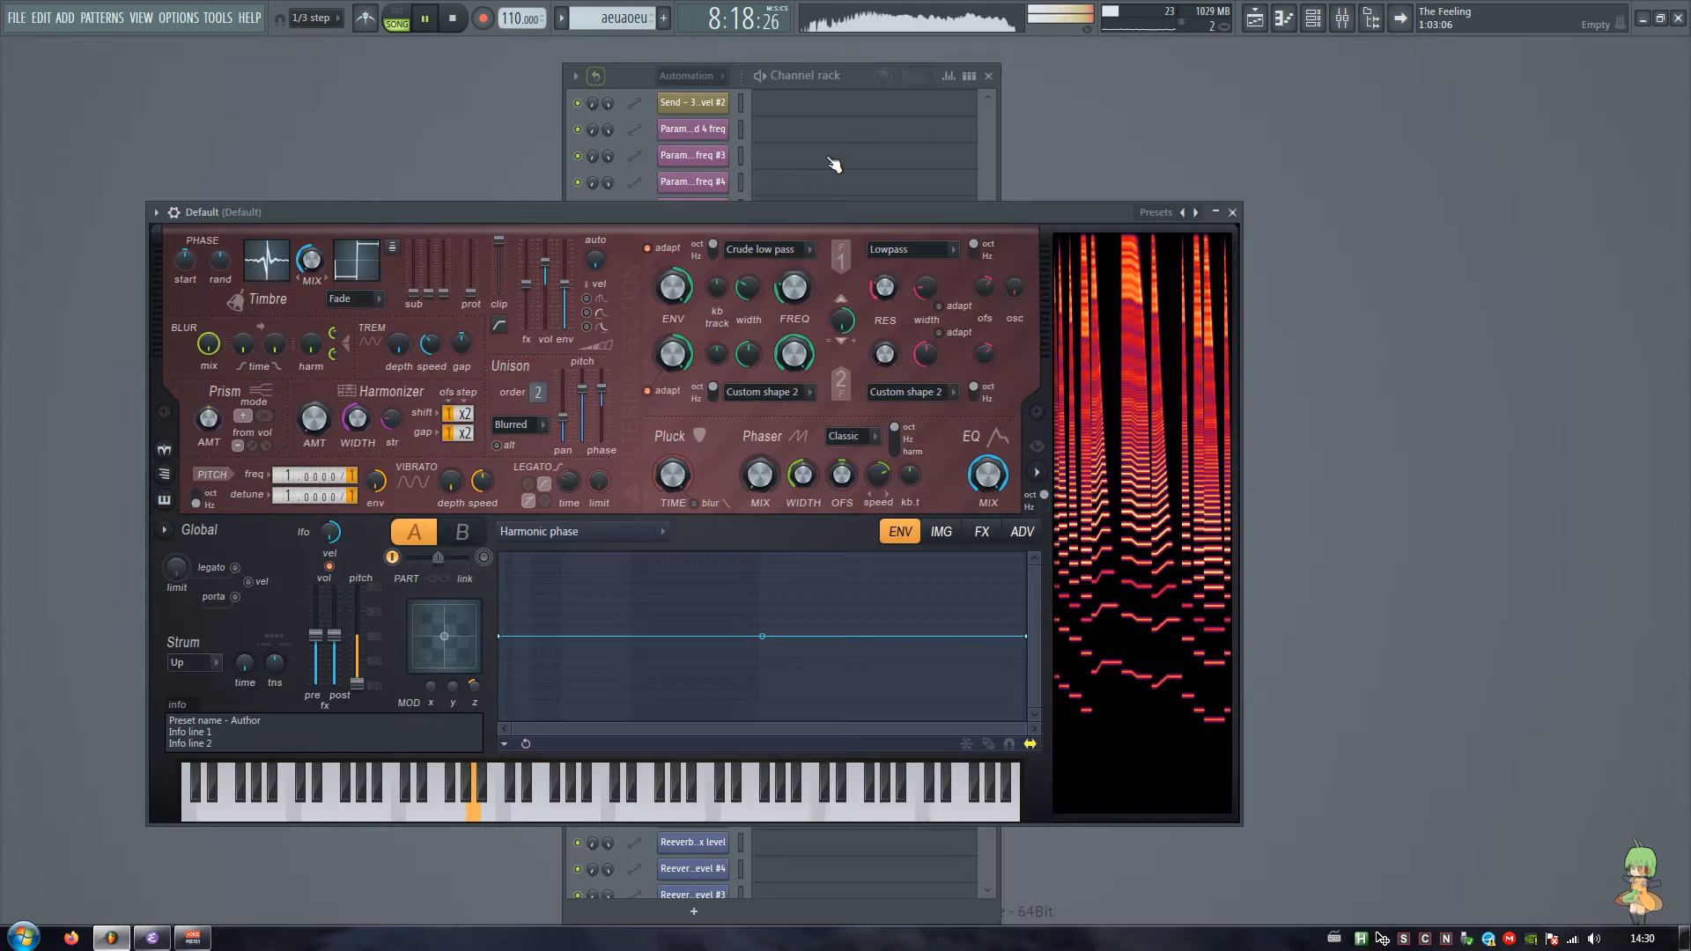
Step: Set Harmor's filter 1 resonance amount to 21% and replay the automated melody
drag(931, 212, 948, 212)
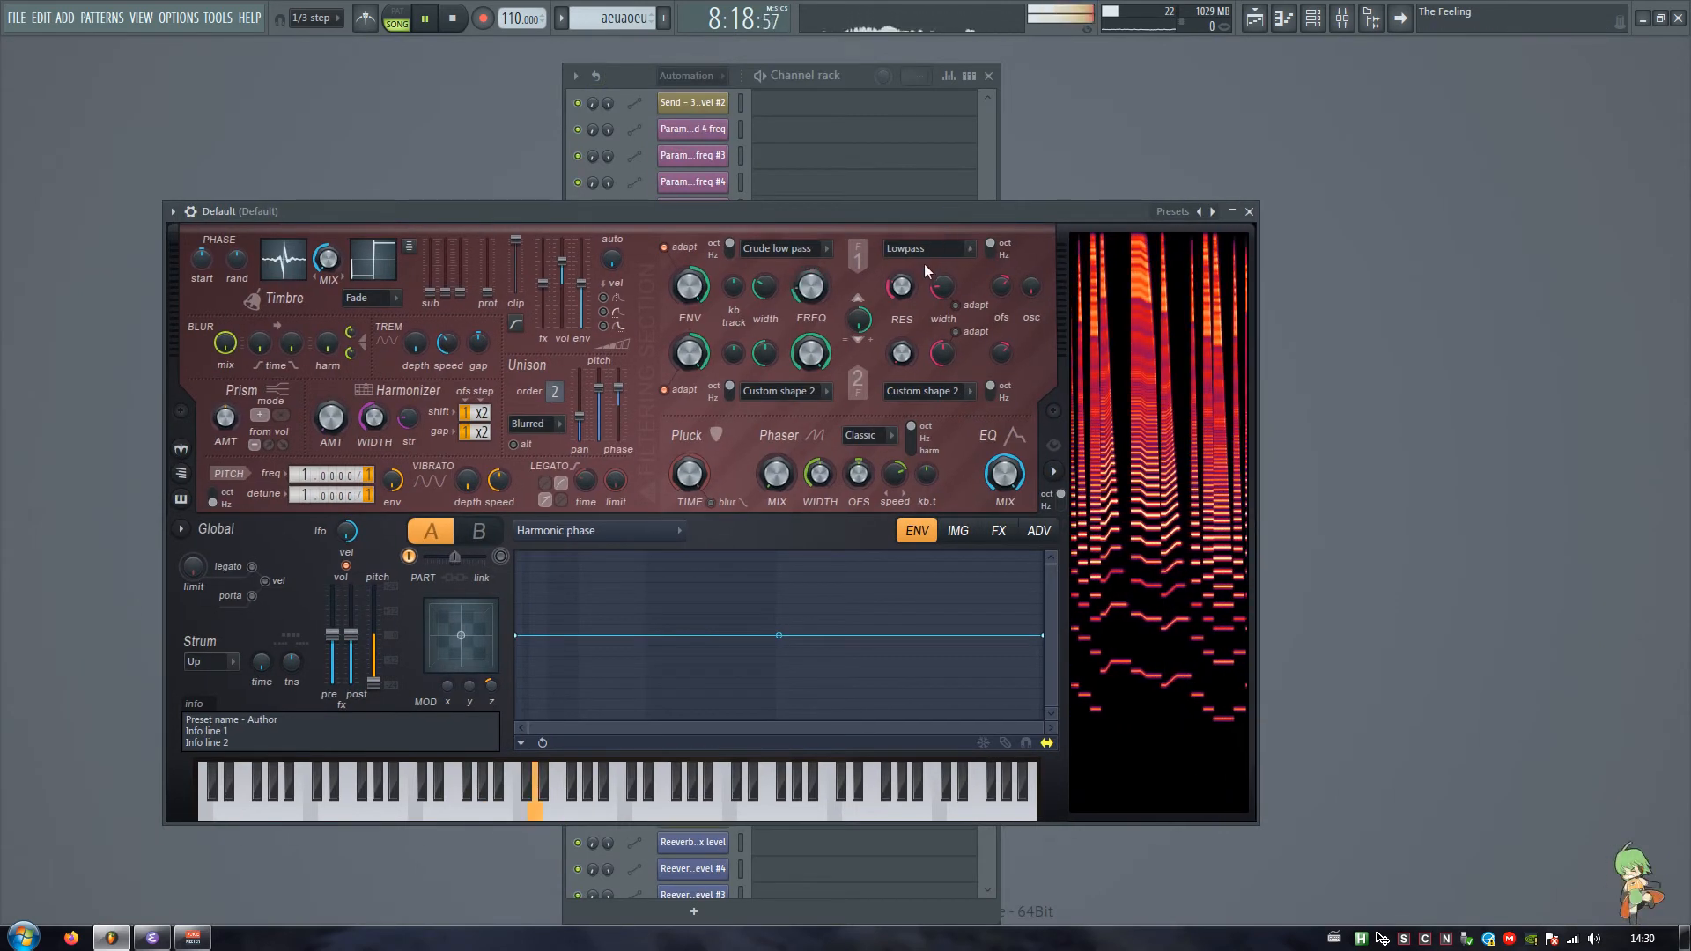
key(space)
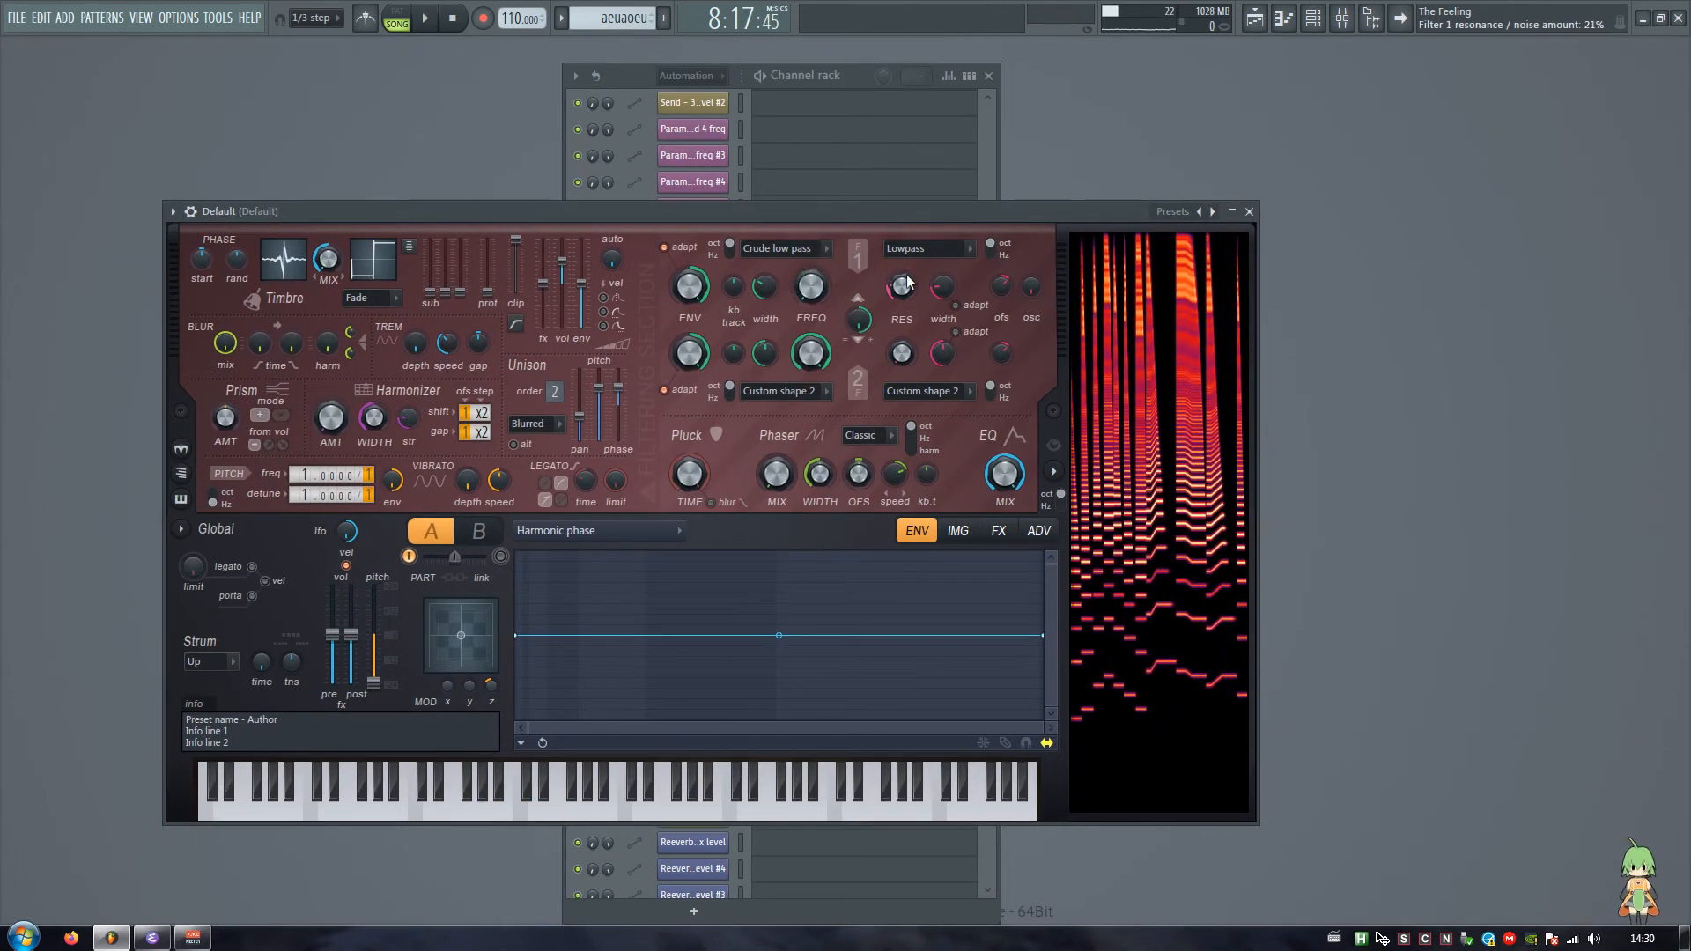
key(space)
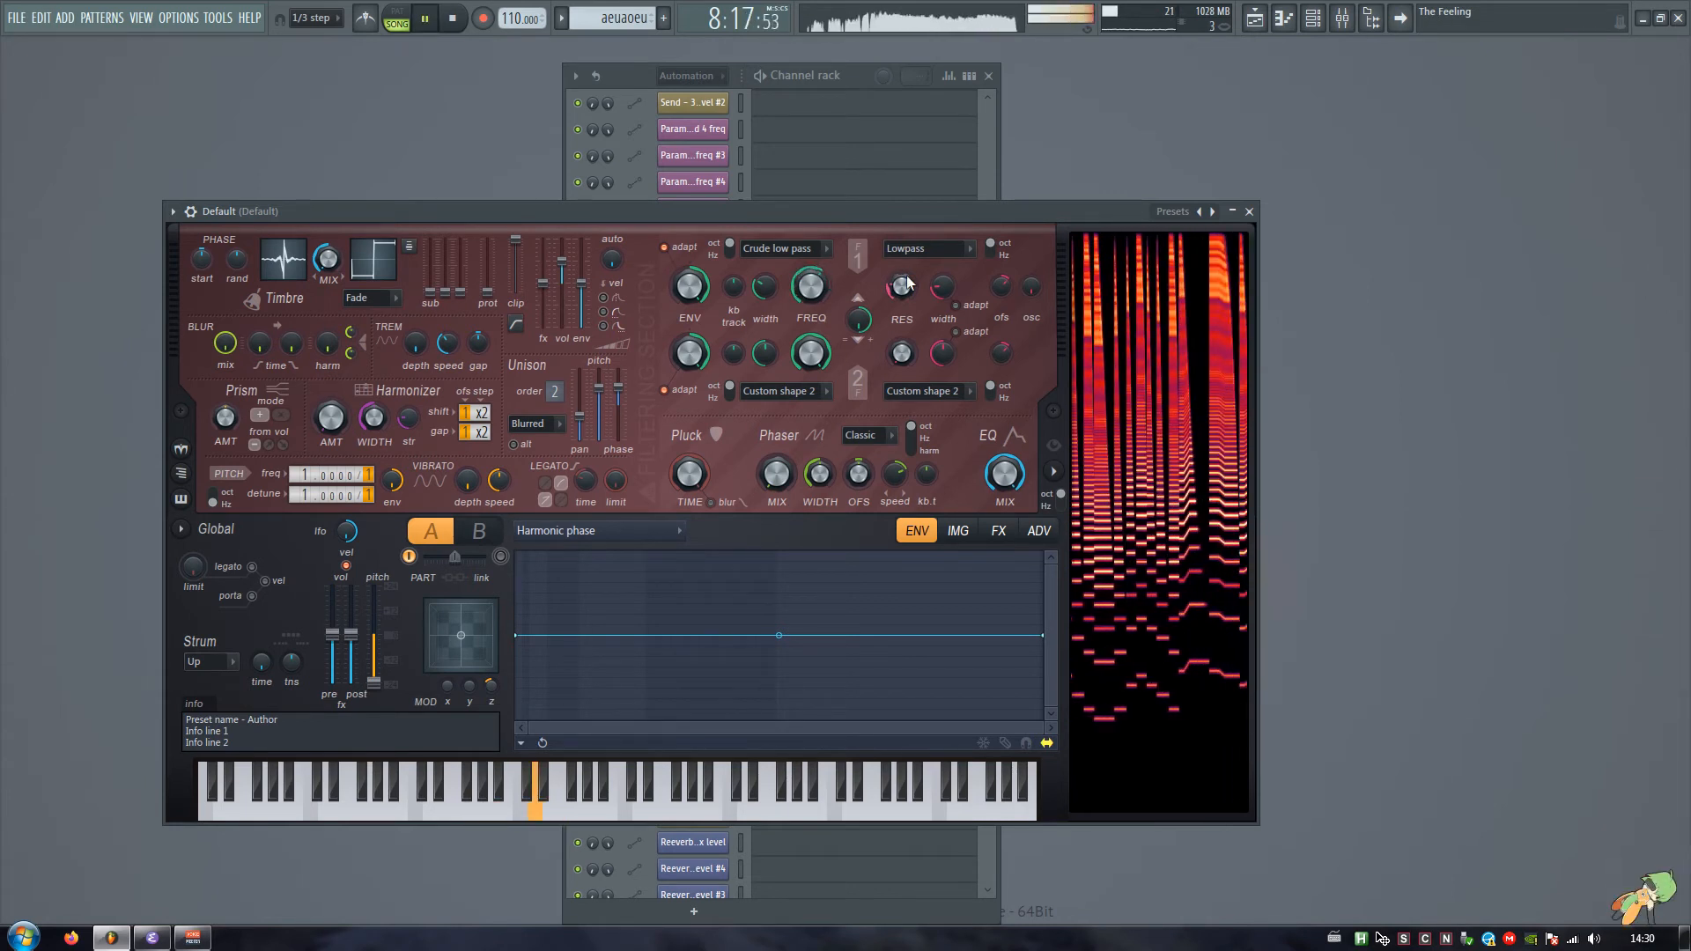
key(space)
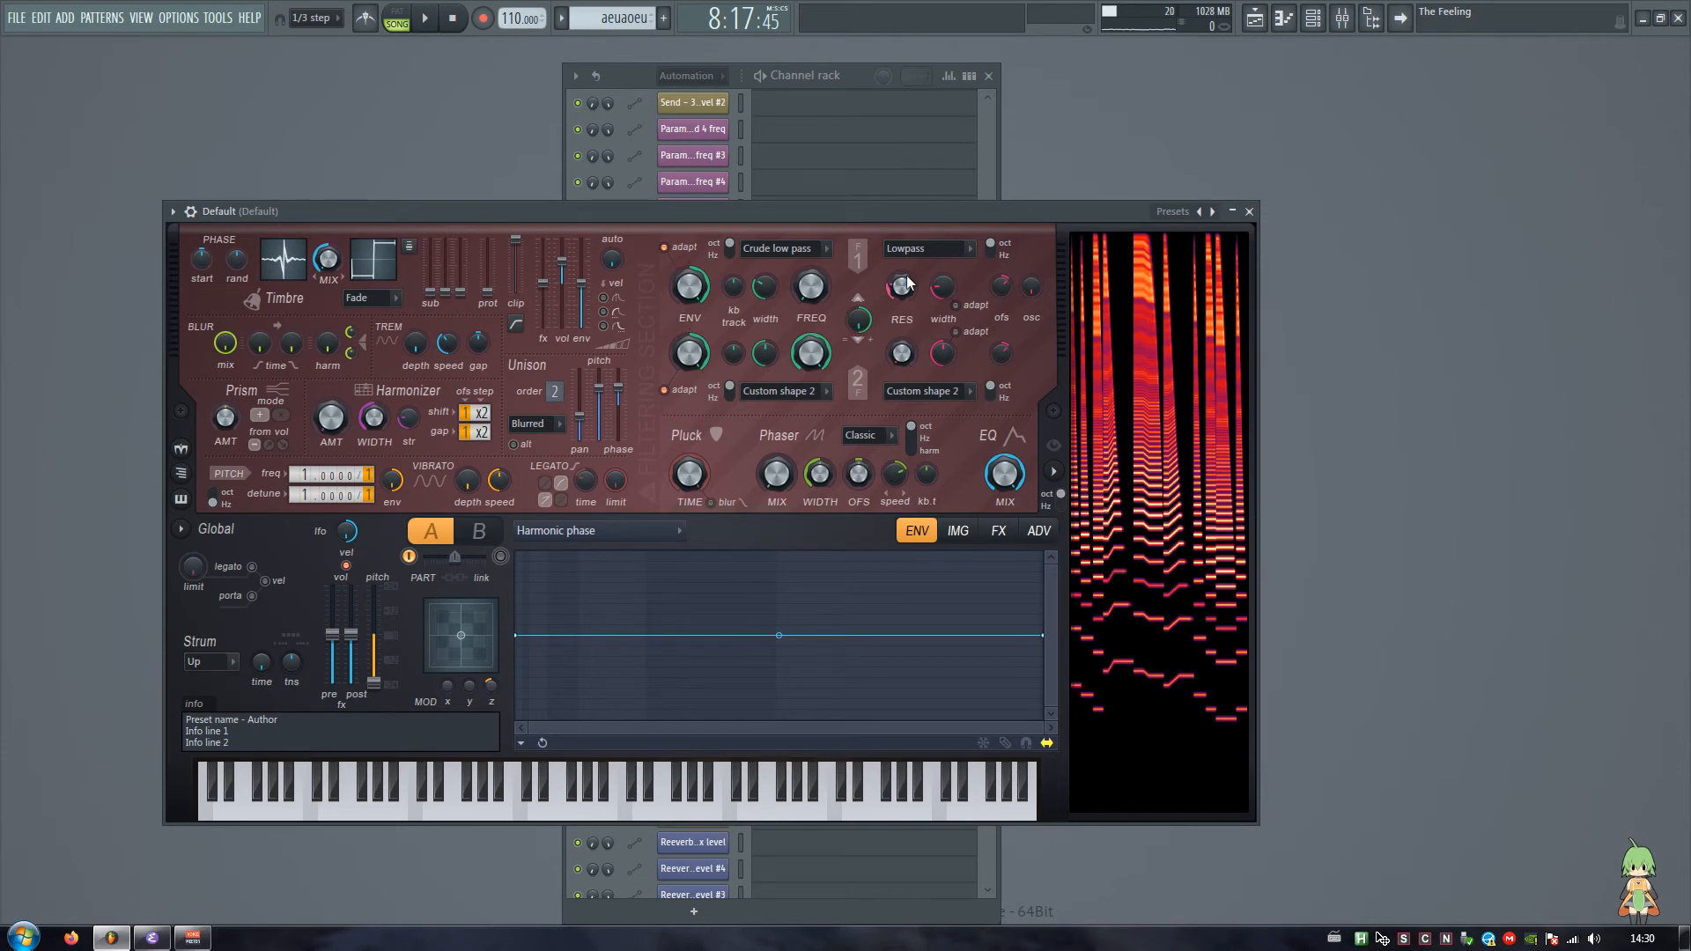
Step: Open the mixer at the Default track 53, check its level during playback, and filter the channel rack to Unsorted channels
key(Escape)
key(F9)
scroll(879, 494, right, 4)
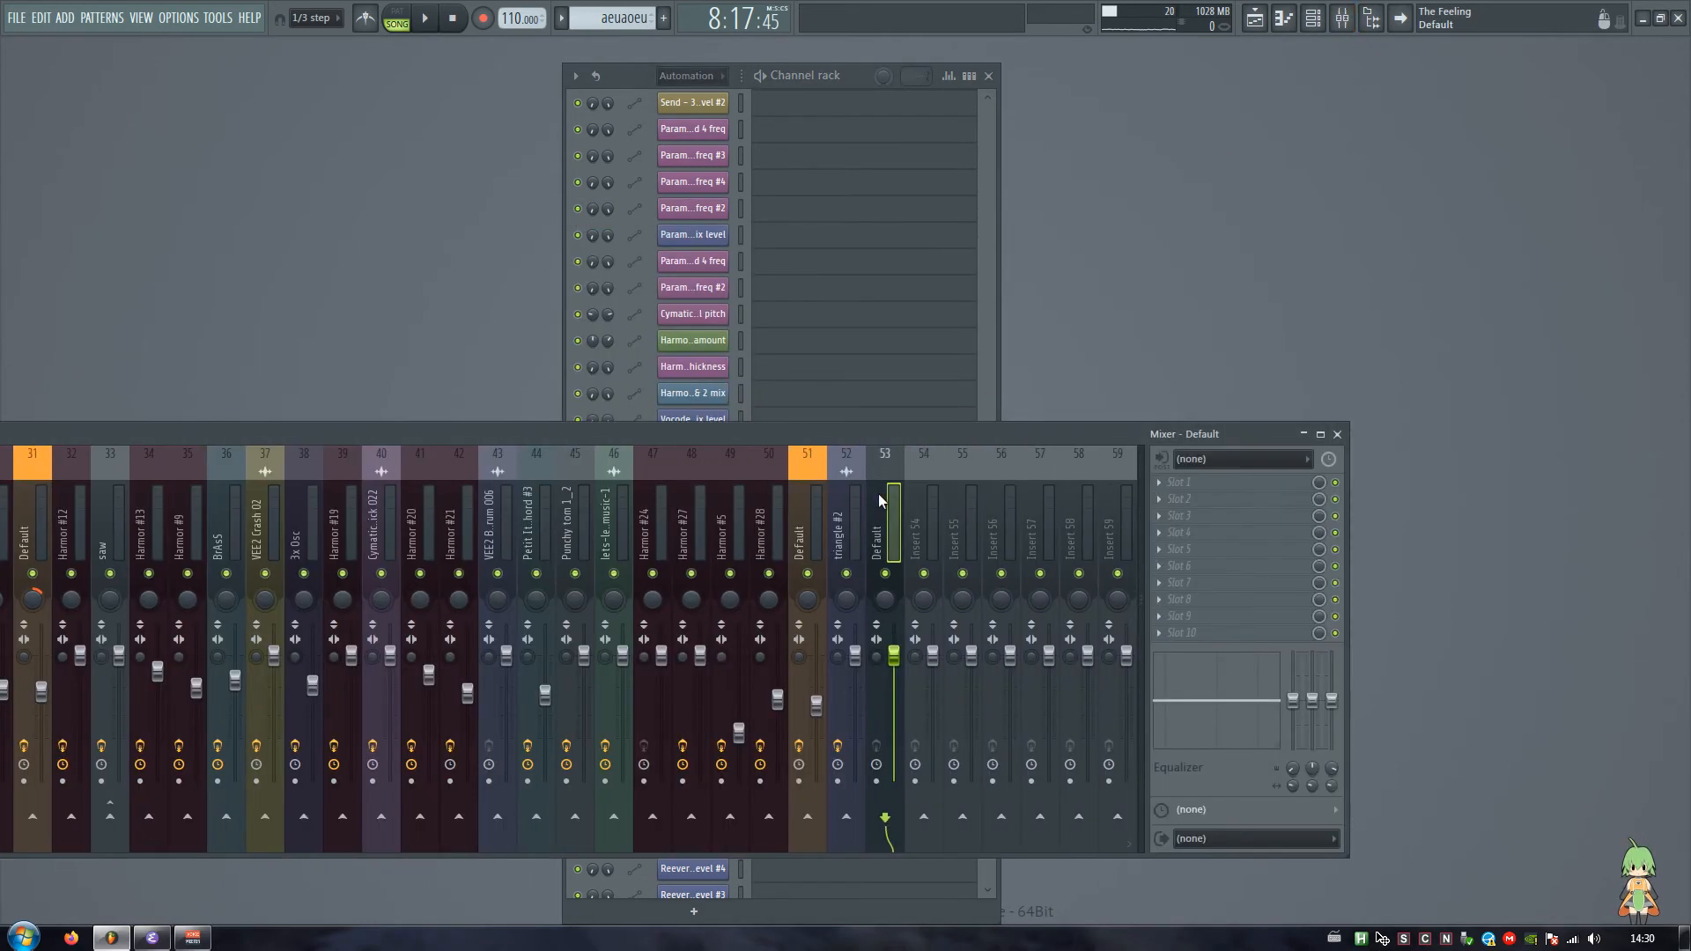
key(space)
key(space)
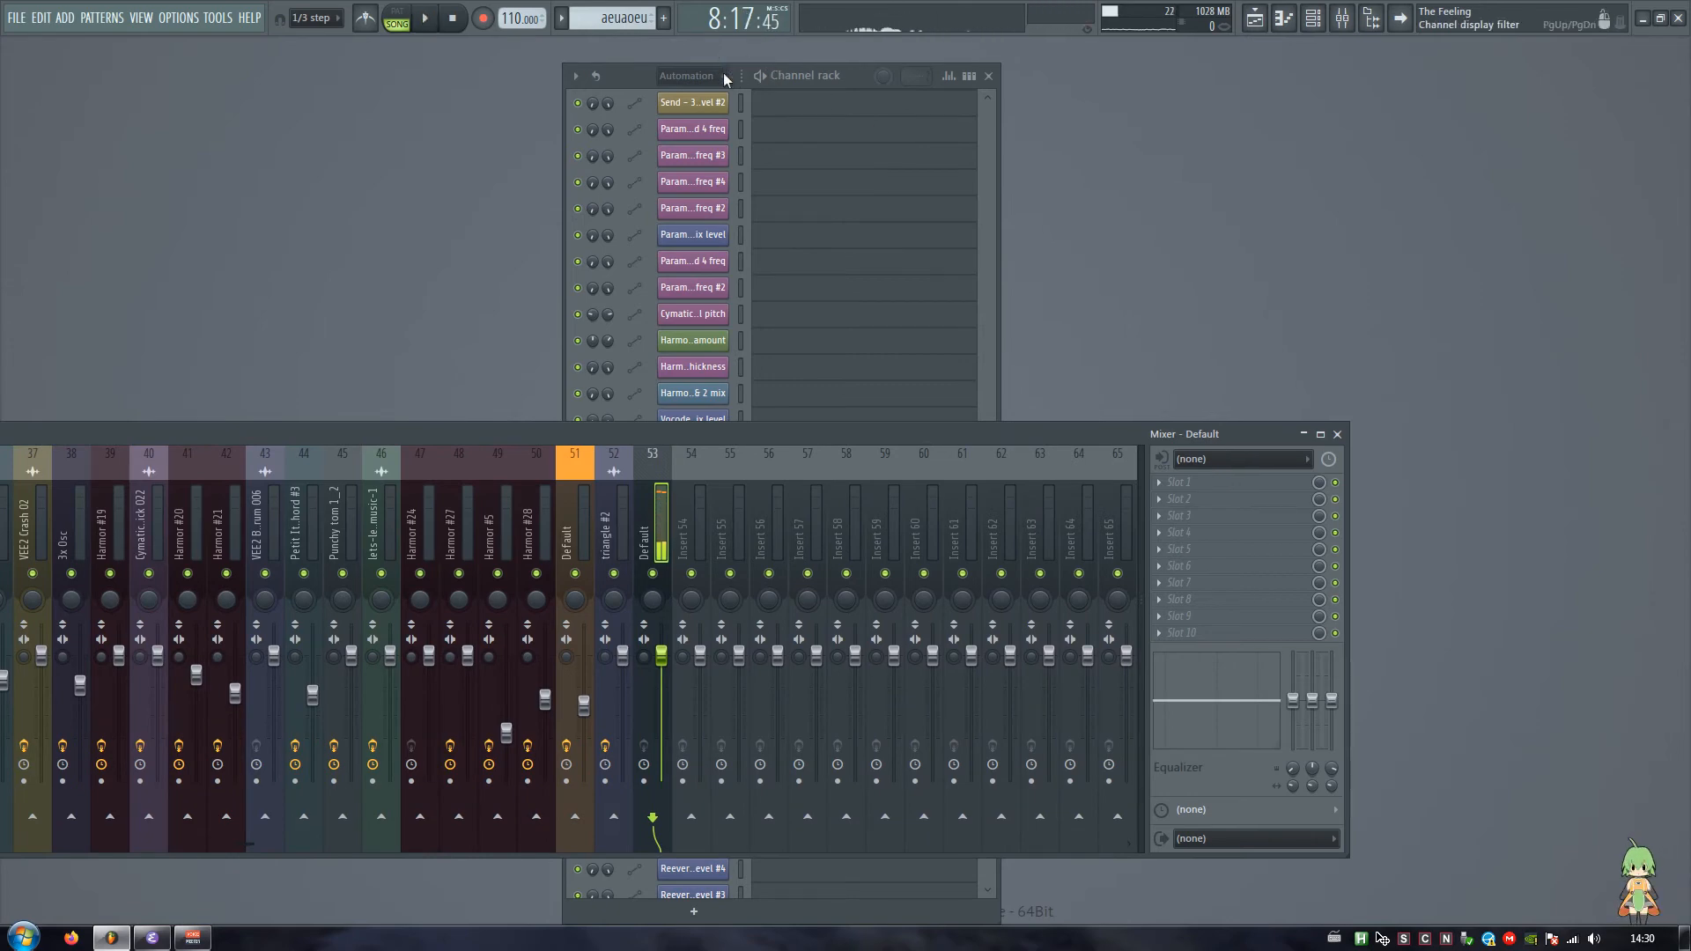
click(692, 75)
click(706, 160)
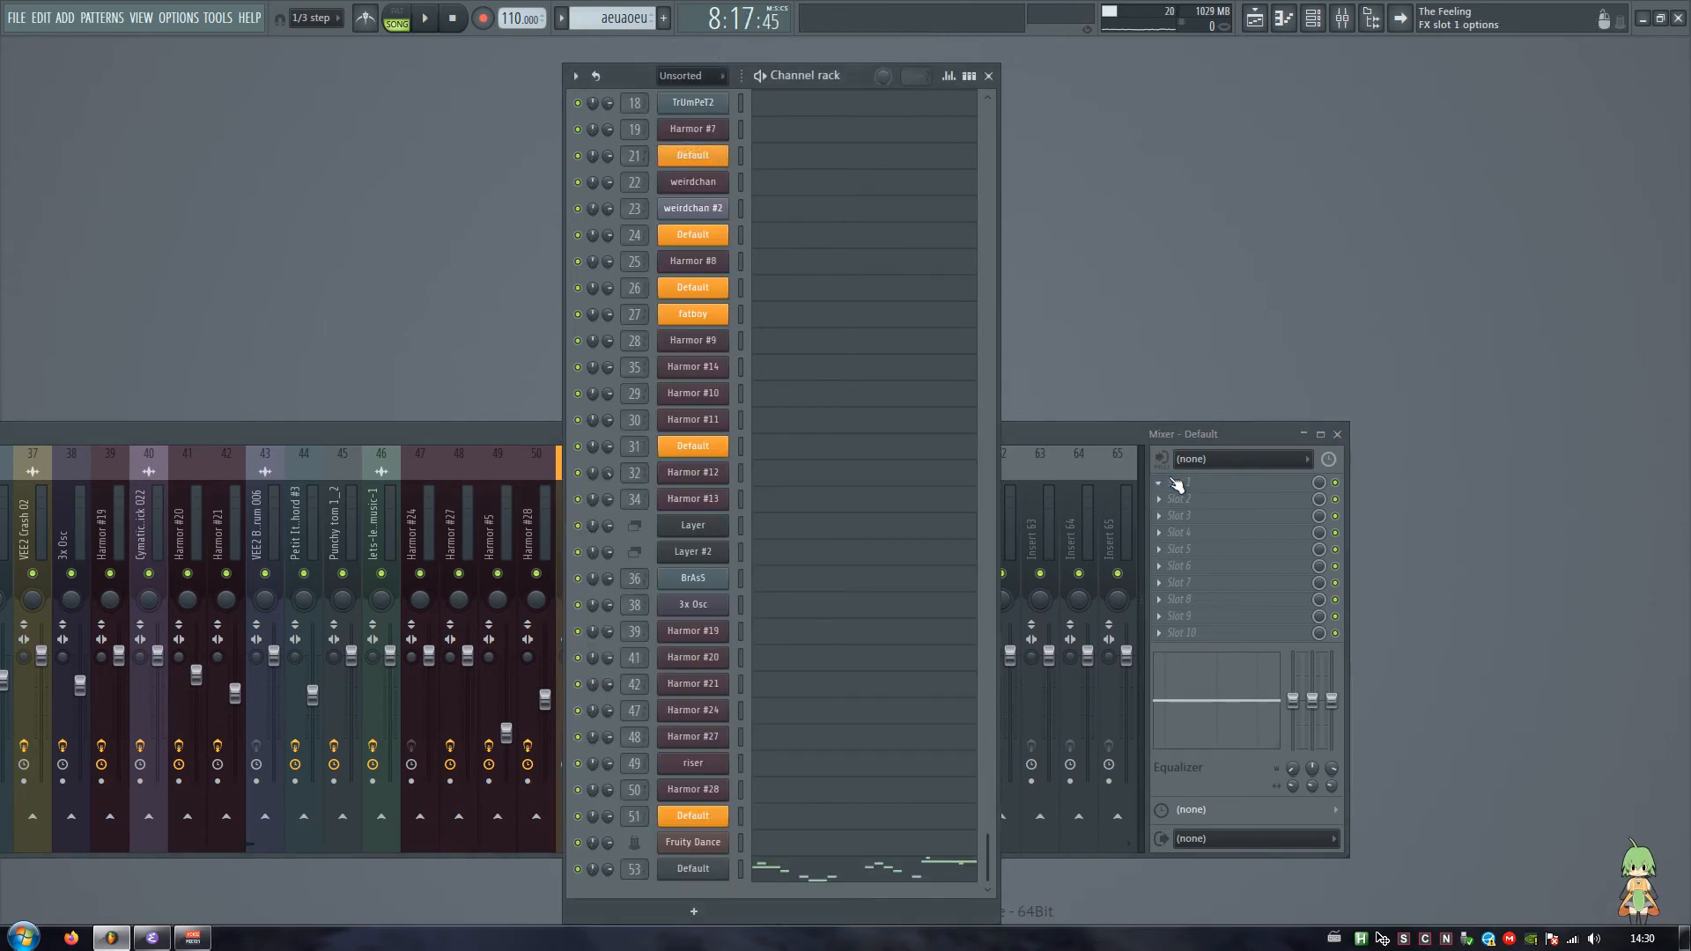
Step: Load Fruity WaveShaper into the first effect slot of the Default mixer track and place its window above the mixer
key(alt+p)
text(waveshaper)
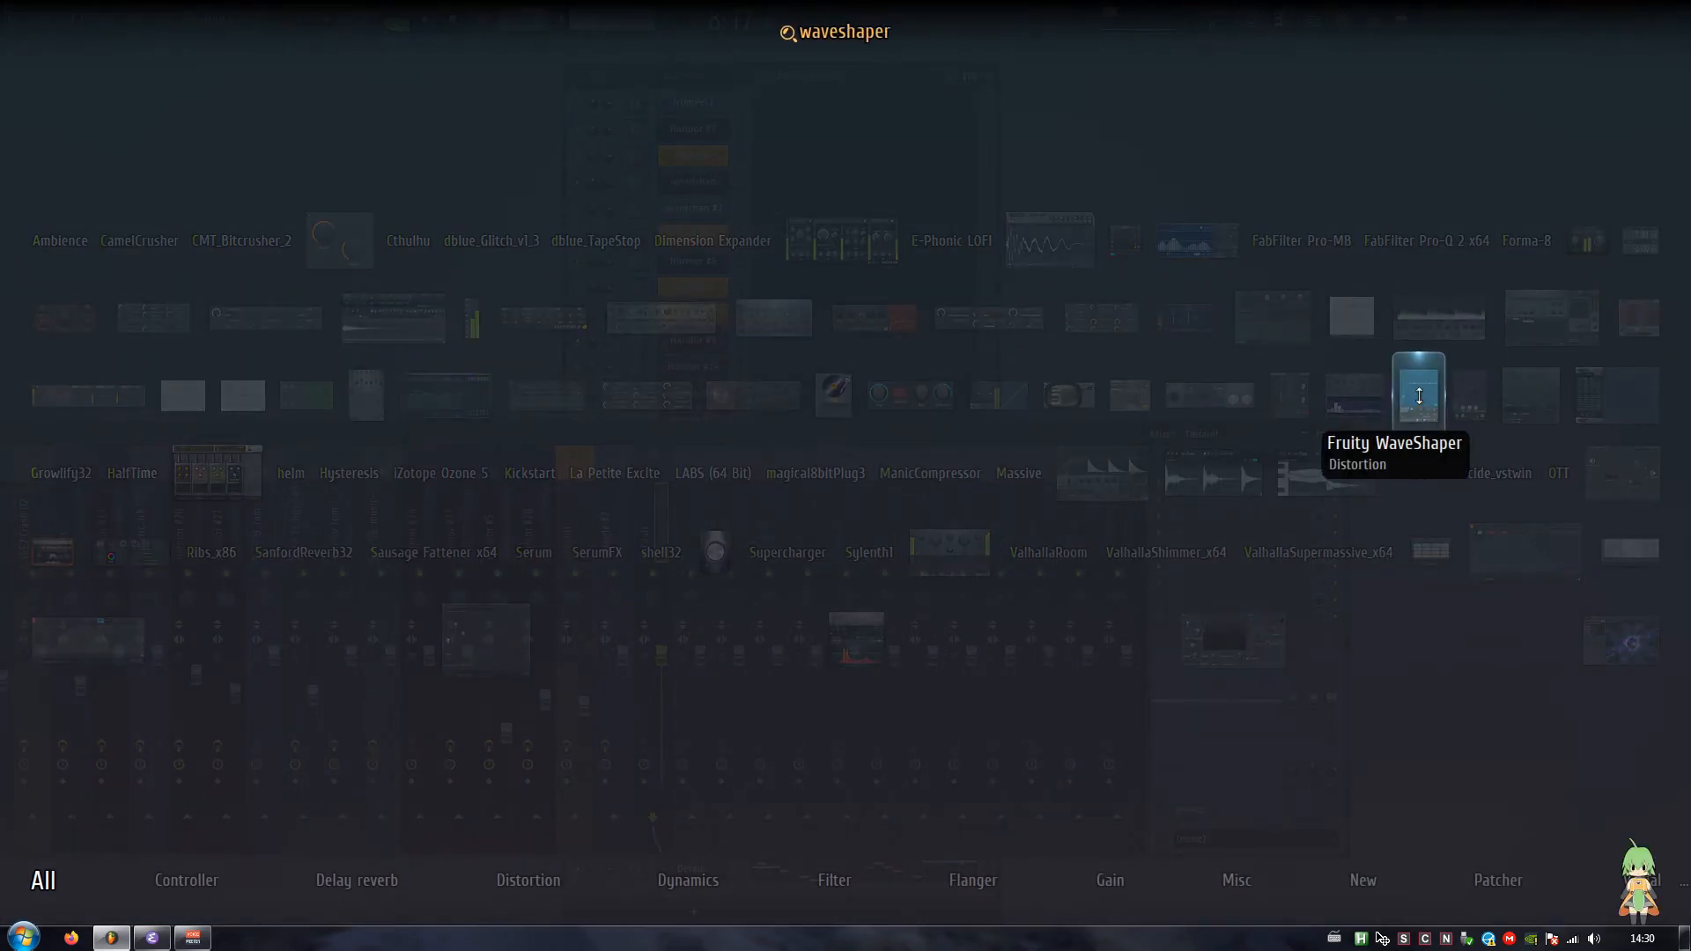
click(1419, 396)
drag(1305, 250, 1186, 255)
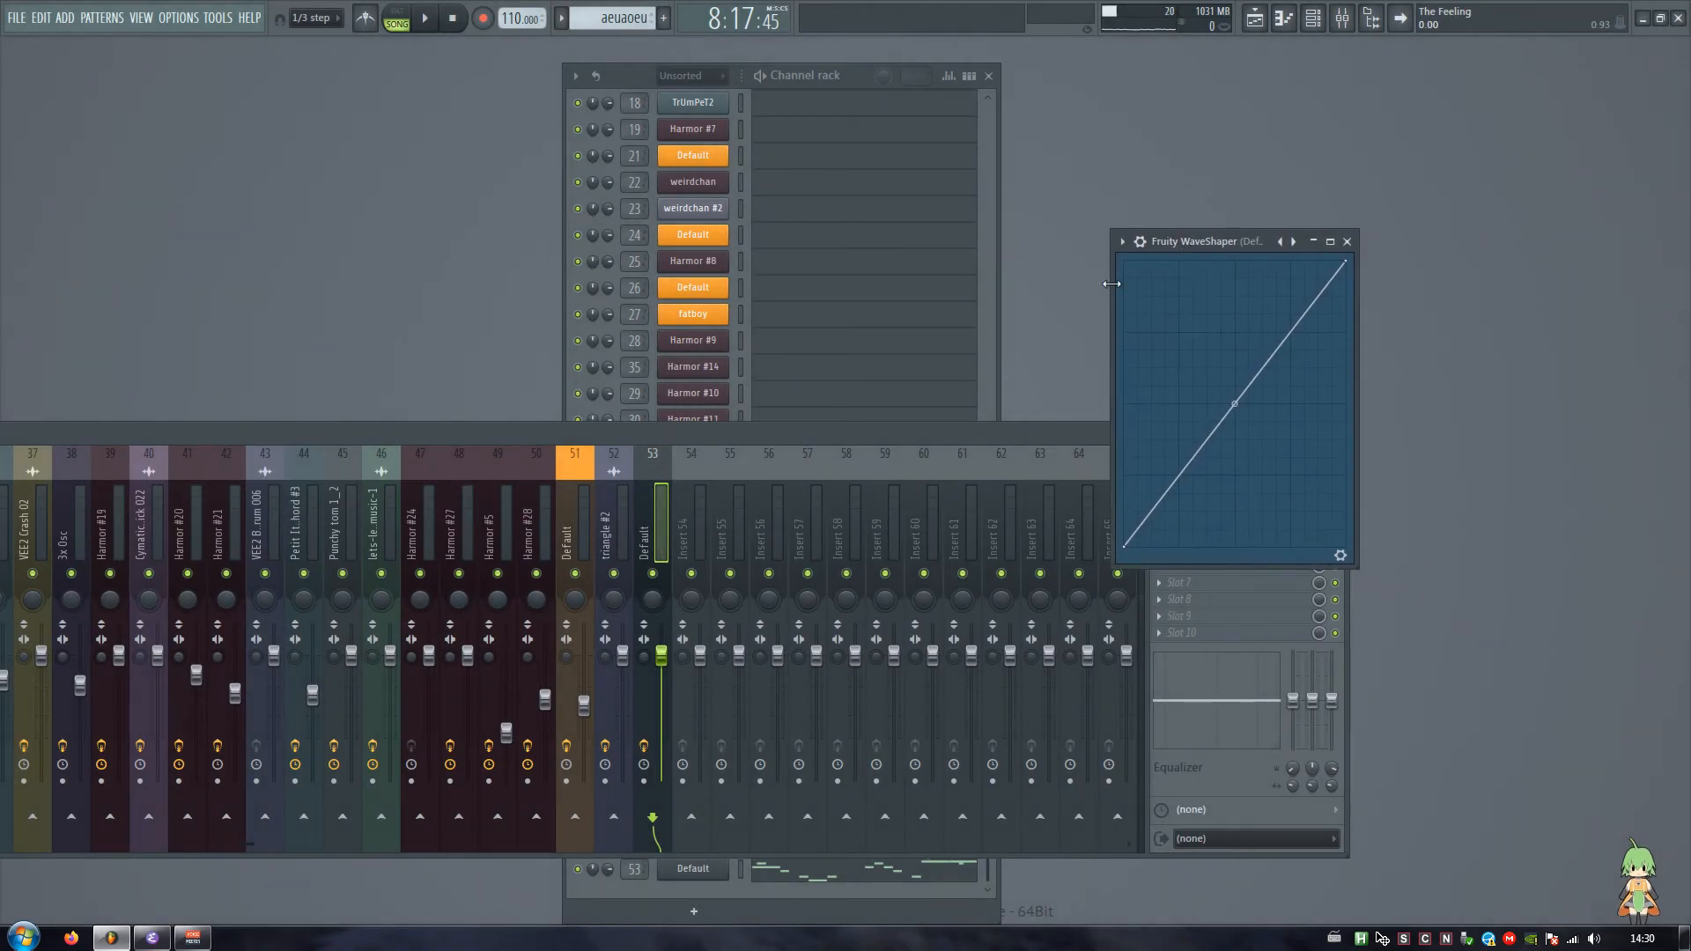
Step: Try bending the WaveShaper curve strongly upward and audition the melody through it
drag(1233, 409, 1237, 374)
key(space)
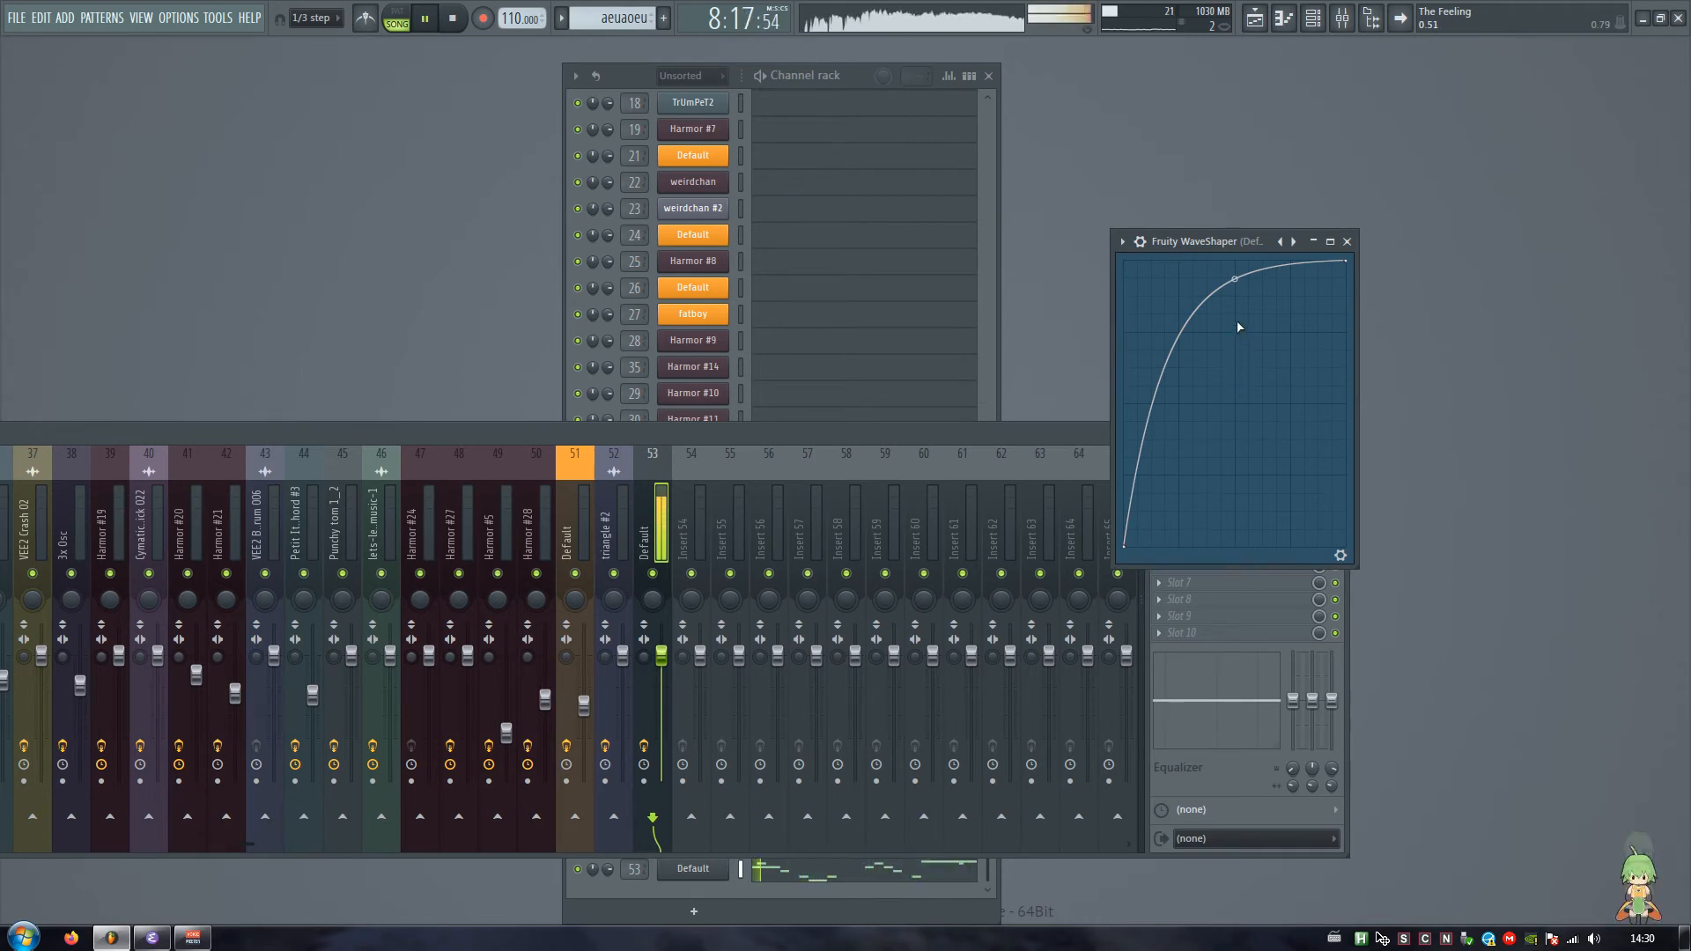
key(space)
right_click(1235, 285)
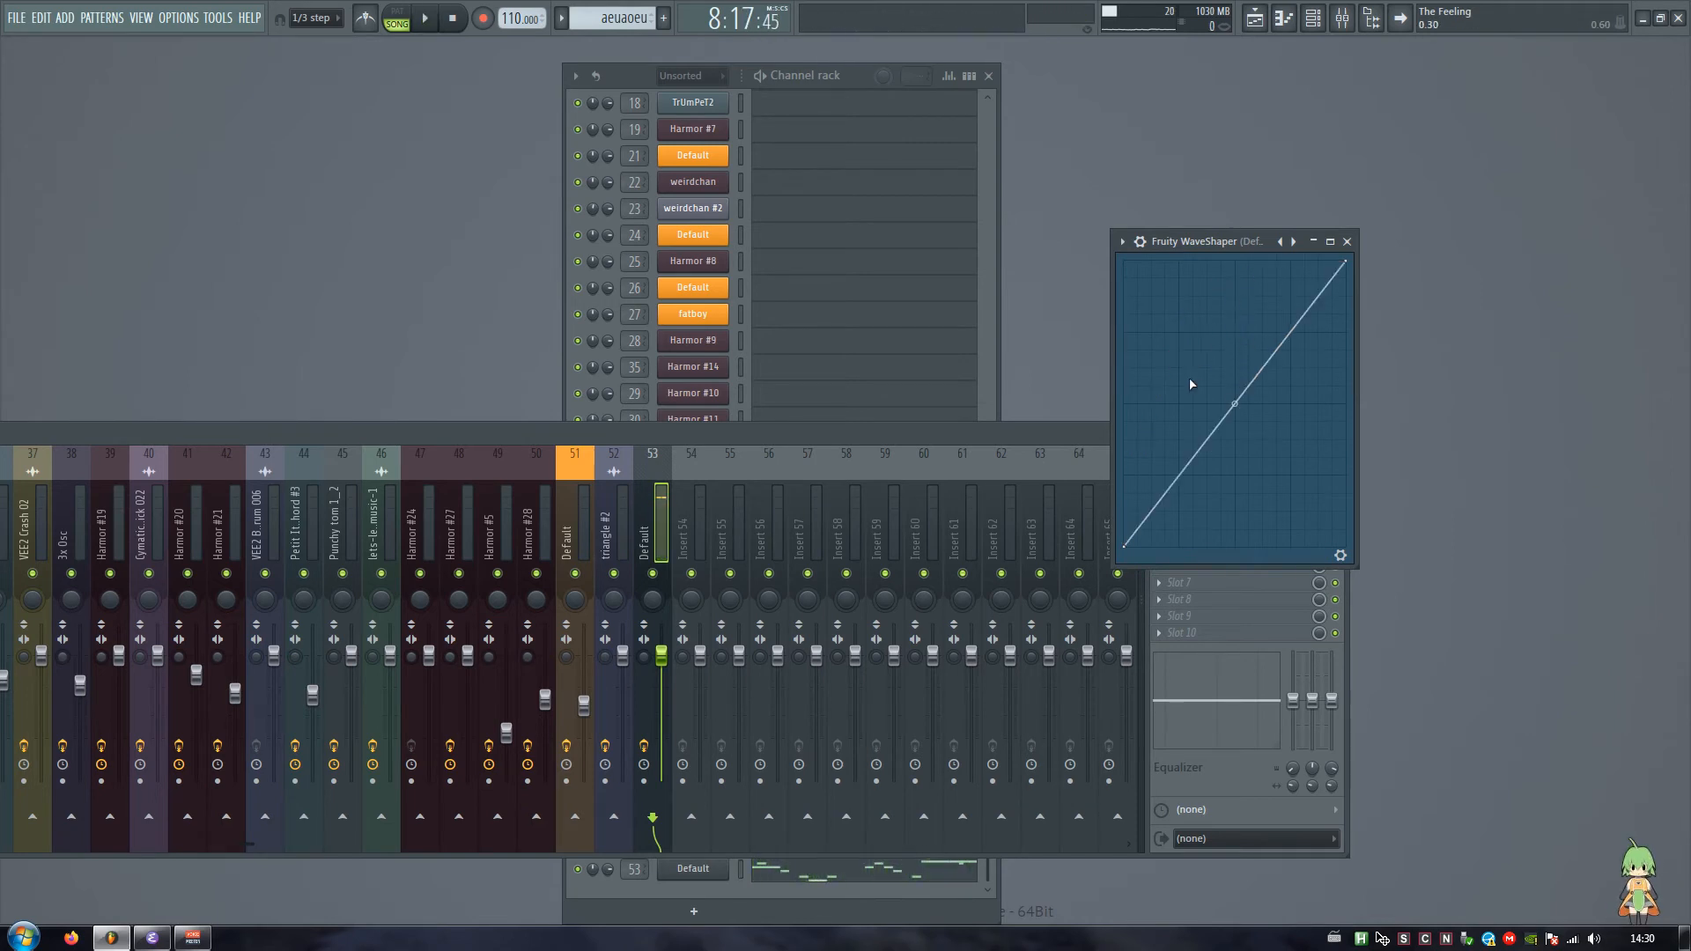
Step: Add a low point at about 0.20 and a second, raised point to the WaveShaper curve, and audition the melody
right_click(1179, 474)
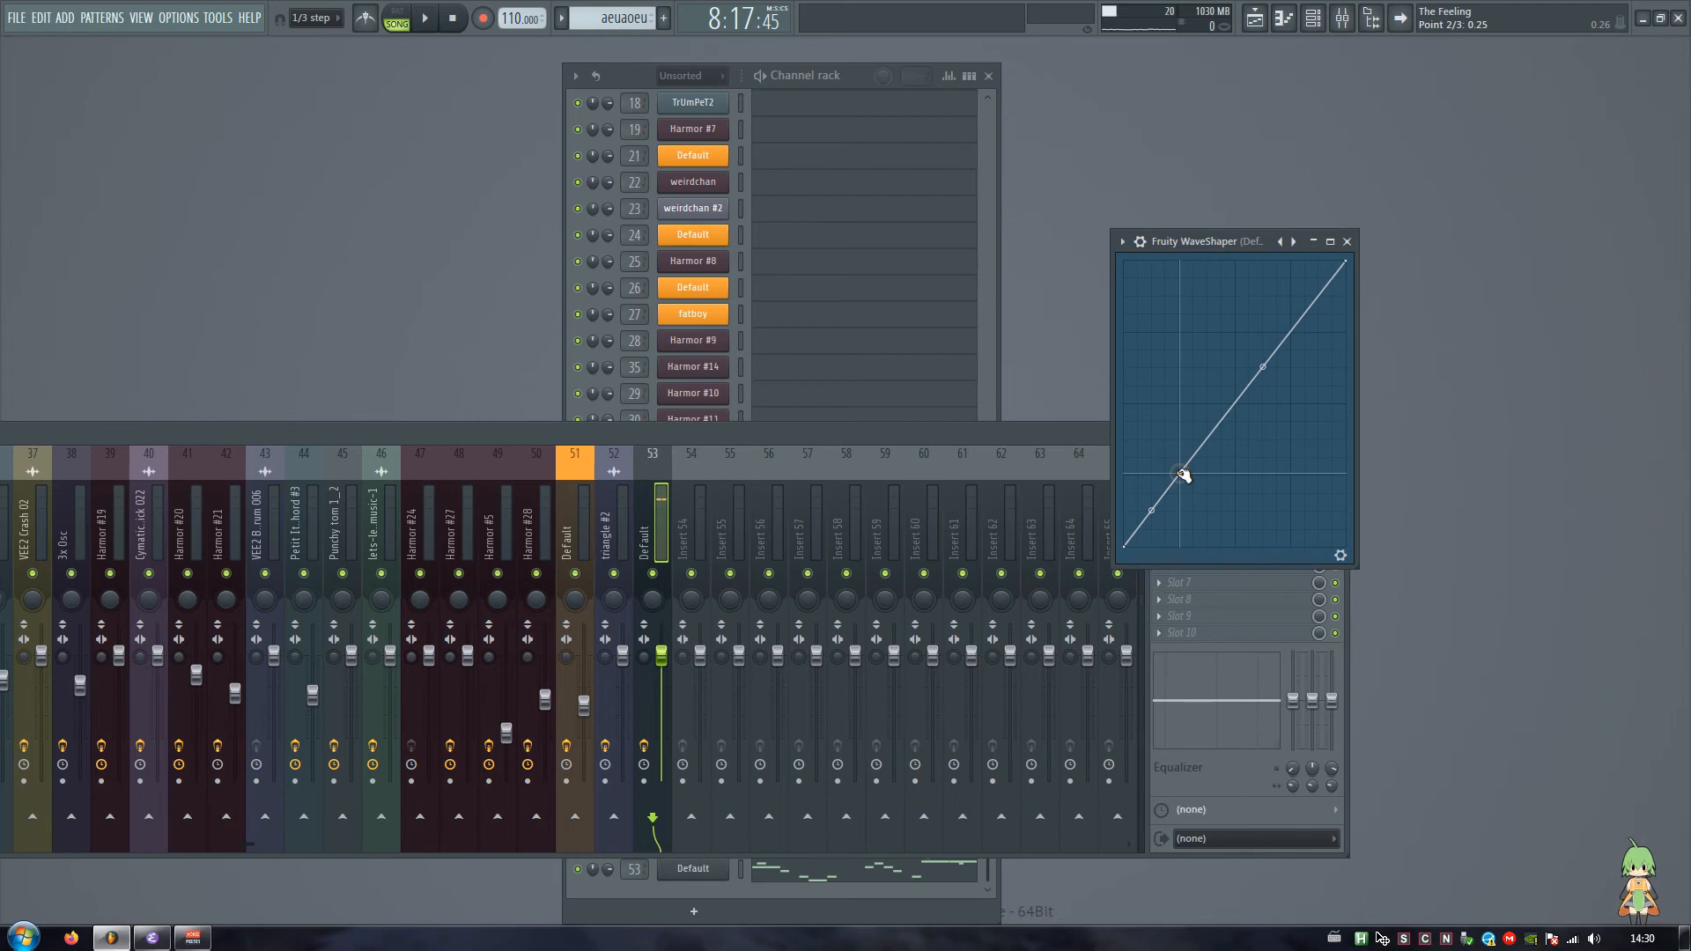
drag(1180, 474, 1169, 492)
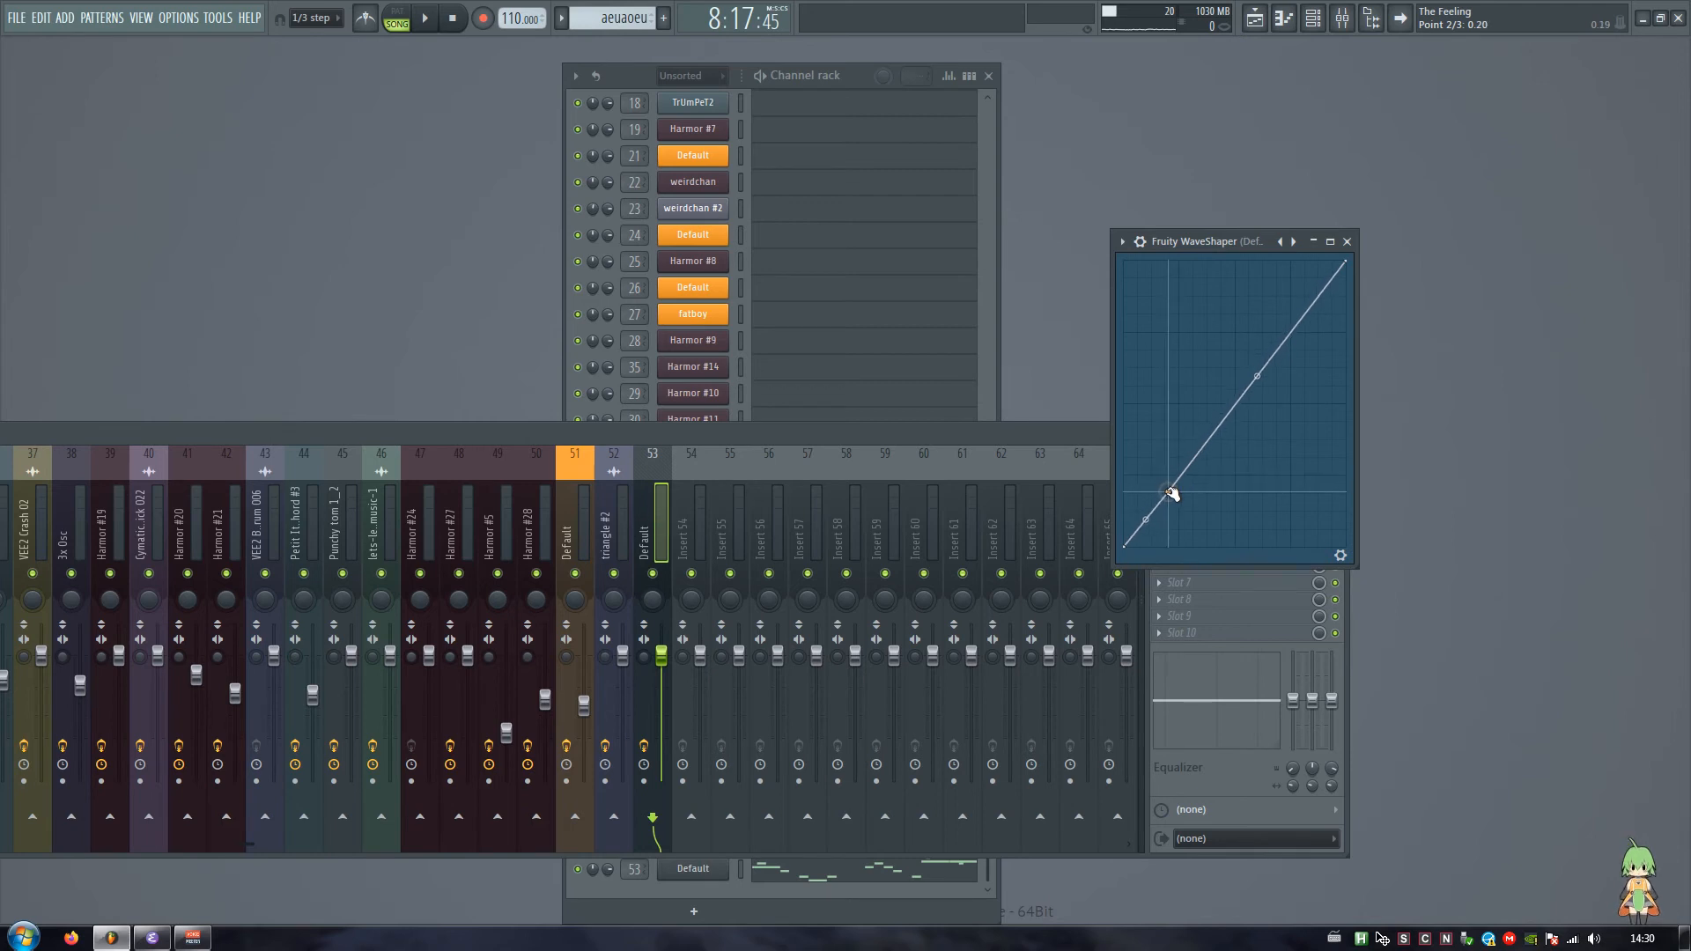
right_click(1190, 384)
drag(1189, 384, 1199, 378)
key(space)
key(space)
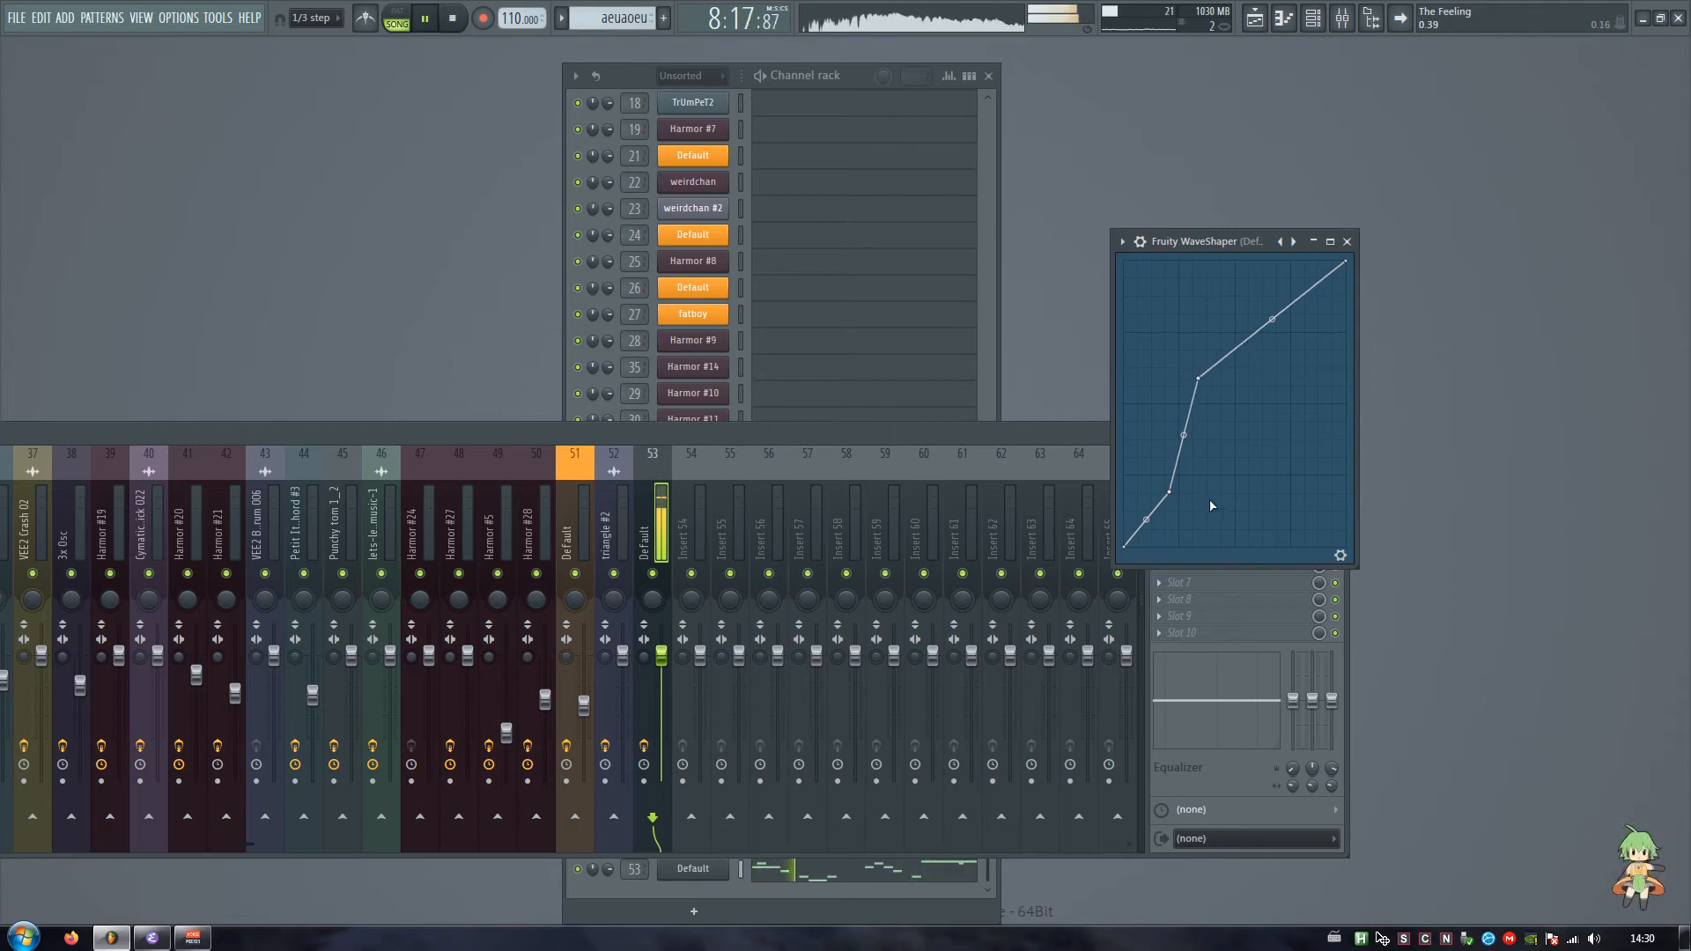
Step: Move the WaveShaper window clear of the mixer and play the melody to check the distorted sound on track 53
drag(1192, 241, 1353, 187)
click(1412, 177)
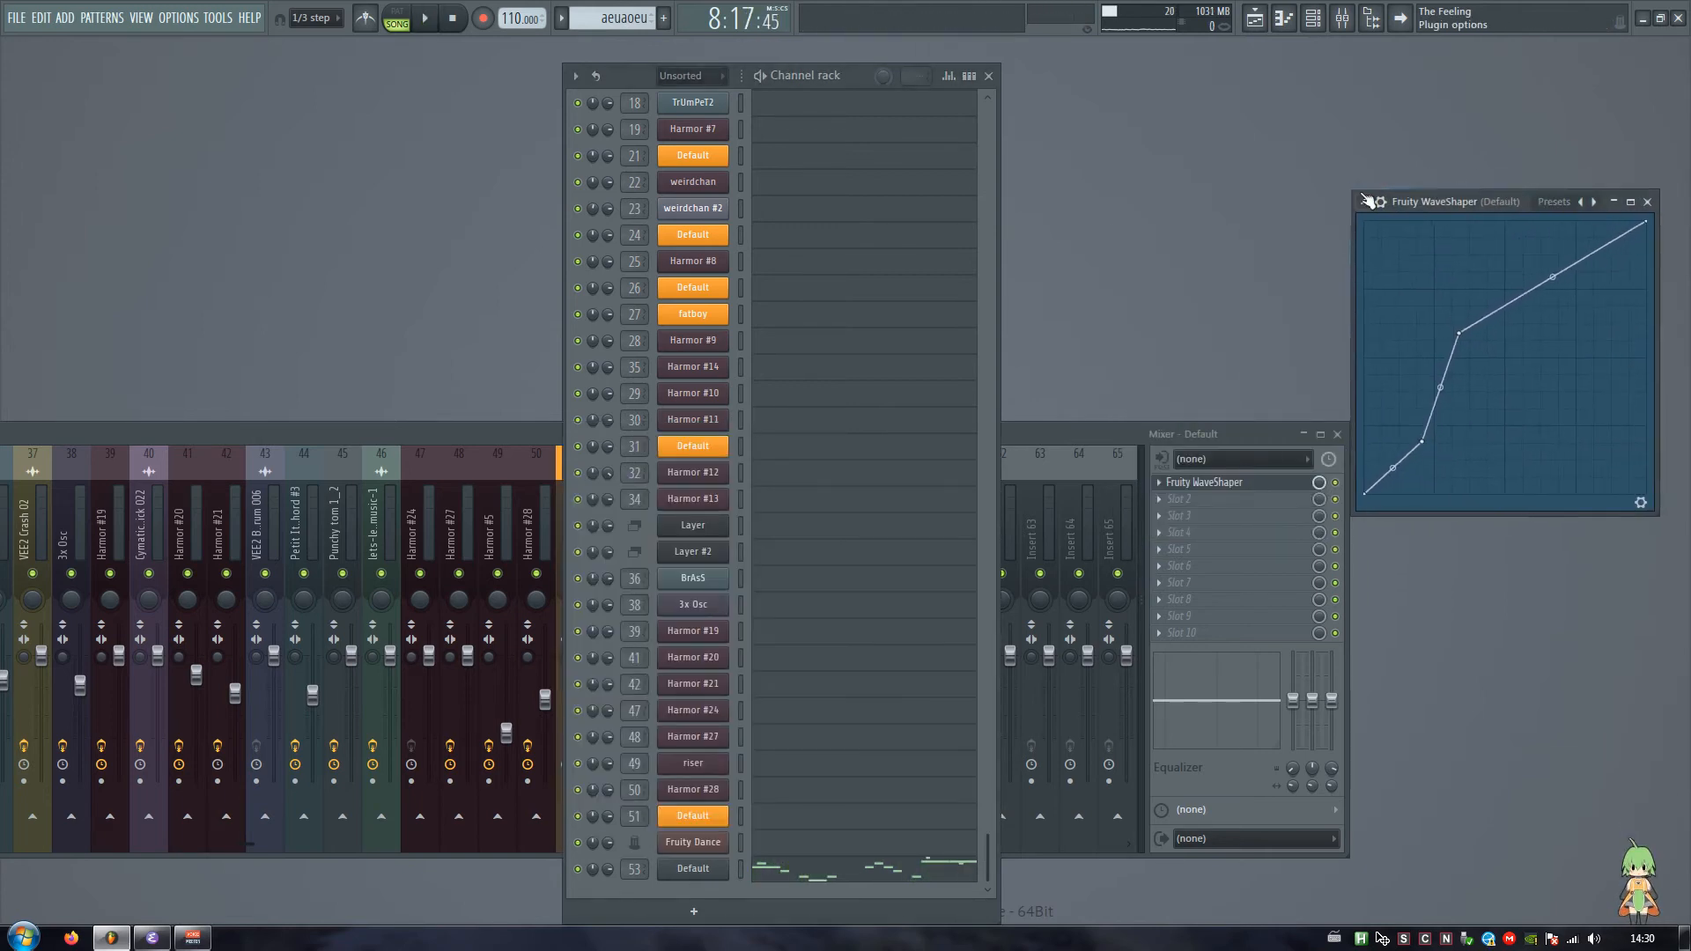
key(space)
mouse_move(1462, 197)
mouse_down()
mouse_move(1482, 170)
mouse_move(1467, 171)
mouse_up()
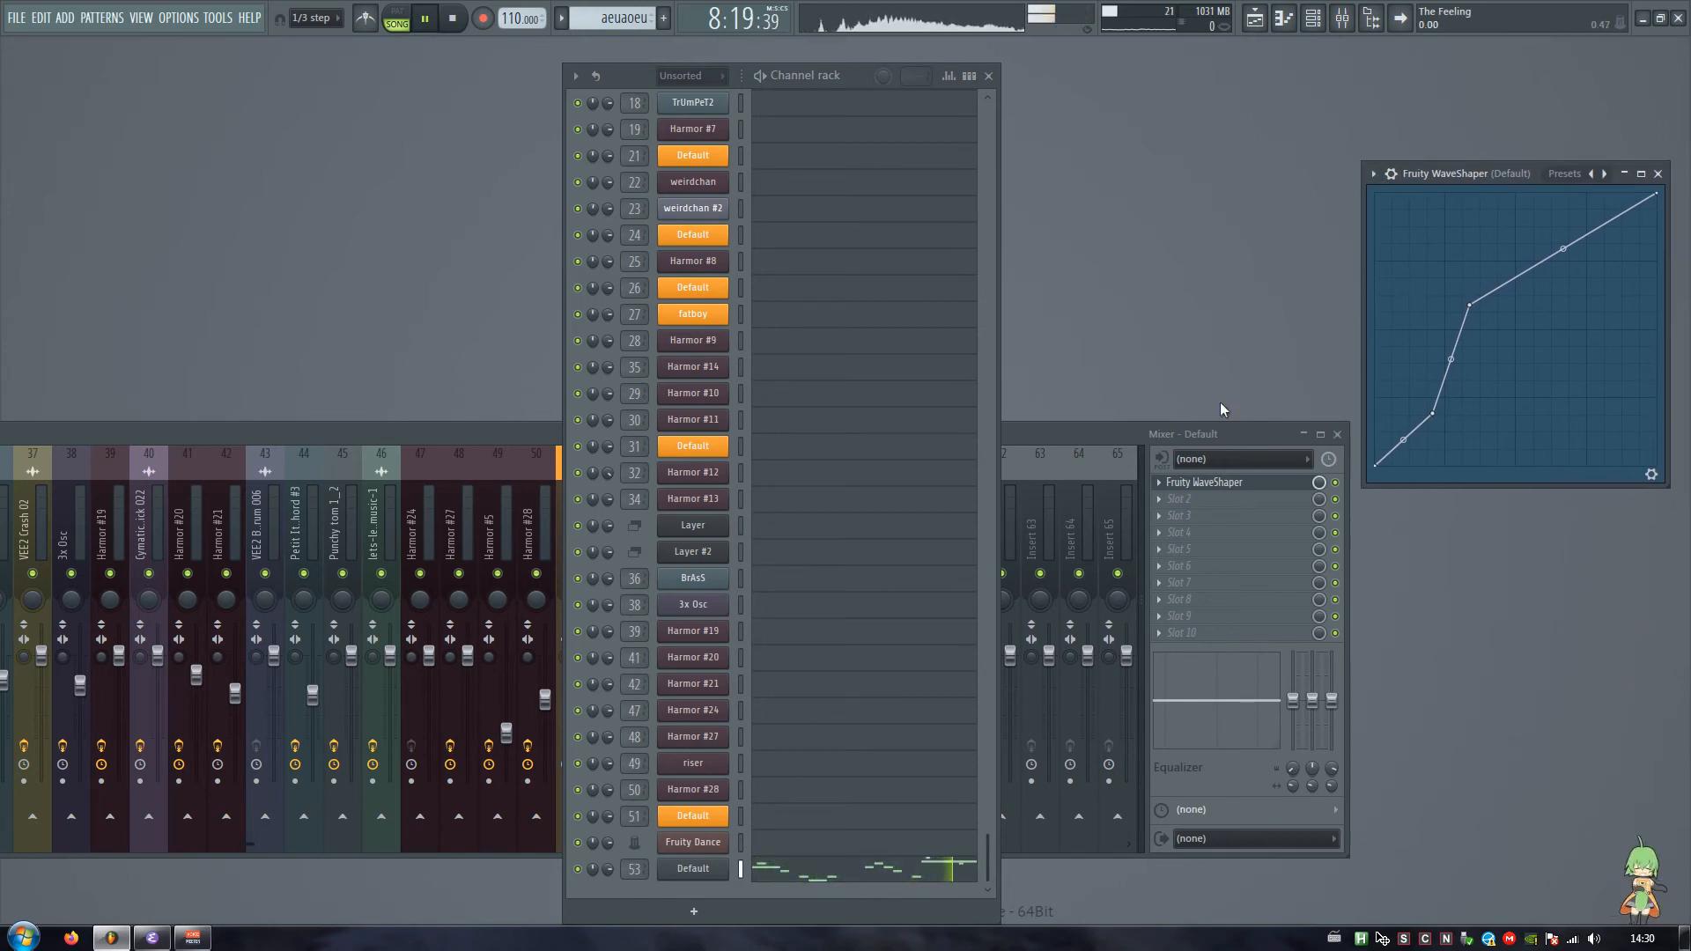
click(1121, 430)
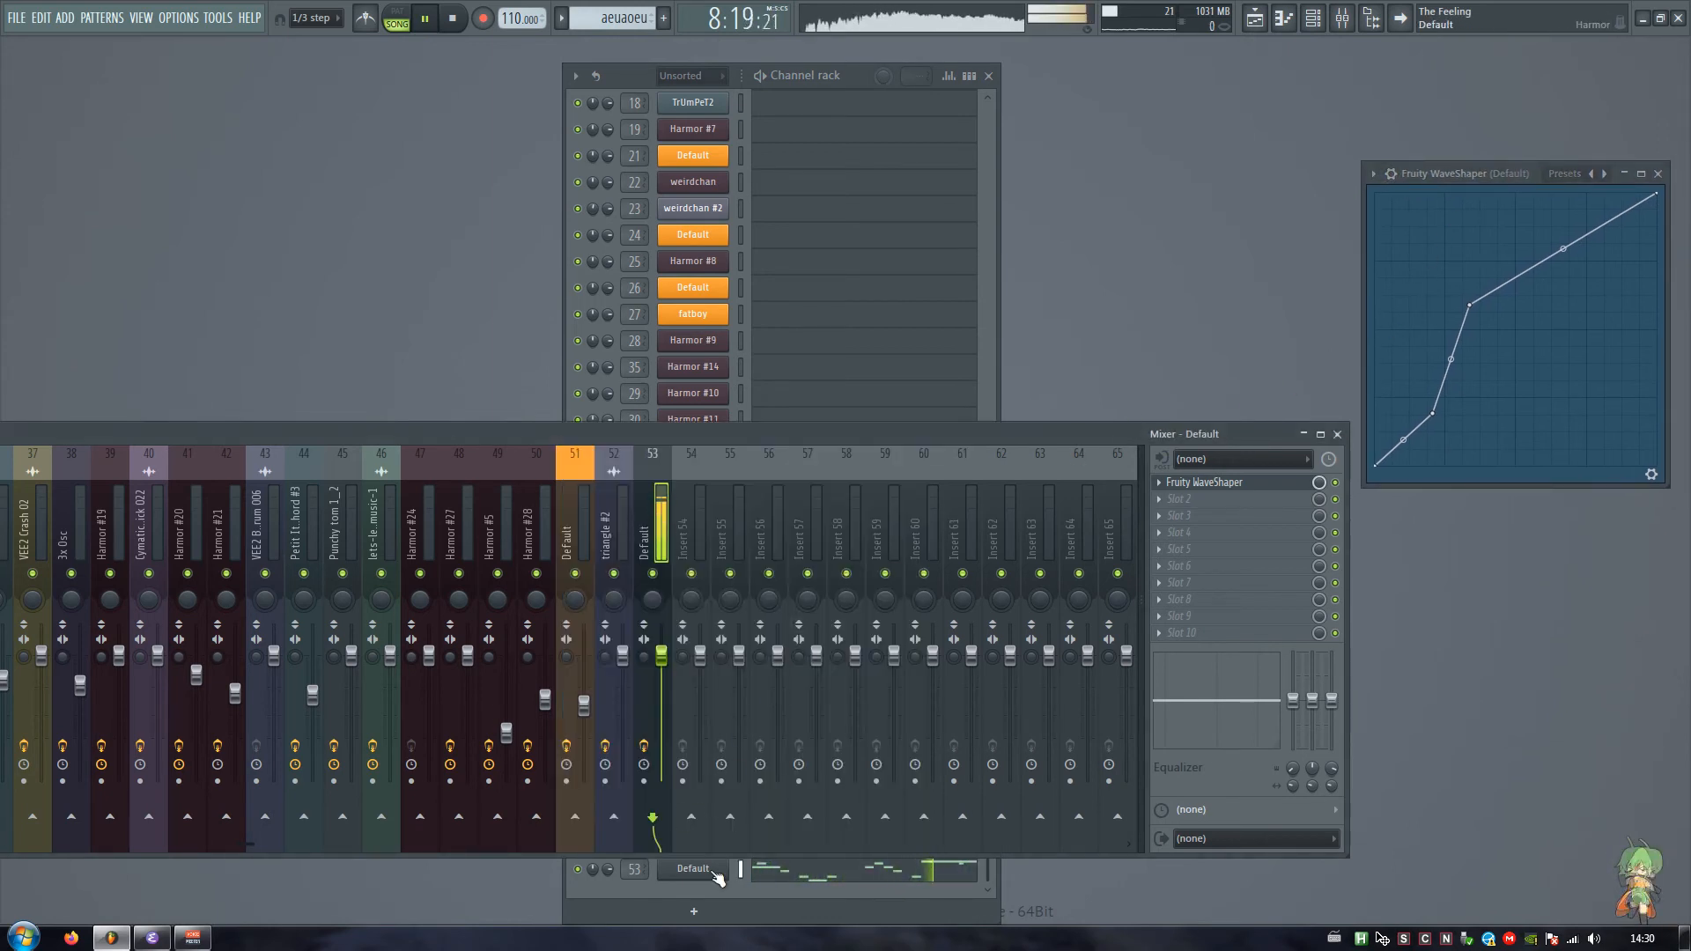
key(space)
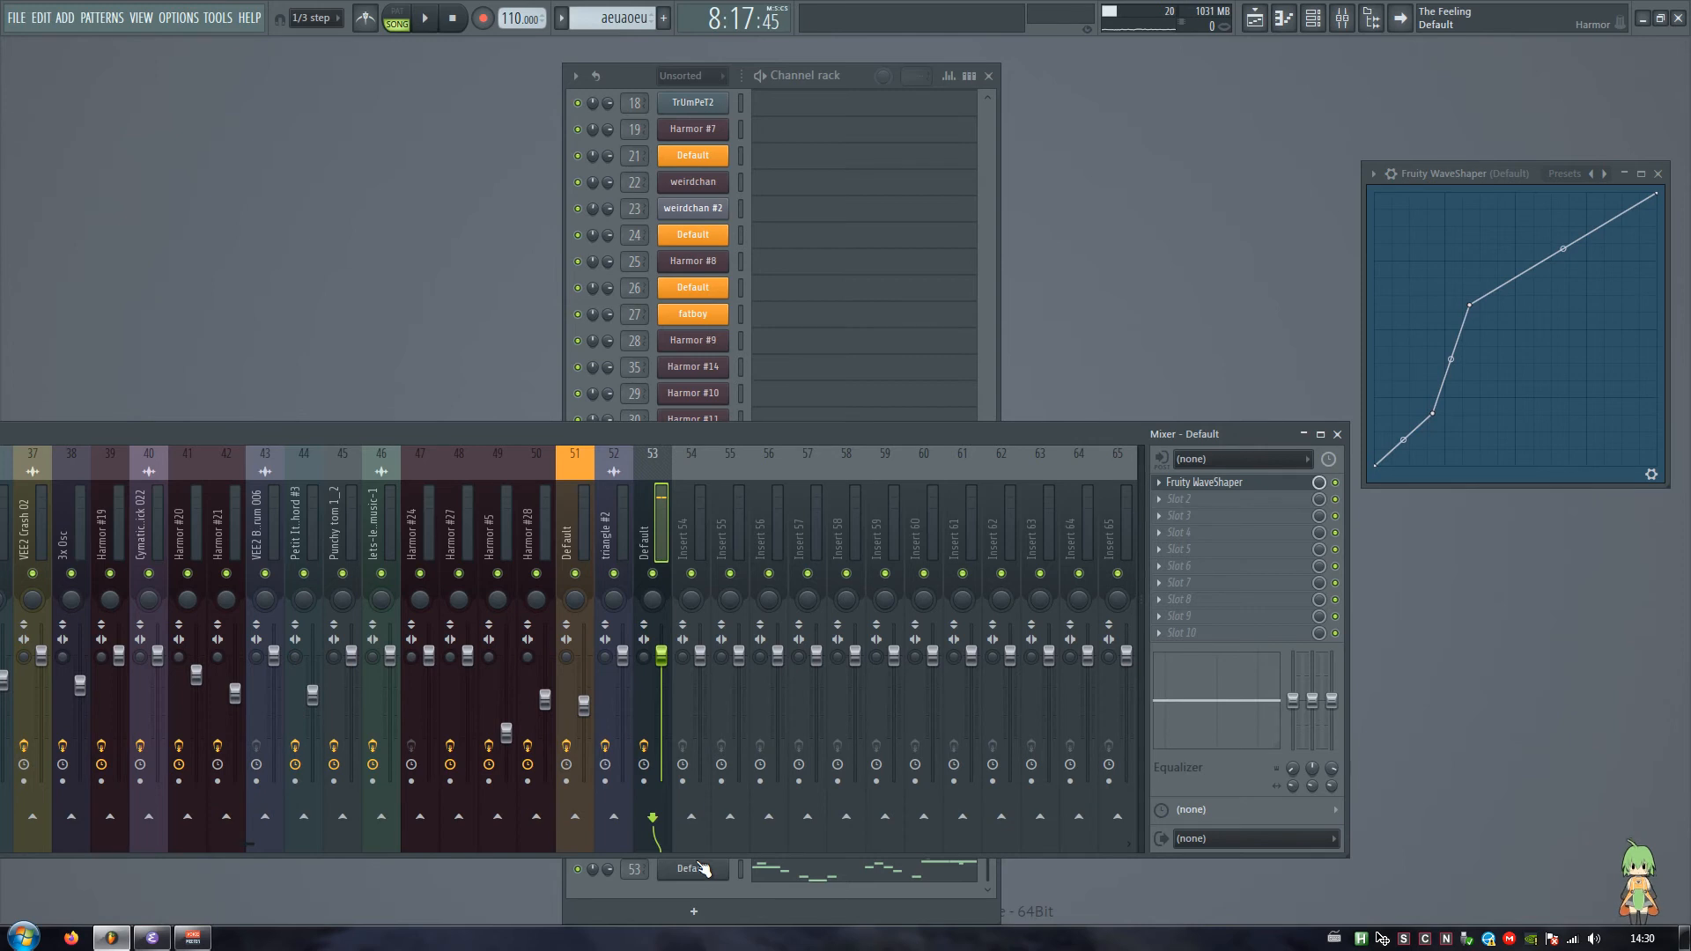
Step: Open the Default Harmor channel and examine its settings and spectrum during playback
click(702, 869)
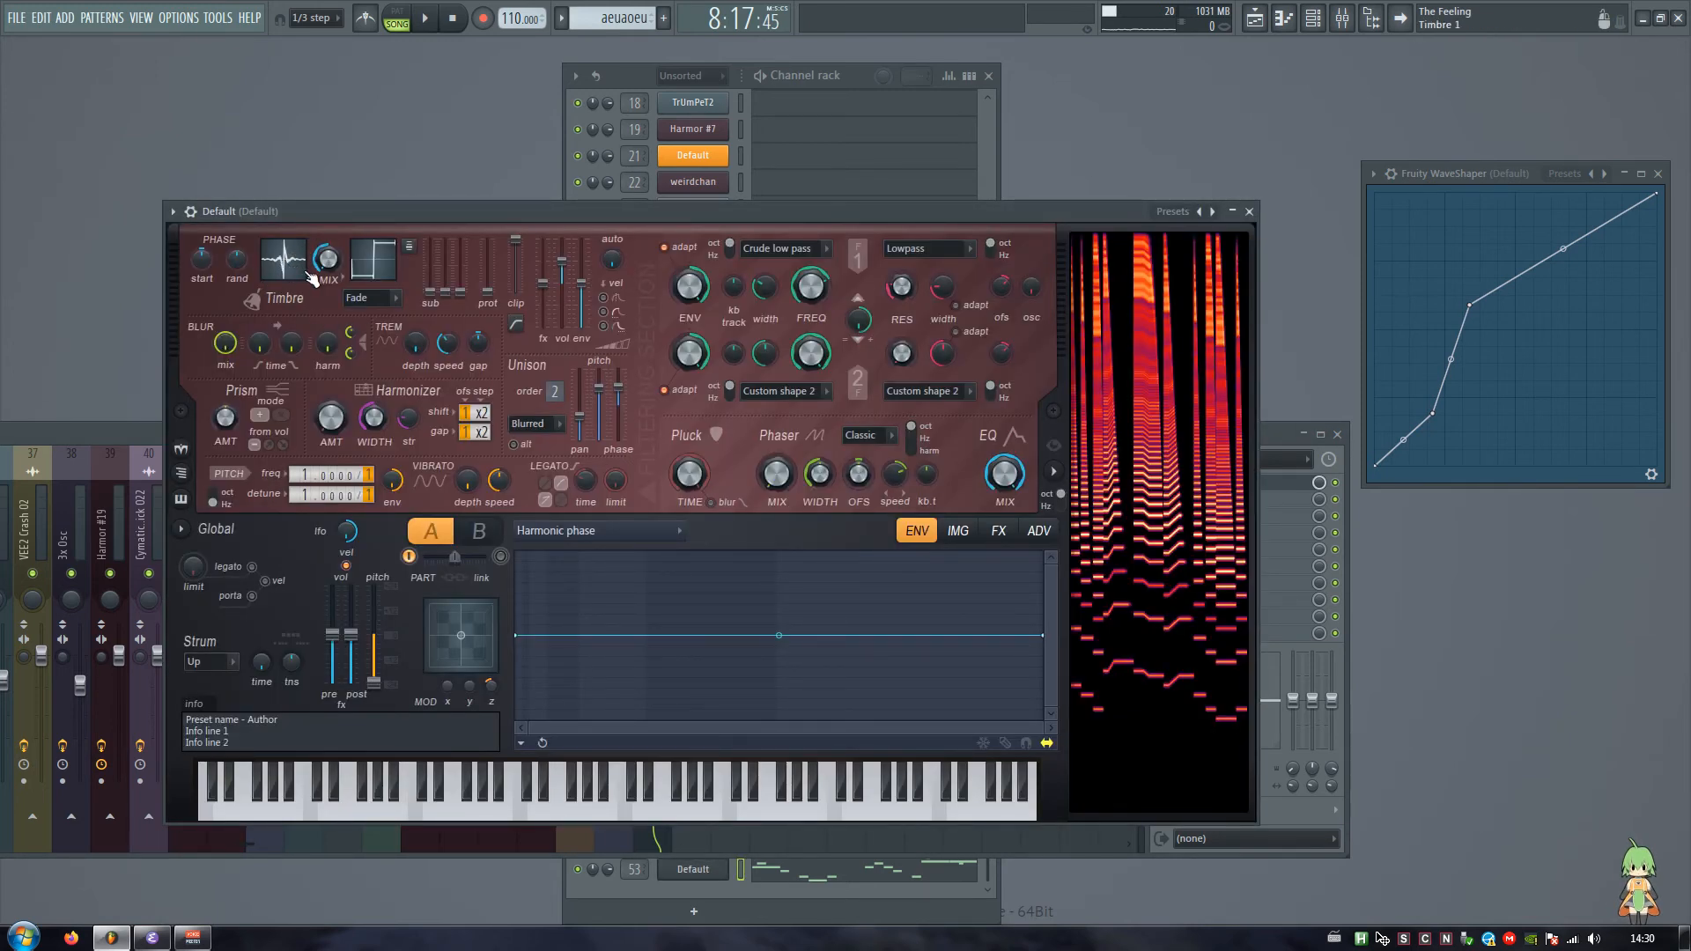
key(space)
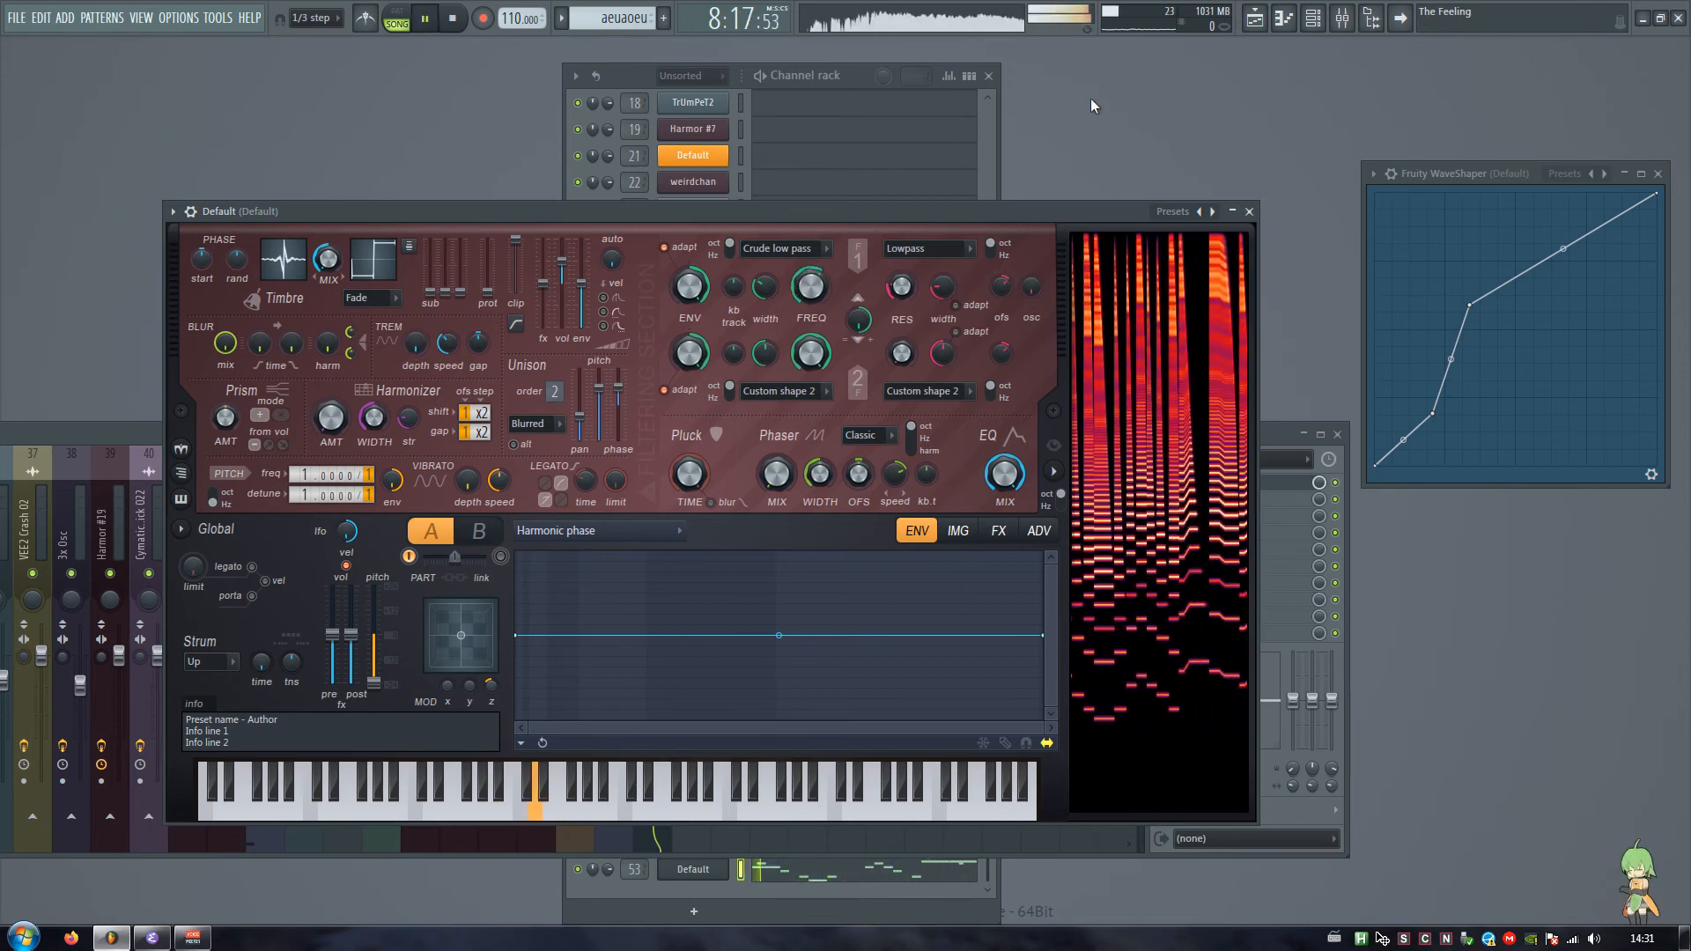
key(Escape)
Step: Steepen the middle of the WaveShaper curve by lowering its first point and shifting the second toward it during playback
drag(1432, 413, 1422, 427)
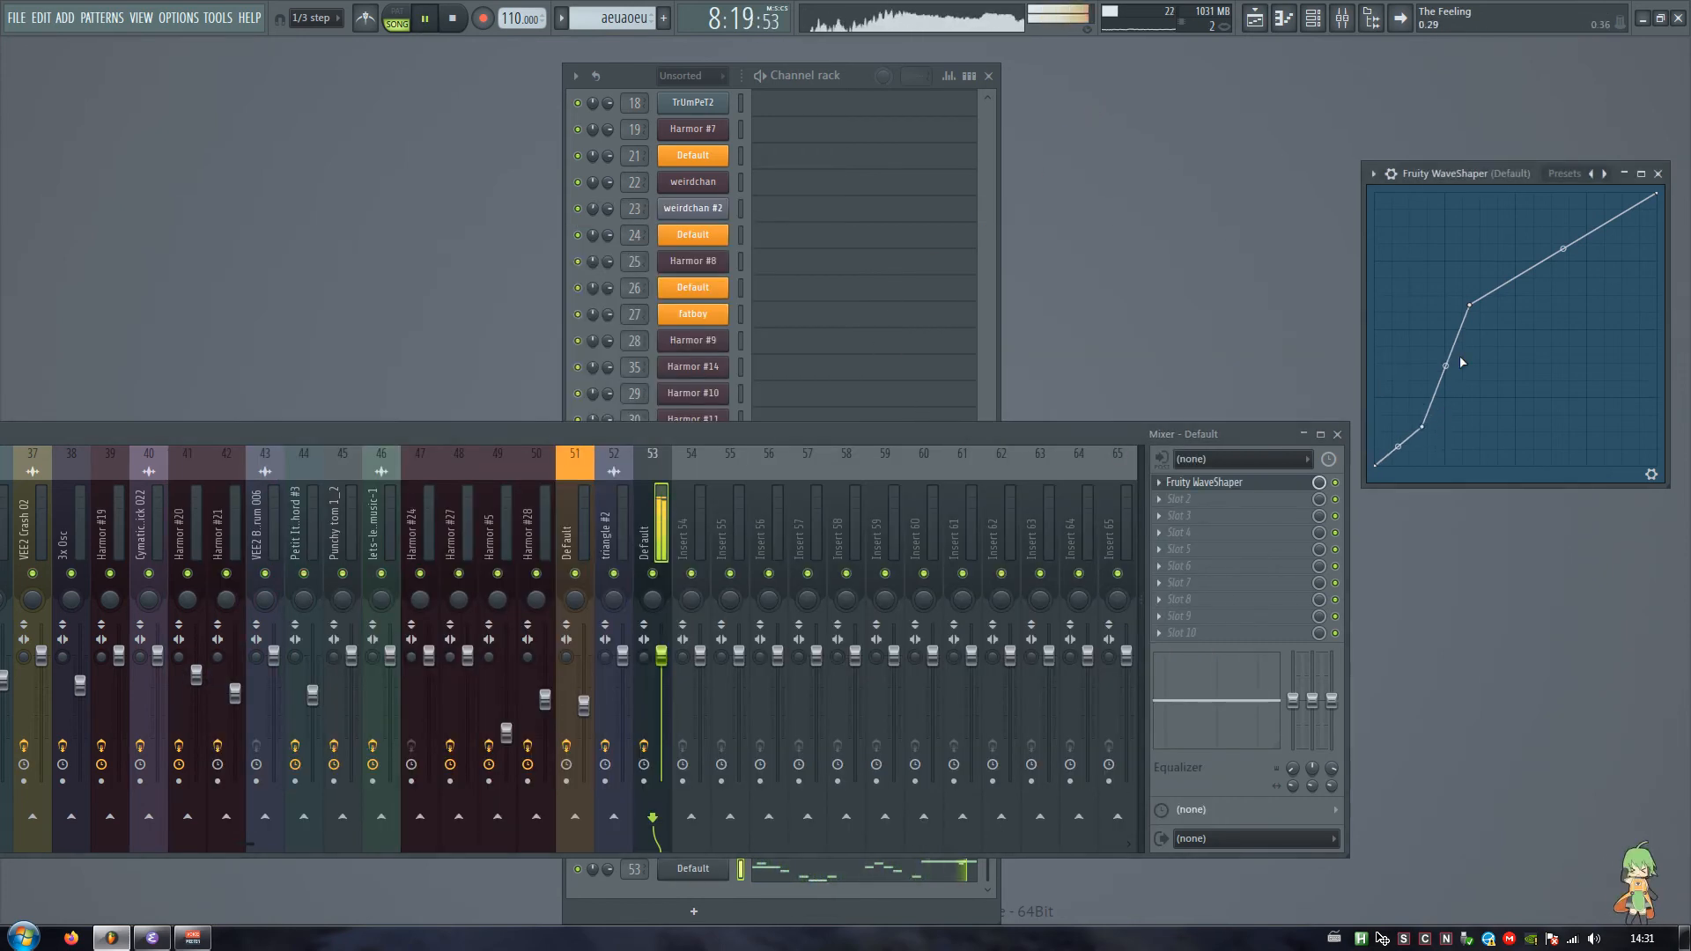
drag(1470, 305, 1456, 301)
key(F9)
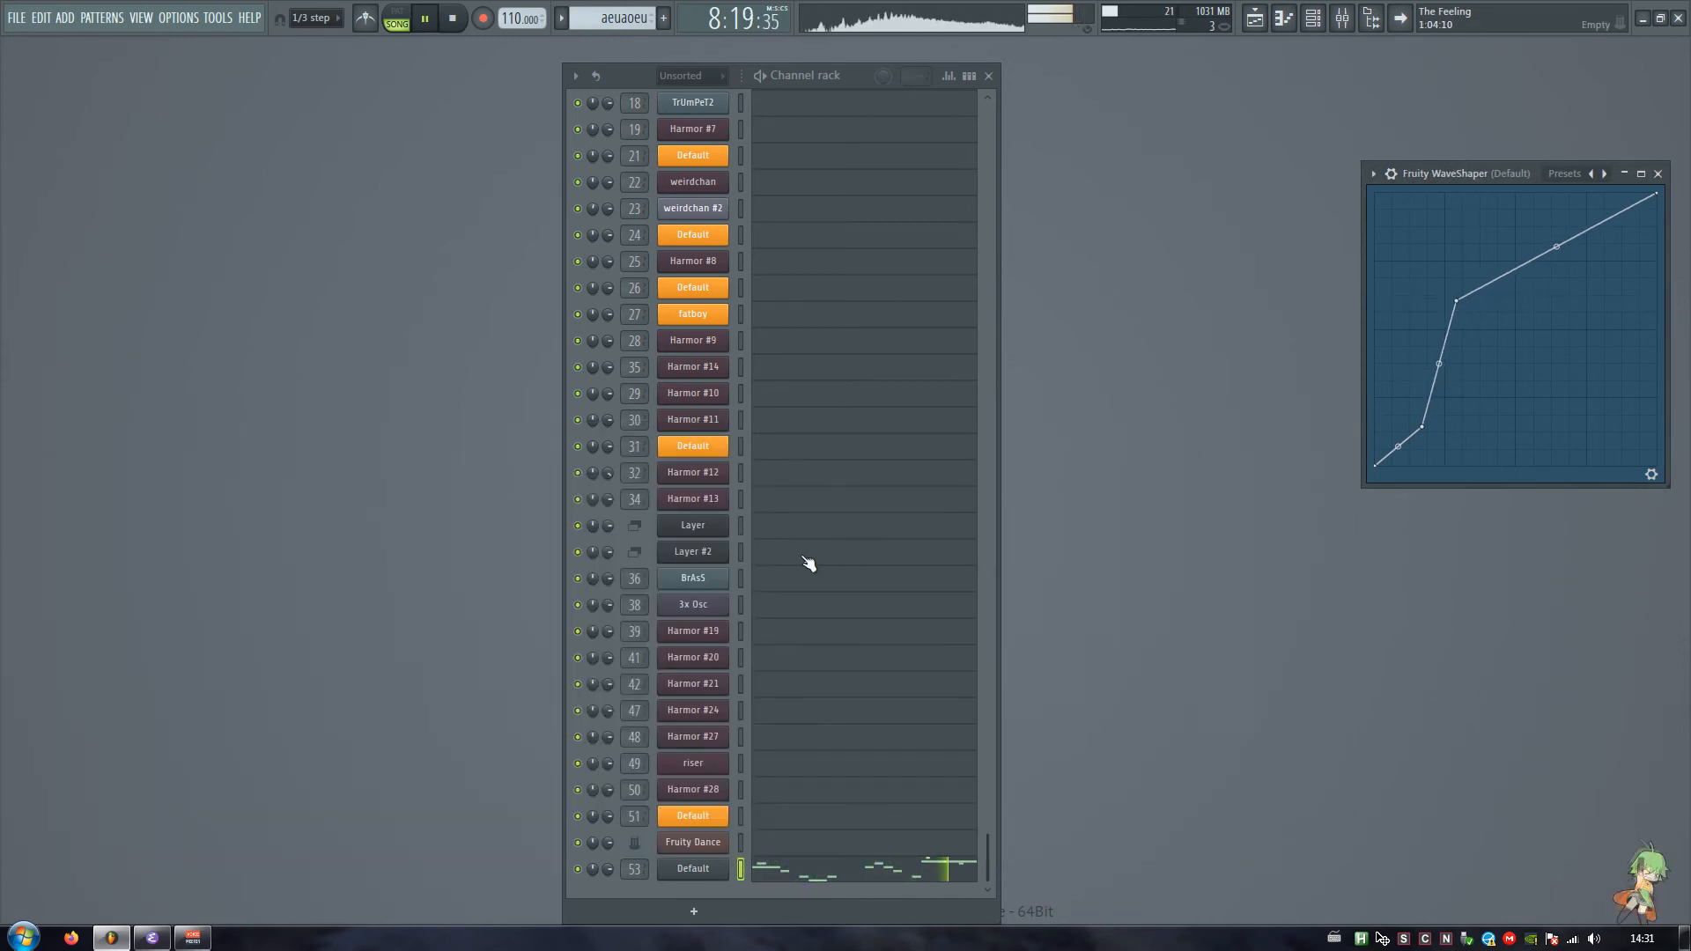
key(space)
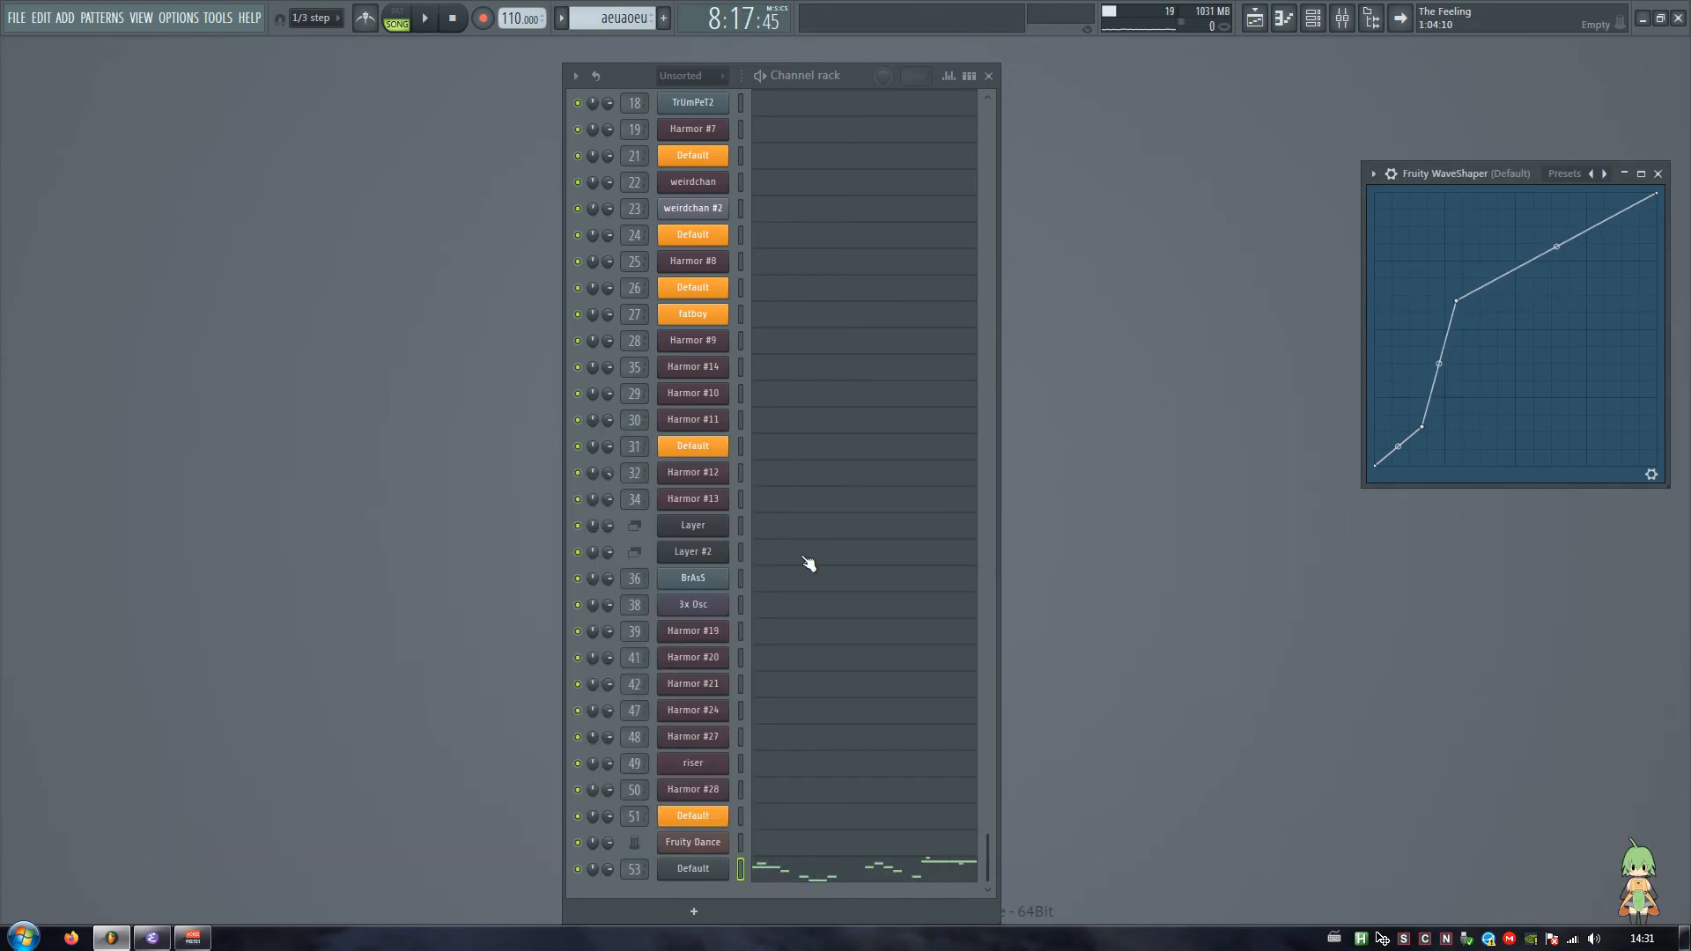
Step: Close the WaveShaper and pick the .ueoieiu pattern clip near bar 41 in the song's playlist
scroll(809, 564, up, 7)
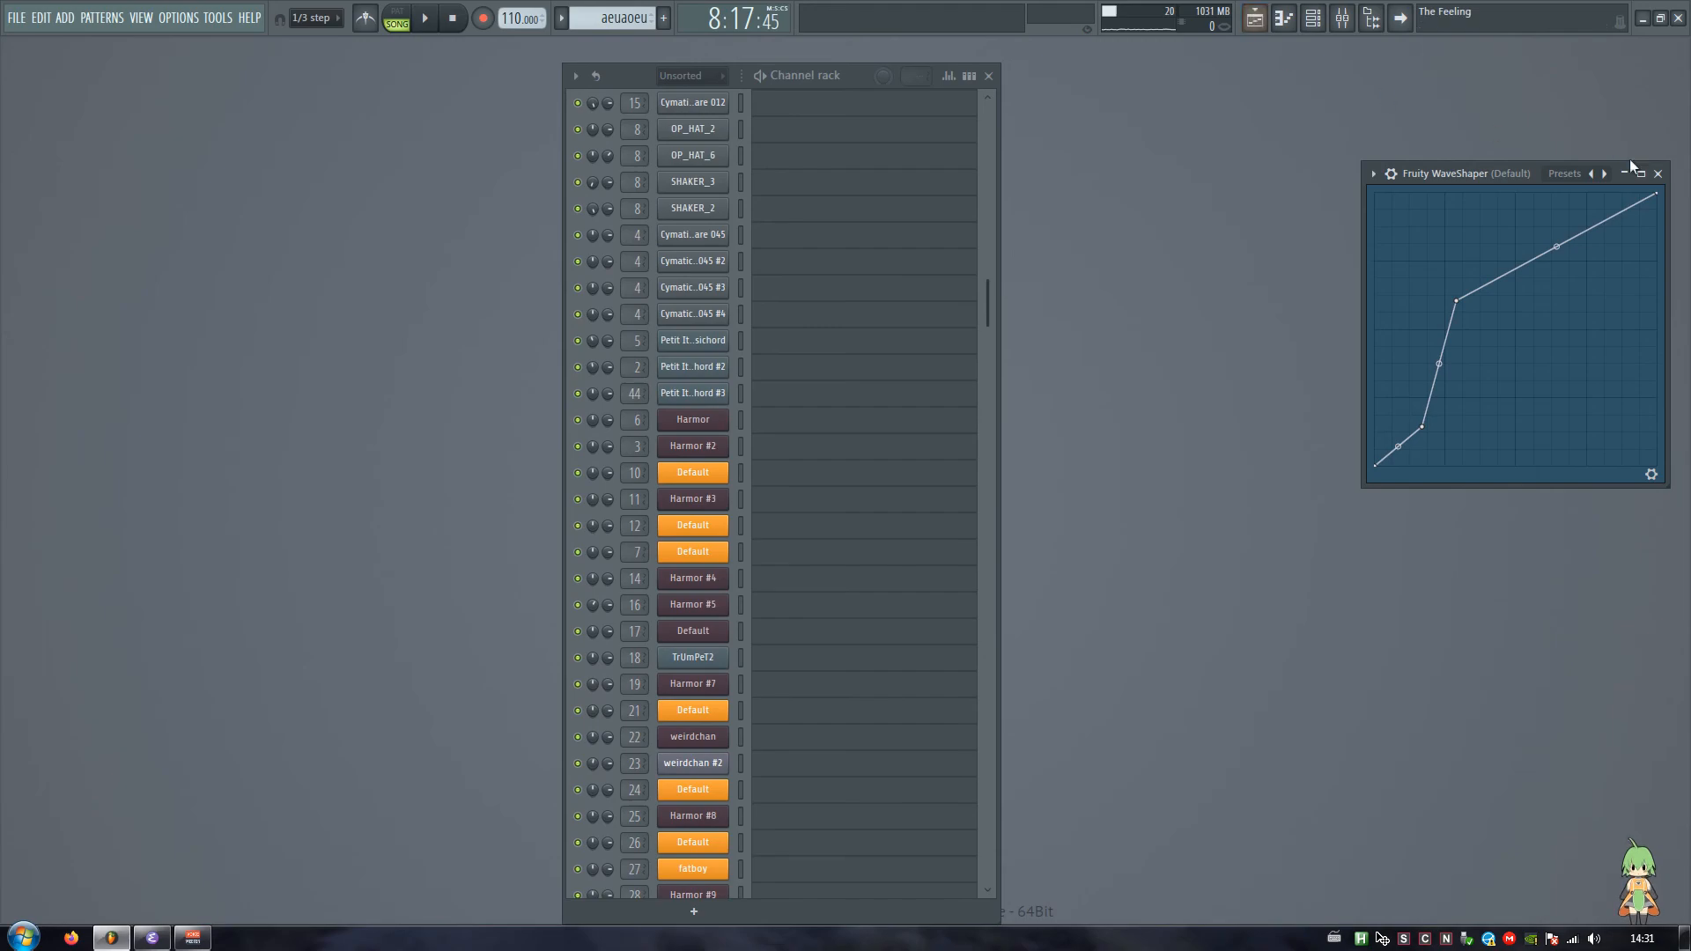
click(1658, 174)
click(1267, 18)
scroll(667, 85, down, 8)
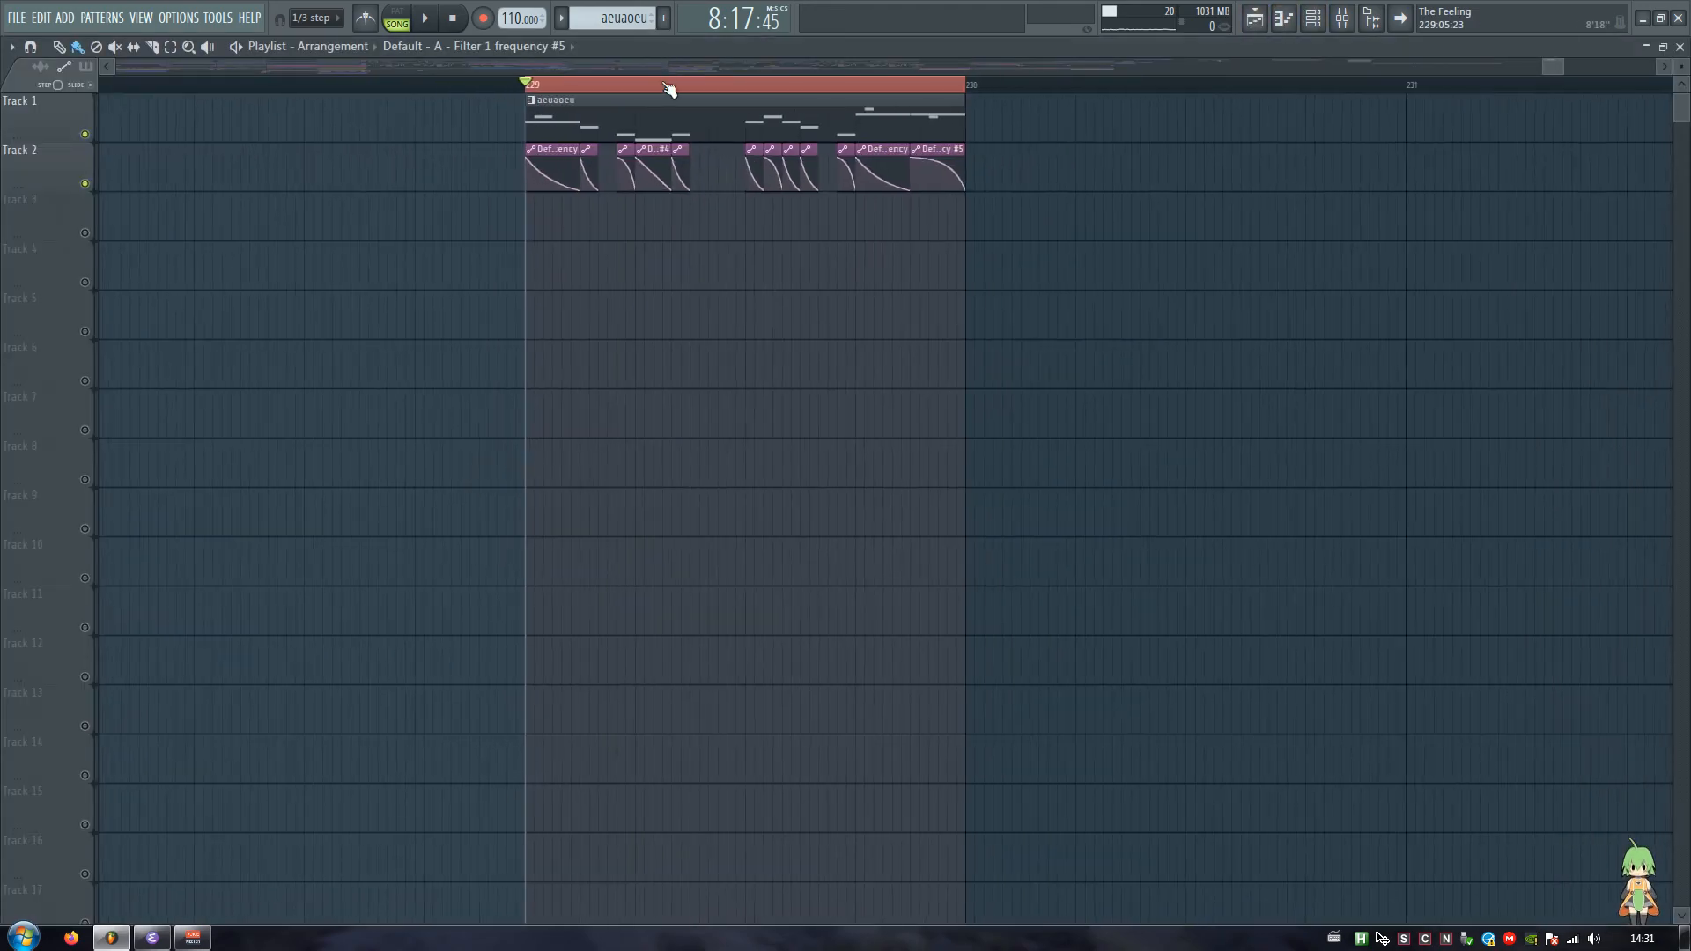
drag(1503, 65, 331, 116)
click(832, 263)
Step: Inspect the Harmor #10 channel and the Fruity parametric EQ 2 on its mixer track, and close the windows
key(F6)
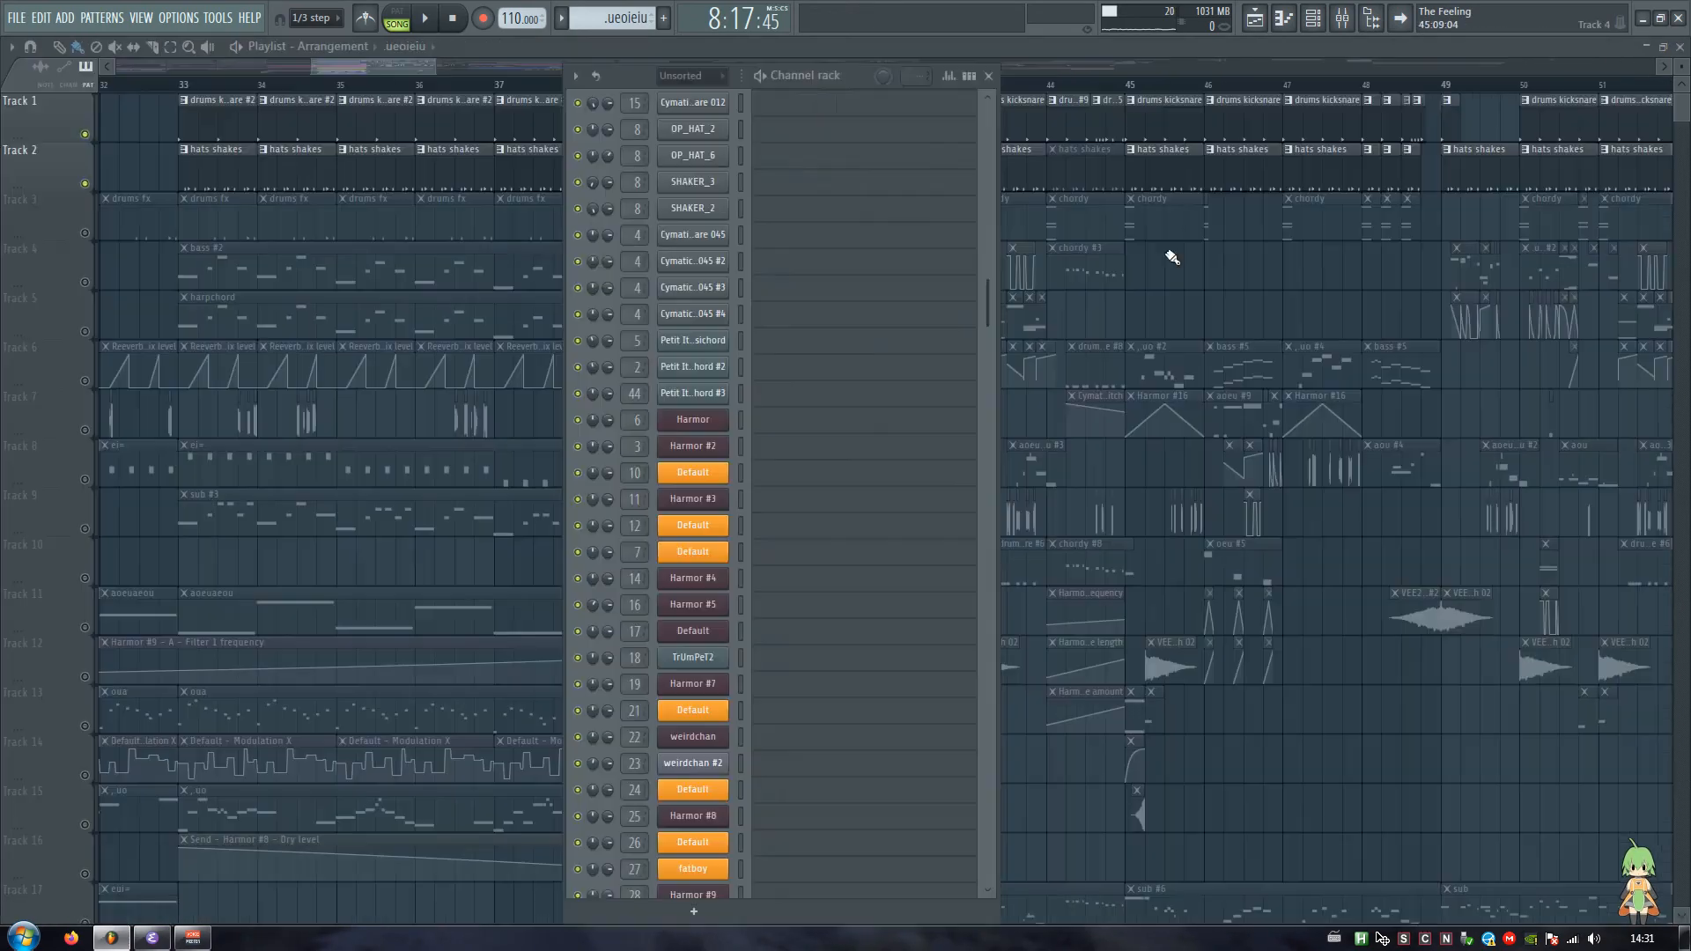
scroll(703, 541, down, 5)
click(710, 554)
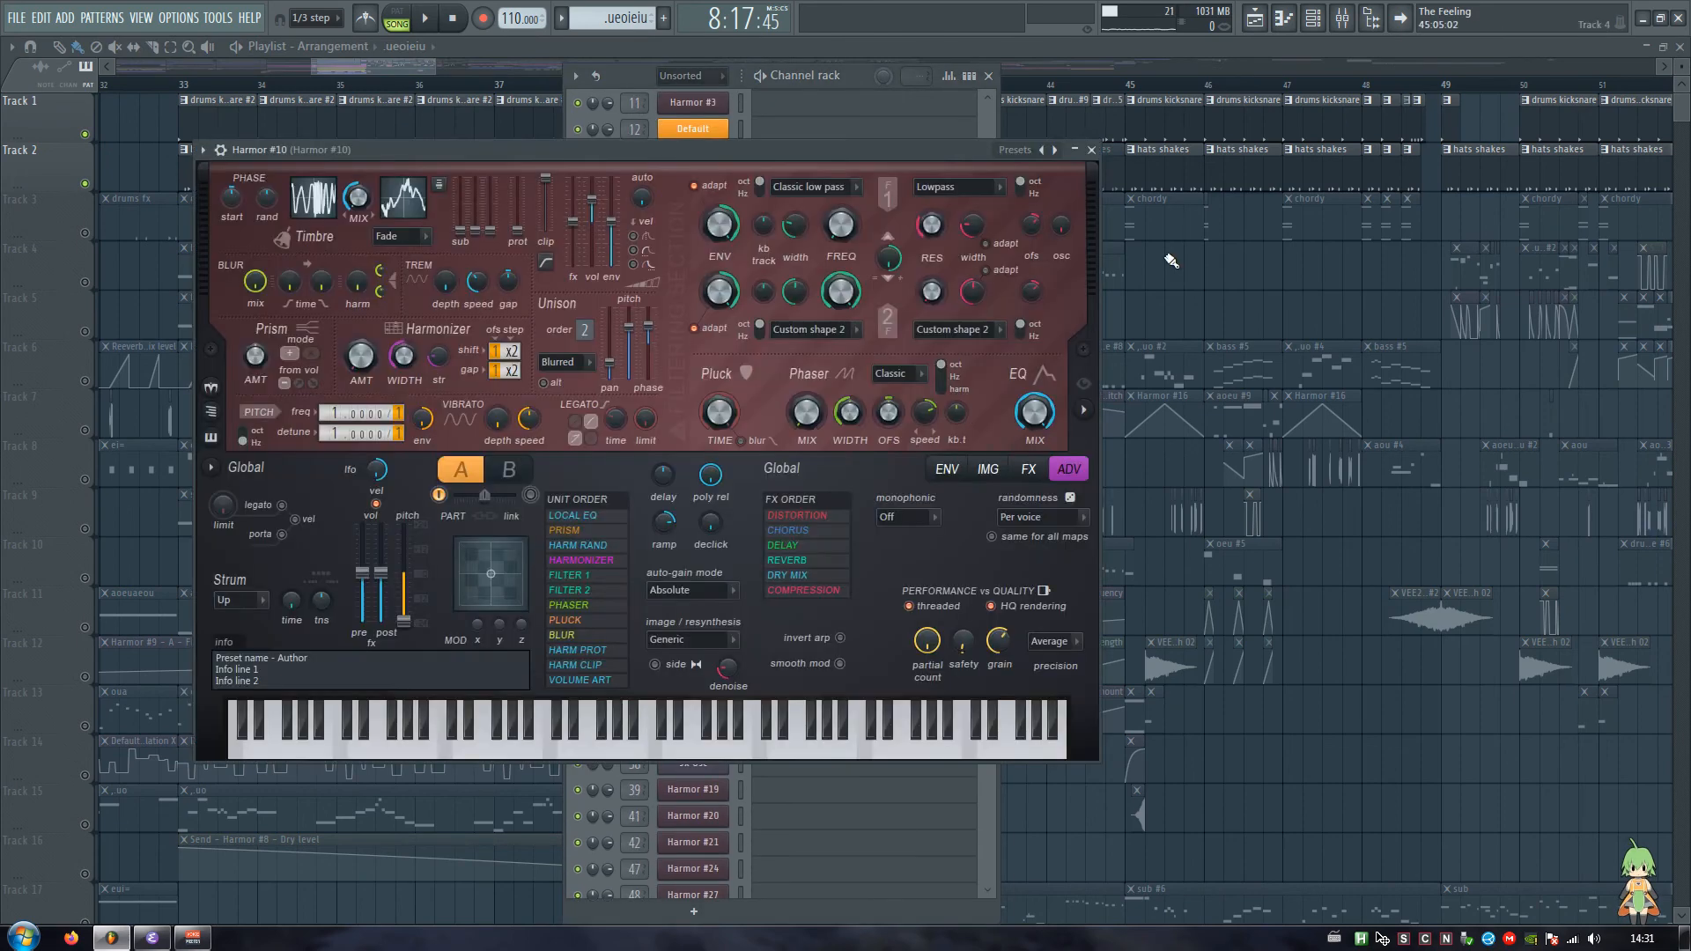
click(1342, 18)
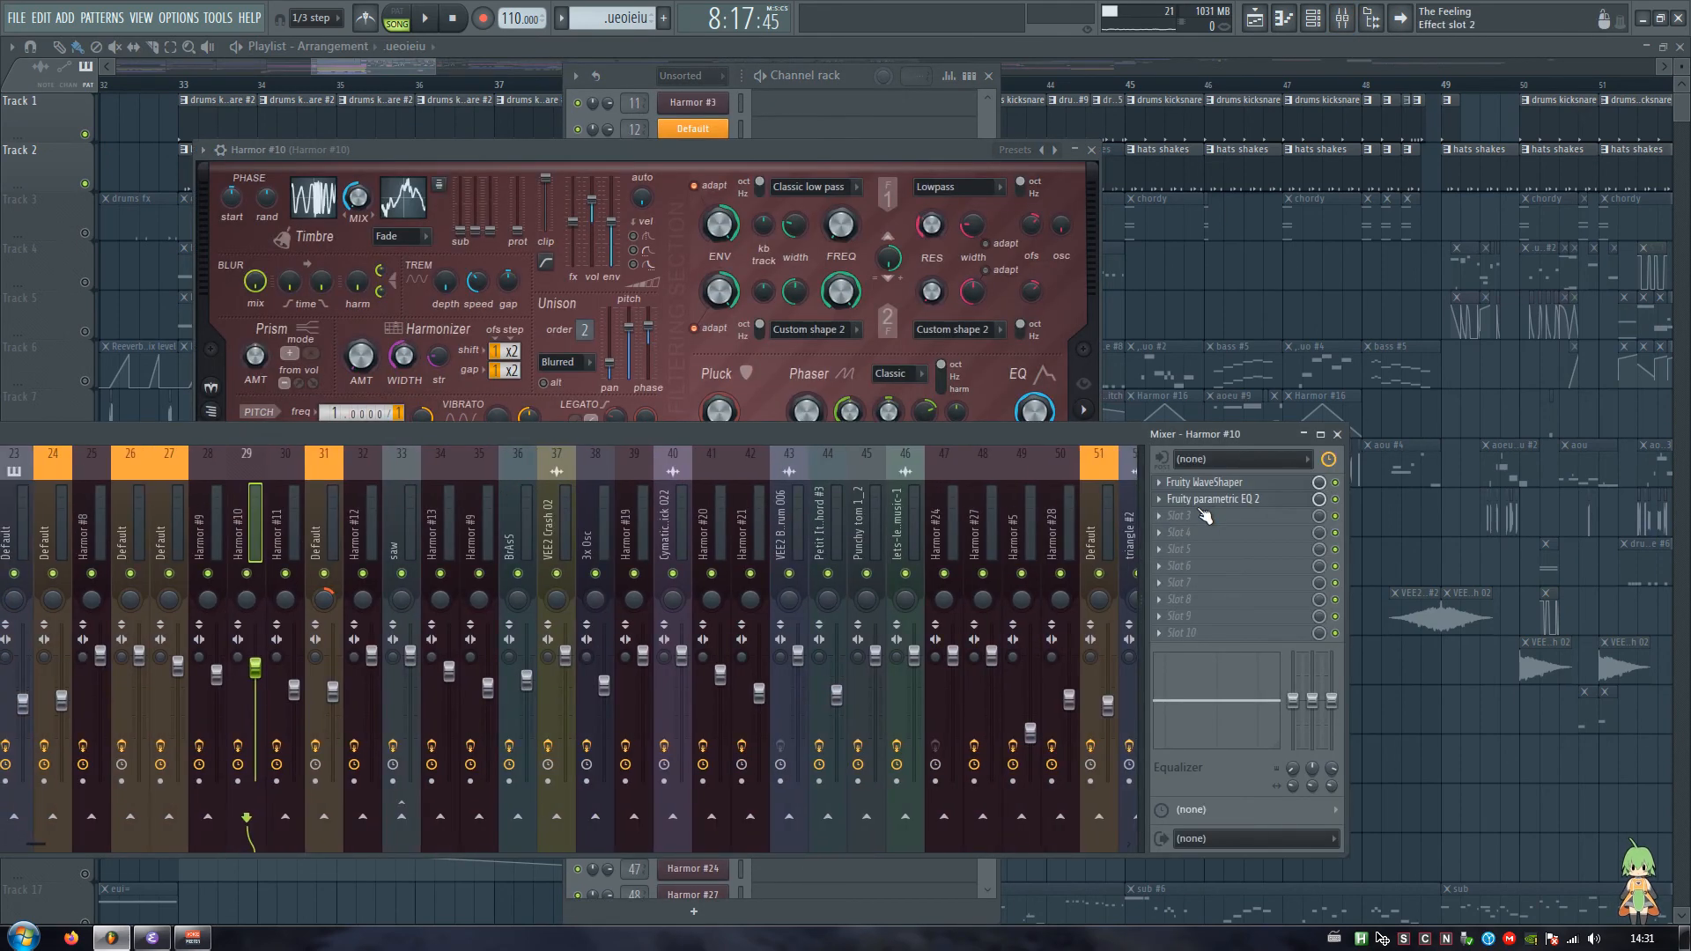
click(1227, 502)
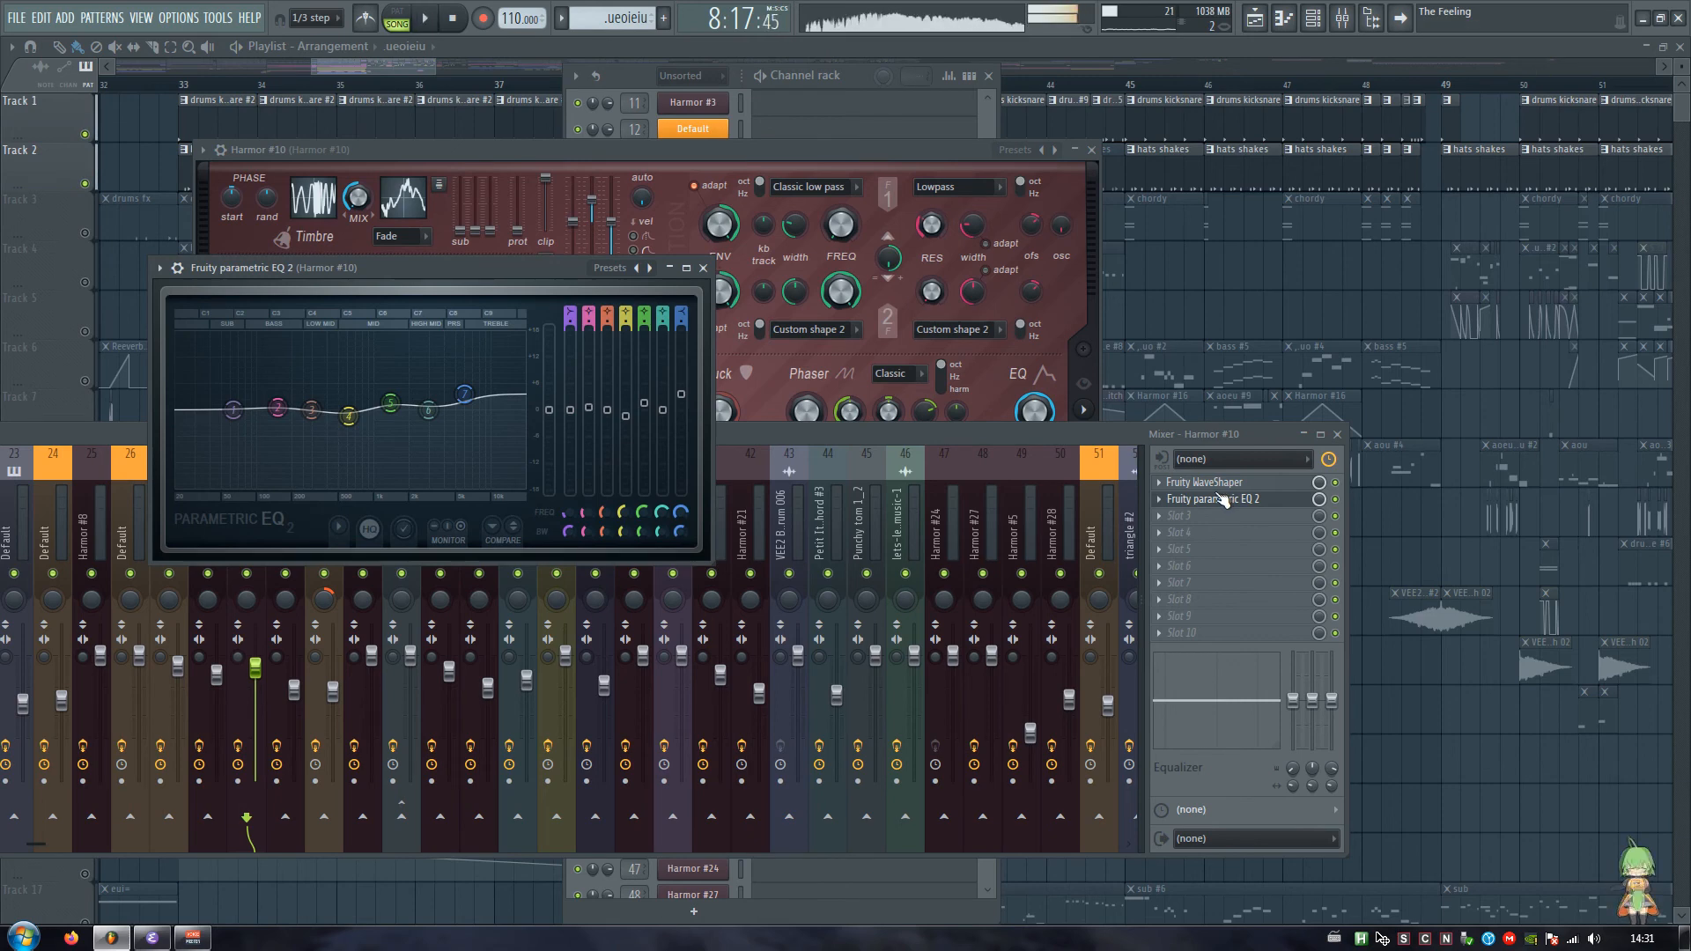
key(F12)
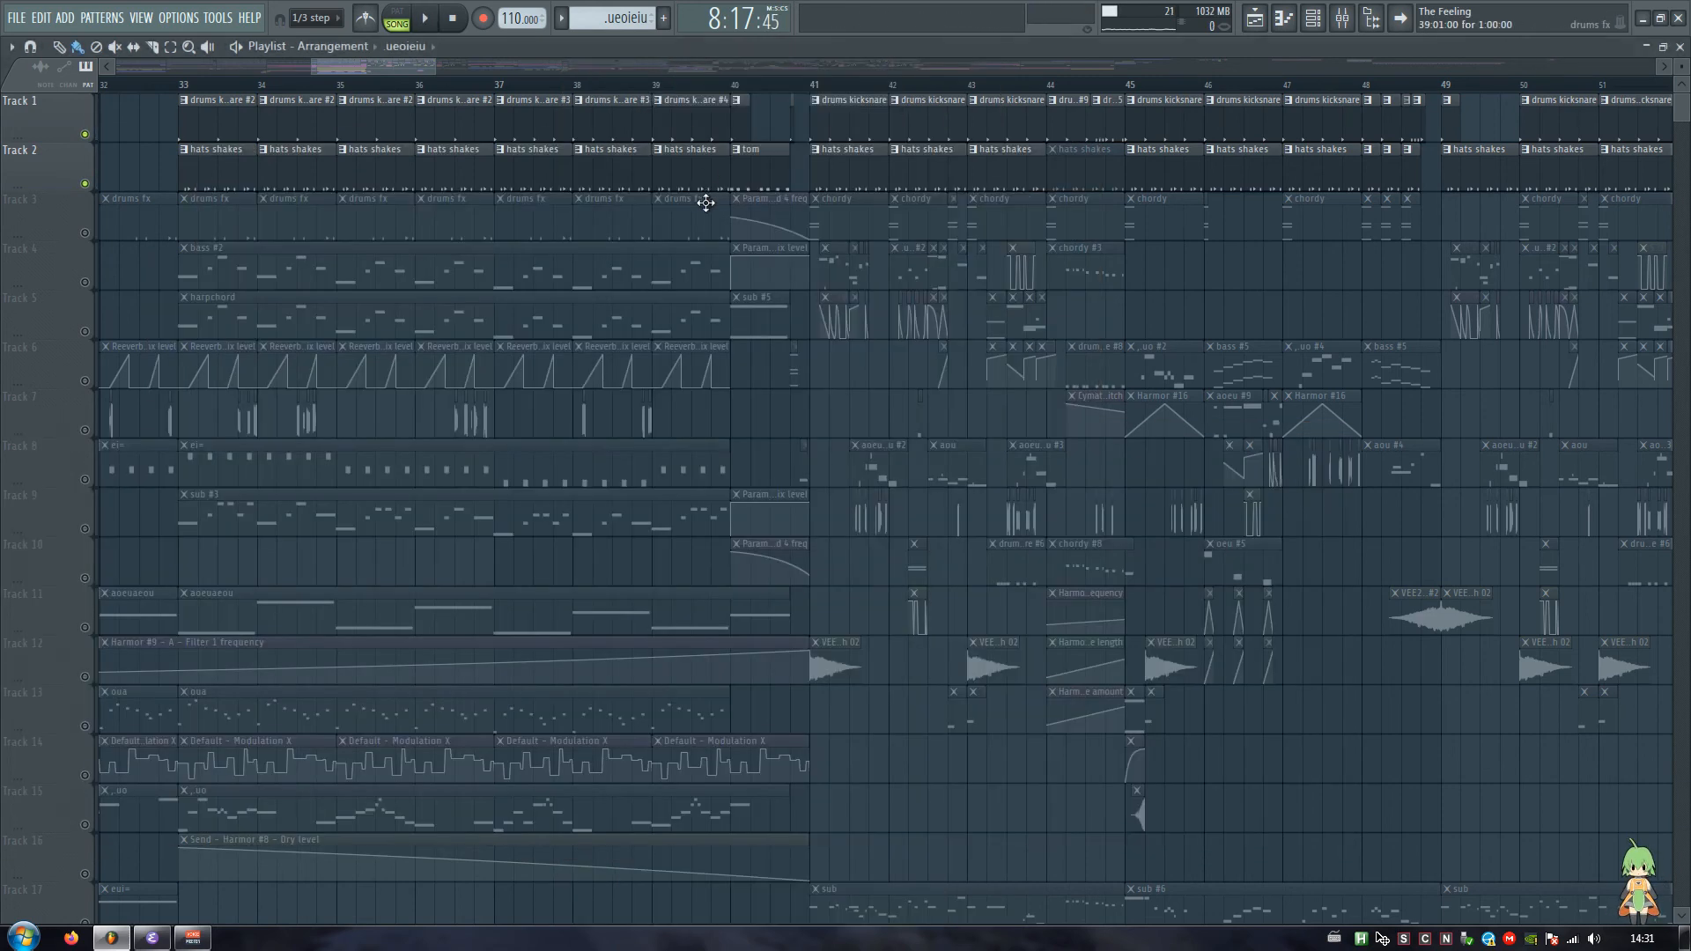
Step: Solo playlist tracks 4 and 5 and set the playback position just after bar 41
right_click(85, 281)
click(86, 331)
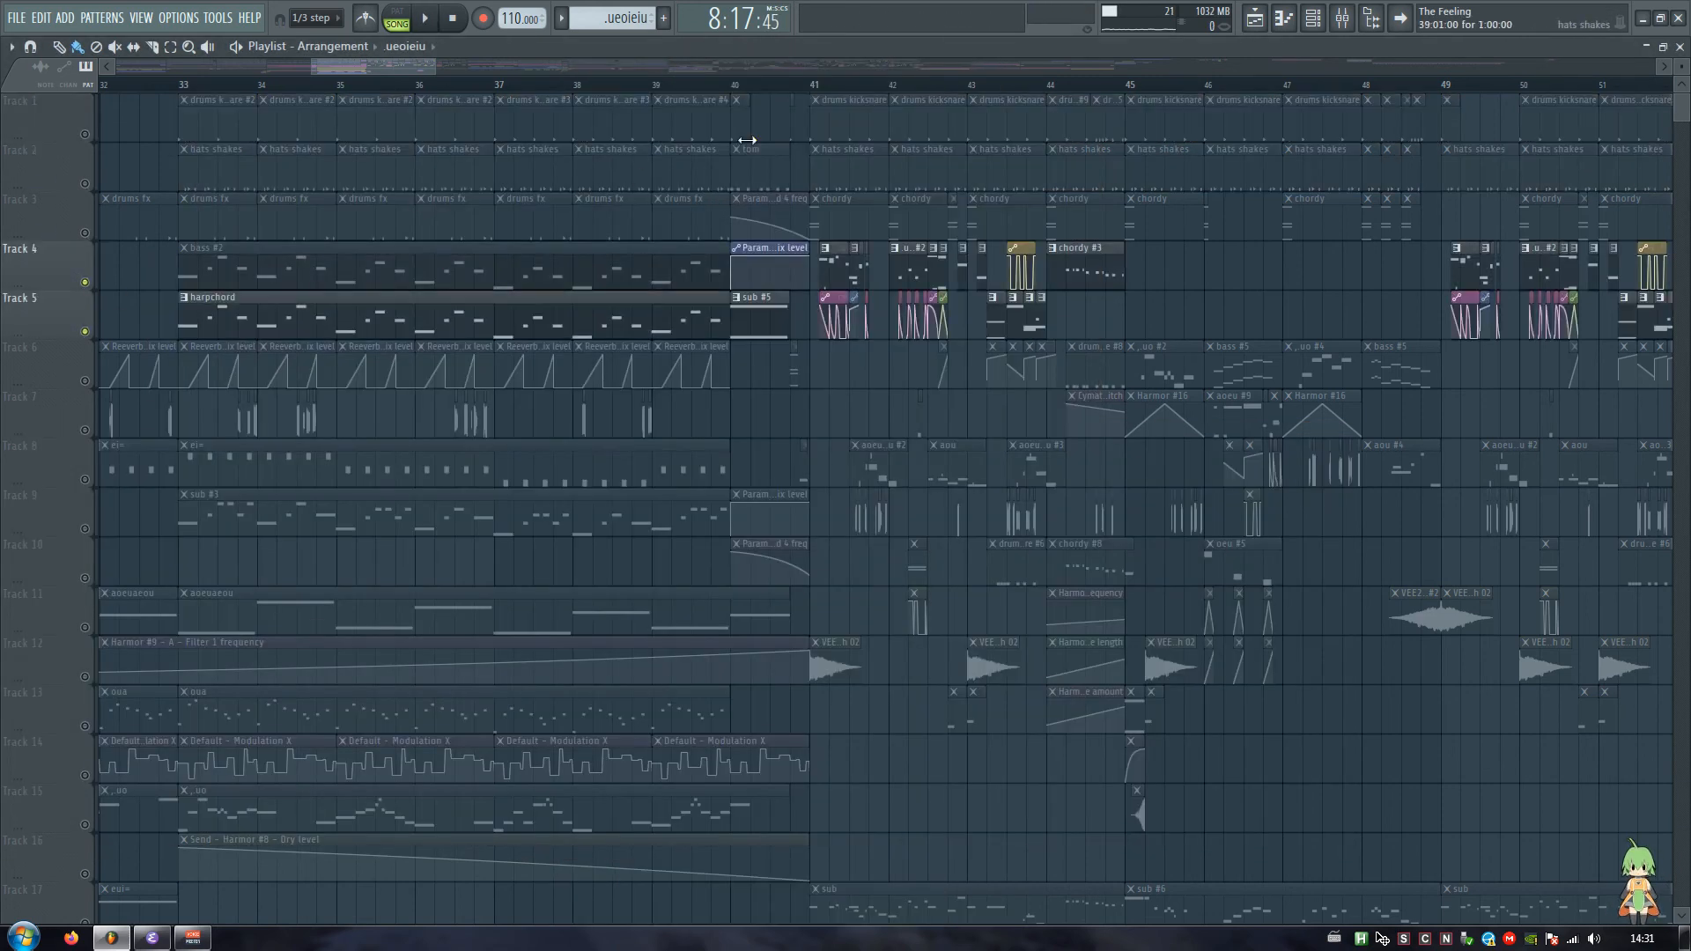
click(833, 88)
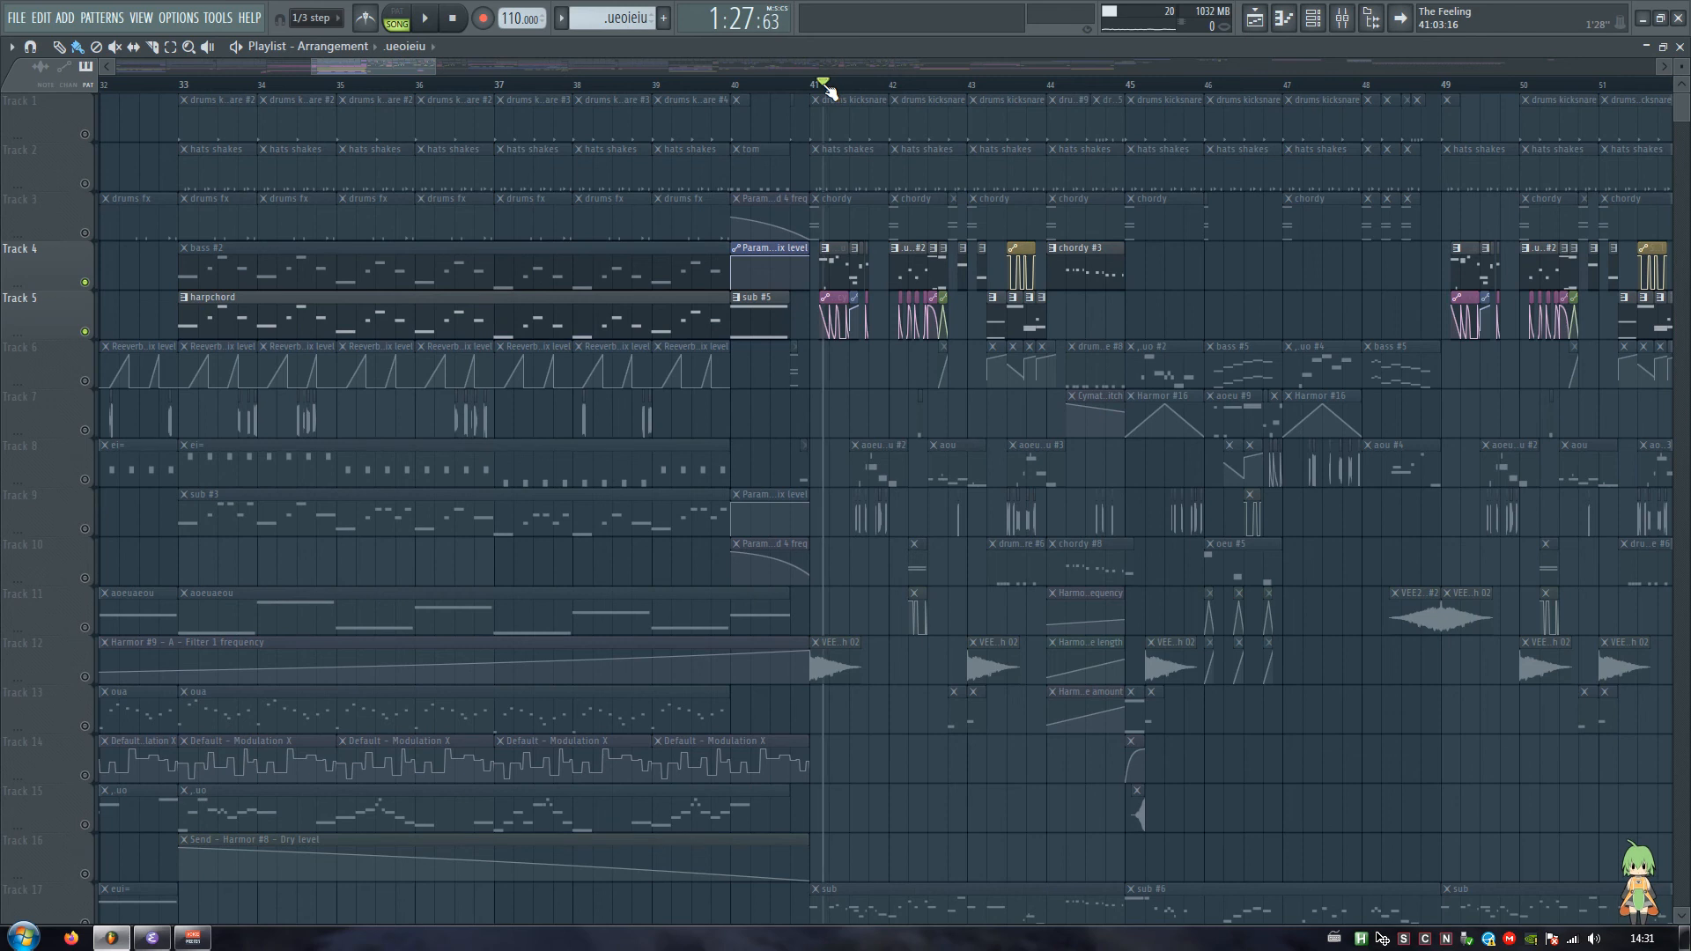
Step: Open the Fruity WaveShaper and Fruity parametric EQ 2 on the Harmor #10 mixer track and examine them during playback
click(1343, 18)
click(1205, 482)
key(space)
click(1215, 498)
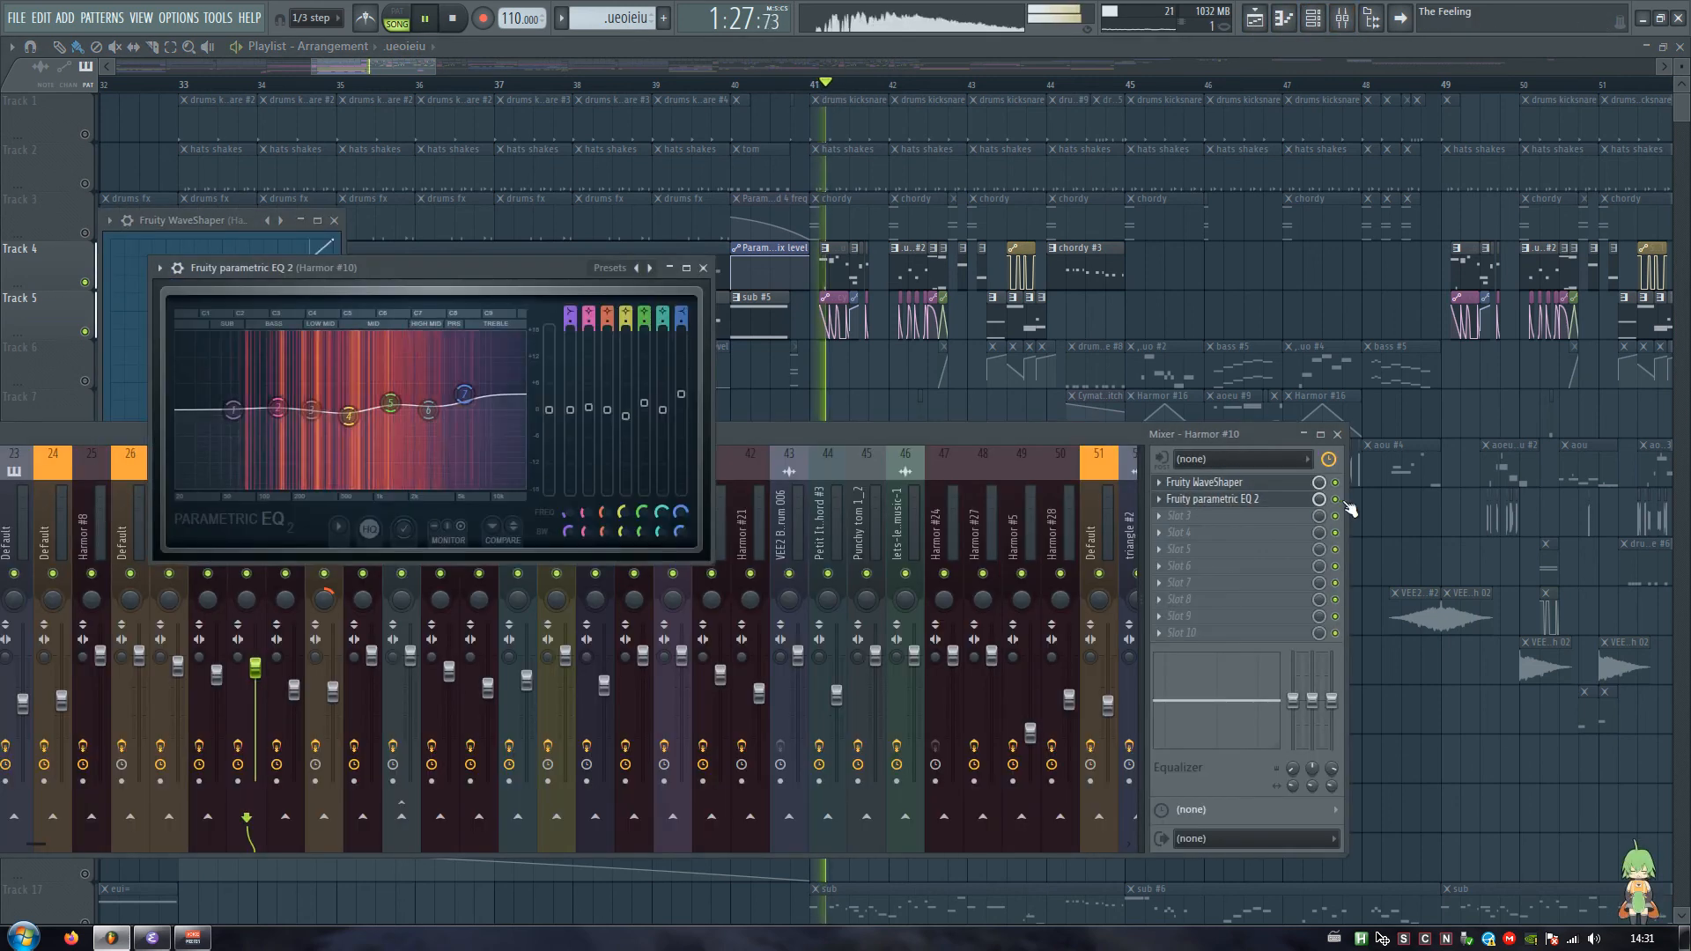
key(space)
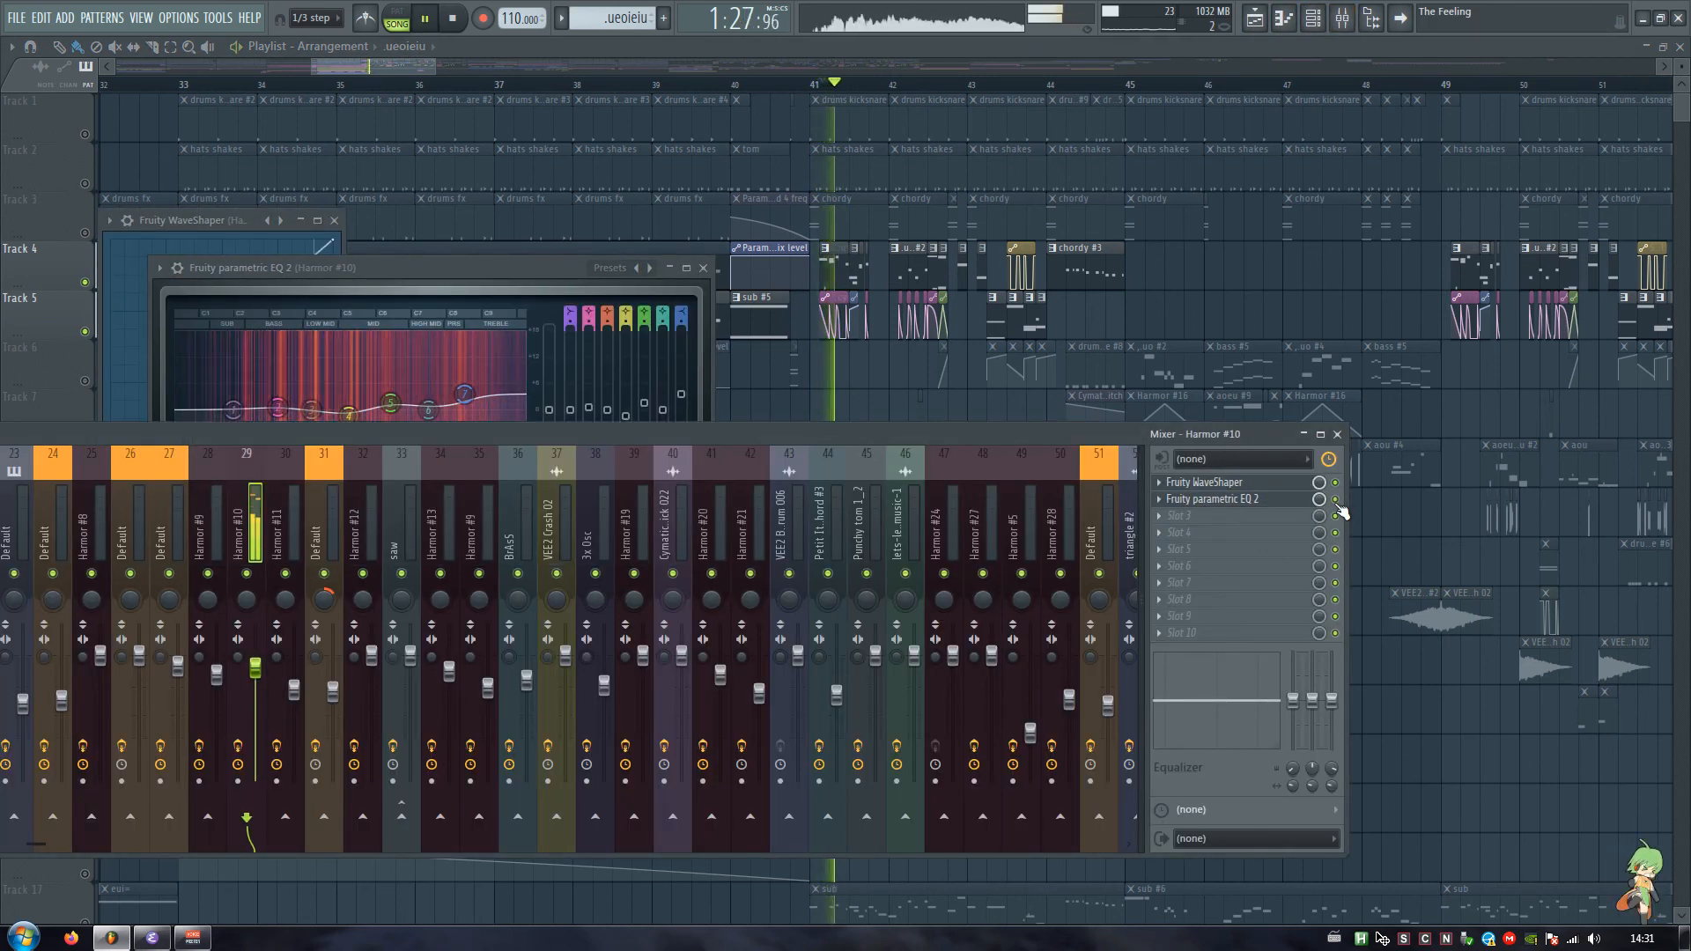
Step: Close the effect windows and replay the soloed section to watch the Harmor #10 signal routing in the mixer
key(F9)
key(Escape)
key(Escape)
click(1343, 18)
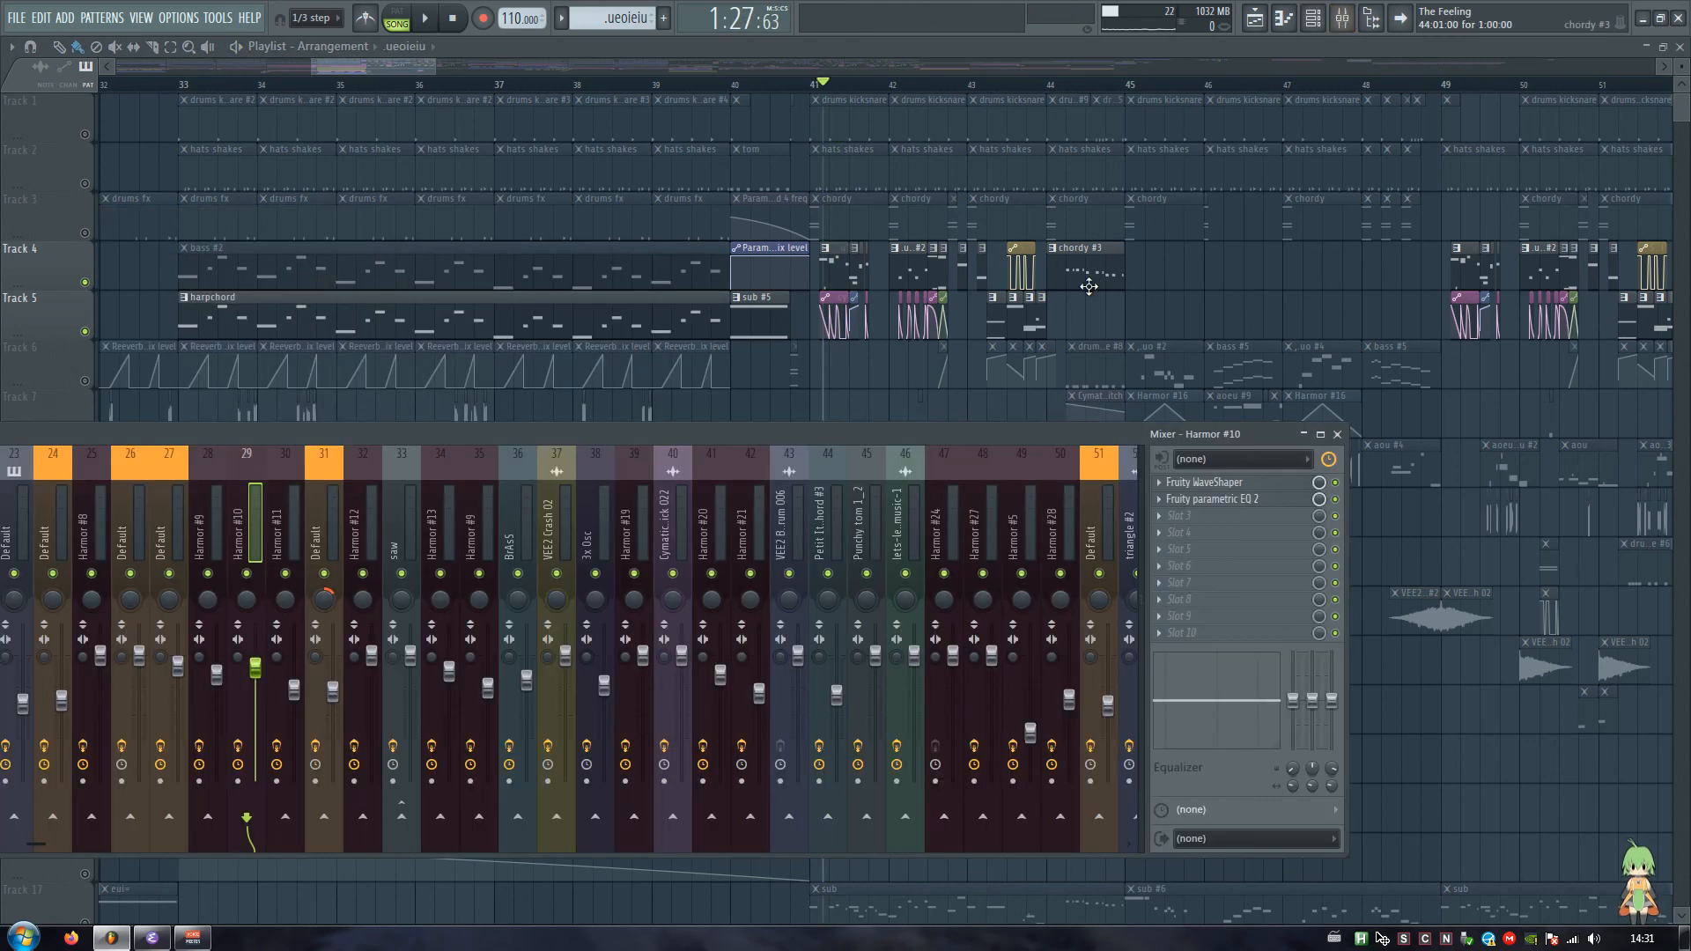
key(space)
key(space)
key(space)
key(space)
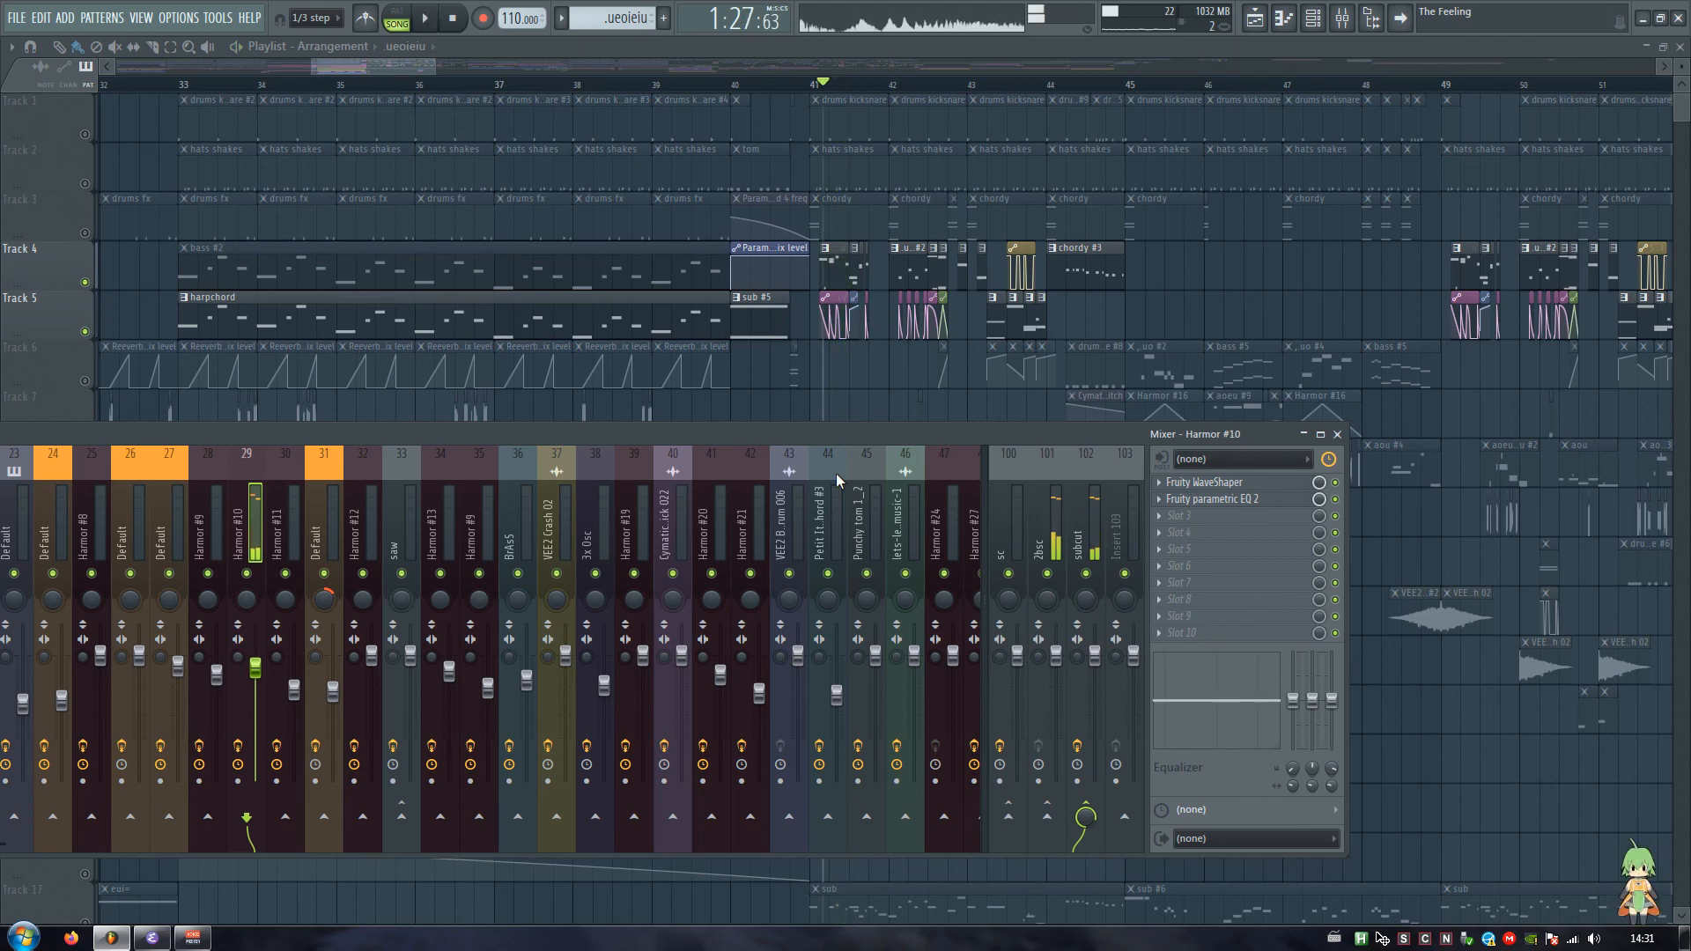
Step: Examine the Fruity parametric EQ 2 low-cut curve on the subcut mixer track and close it
click(1070, 525)
click(1214, 483)
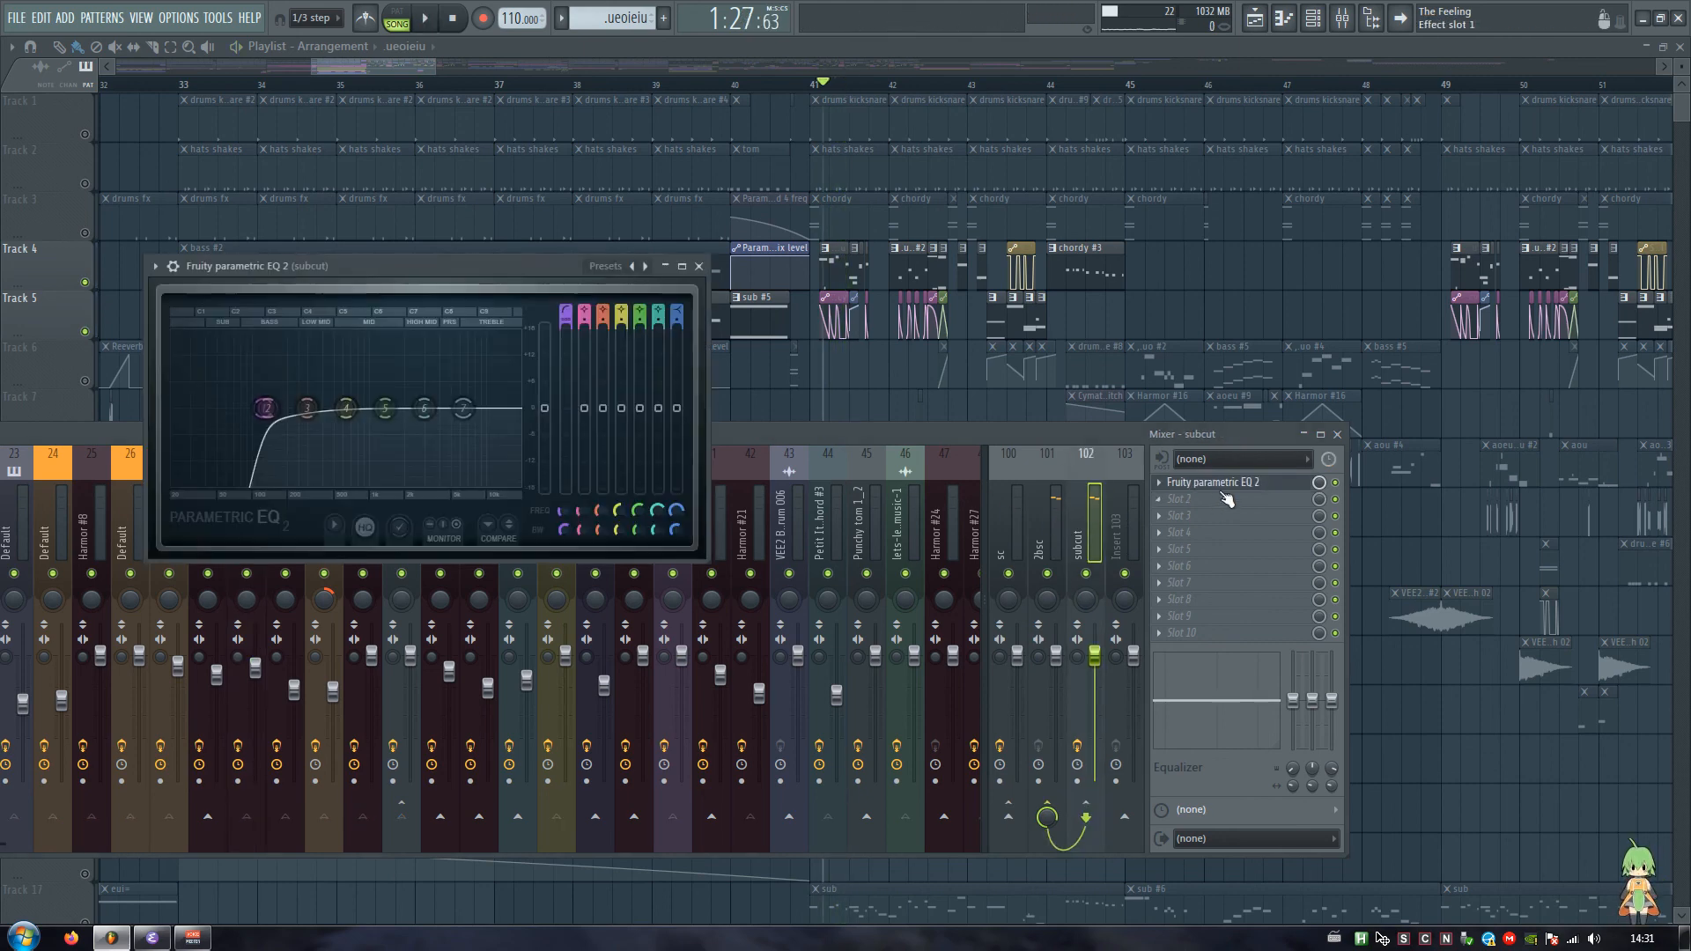
drag(271, 265, 350, 293)
click(777, 290)
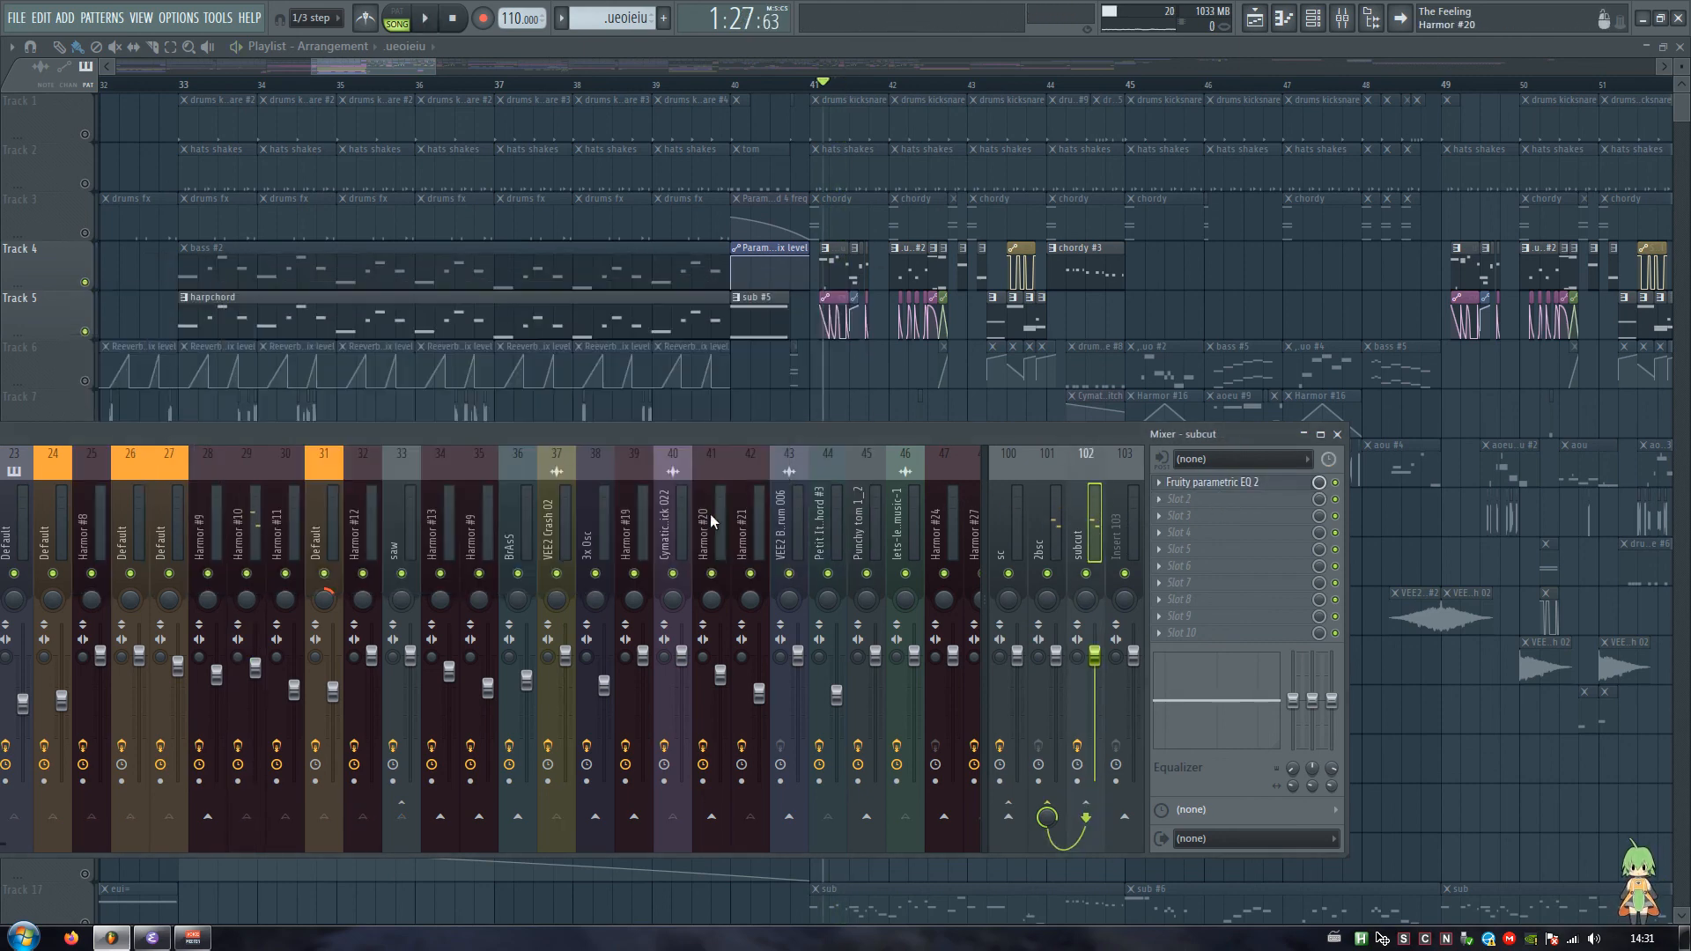
Step: Select the Default mixer track 53 to view its effect slots, and close the mixer
scroll(692, 515, down, 10)
click(367, 520)
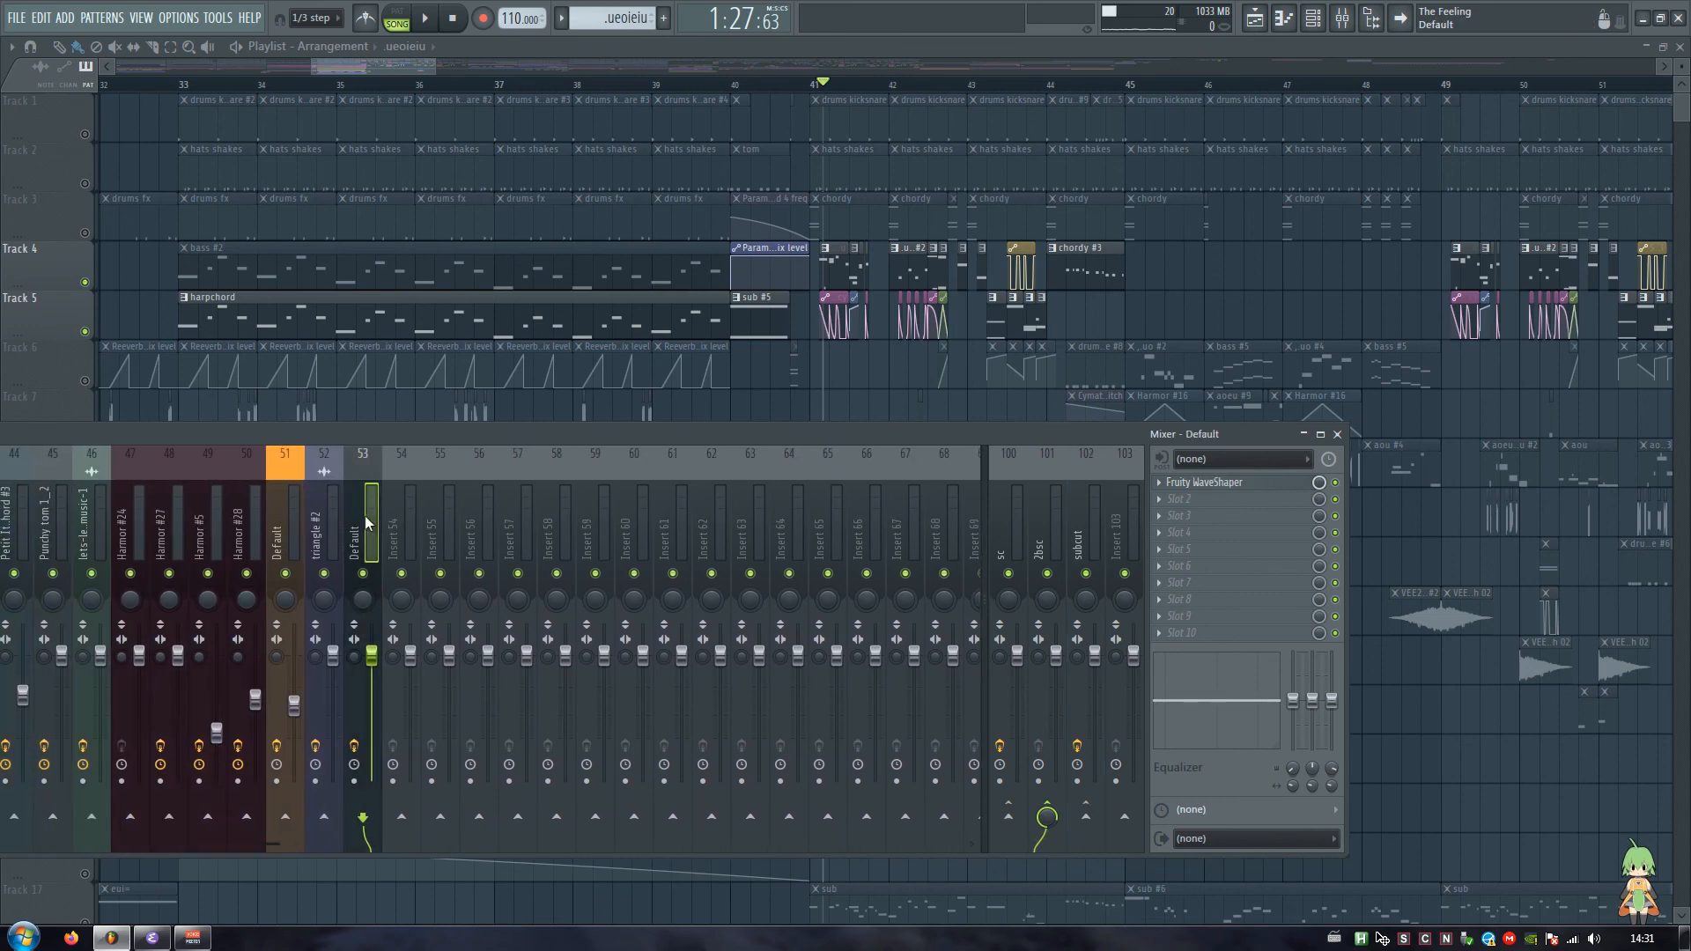
key(F12)
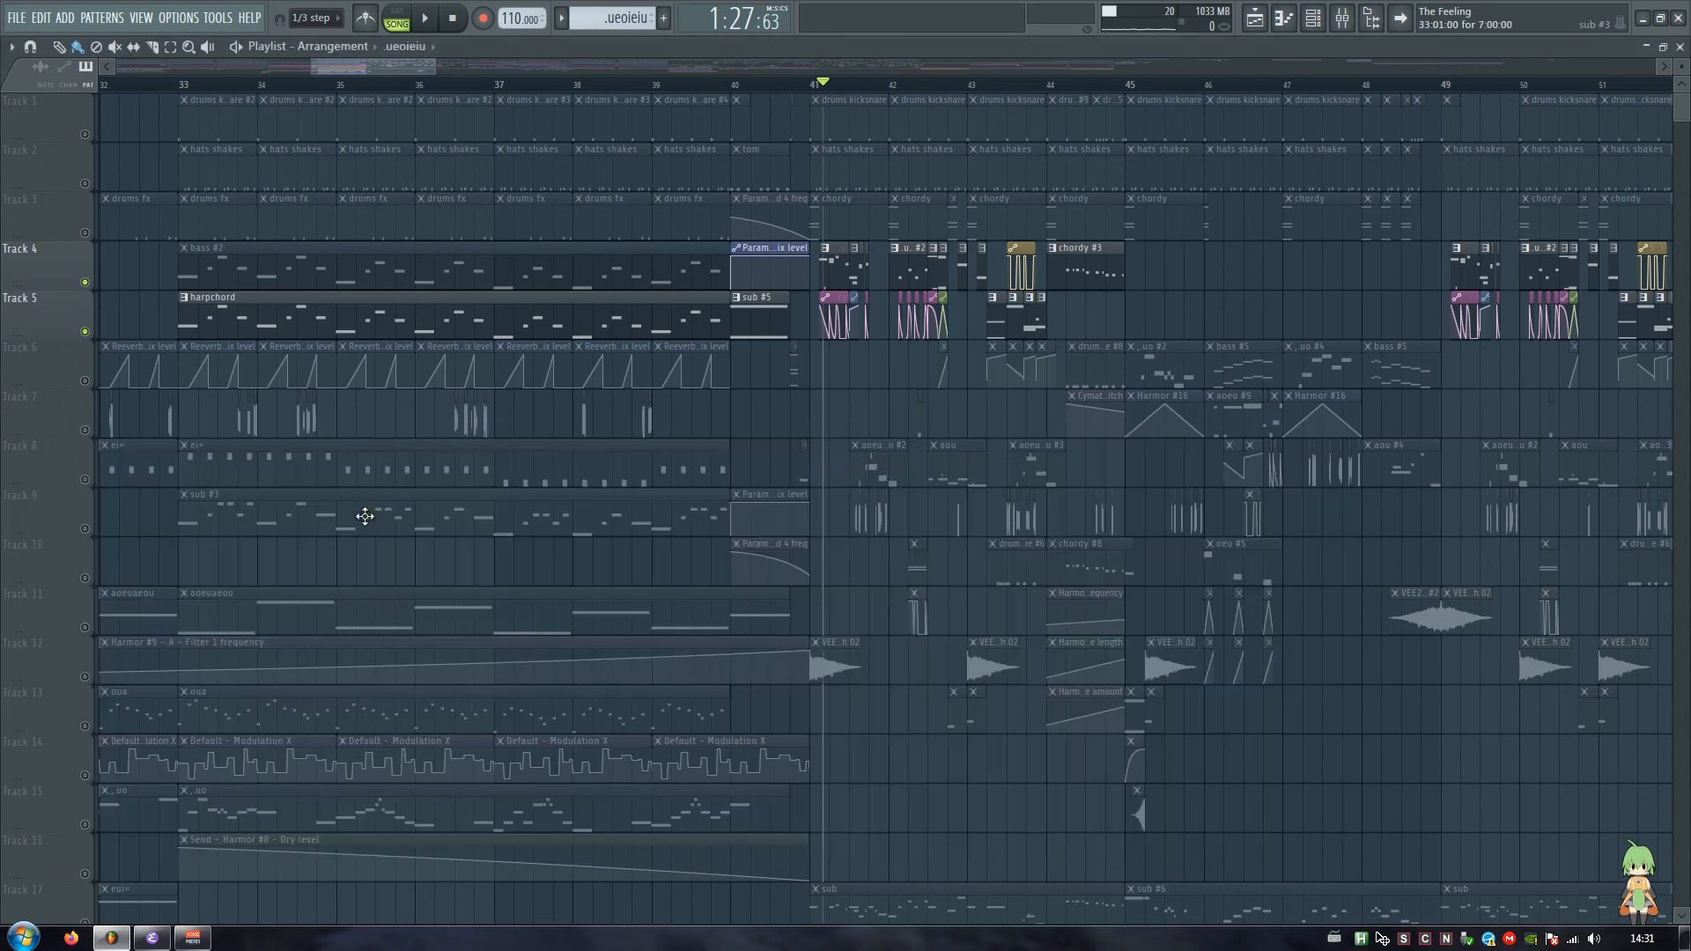